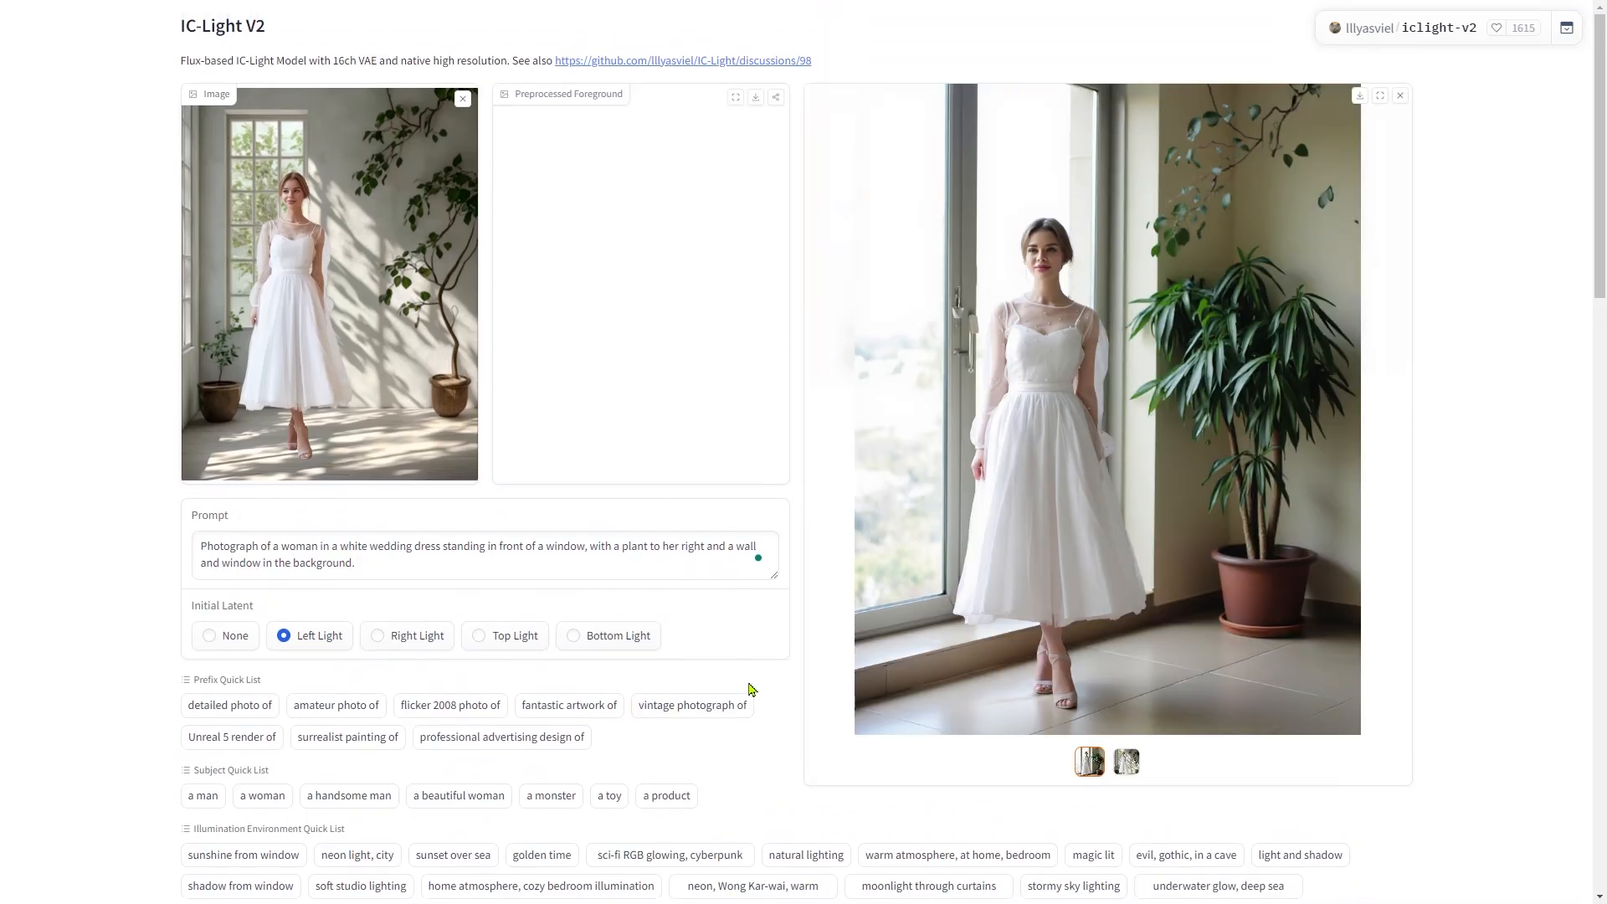
- Compare the relit result images with their originals in the output previews
left_click(1129, 772)
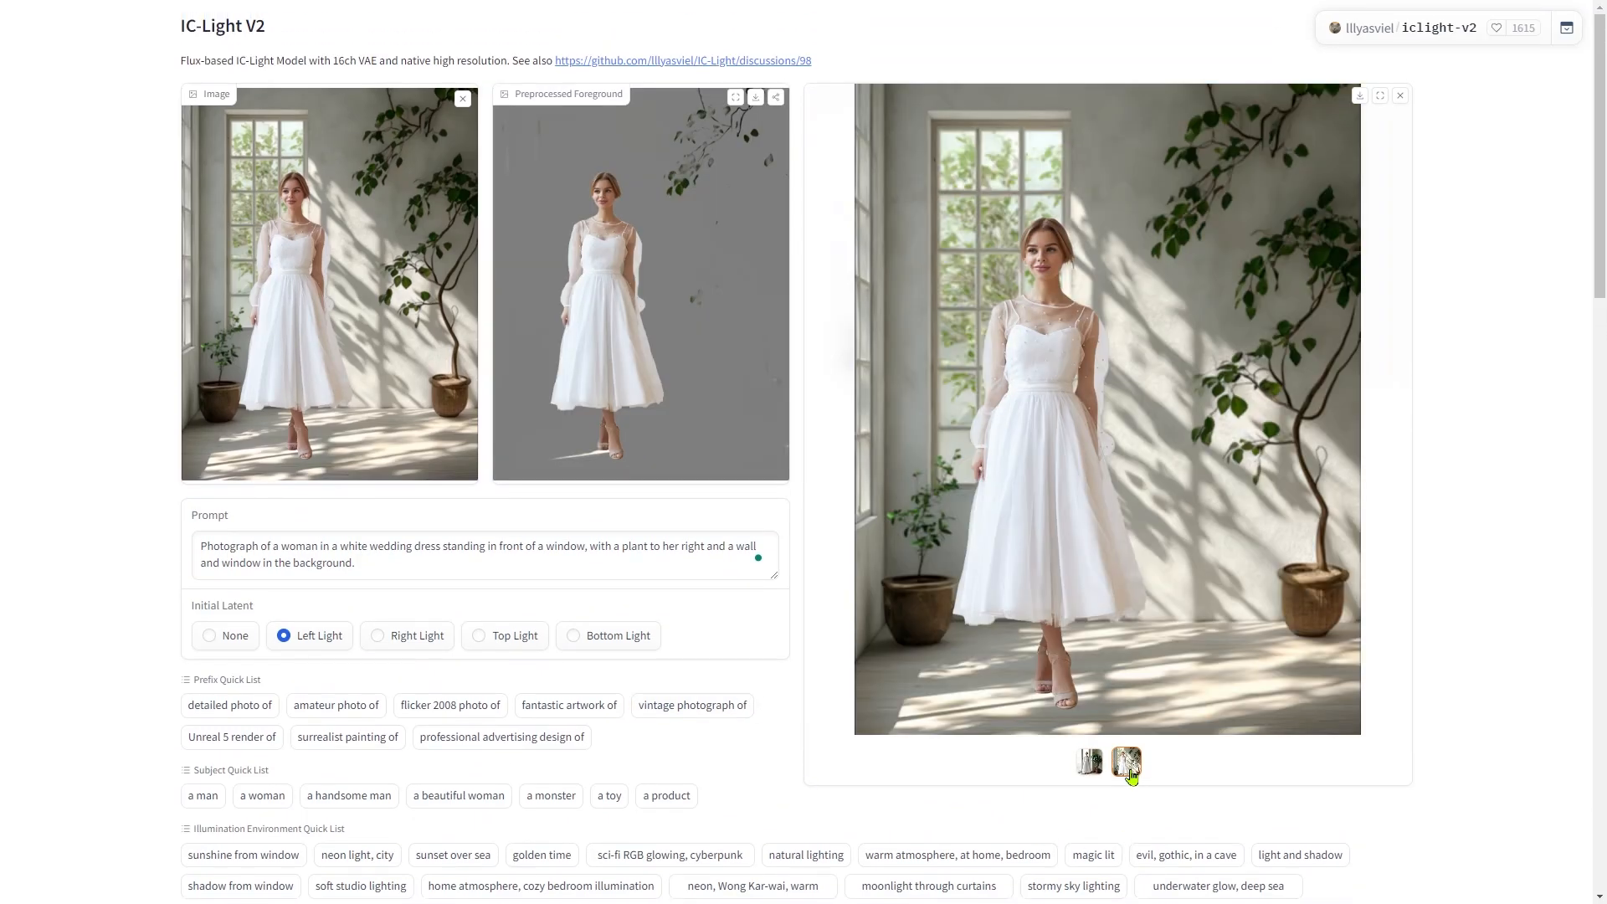
left_click(1090, 769)
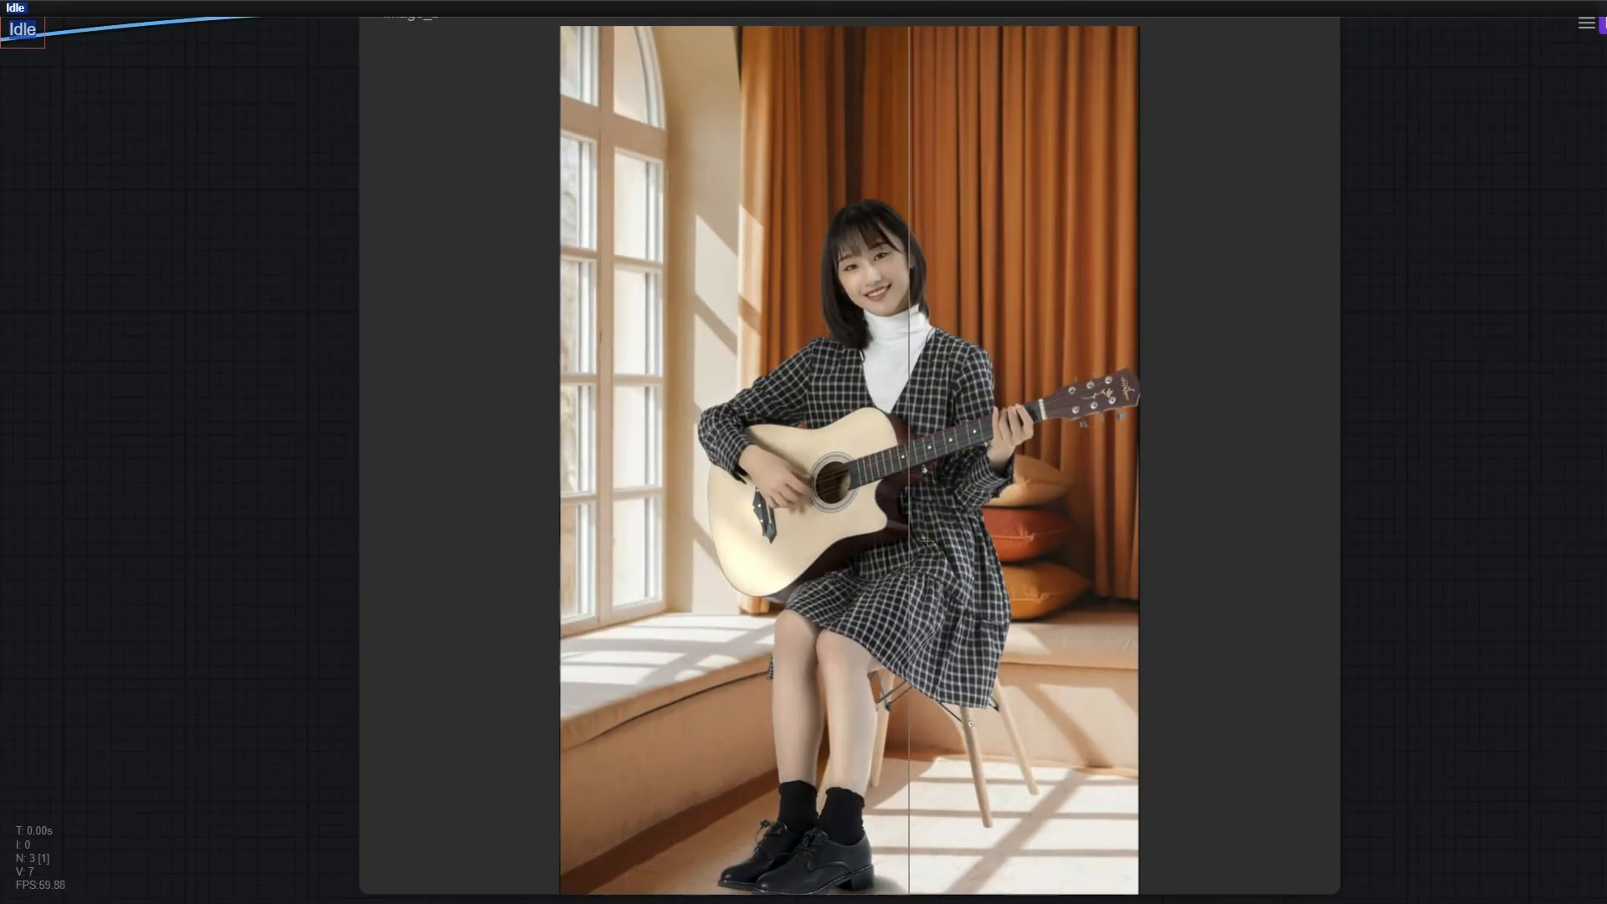
left_click_drag(641, 679, 553, 344)
scroll(635, 358, "up", 6)
scroll(636, 362, "up", 2)
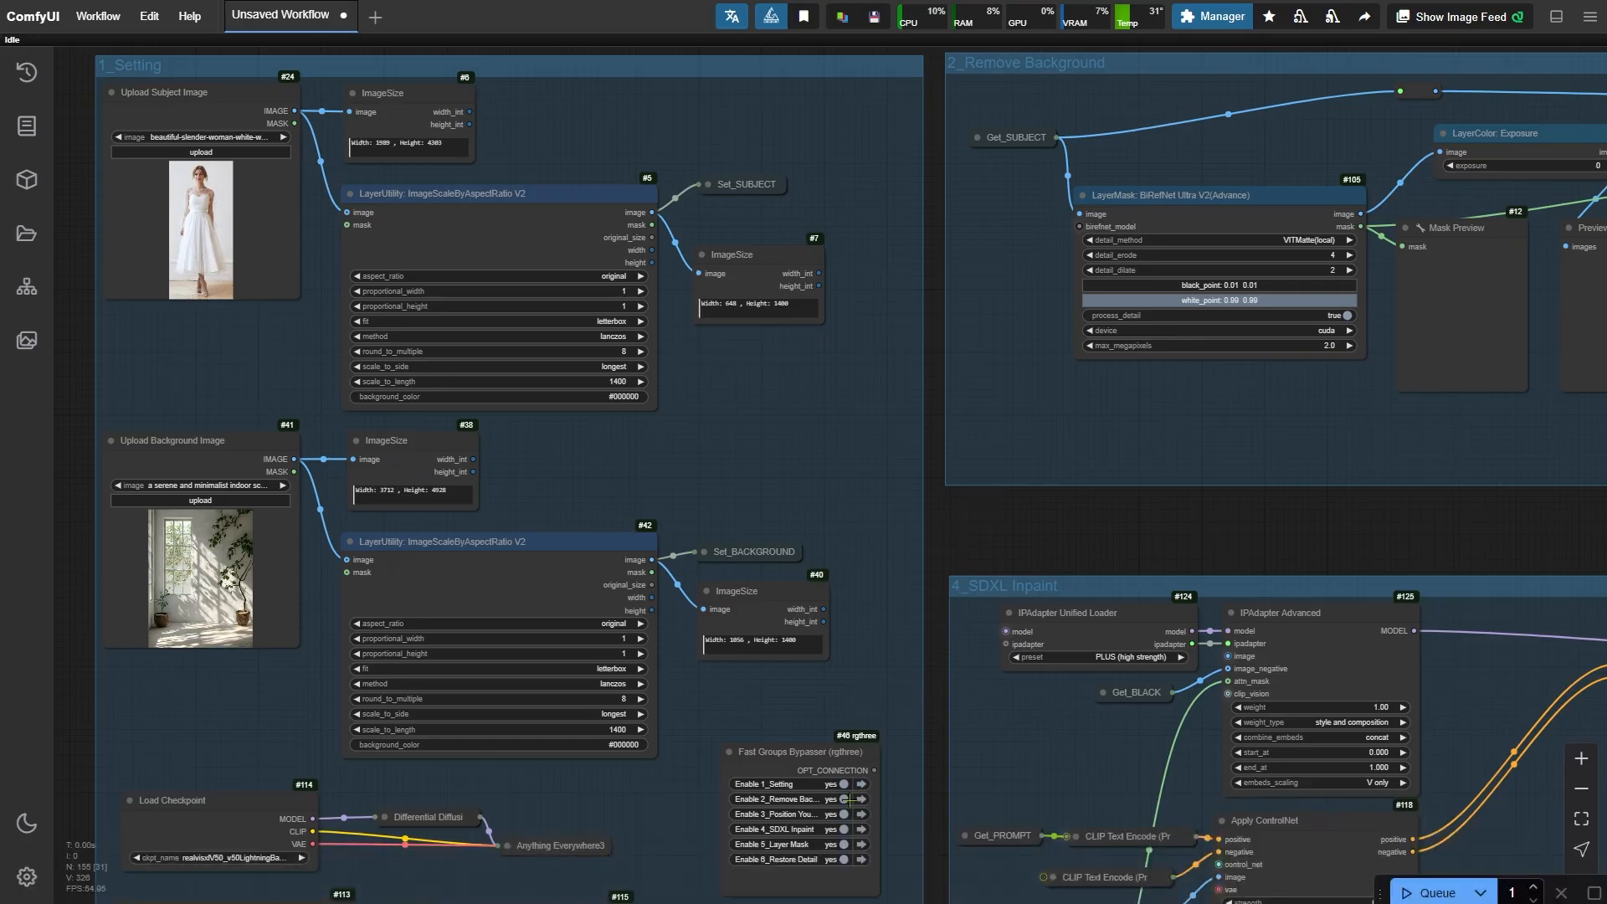
- Disable every group except 1_Setting in the Fast Groups Bypasser and queue the workflow
left_click(829, 802)
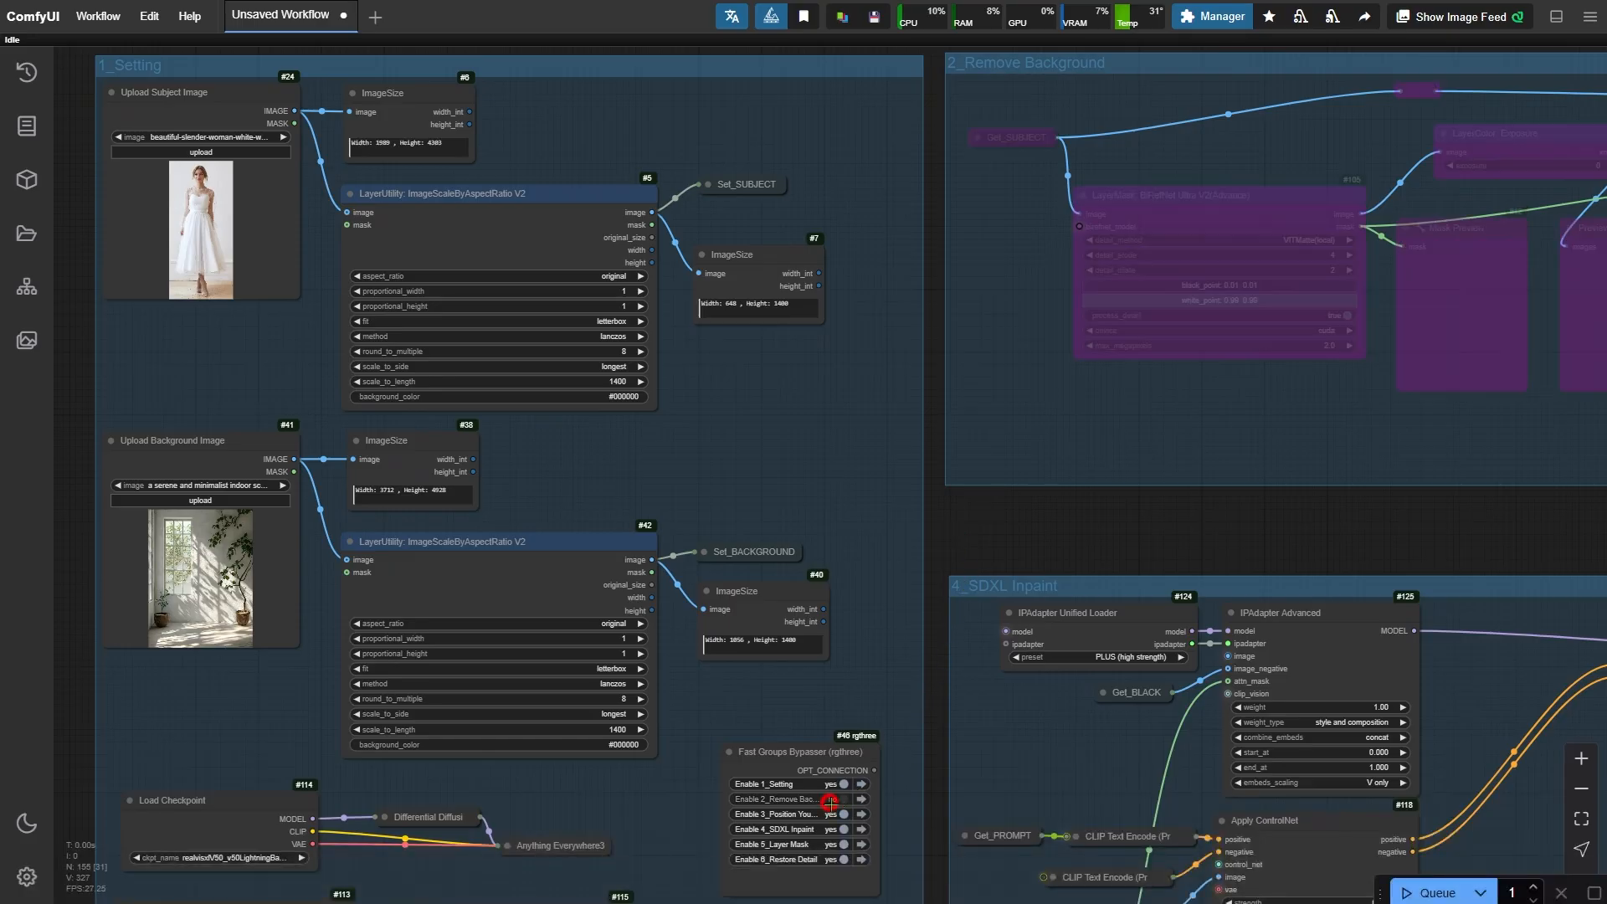
left_click(829, 815)
left_click(829, 830)
left_click(831, 844)
left_click(832, 860)
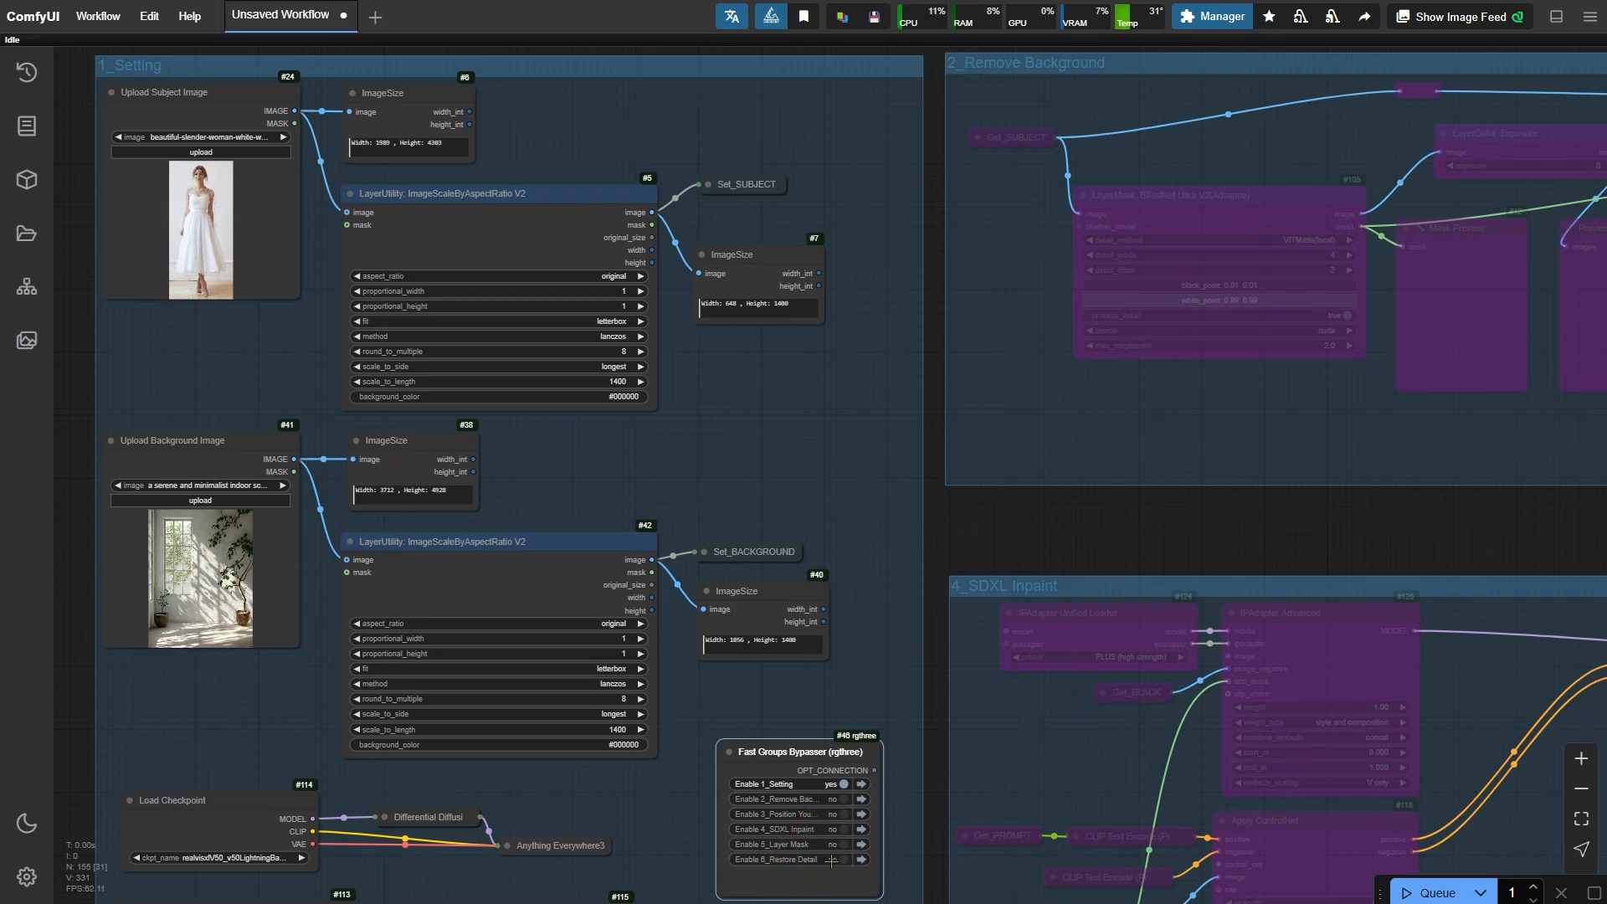
key("ctrl+Return")
- Examine the subject and background upload and scaling nodes in the Setting group
scroll(193, 326, "up", 4)
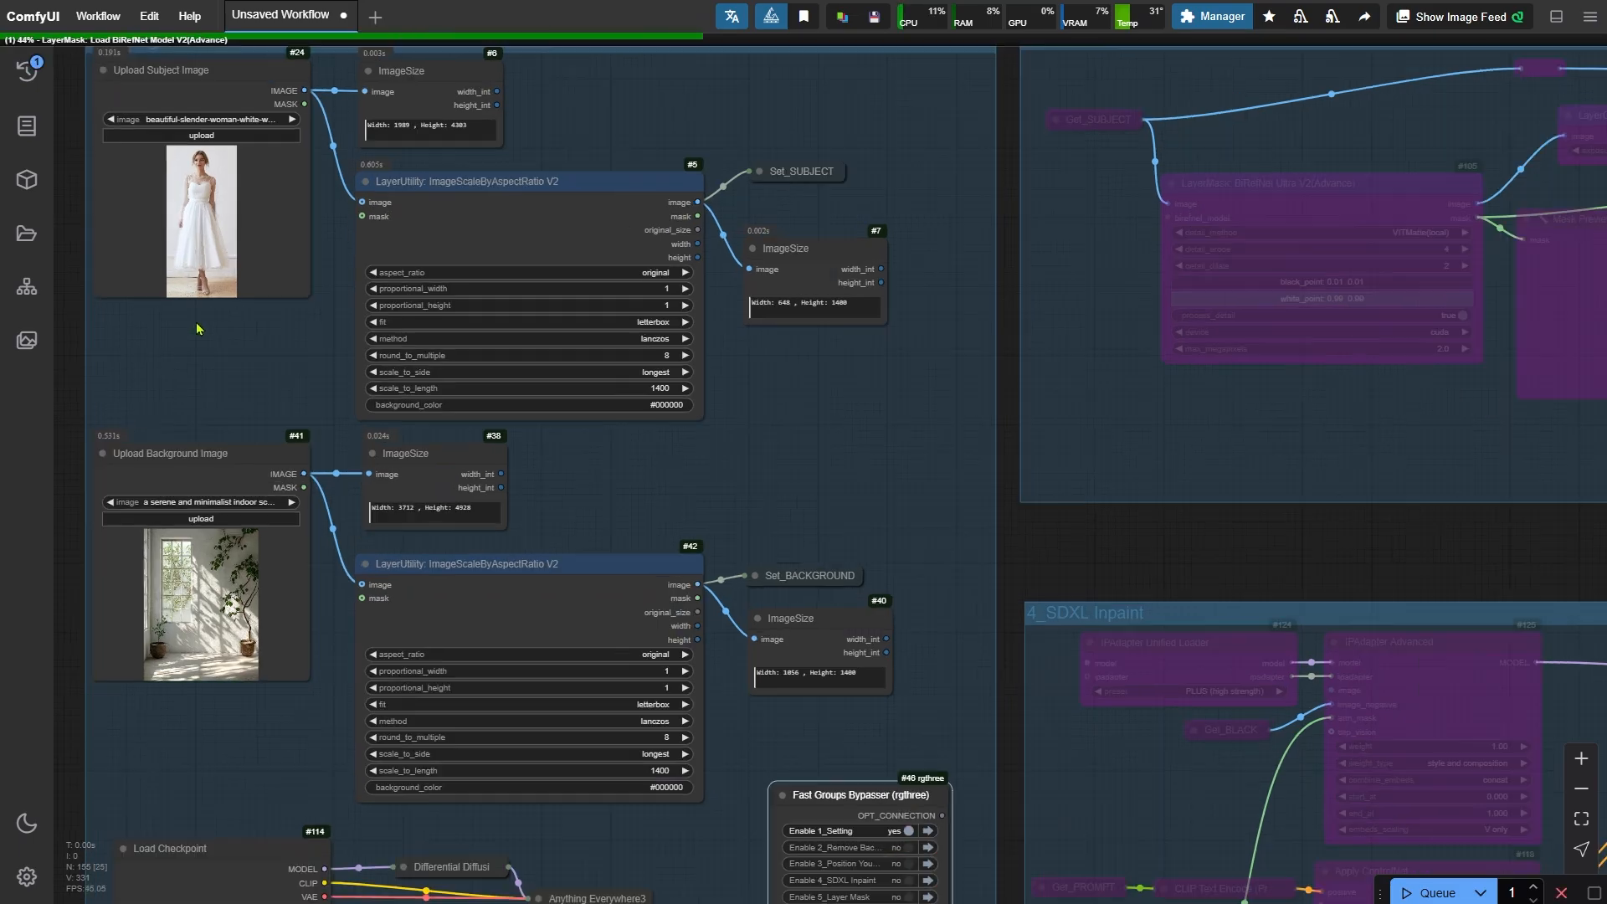
left_click_drag(180, 334, 299, 412)
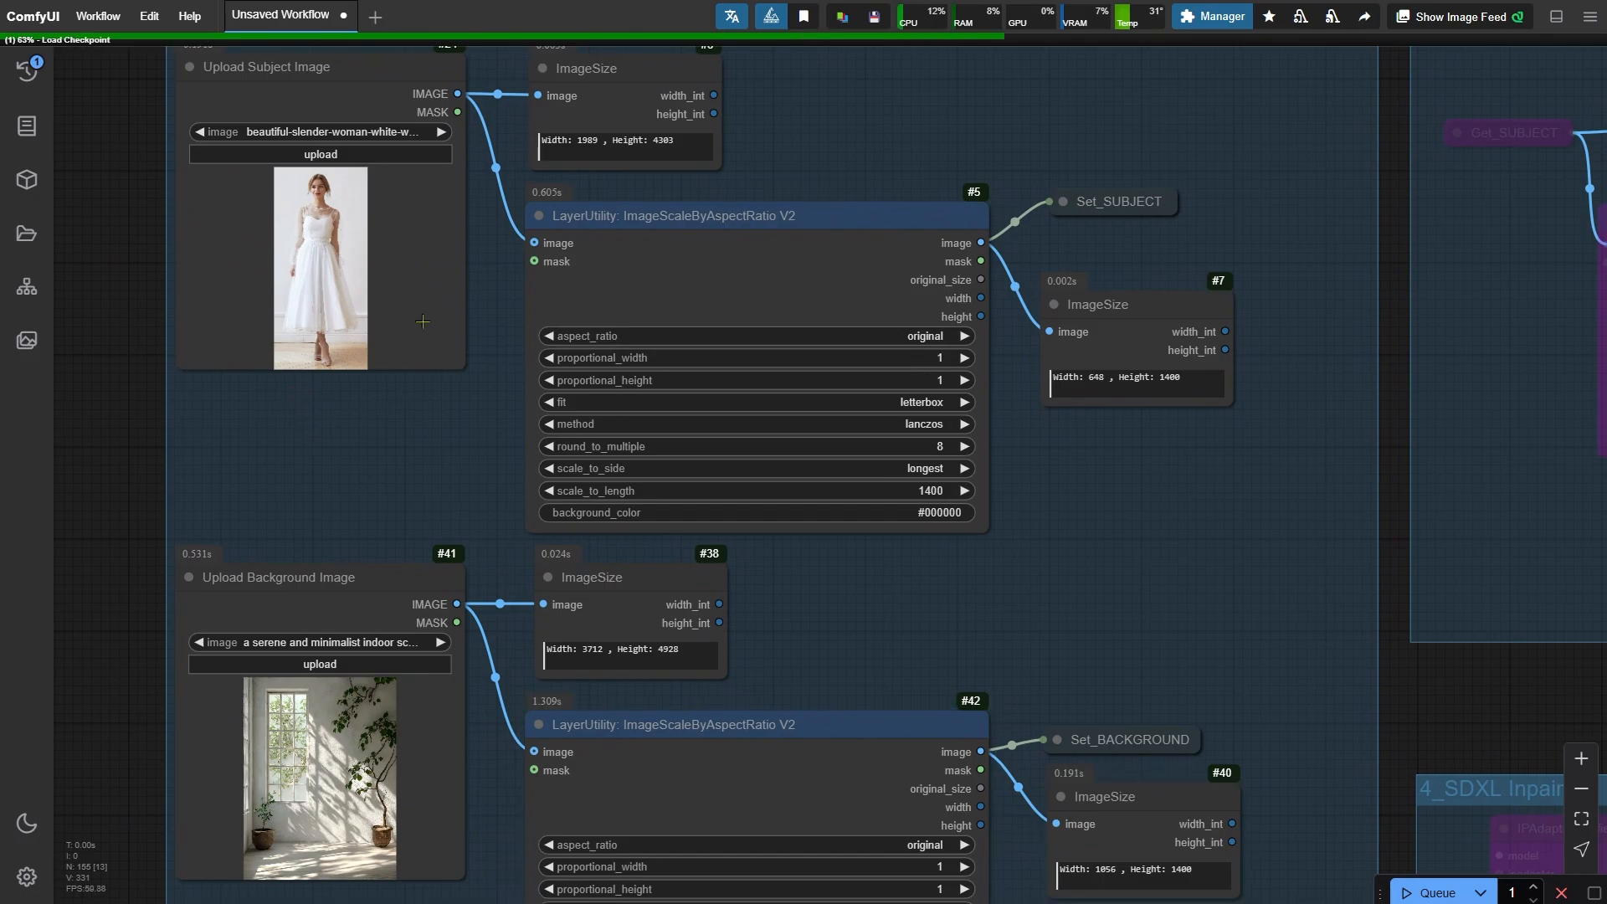
left_click(423, 322)
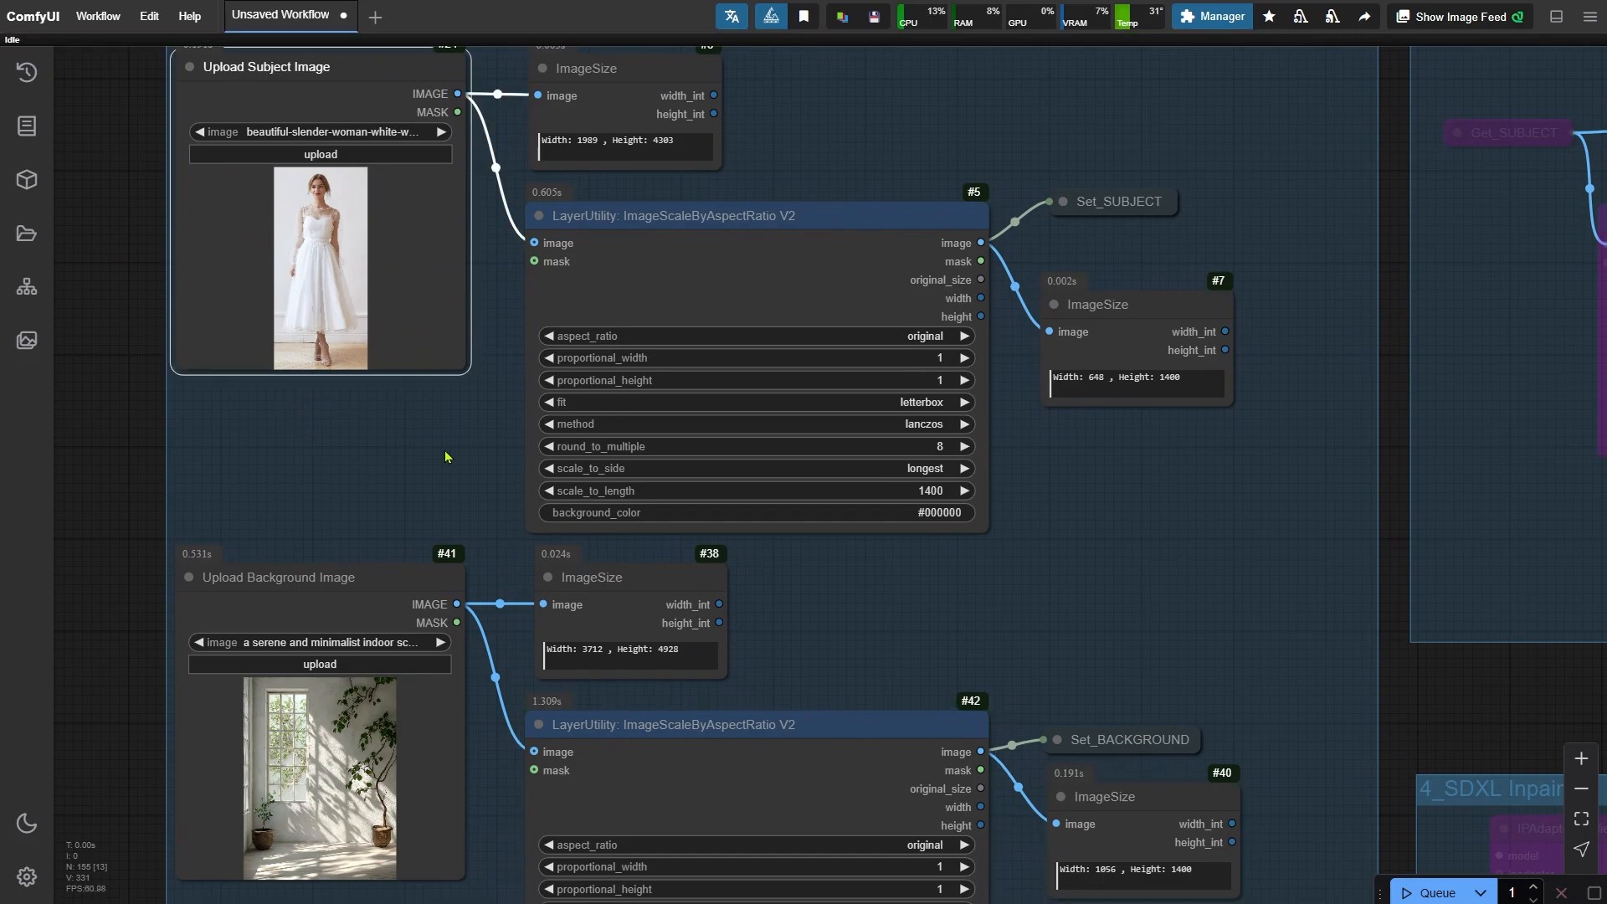
left_click(437, 683)
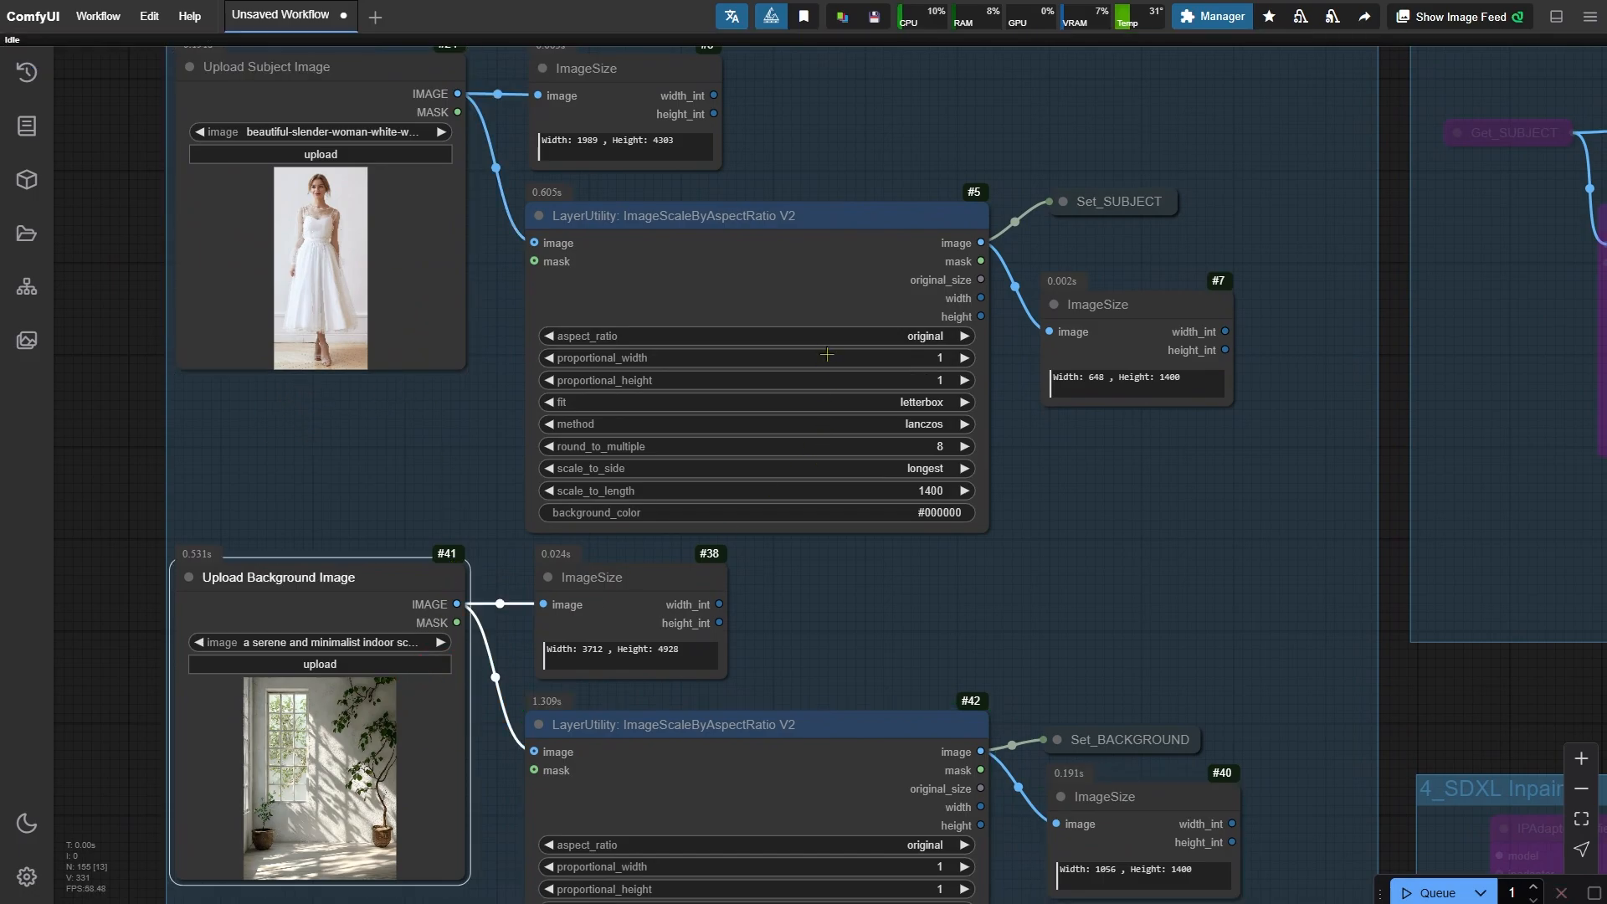
left_click(847, 259)
left_click(918, 787)
left_click(934, 615)
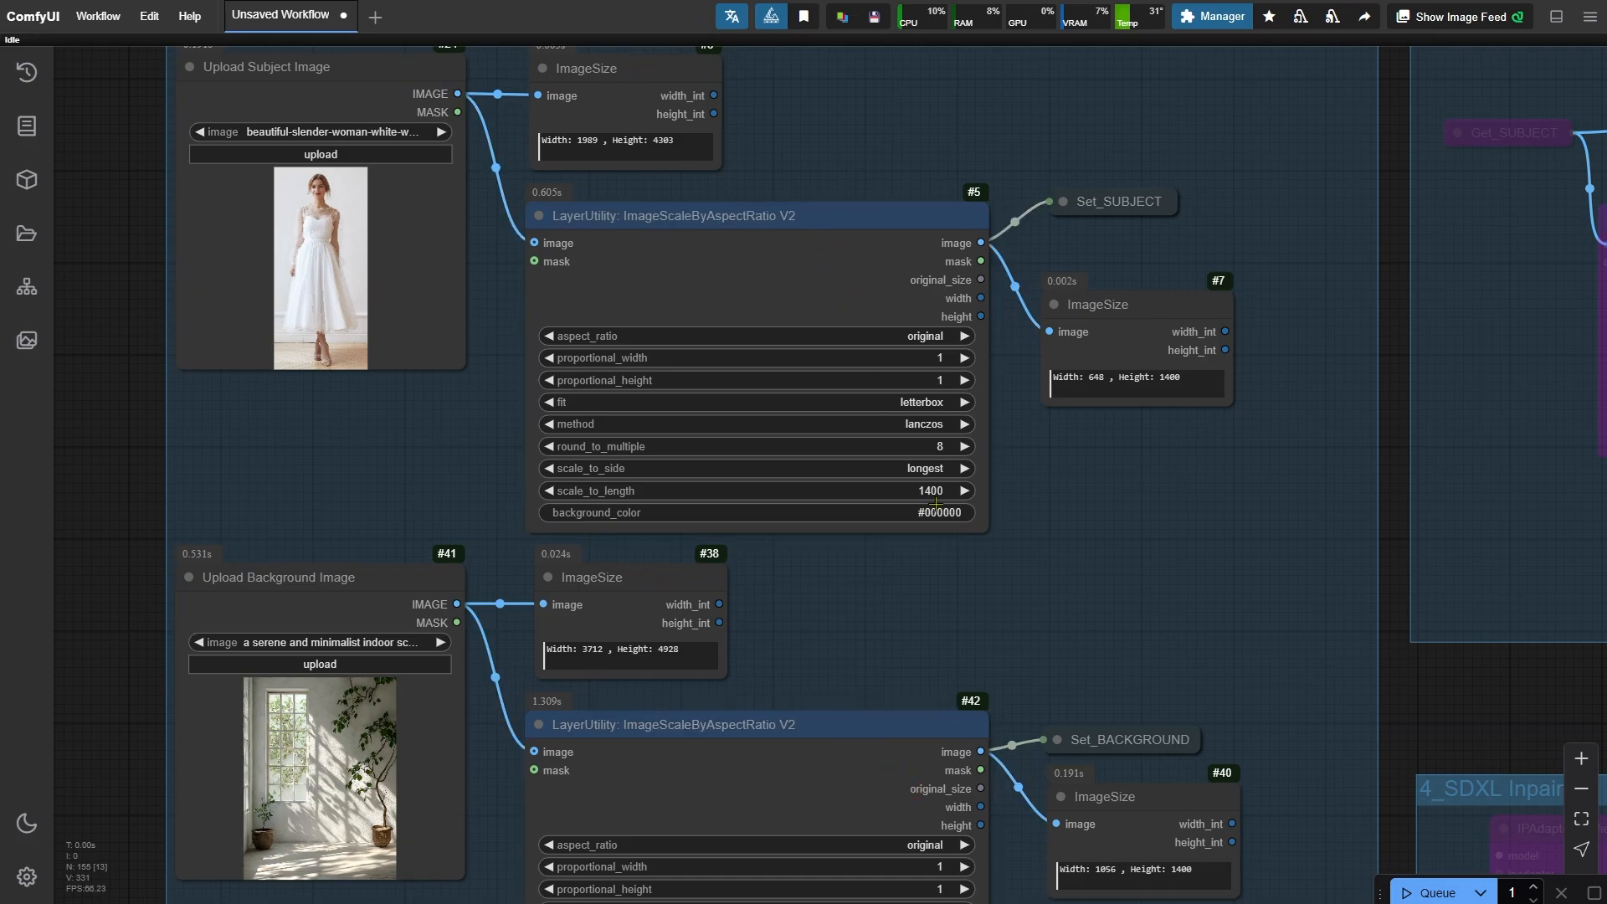
left_click(937, 493)
left_click(994, 615)
key("space")
left_click_drag(911, 811, 922, 280)
left_click_drag(867, 735, 896, 415)
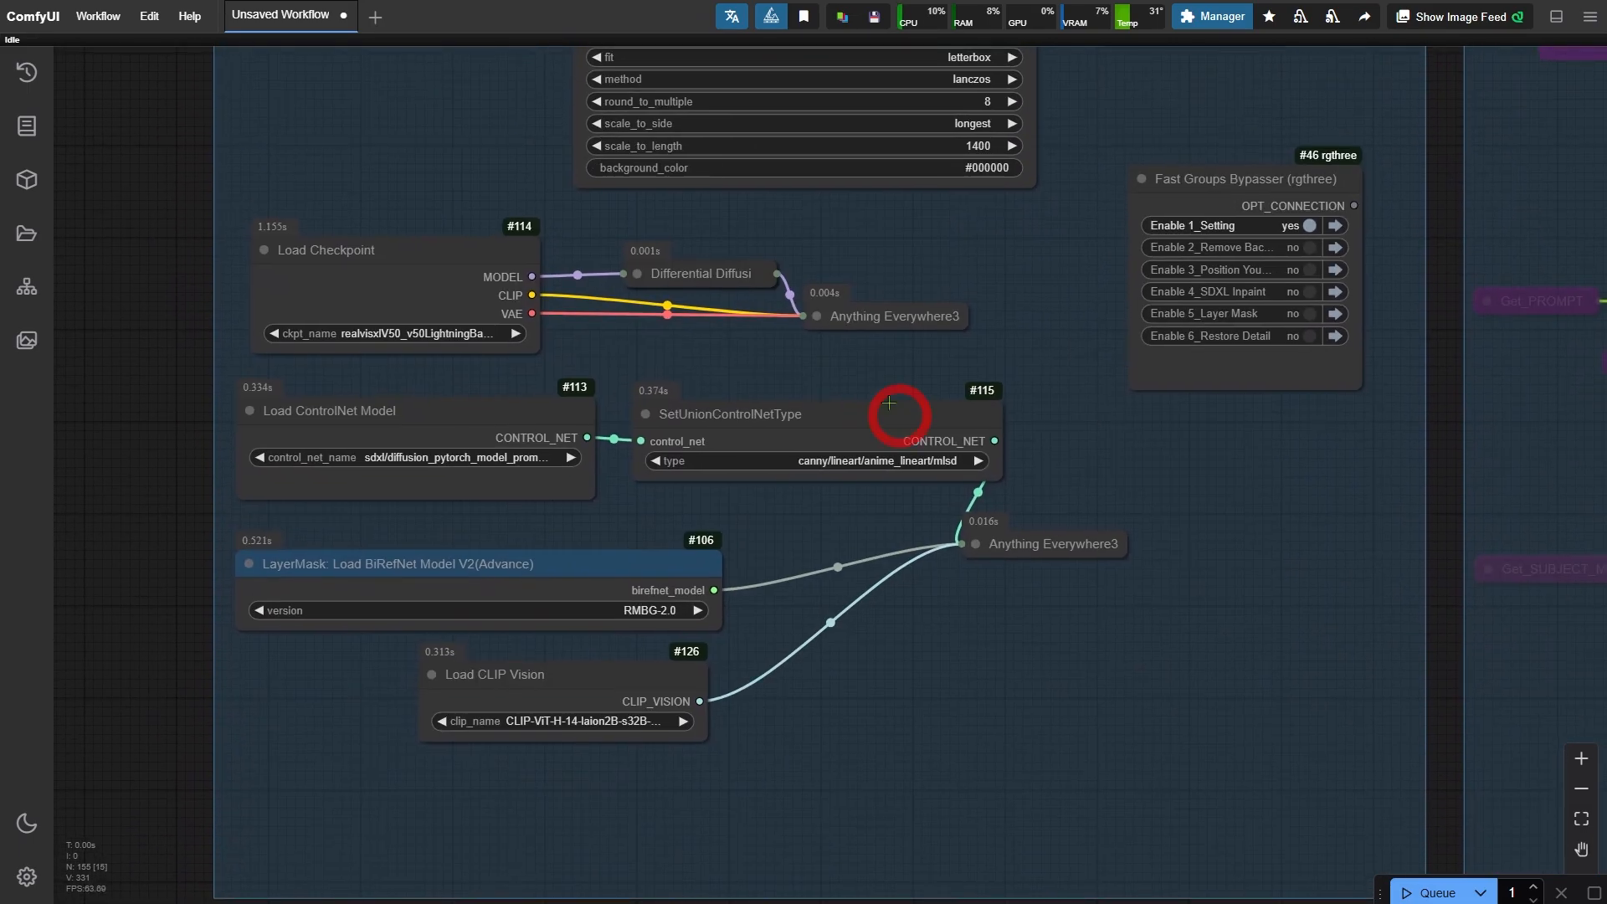
- Review the loader nodes for the checkpoint, ControlNet, BiRefNet and CLIP Vision models
scroll(886, 373, "up", 2)
left_click(346, 233)
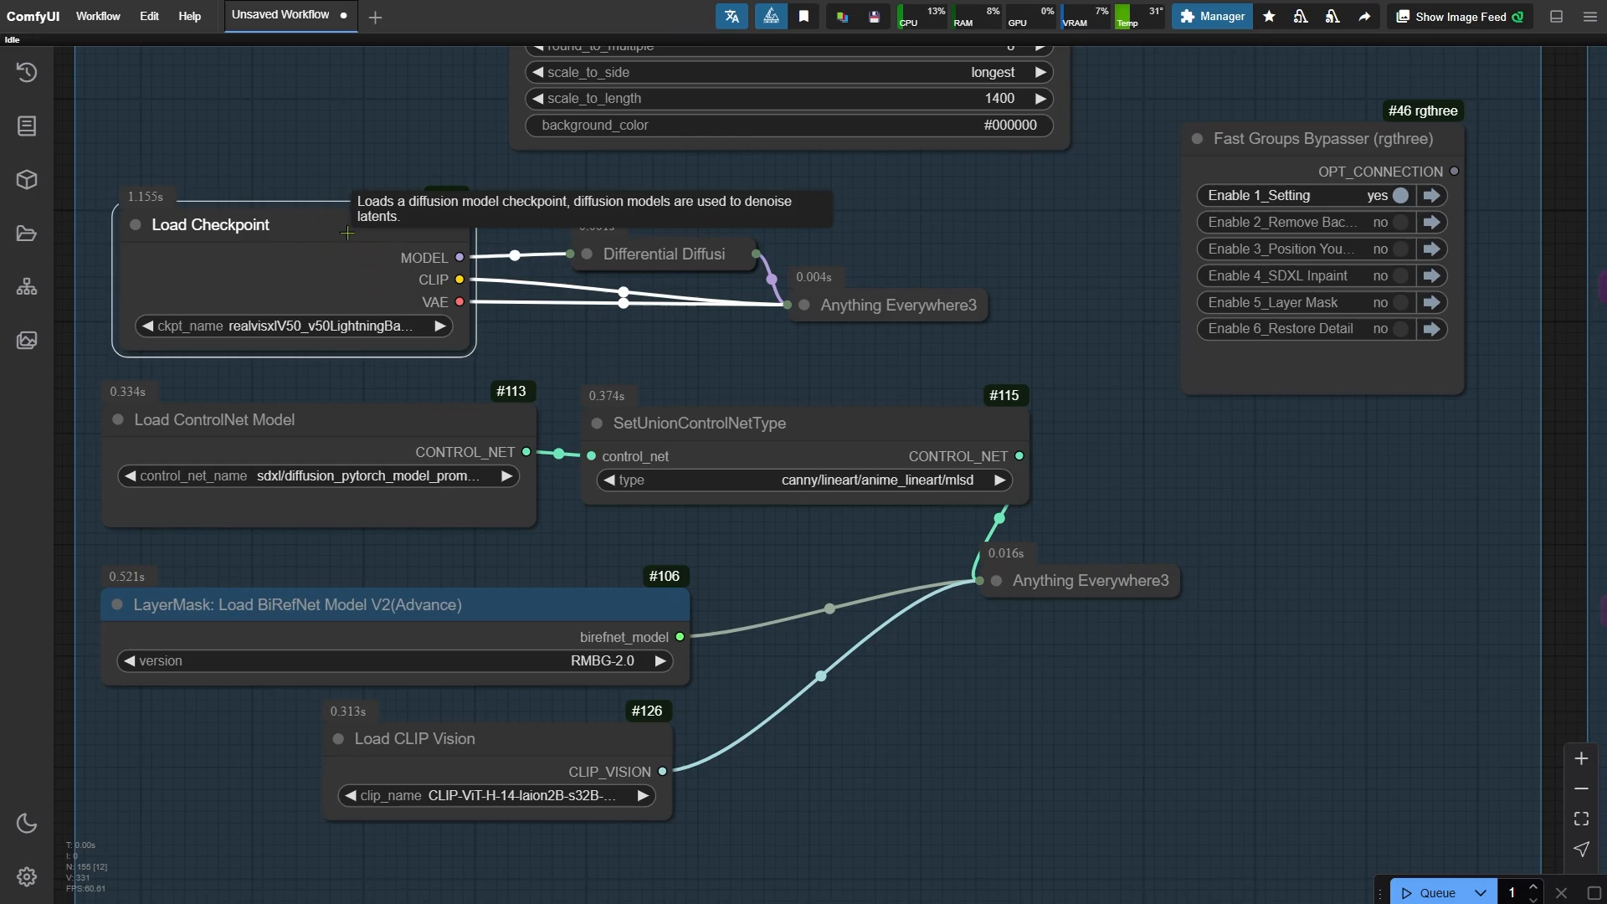
left_click(443, 412)
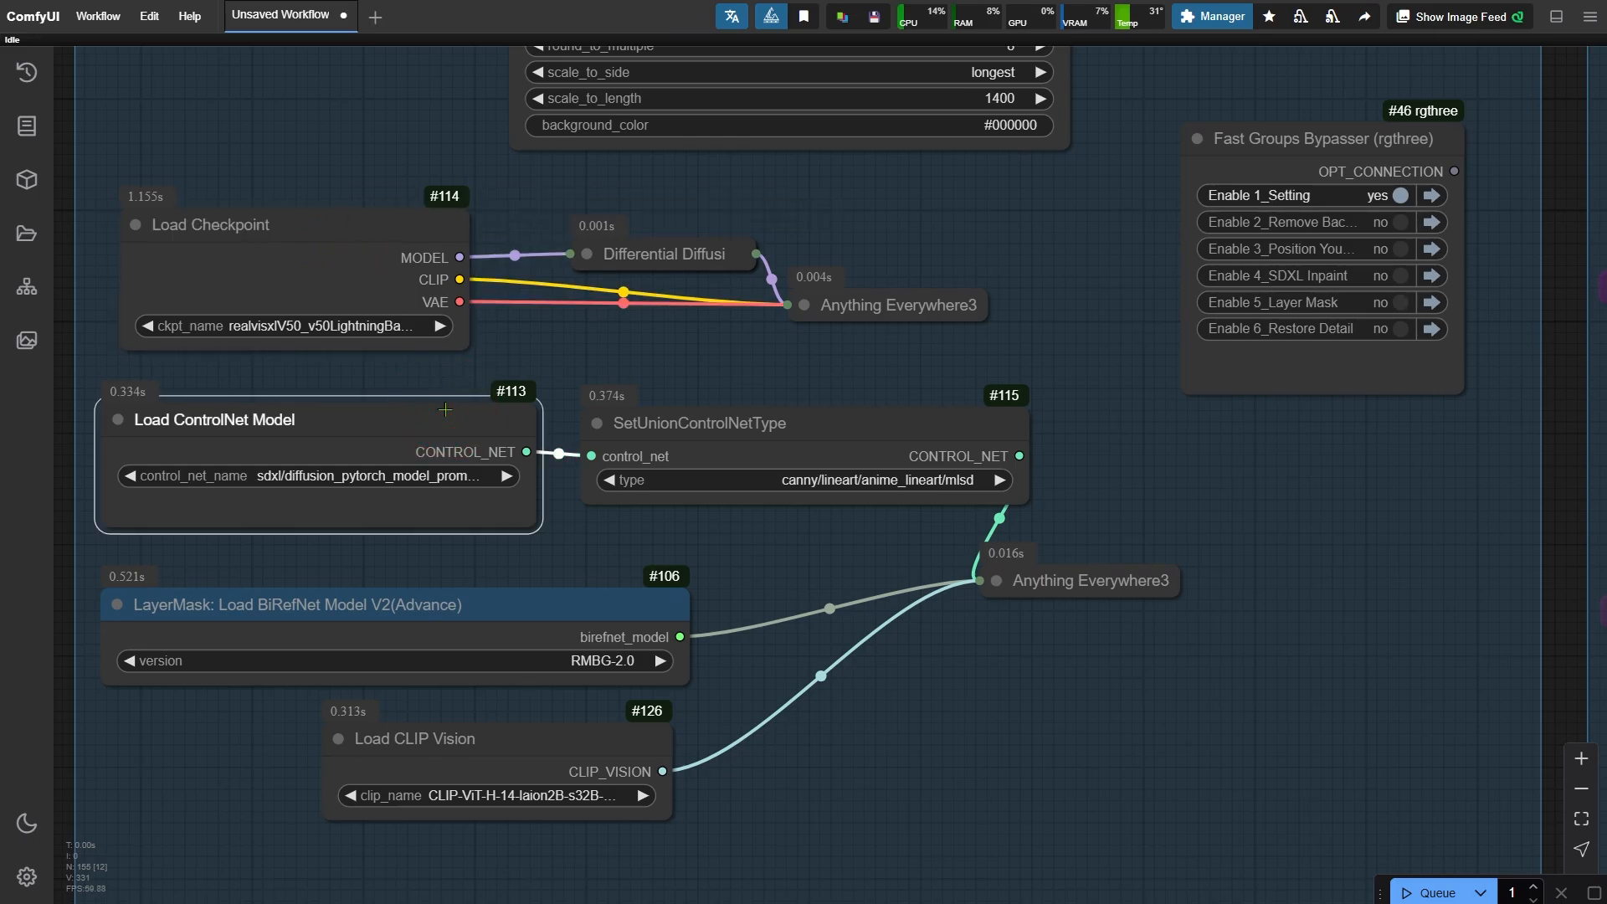
left_click(900, 427)
left_click(627, 607)
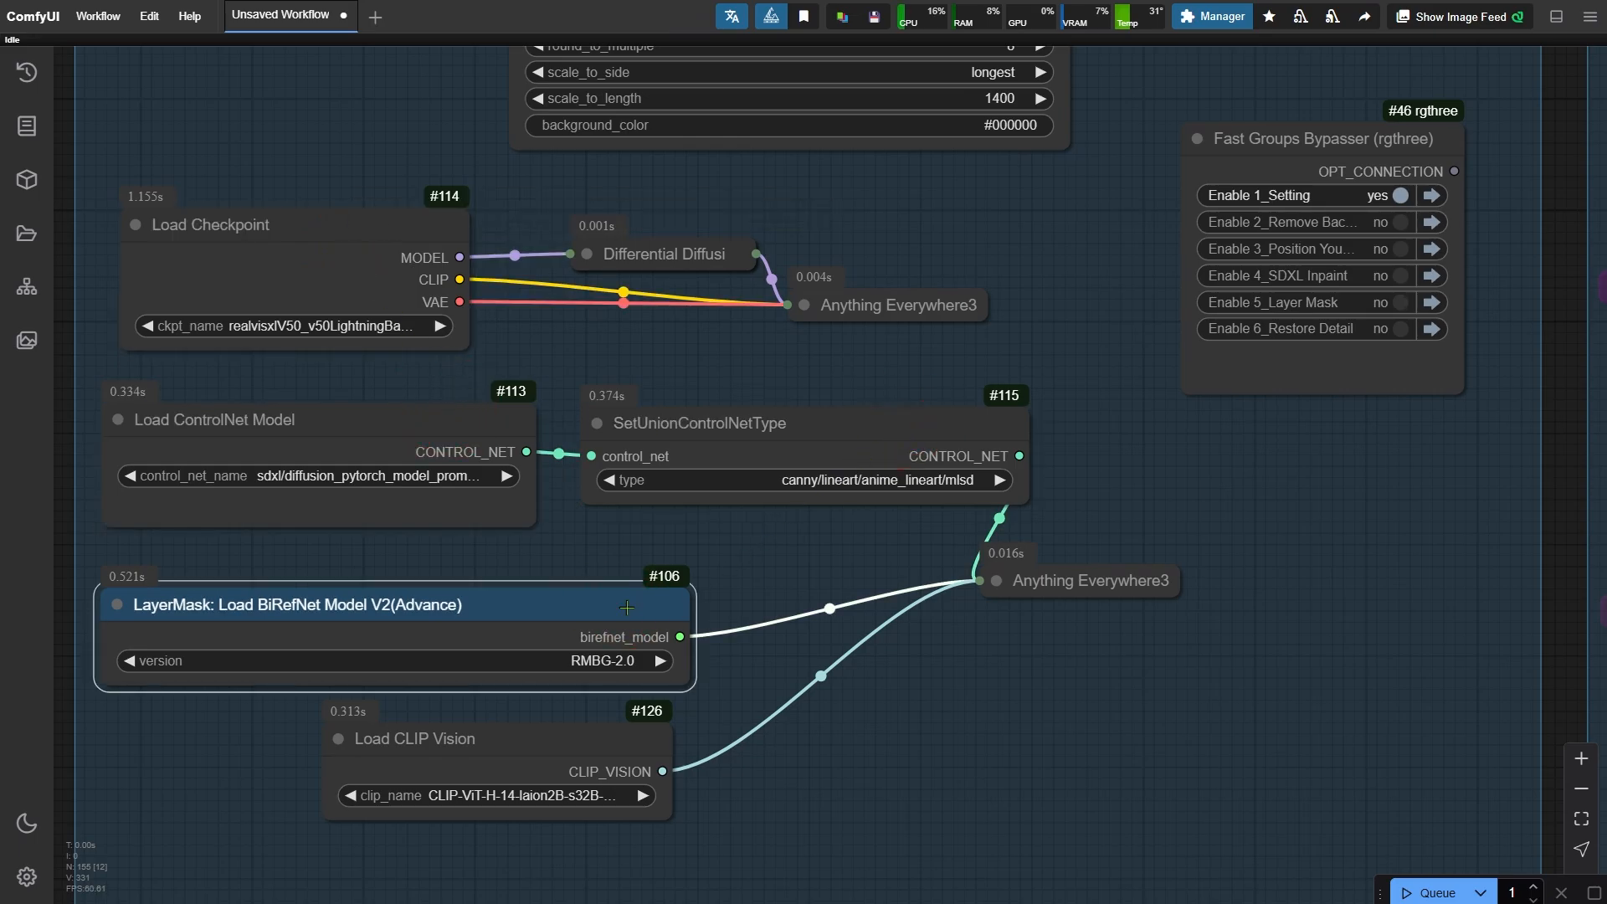
left_click(645, 666)
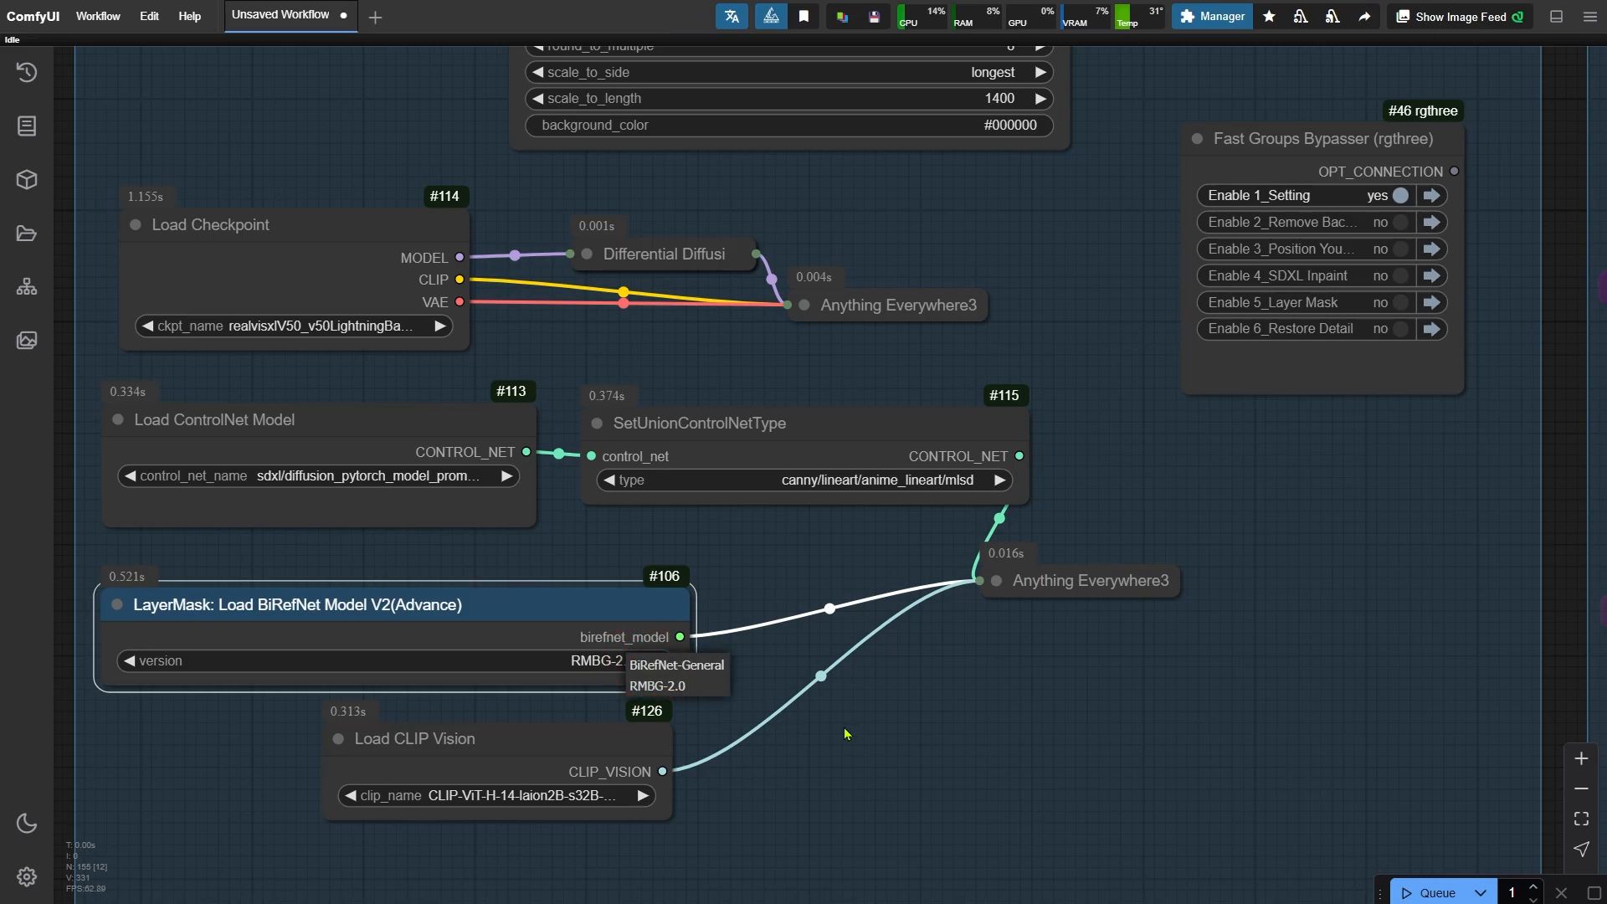
left_click(845, 734)
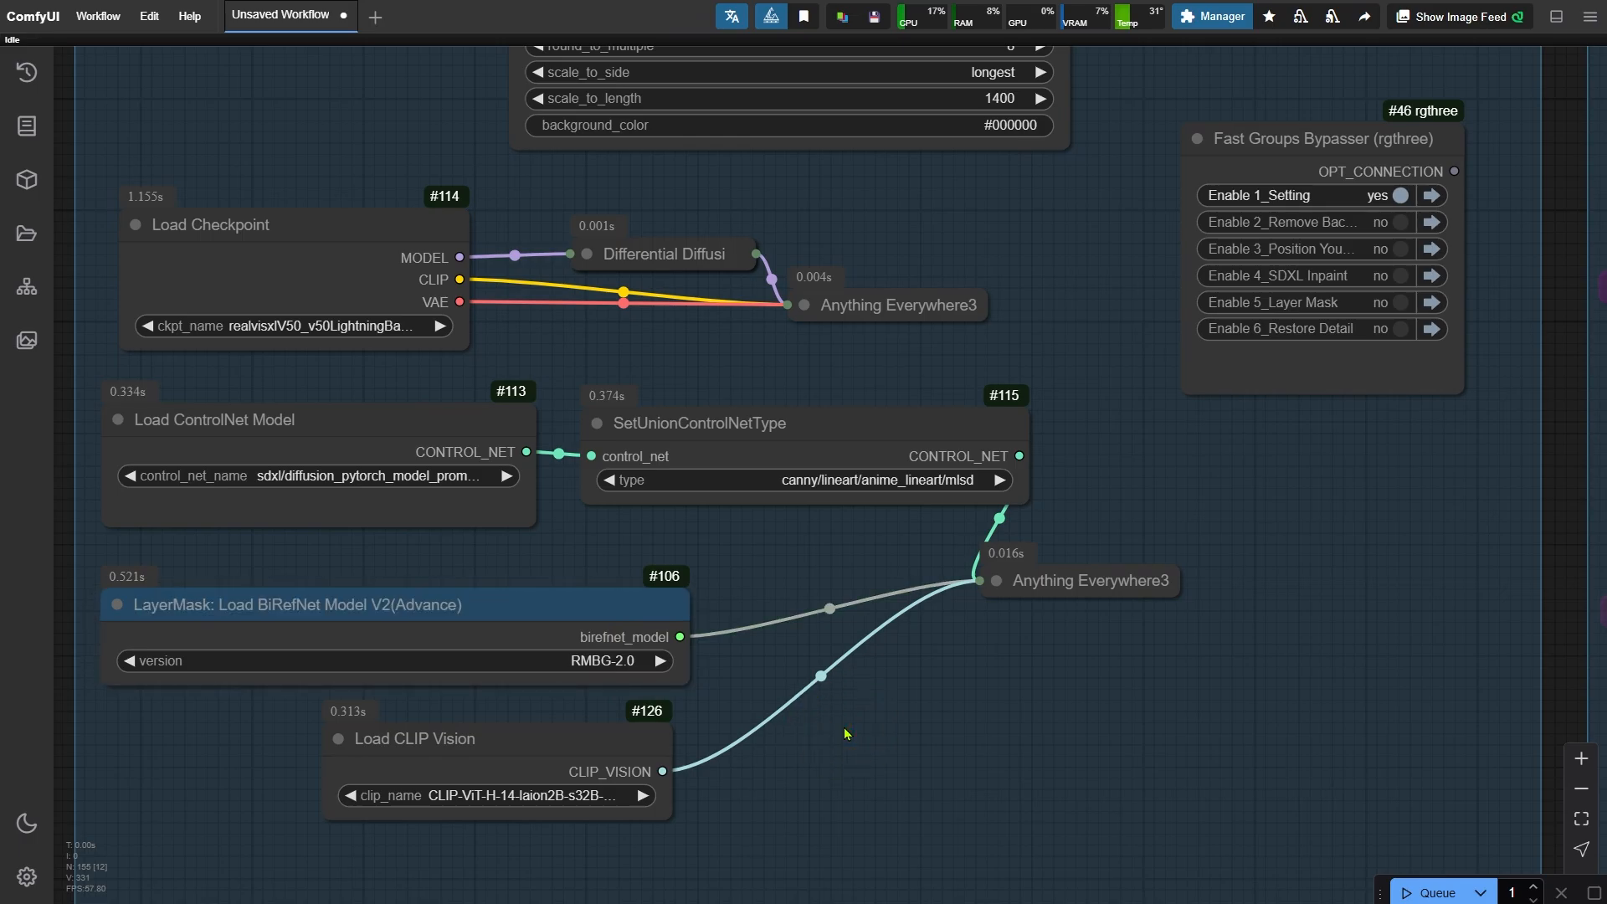
left_click(599, 752)
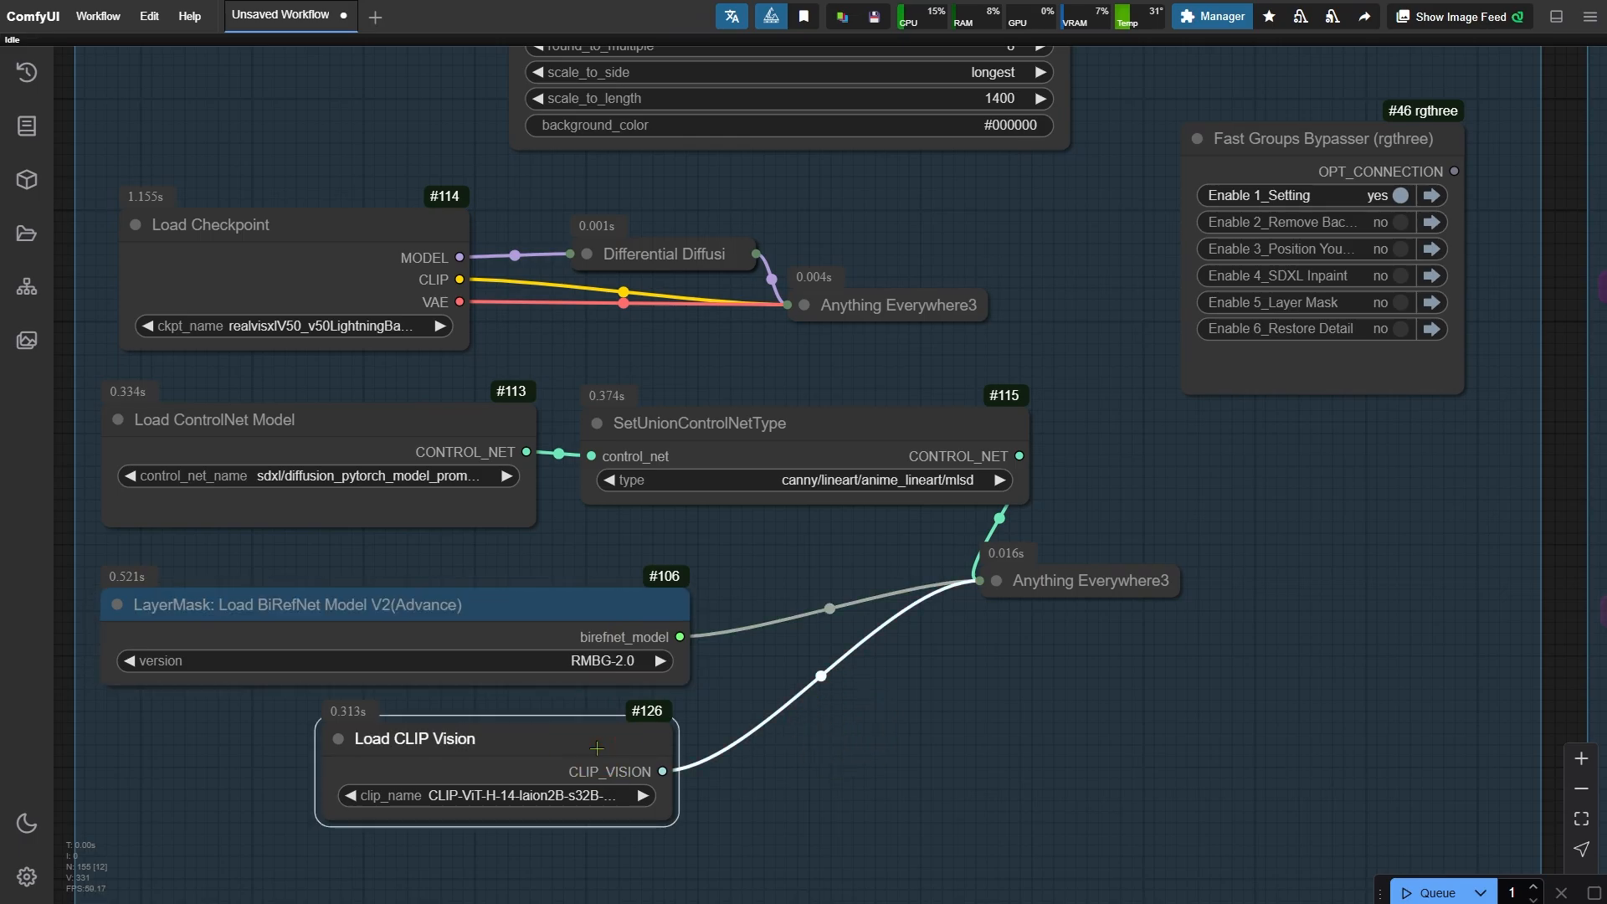
left_click(794, 814)
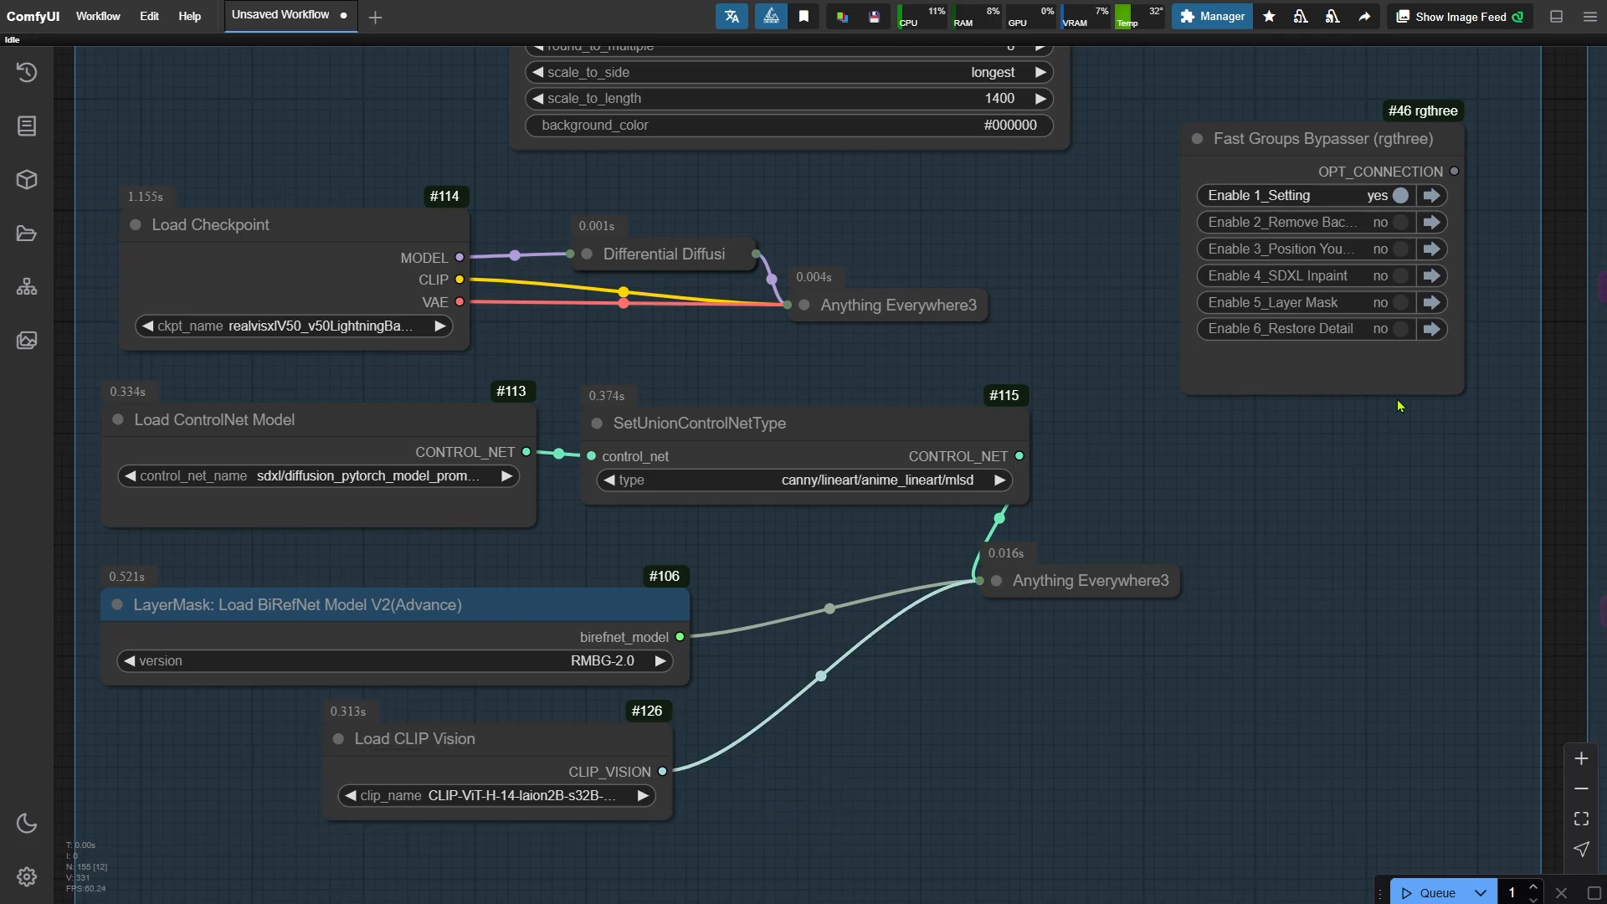
- Enable the 2_Remove Background group, jump to it and queue the workflow
left_click(1381, 222)
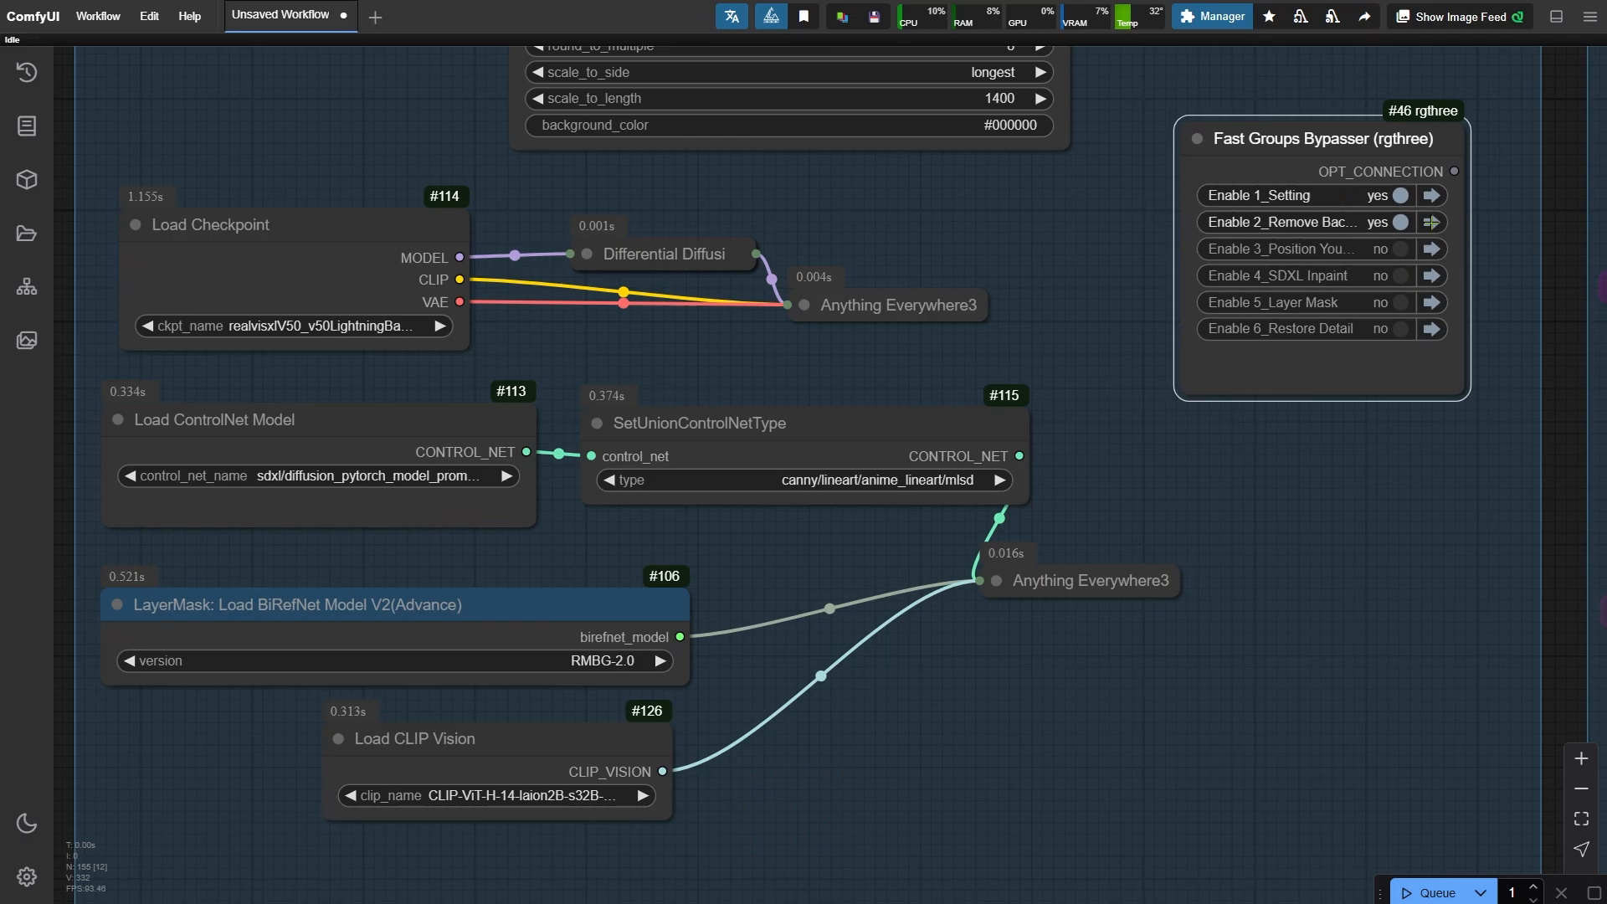
left_click(1431, 222)
key("ctrl+Return")
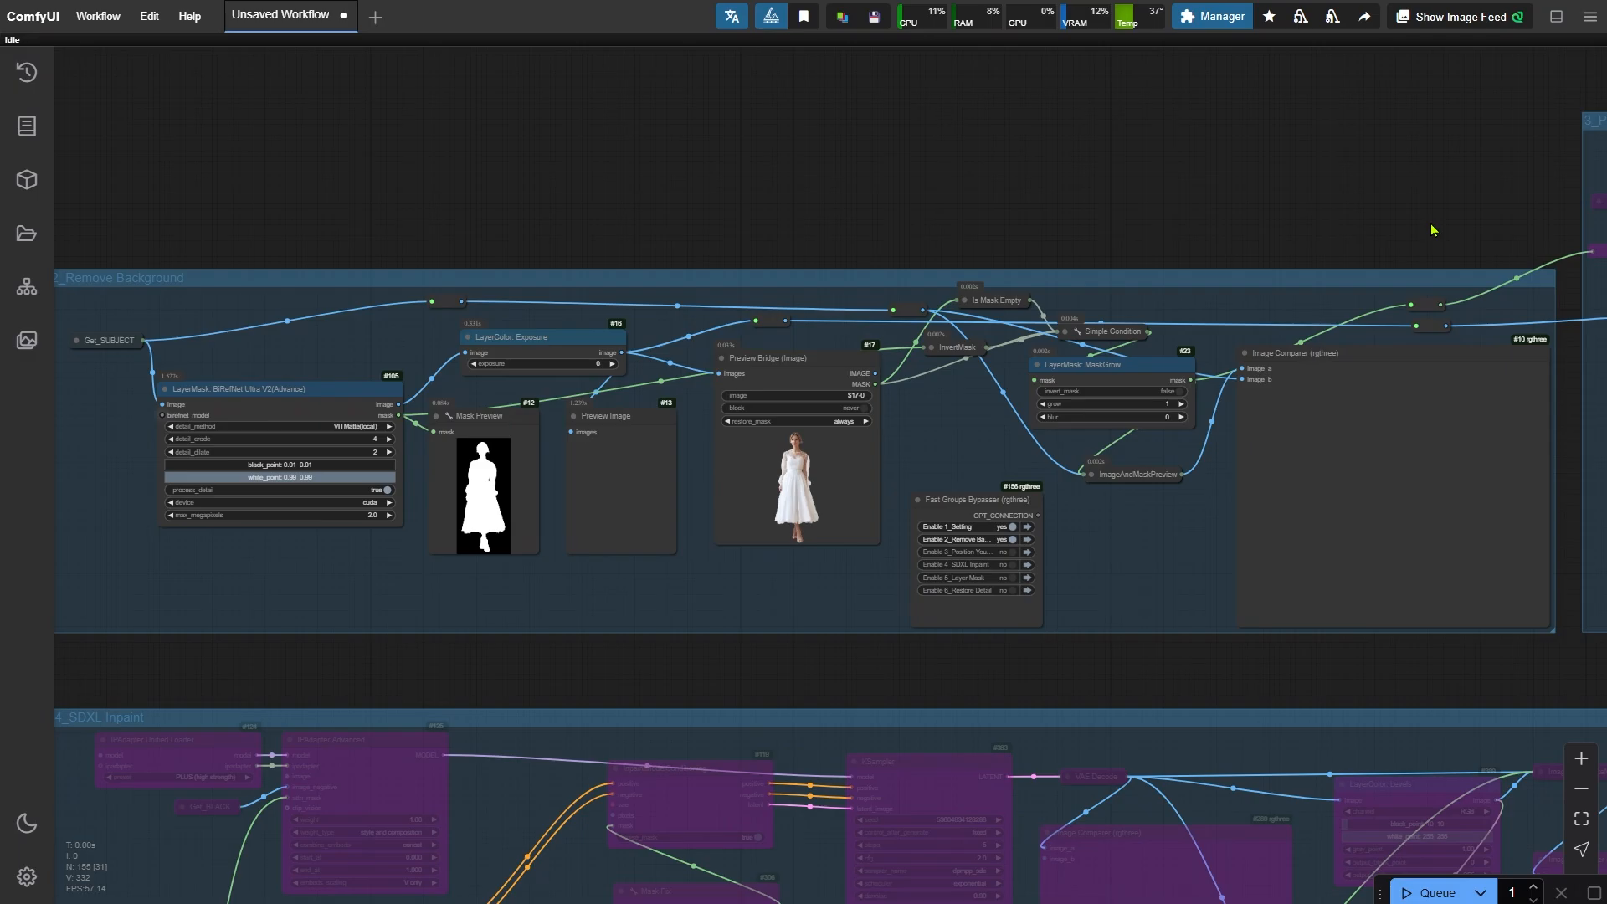
- Inspect the background-removal cutout in the image comparer, especially around the feet
left_click_drag(1442, 676, 904, 692)
scroll(904, 692, "up", 5)
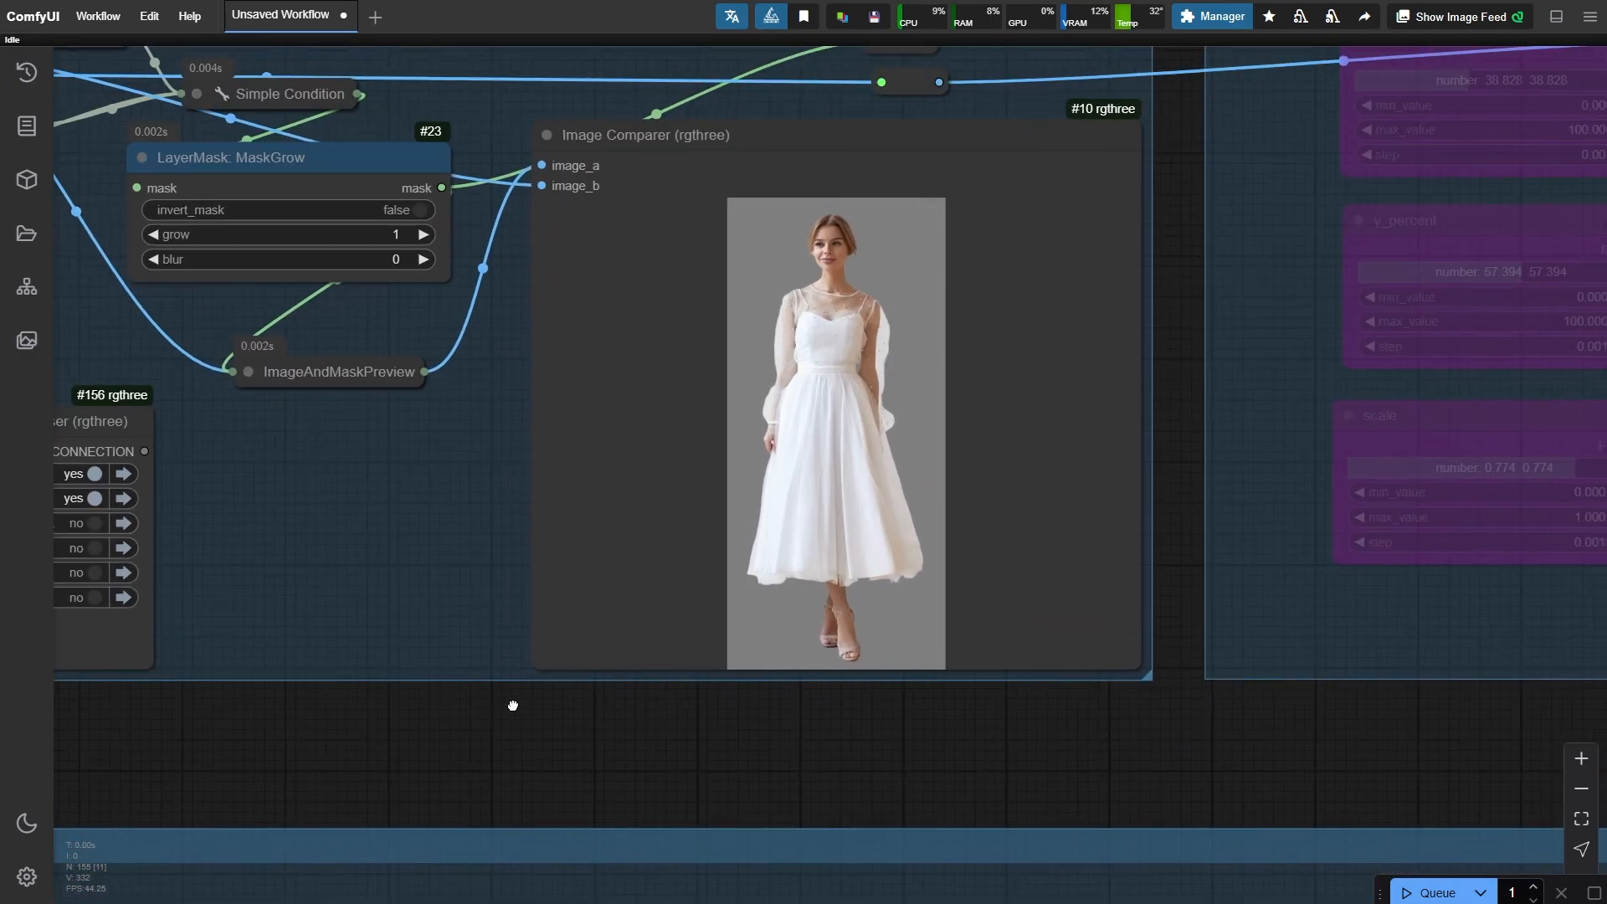
scroll(455, 460, "up", 4)
left_click_drag(449, 441, 301, 530)
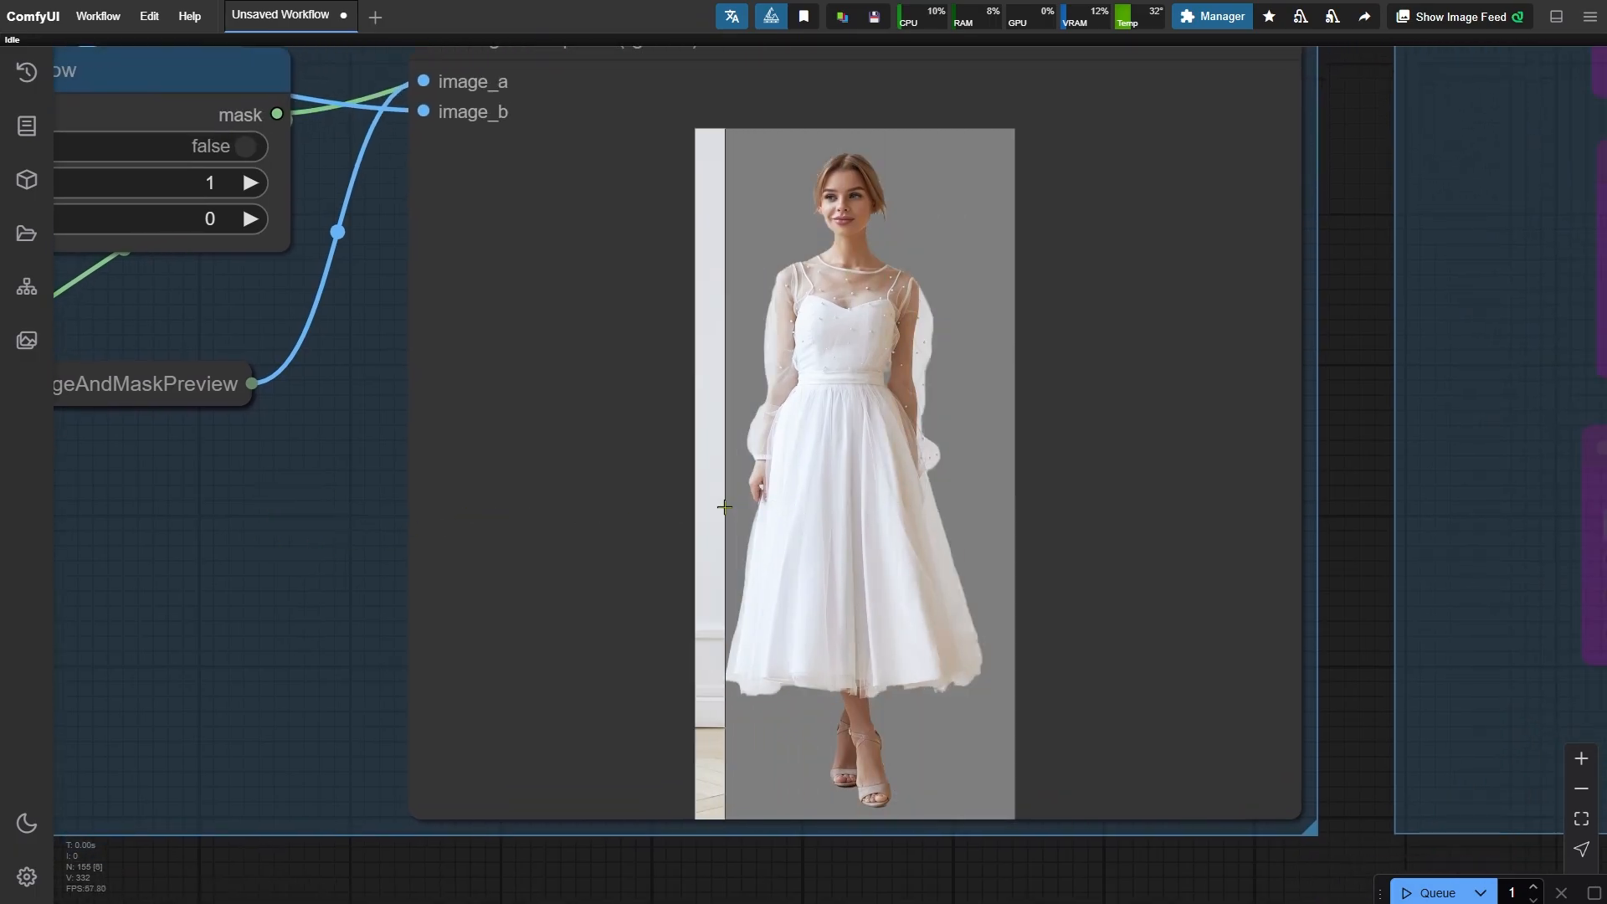
scroll(755, 776, "up", 6)
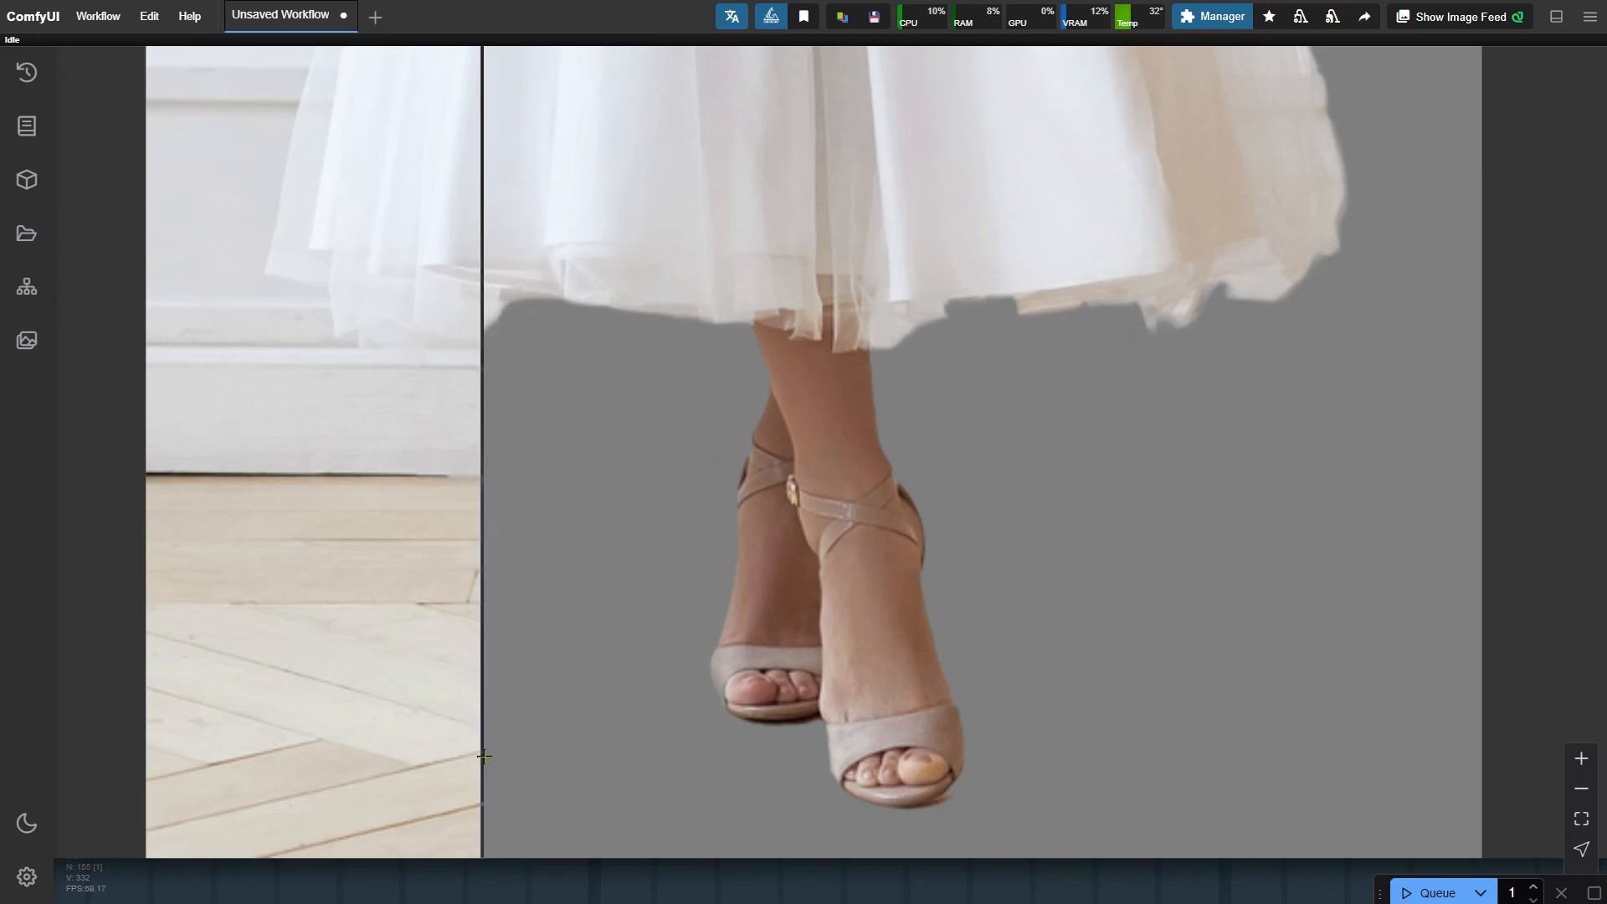
scroll(484, 756, "down", 10)
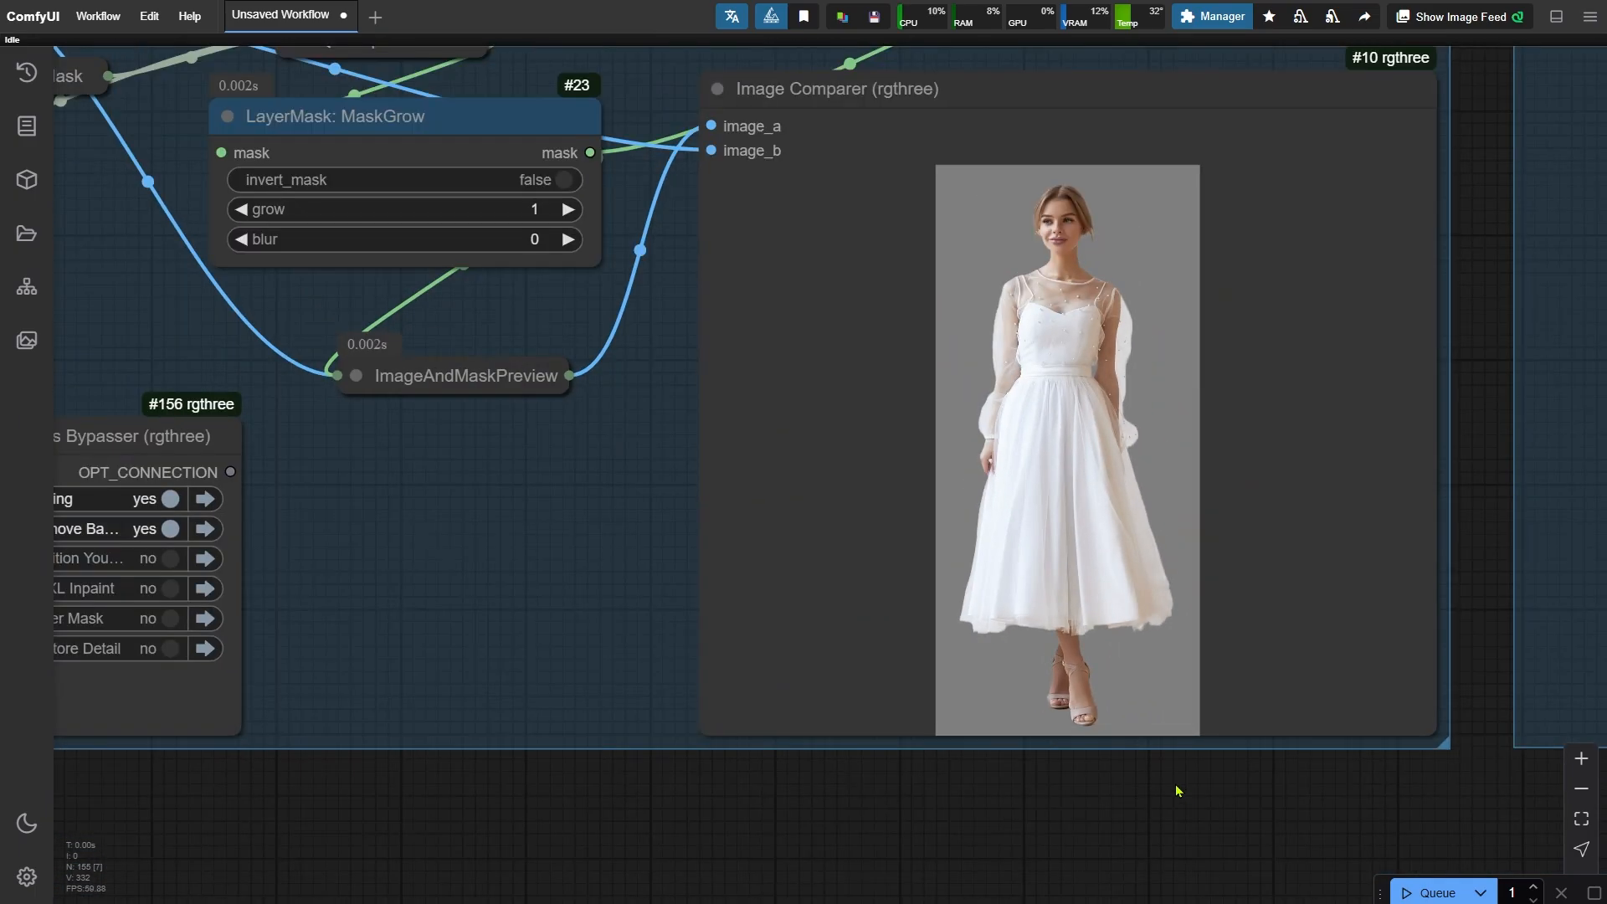
scroll(1176, 785, "down", 4)
left_click_drag(387, 783, 867, 842)
scroll(646, 552, "up", 4)
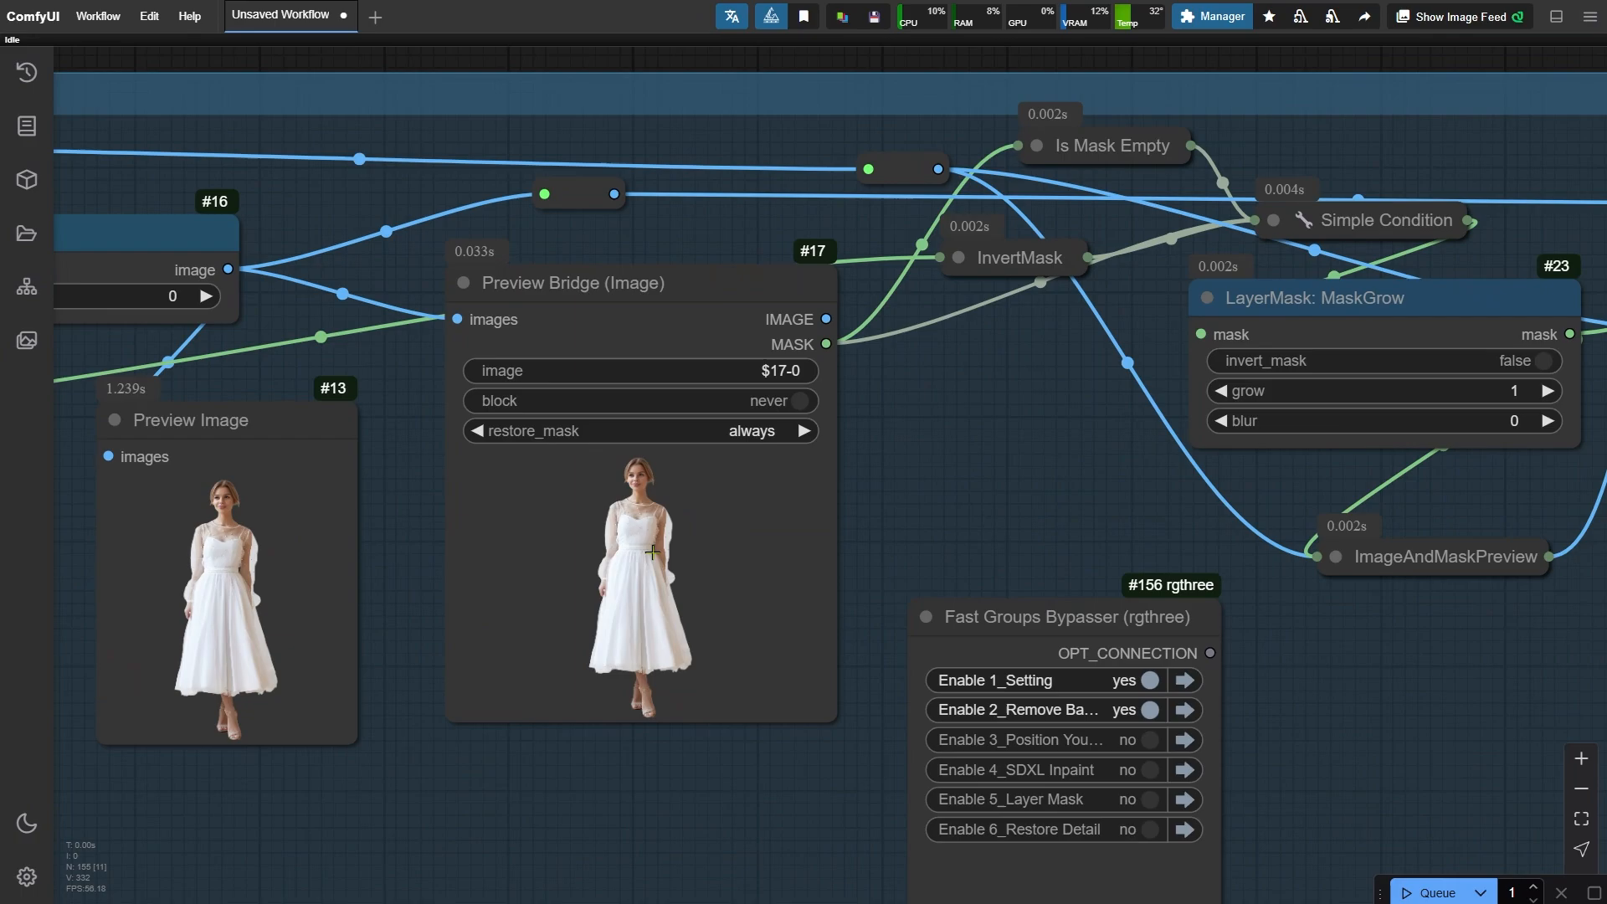
scroll(652, 553, "up", 4)
- Open the Preview Bridge image in the Mask Editor and set opacity to maximum, hardness and thickness to minimum
right_click(638, 171)
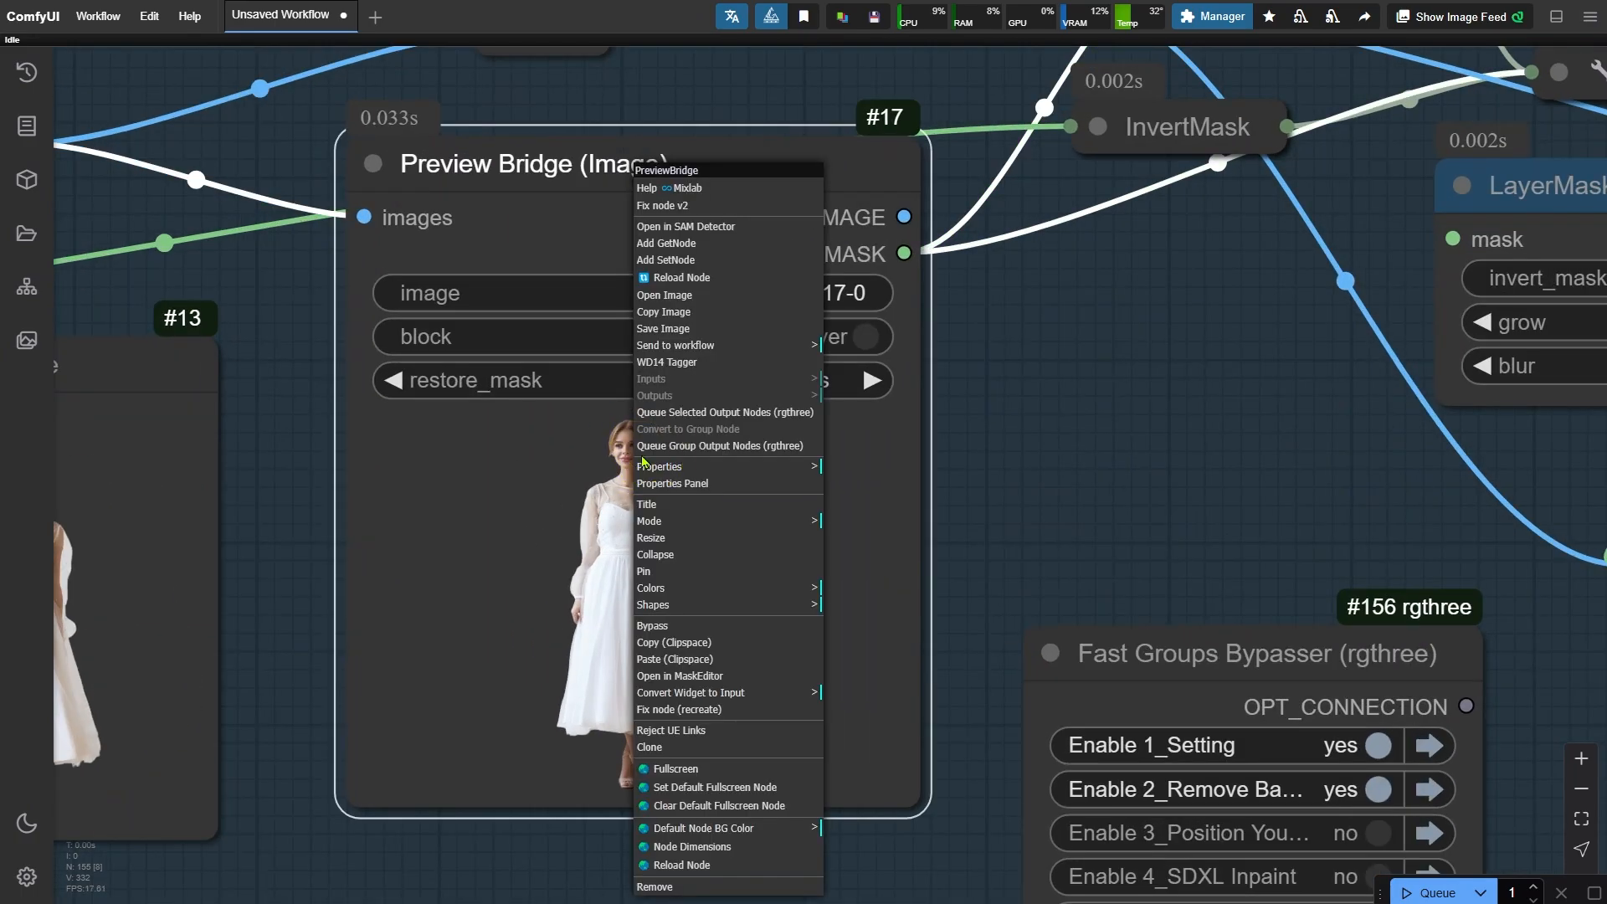
left_click(724, 676)
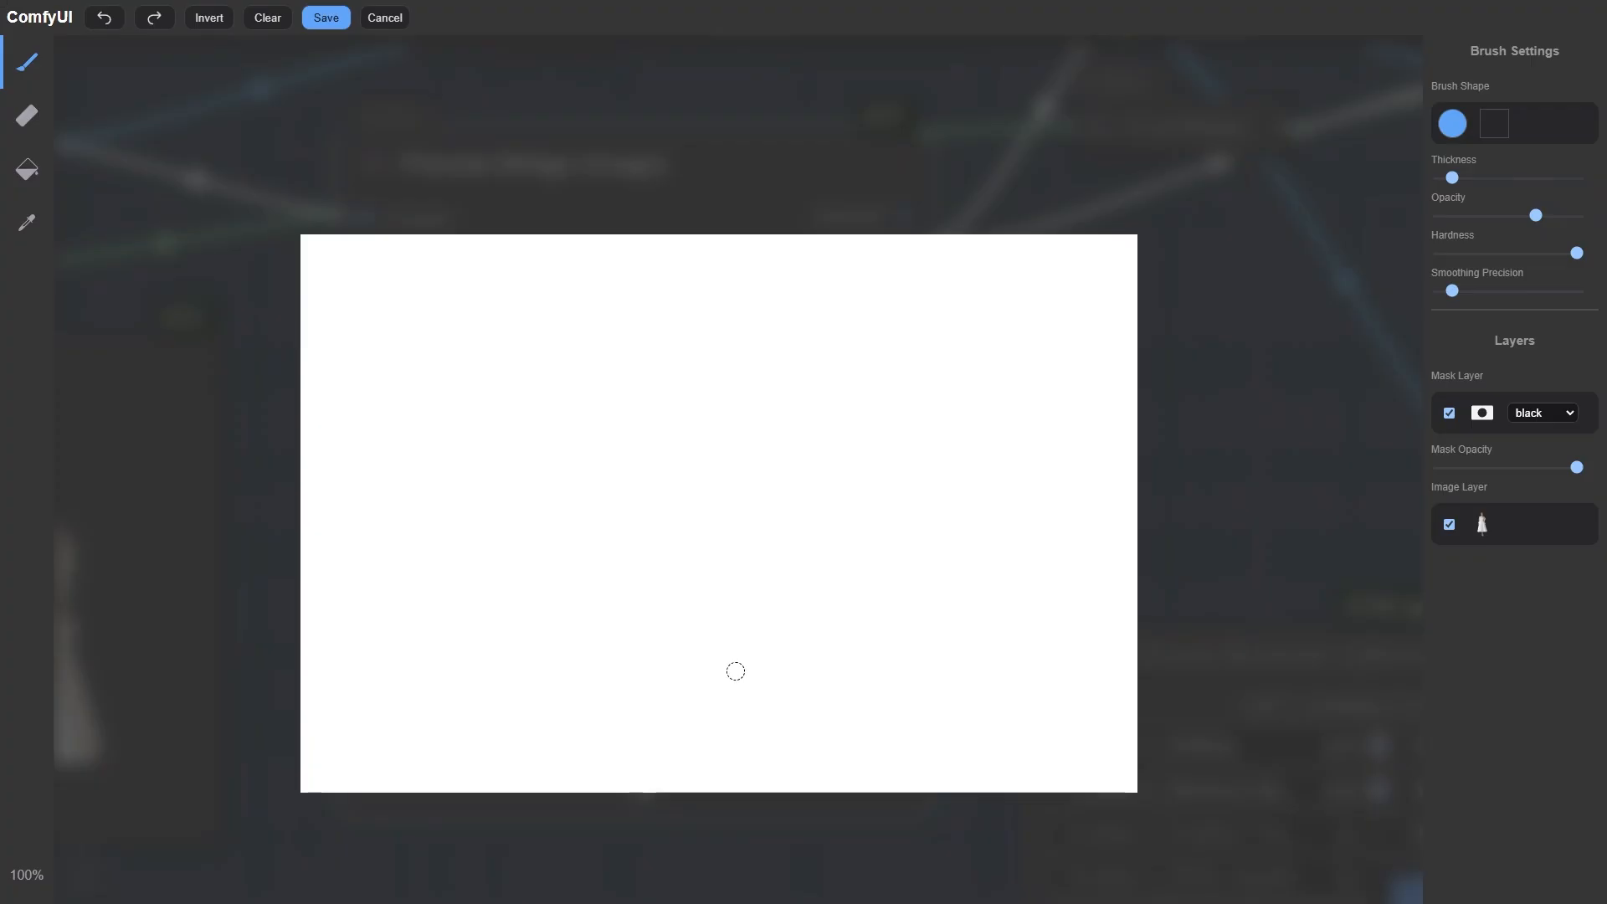
left_click(1436, 253)
left_click_drag(1536, 215, 1577, 215)
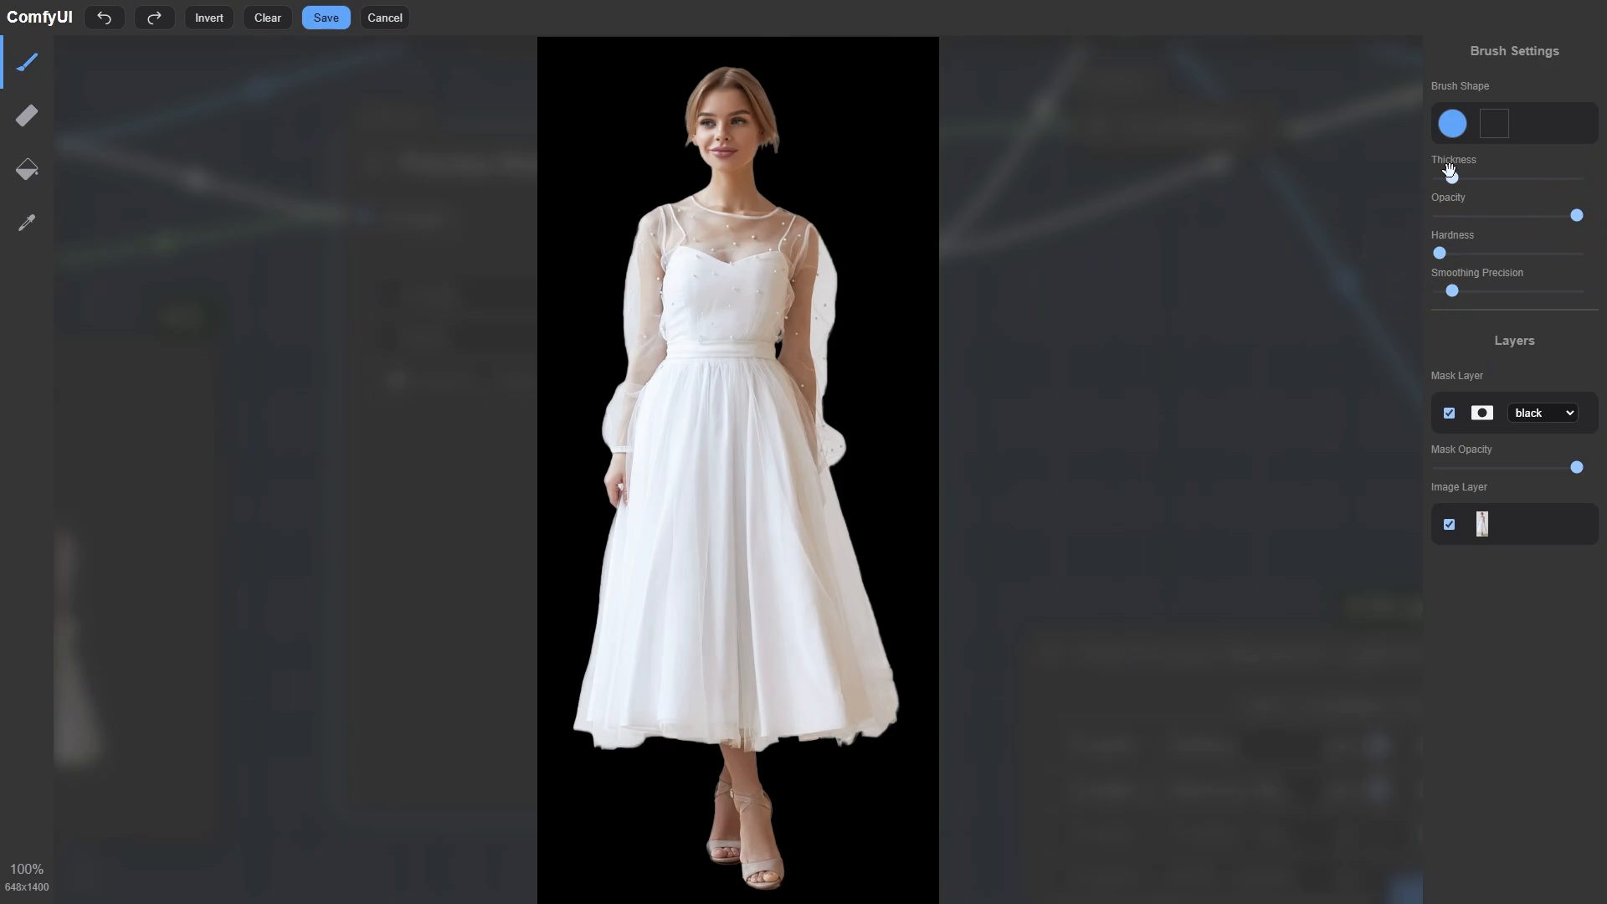
left_click_drag(1450, 175, 1436, 178)
- Touch up the mask around the sandals with the brush and save it
left_click_drag(1439, 177, 1440, 178)
scroll(891, 355, "down", 3)
scroll(712, 729, "up", 7)
scroll(793, 736, "up", 20)
left_click_drag(675, 655, 893, 589)
left_click_drag(732, 668, 920, 534)
mouse_move(356, 293)
left_mouse_down()
mouse_move(716, 450)
mouse_move(359, 435)
mouse_move(276, 251)
mouse_move(289, 184)
left_mouse_up()
scroll(347, 276, "down", 5)
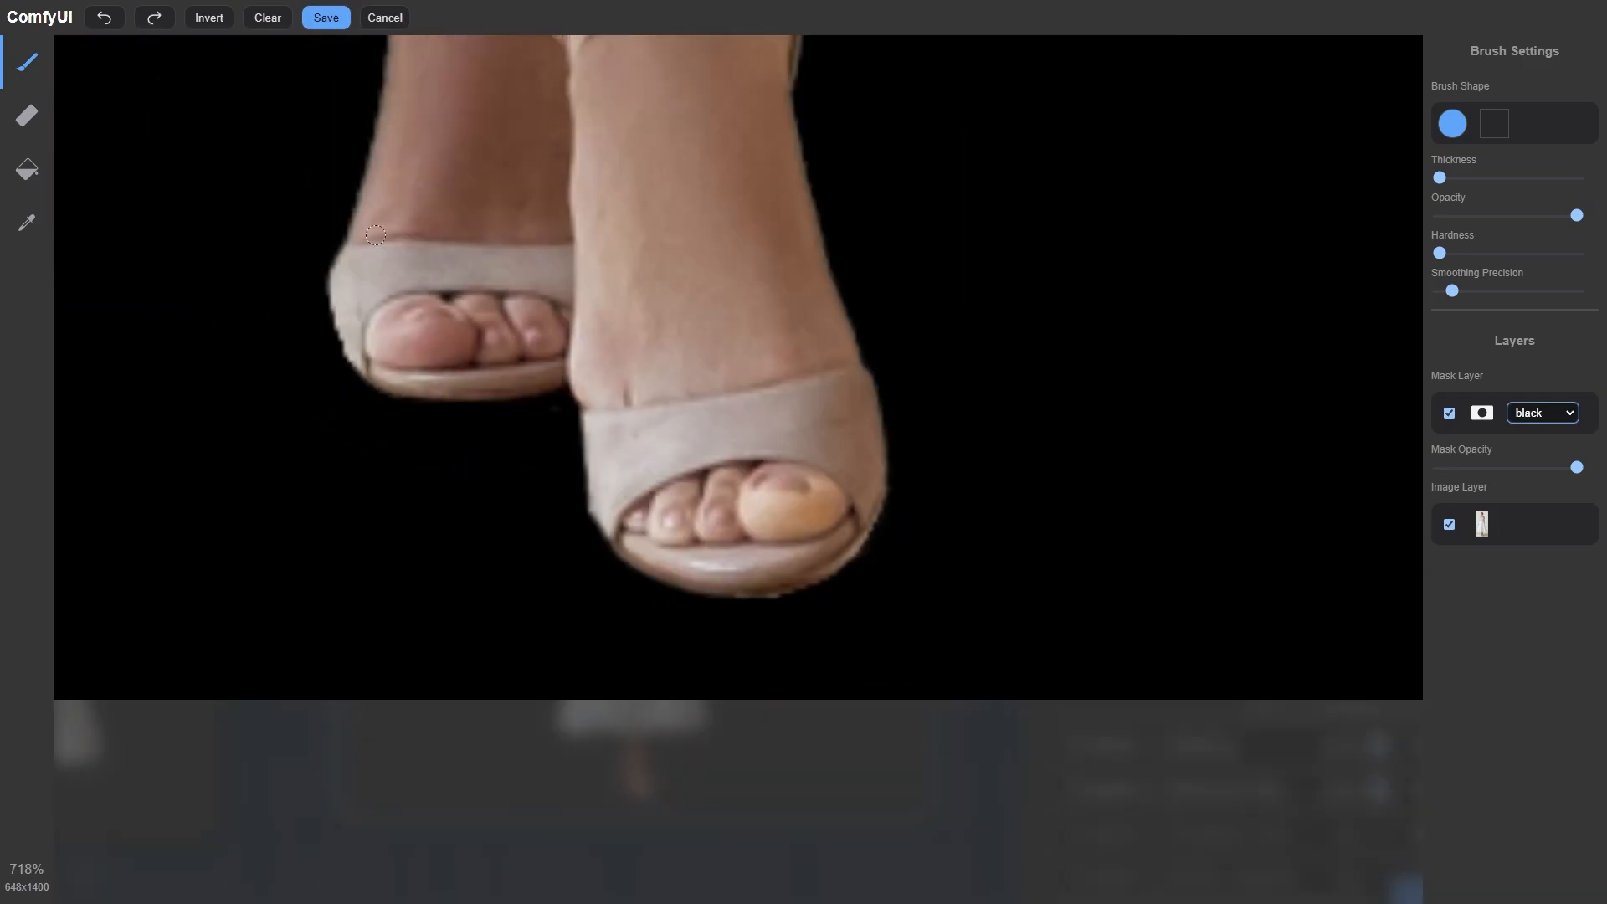
left_click(326, 18)
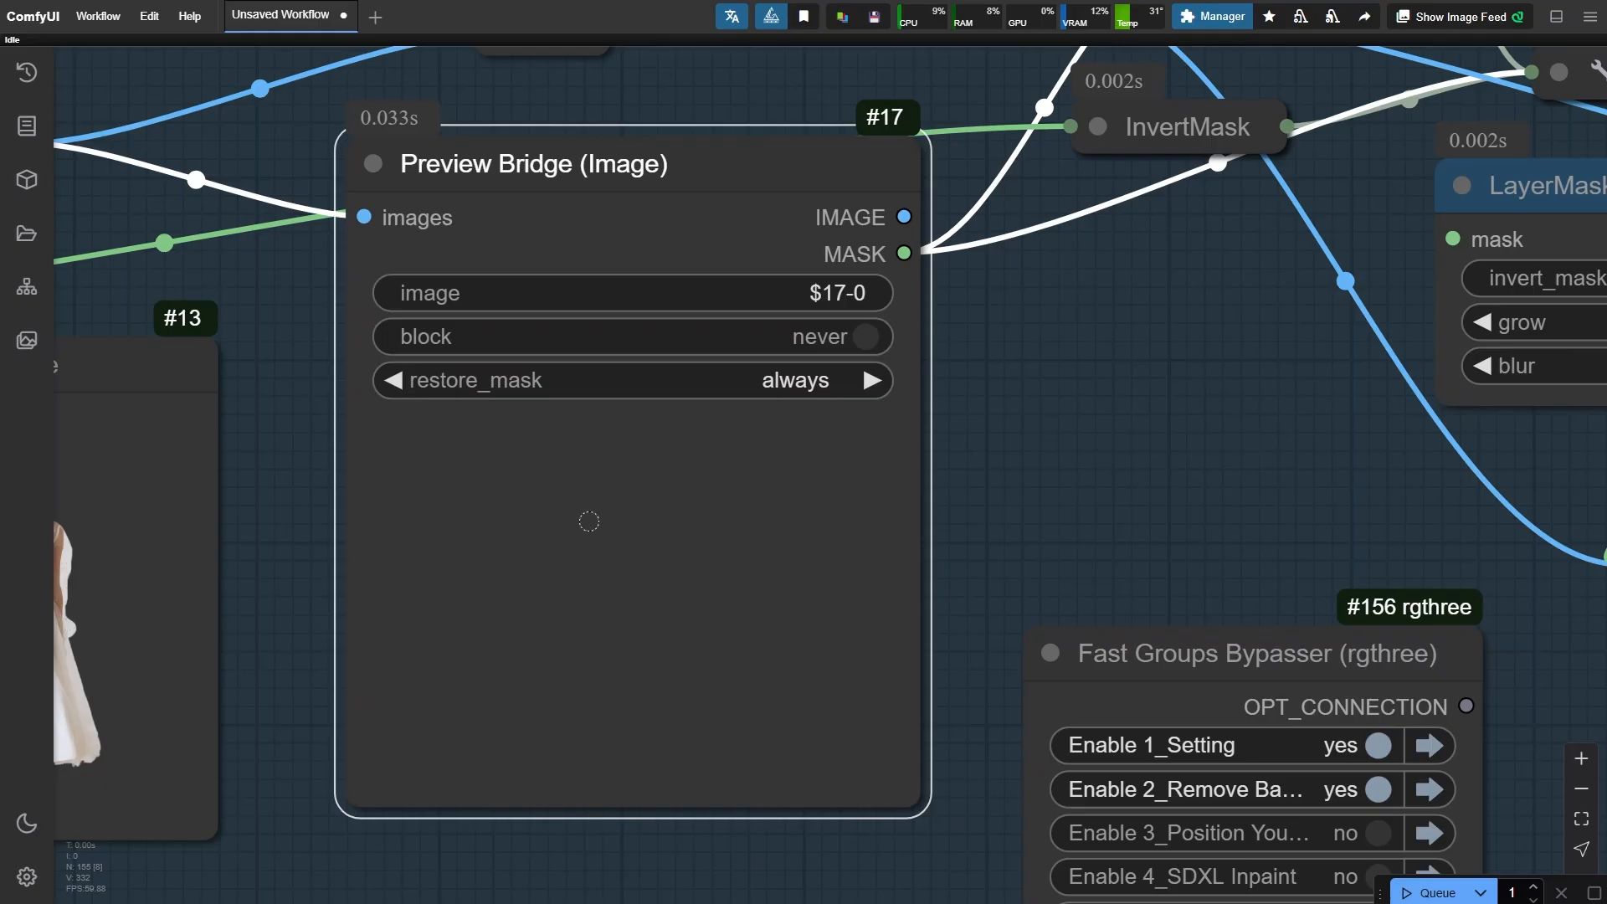
- Rerun the workflow and inspect the updated cutout around the feet in the image comparer
key("ctrl+Return")
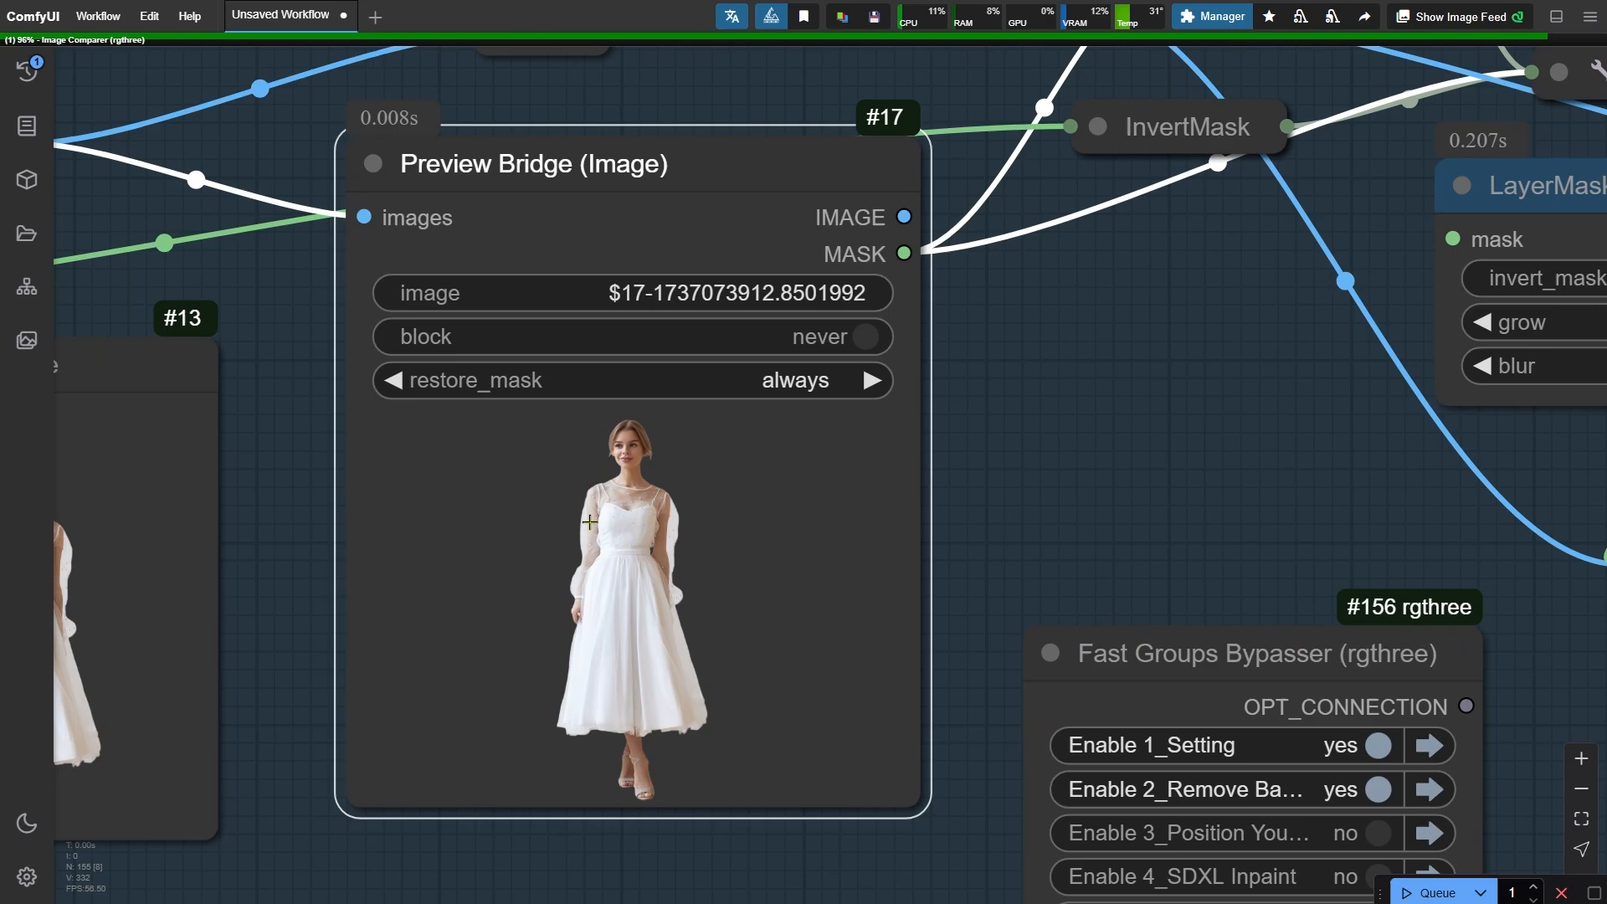
scroll(531, 571, "down", 5)
left_click_drag(1327, 787, 414, 739)
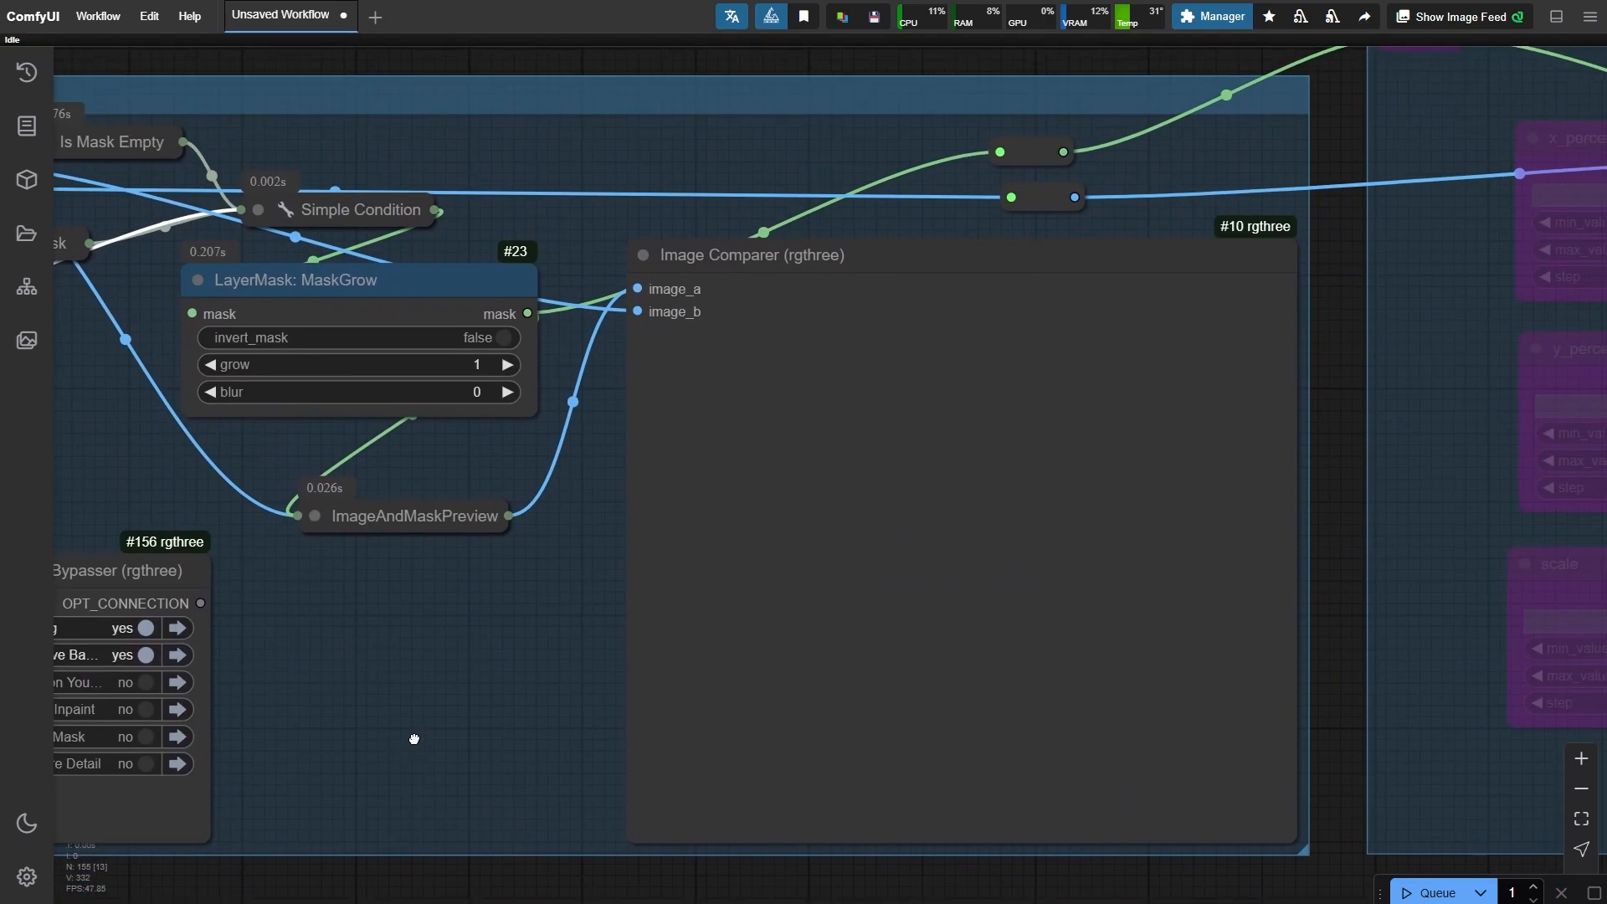
scroll(1078, 748, "up", 8)
scroll(791, 494, "down", 4)
scroll(877, 737, "up", 6)
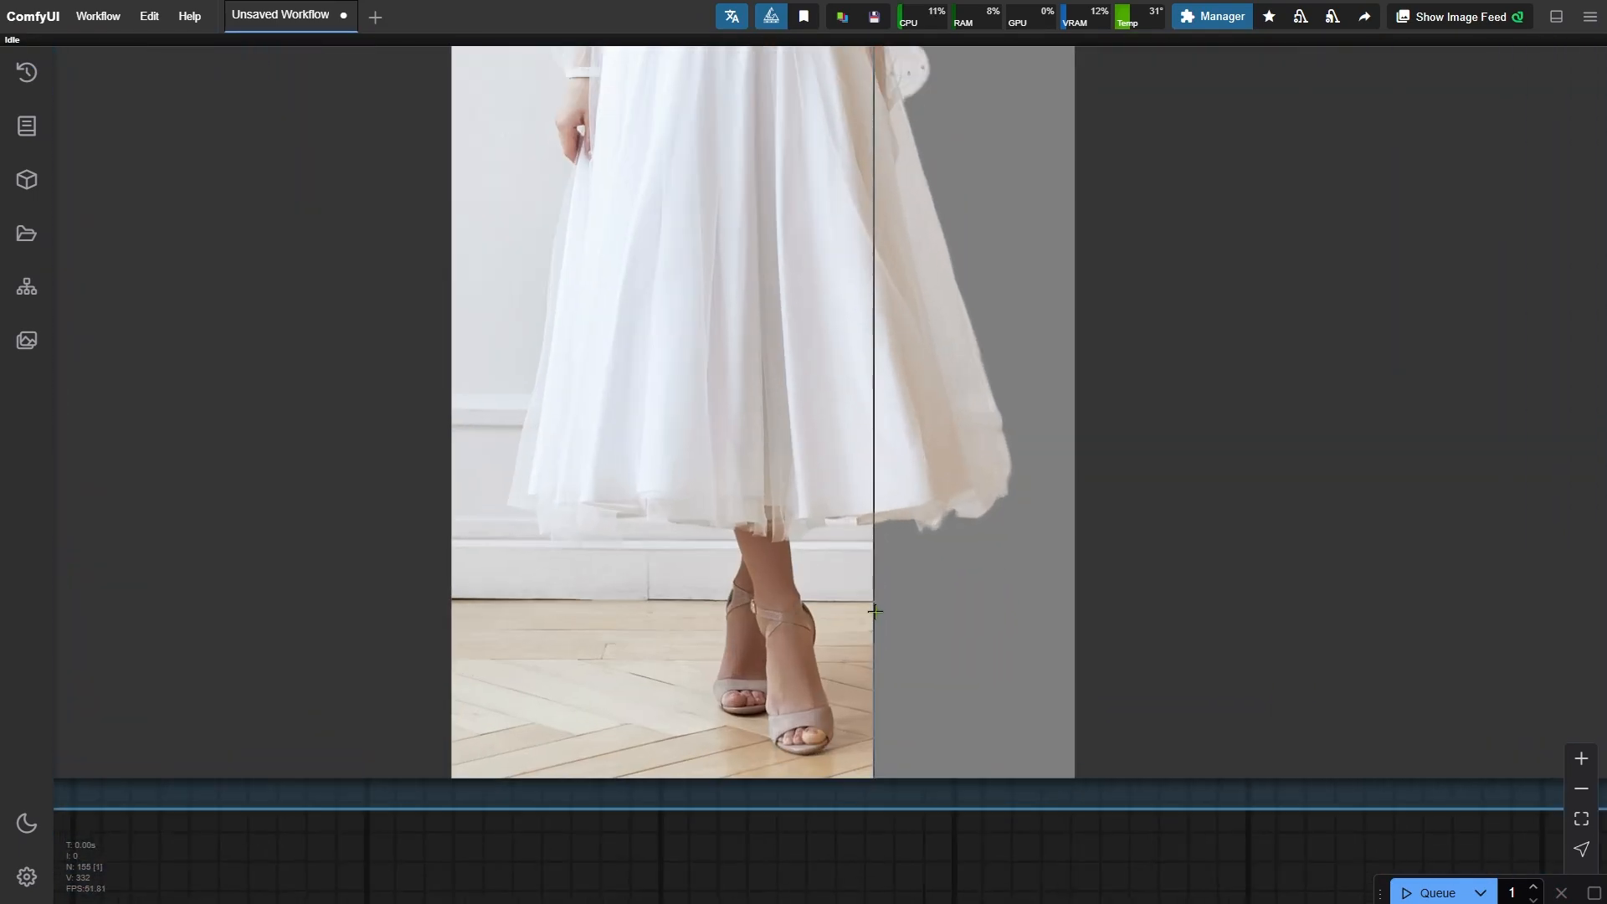
scroll(875, 611, "up", 7)
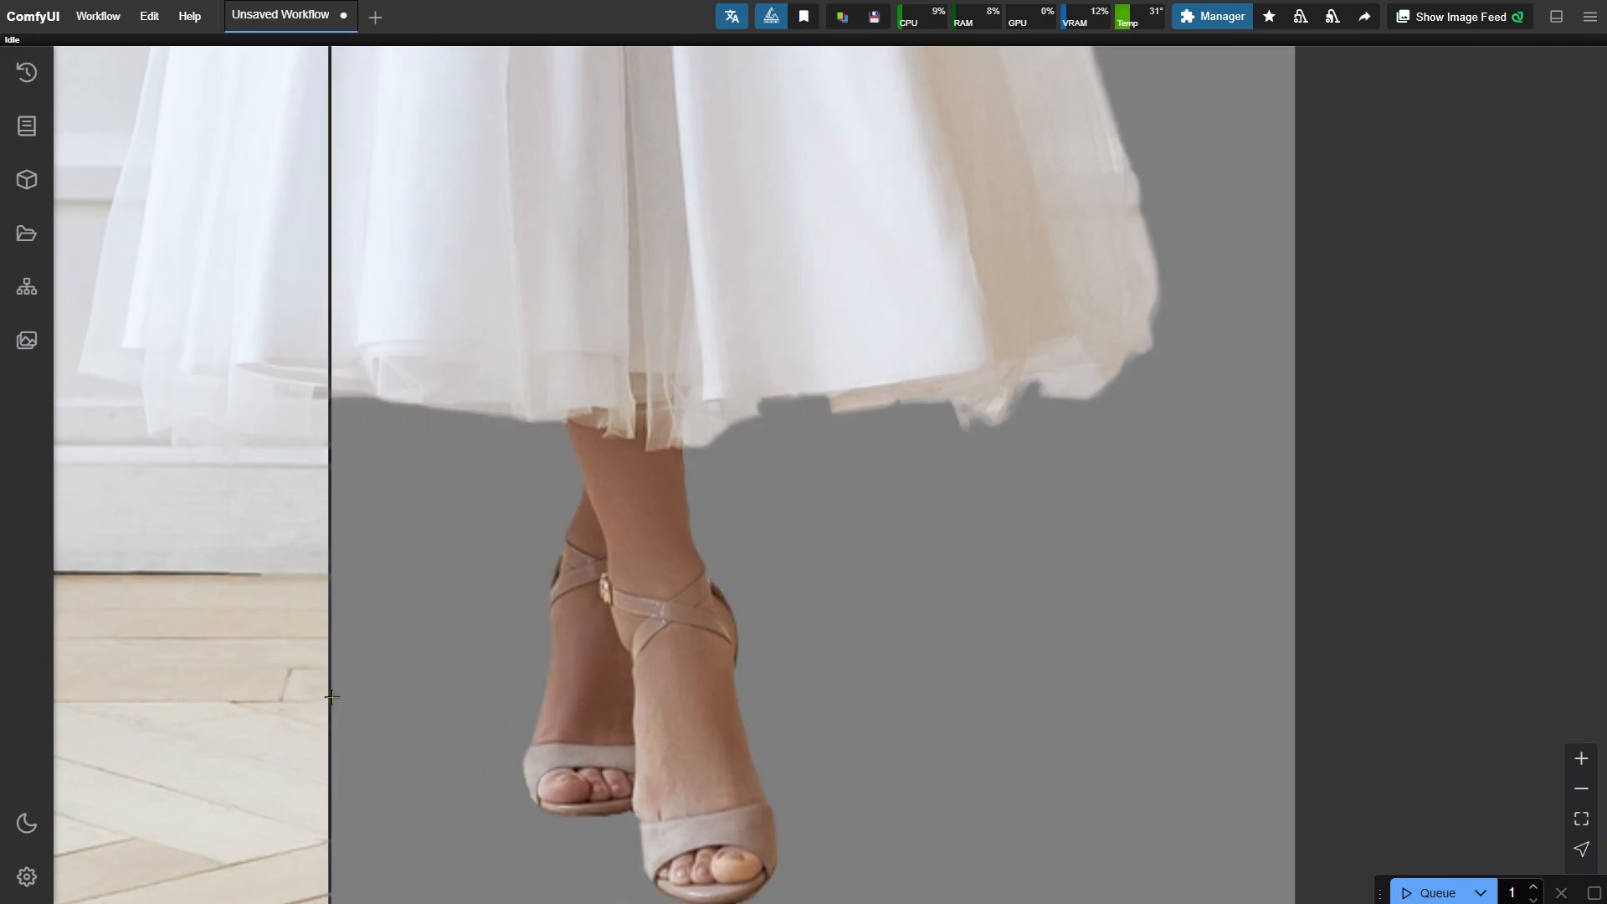
scroll(879, 793, "down", 8)
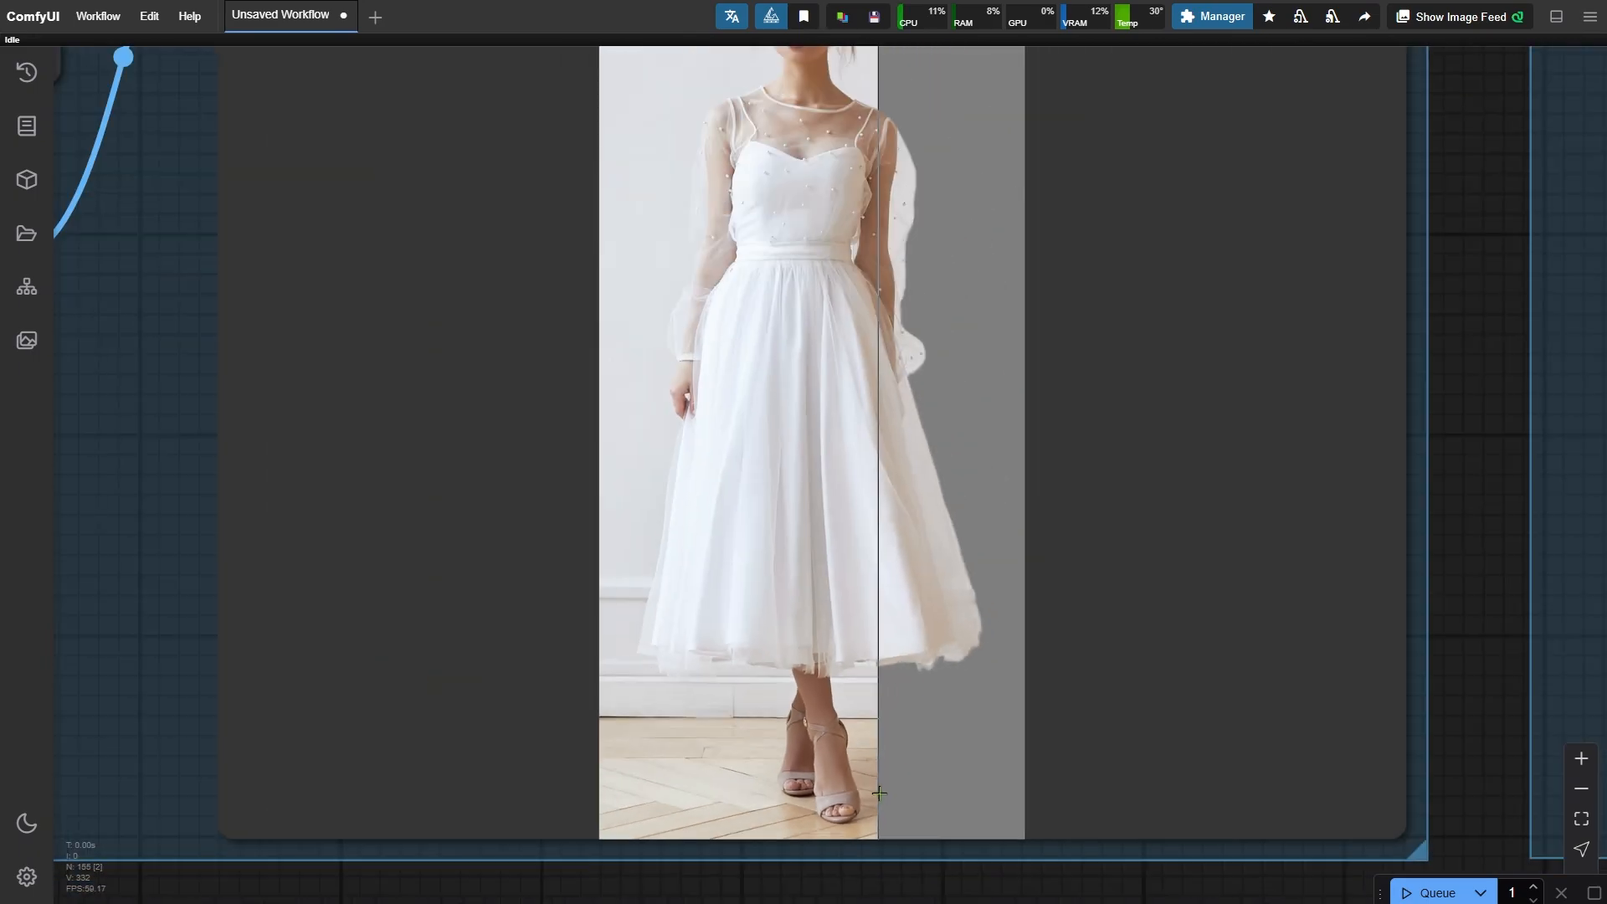
- Enable the Position Your Subject group in the group bypasser and run the workflow
scroll(879, 793, "down", 6)
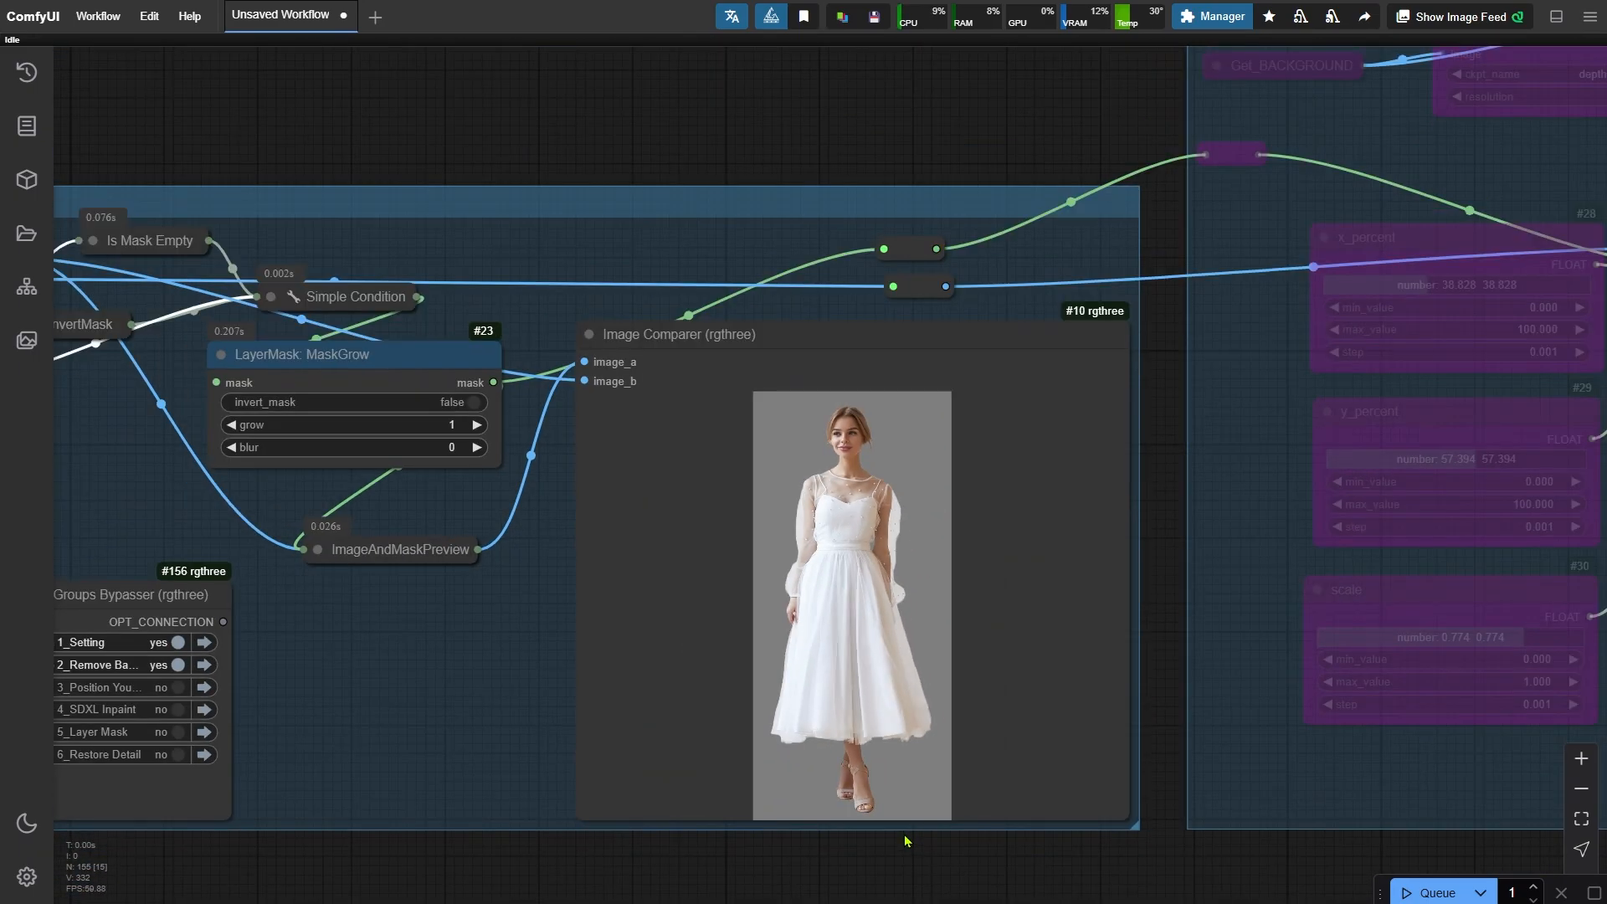
left_click(178, 687)
left_click(205, 687)
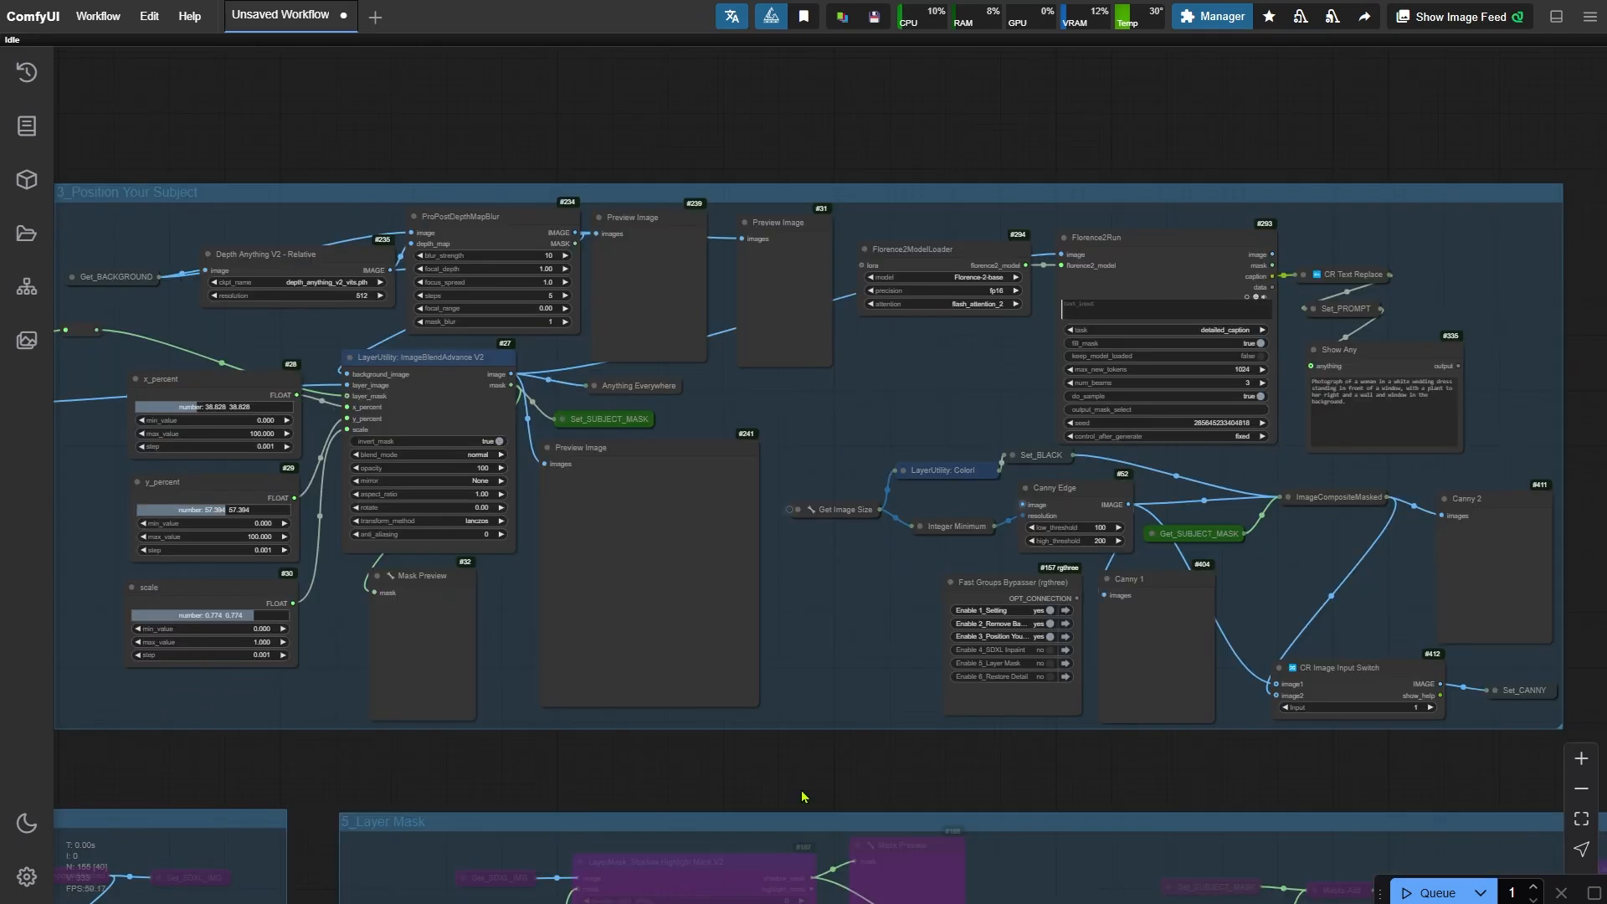
key("ctrl+Return")
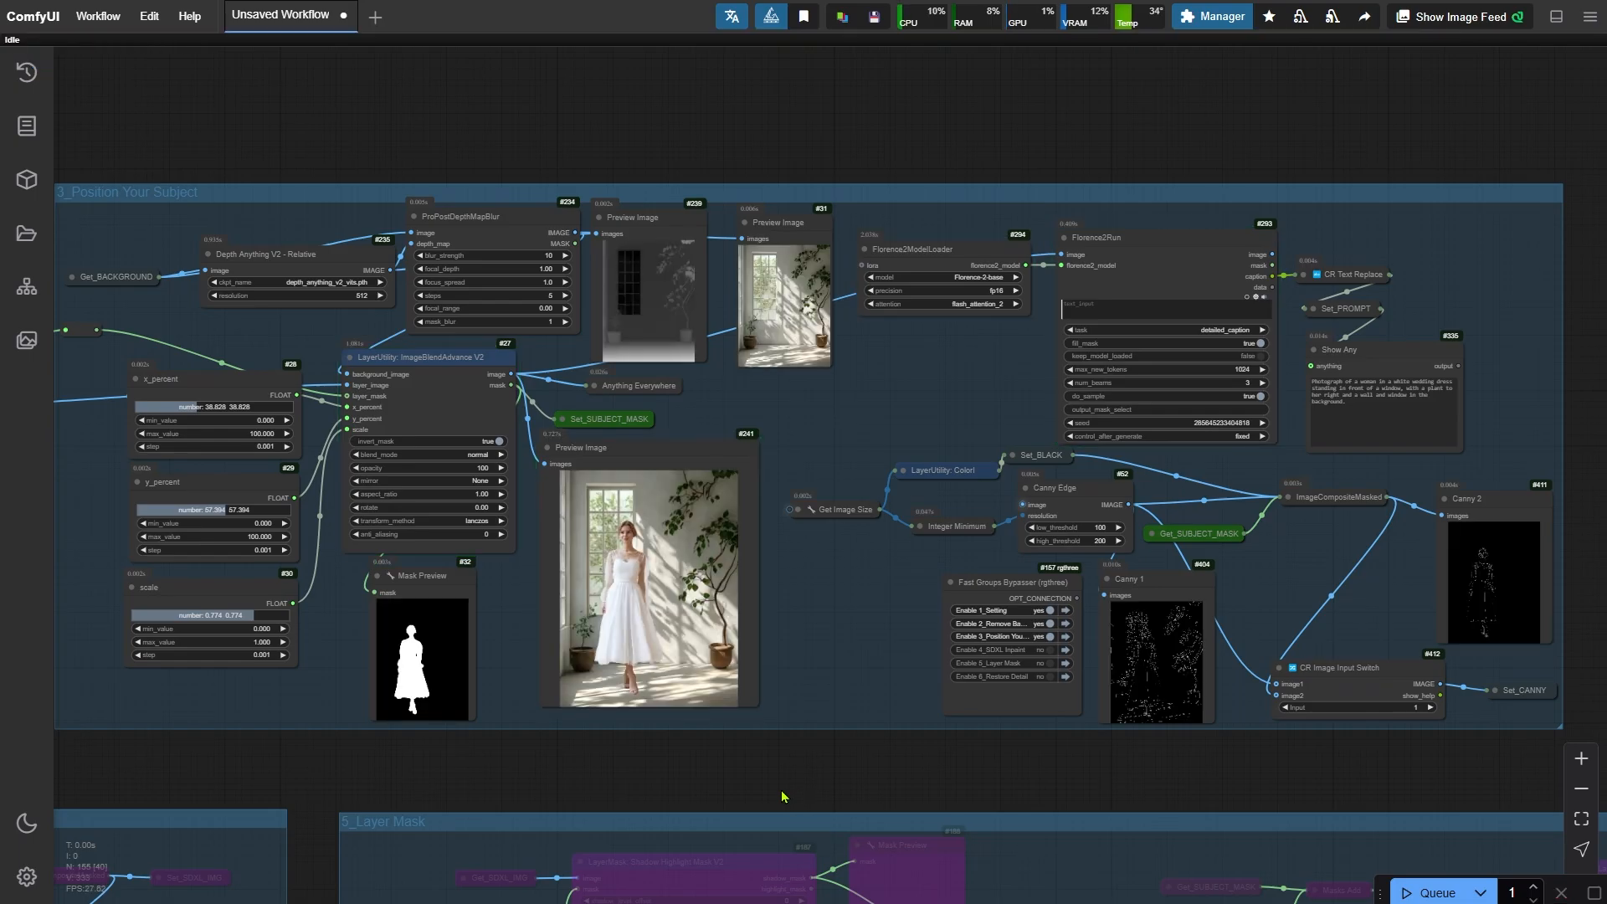
- Inspect the composited subject in the new background preview image
scroll(519, 519, "up", 10)
scroll(503, 466, "up", 2)
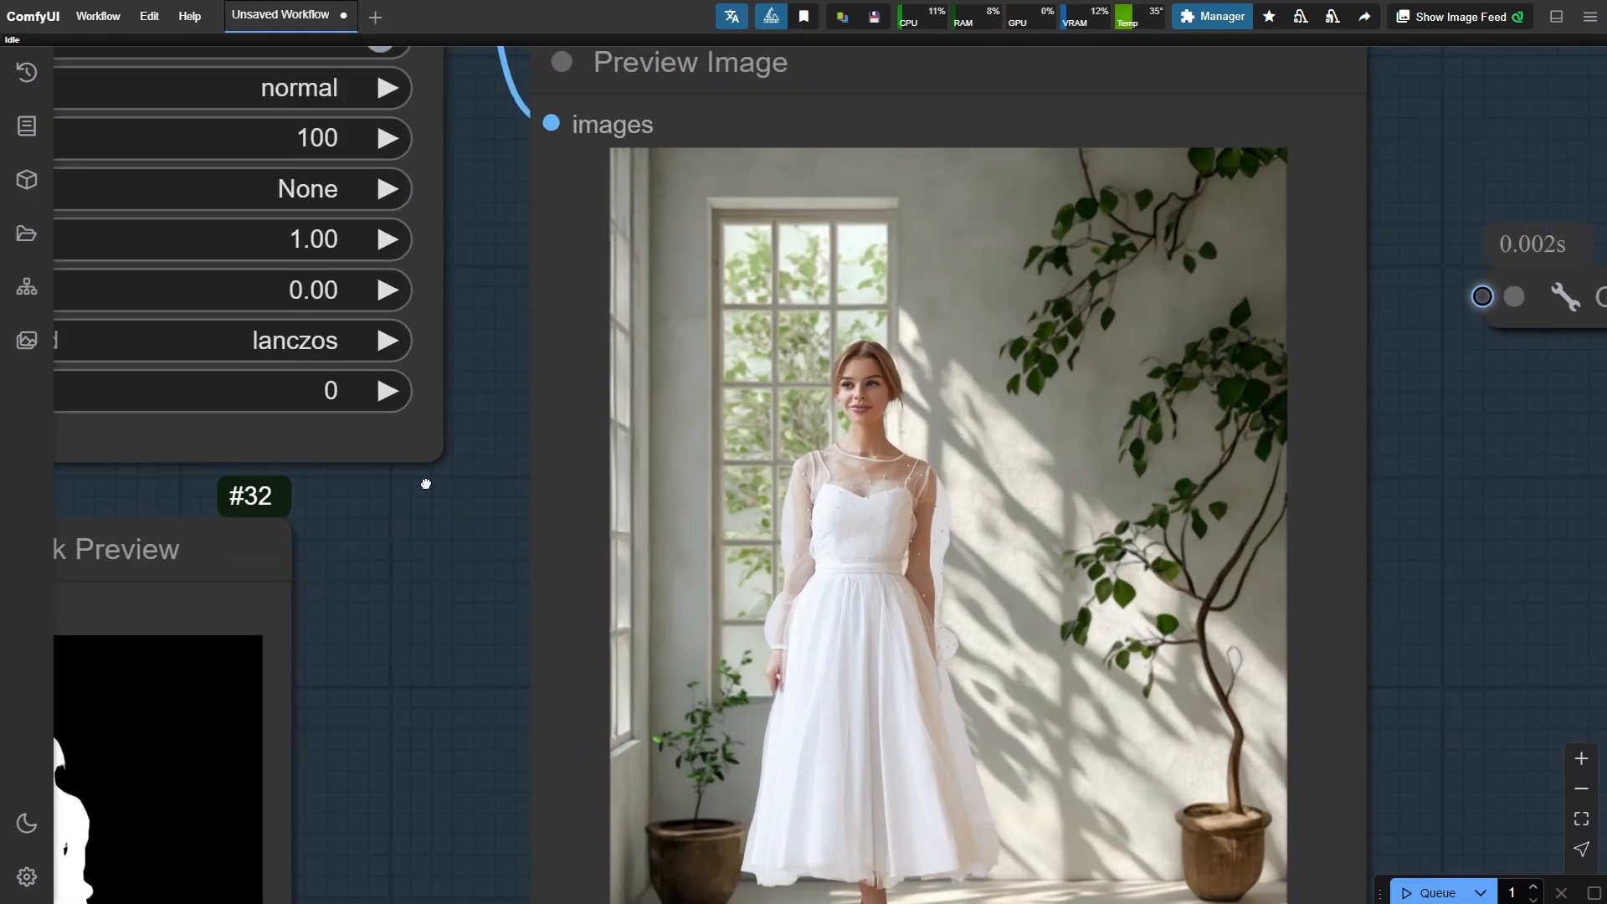
left_click_drag(504, 467, 363, 431)
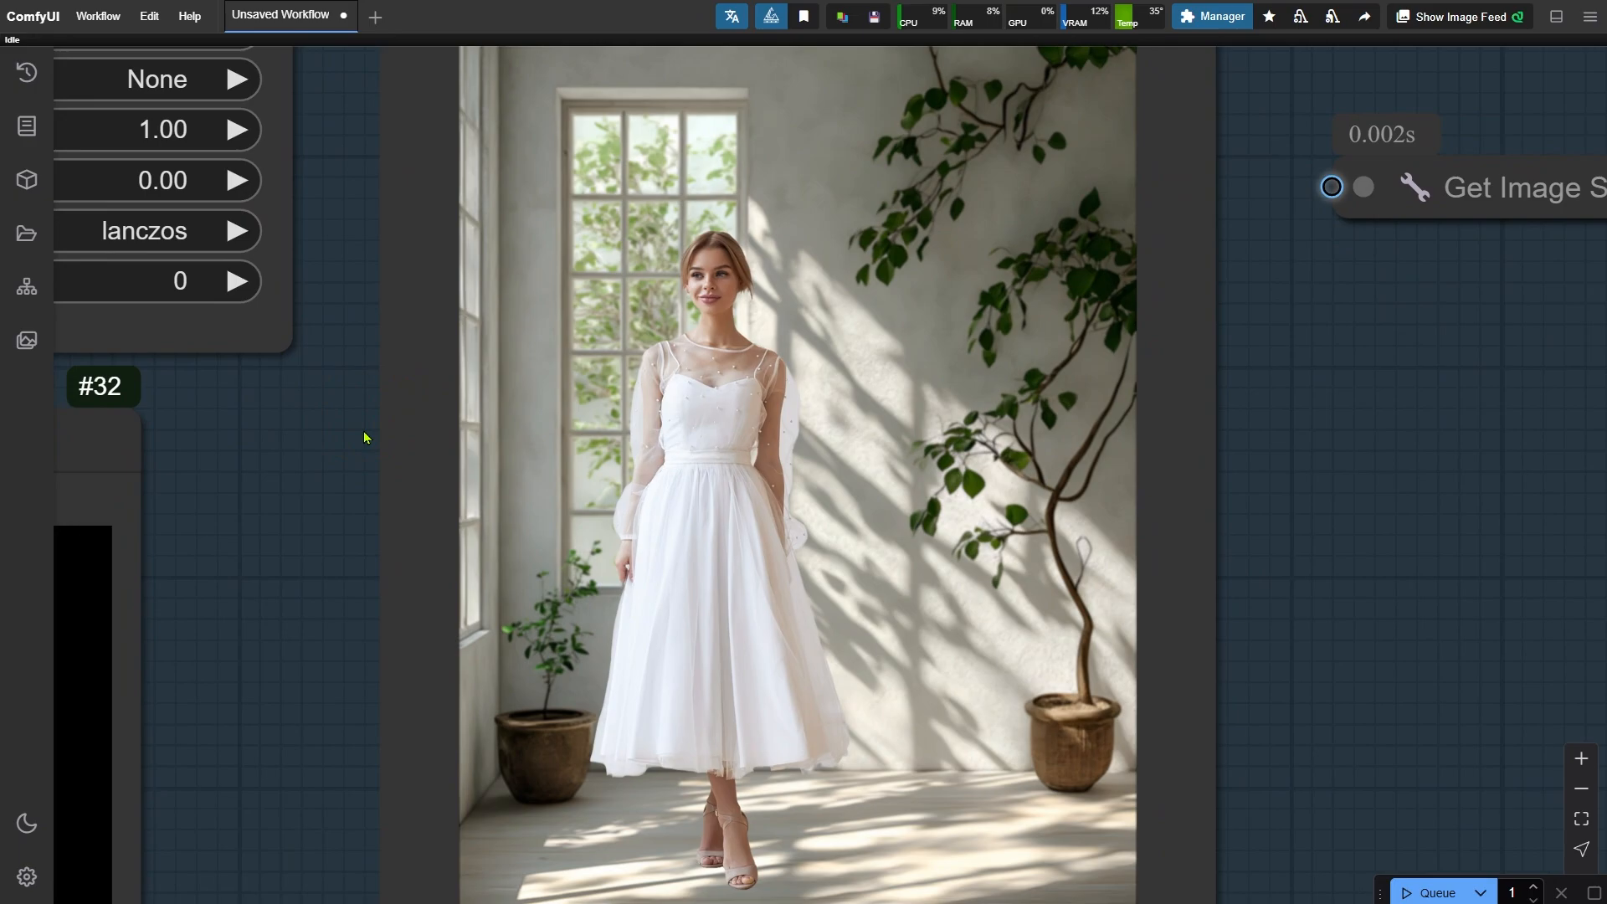
scroll(365, 436, "down", 8)
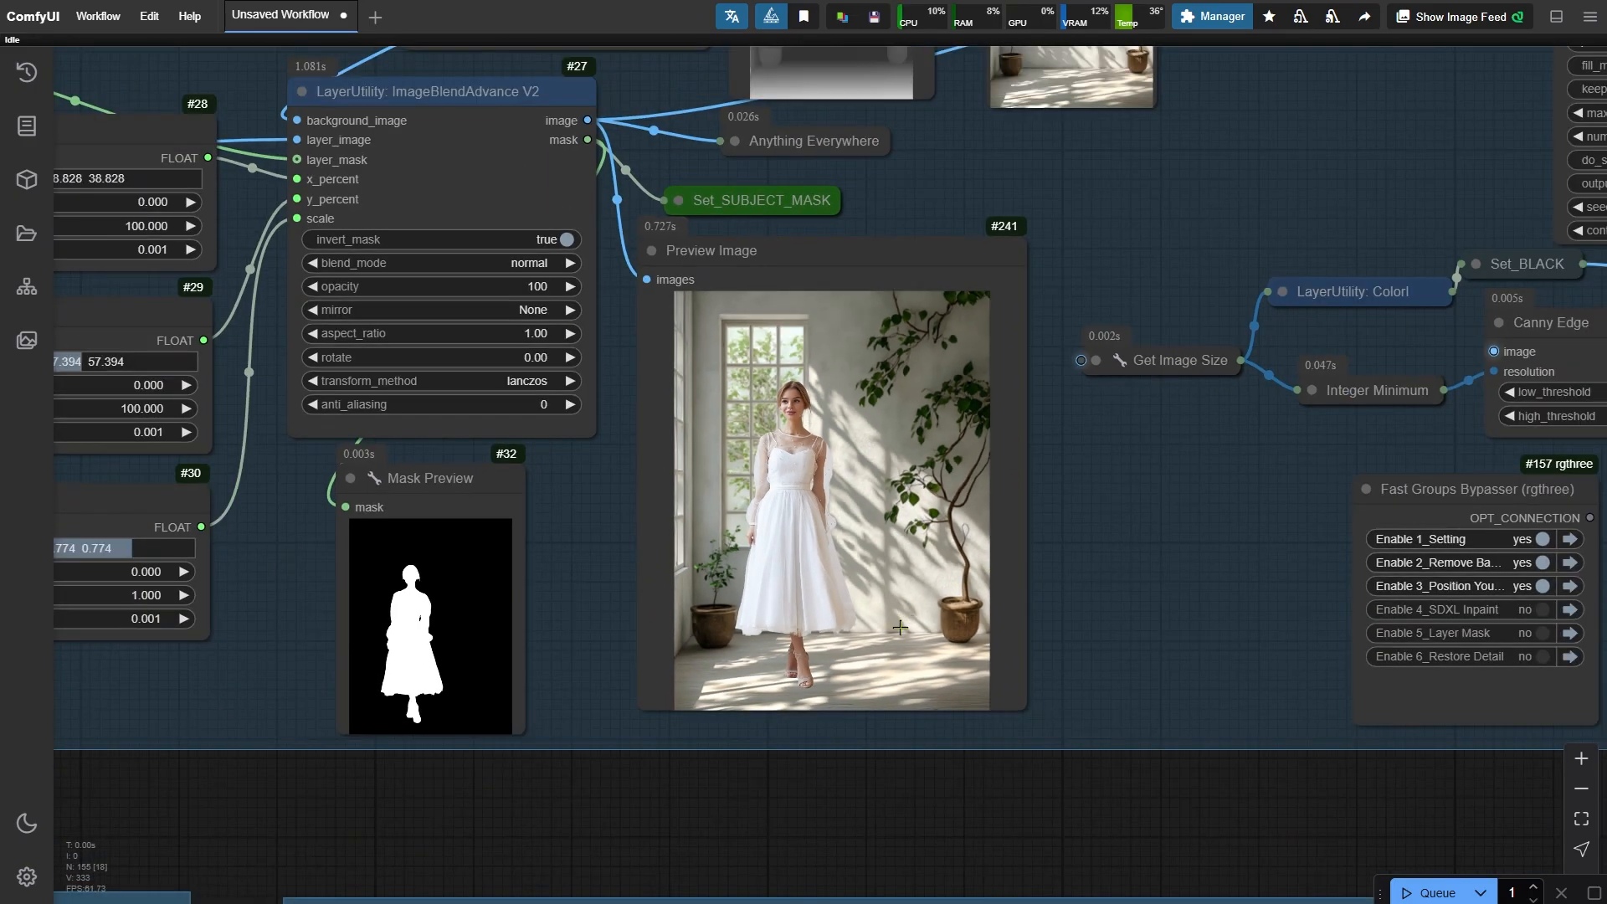
- Jump to the Setting group to view the uploaded background image, then return to the Position group
left_click(1571, 540)
scroll(555, 453, "up", 5)
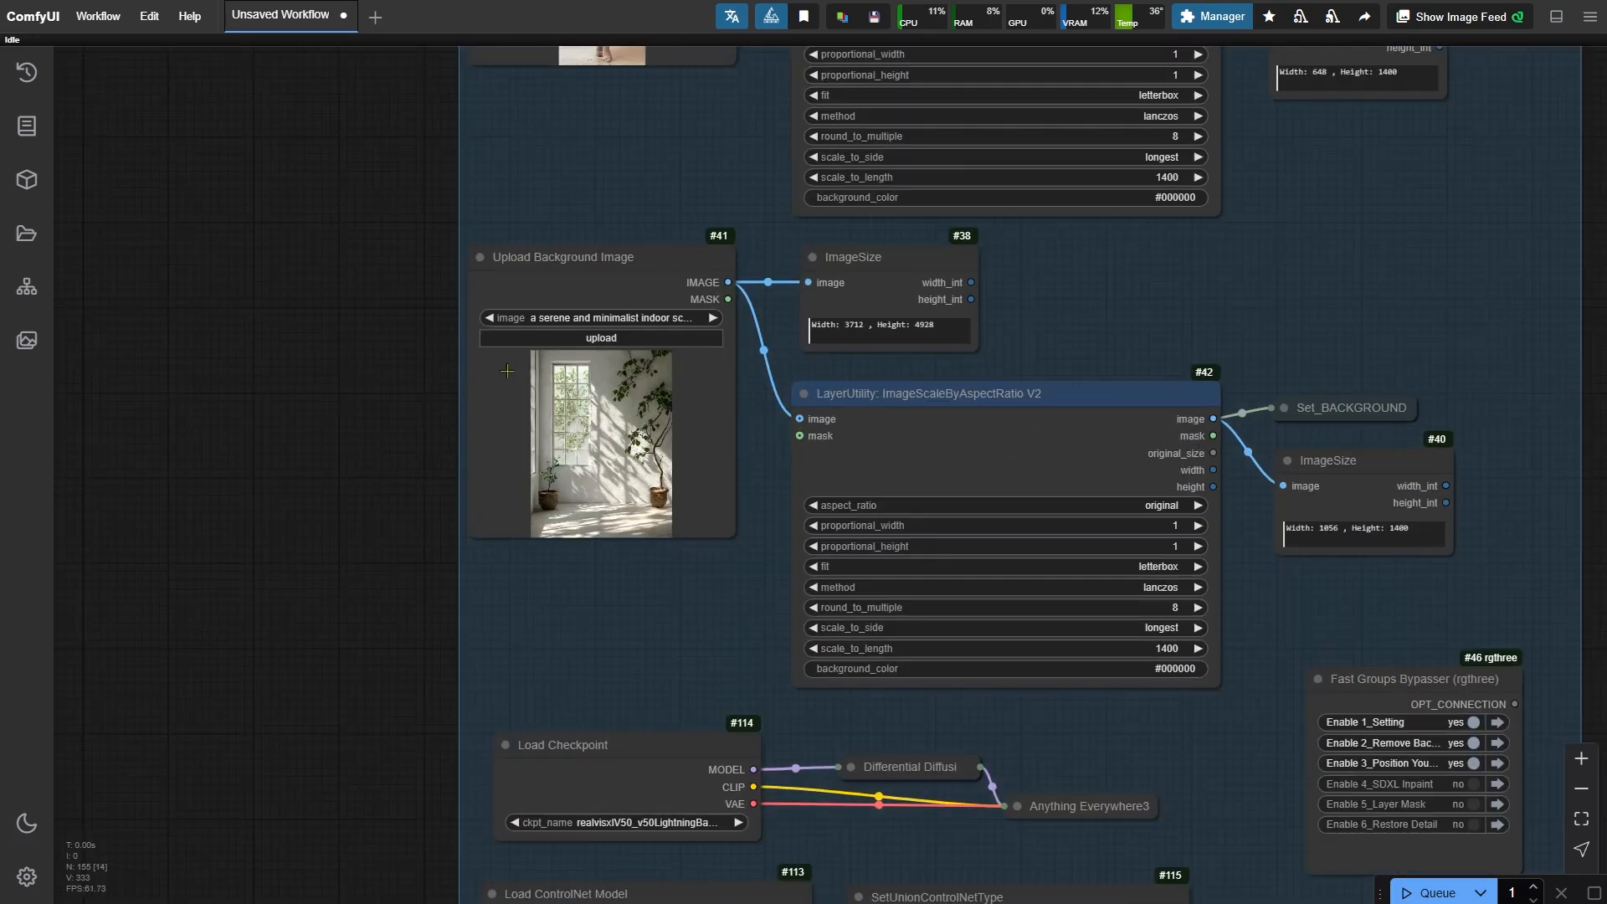
left_click_drag(314, 557, 140, 556)
scroll(140, 553, "down", 12)
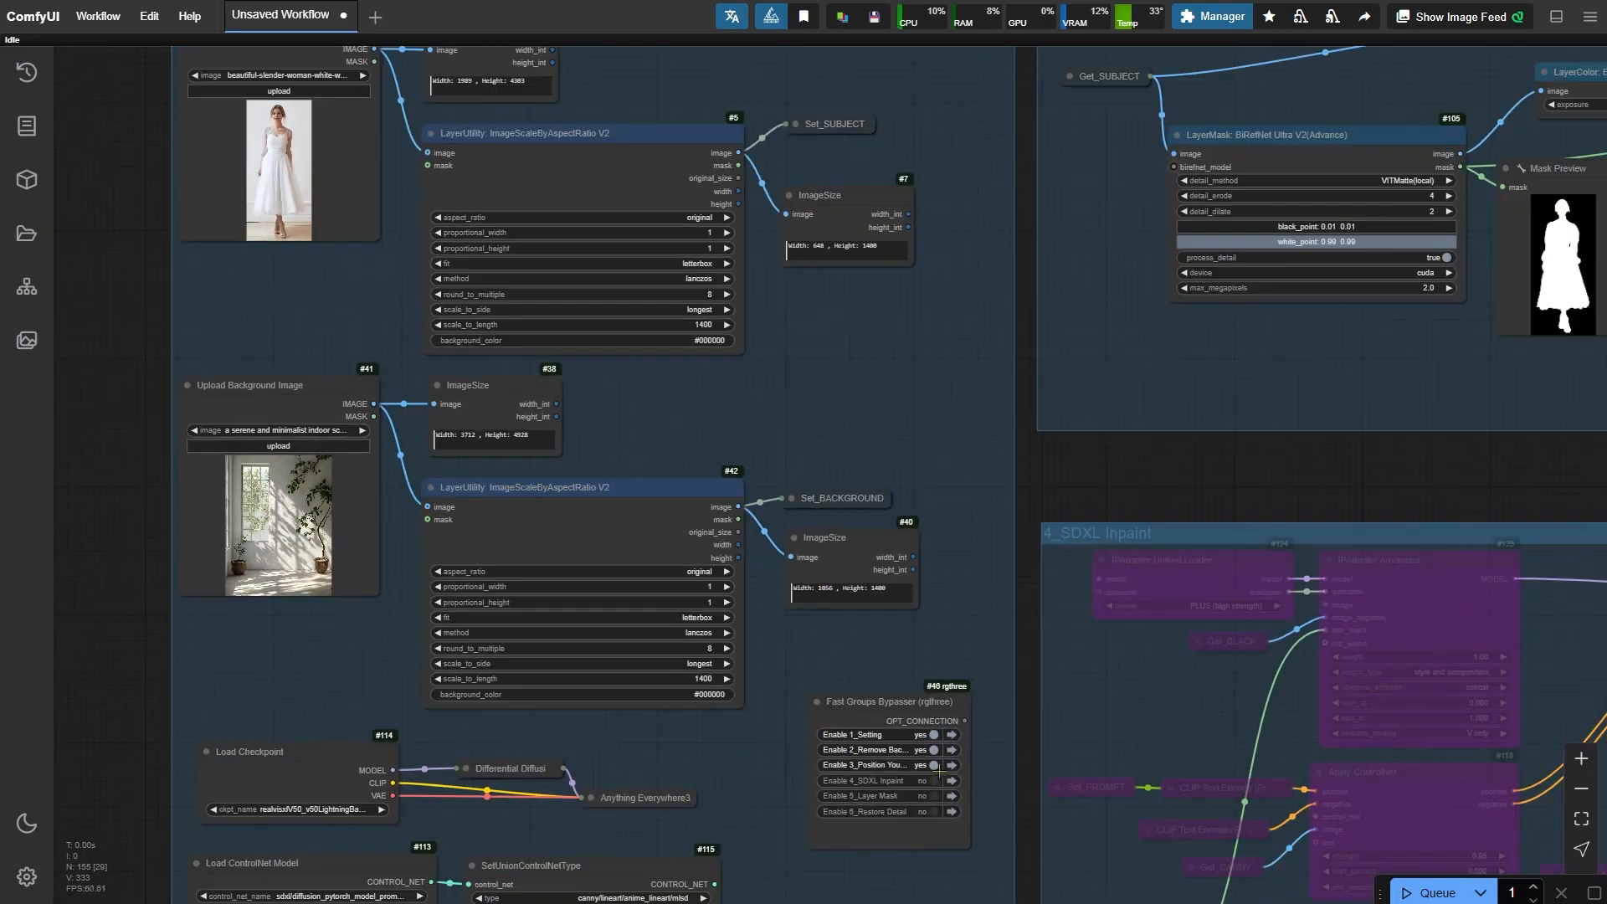
left_click(949, 765)
scroll(507, 536, "up", 13)
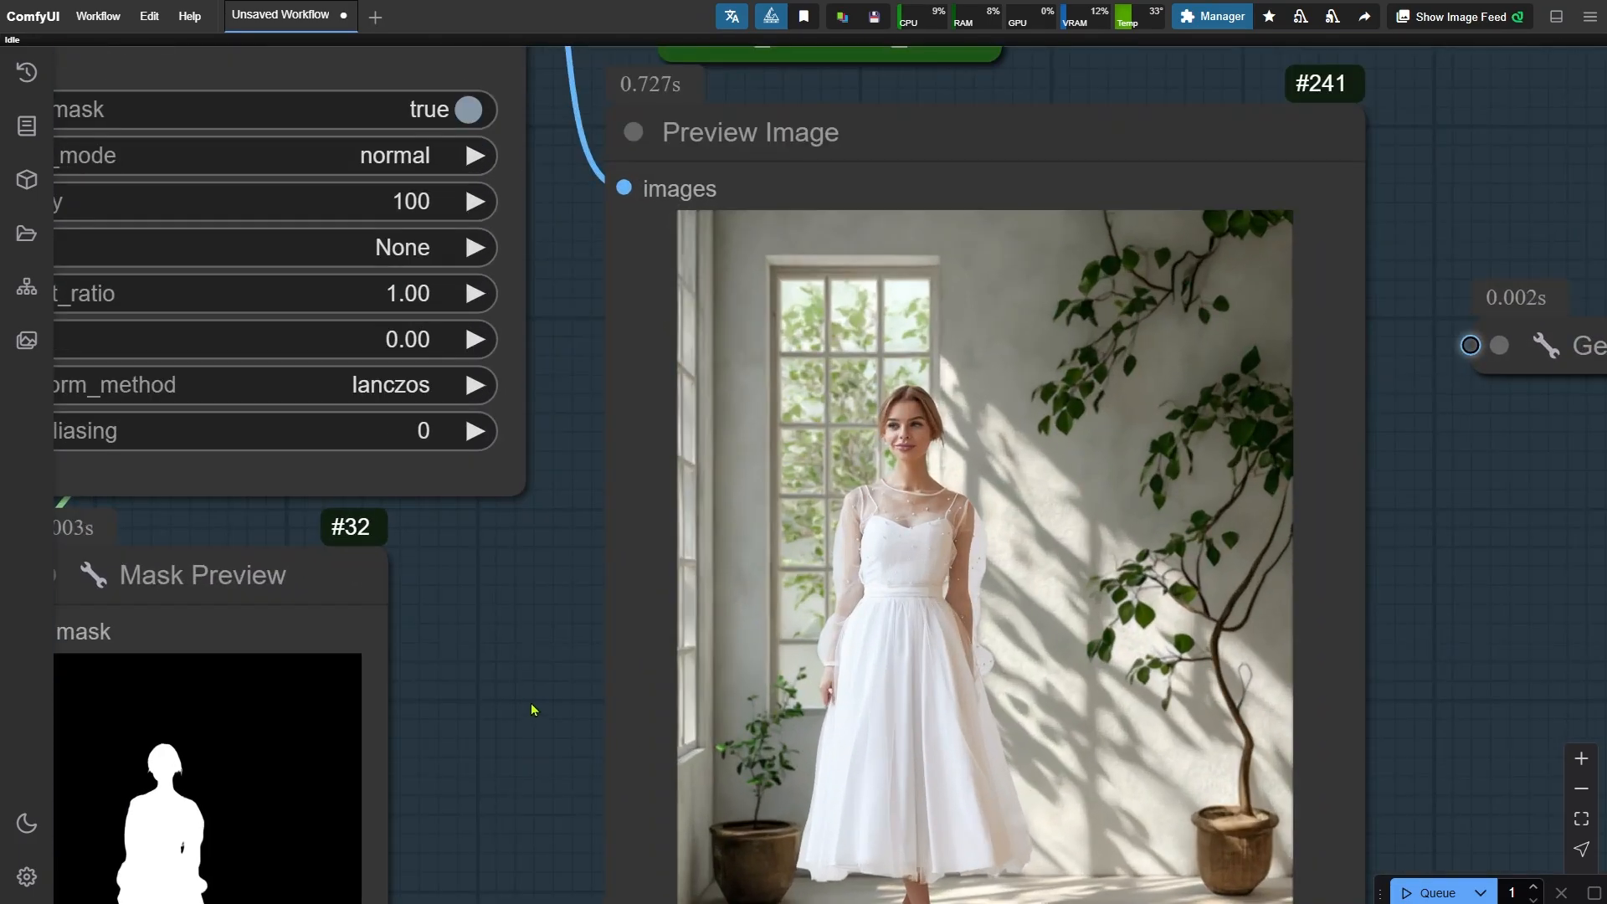
left_click_drag(534, 713, 993, 860)
left_click_drag(492, 327, 688, 850)
scroll(758, 598, "down", 4)
left_click_drag(758, 598, 500, 538)
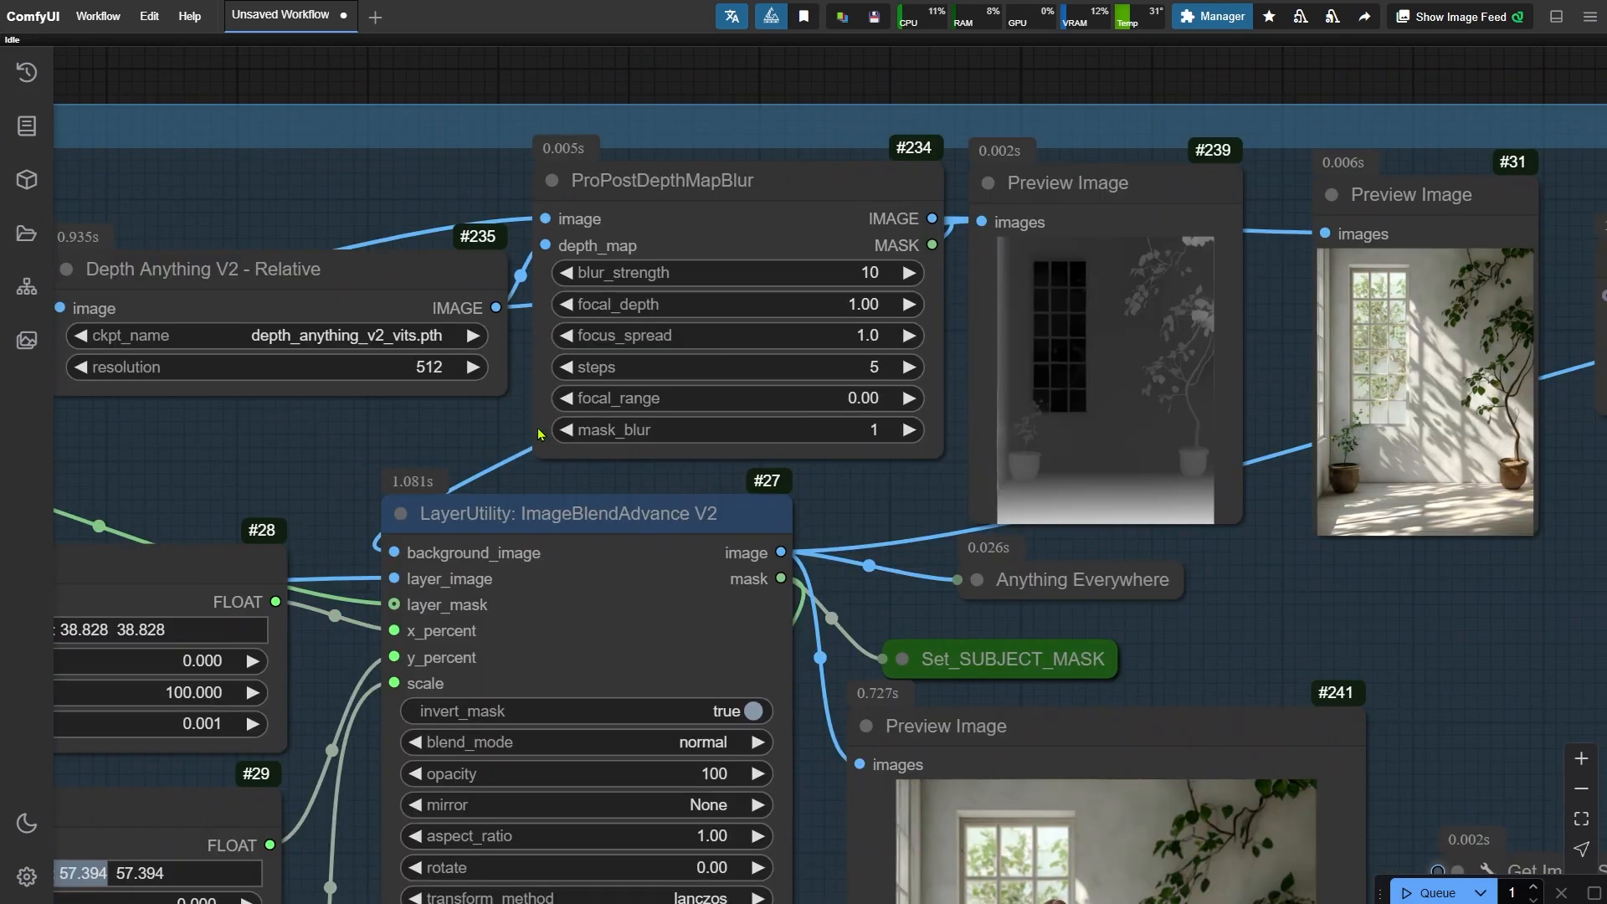
- Examine the depth map, depth-blur nodes and the blur strength setting
left_click(748, 210)
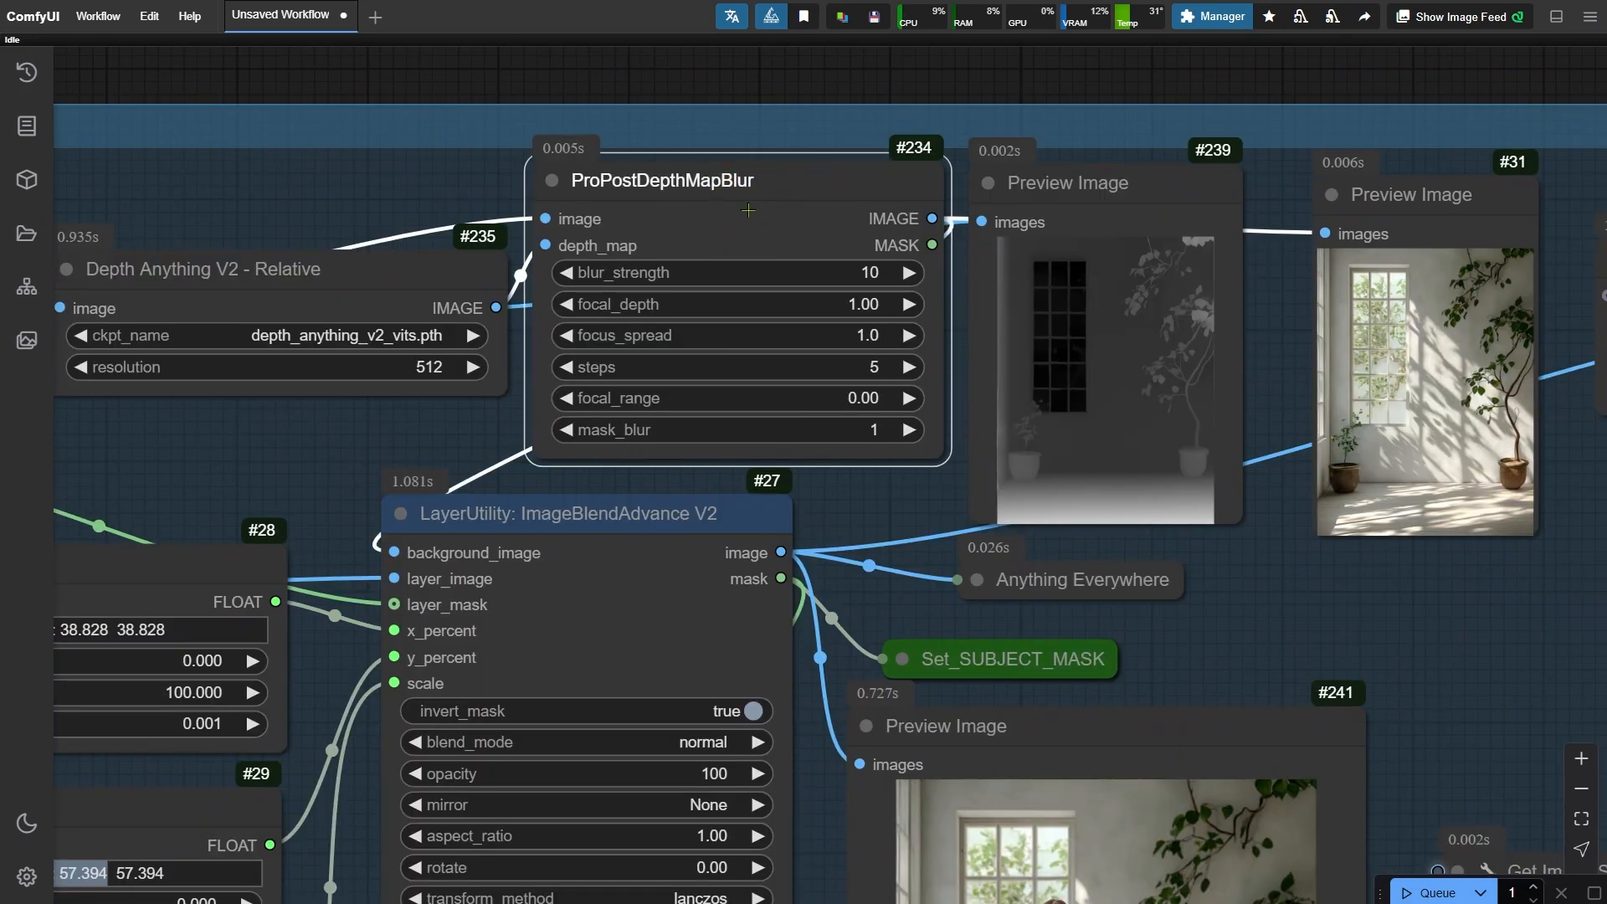
left_click(1067, 170)
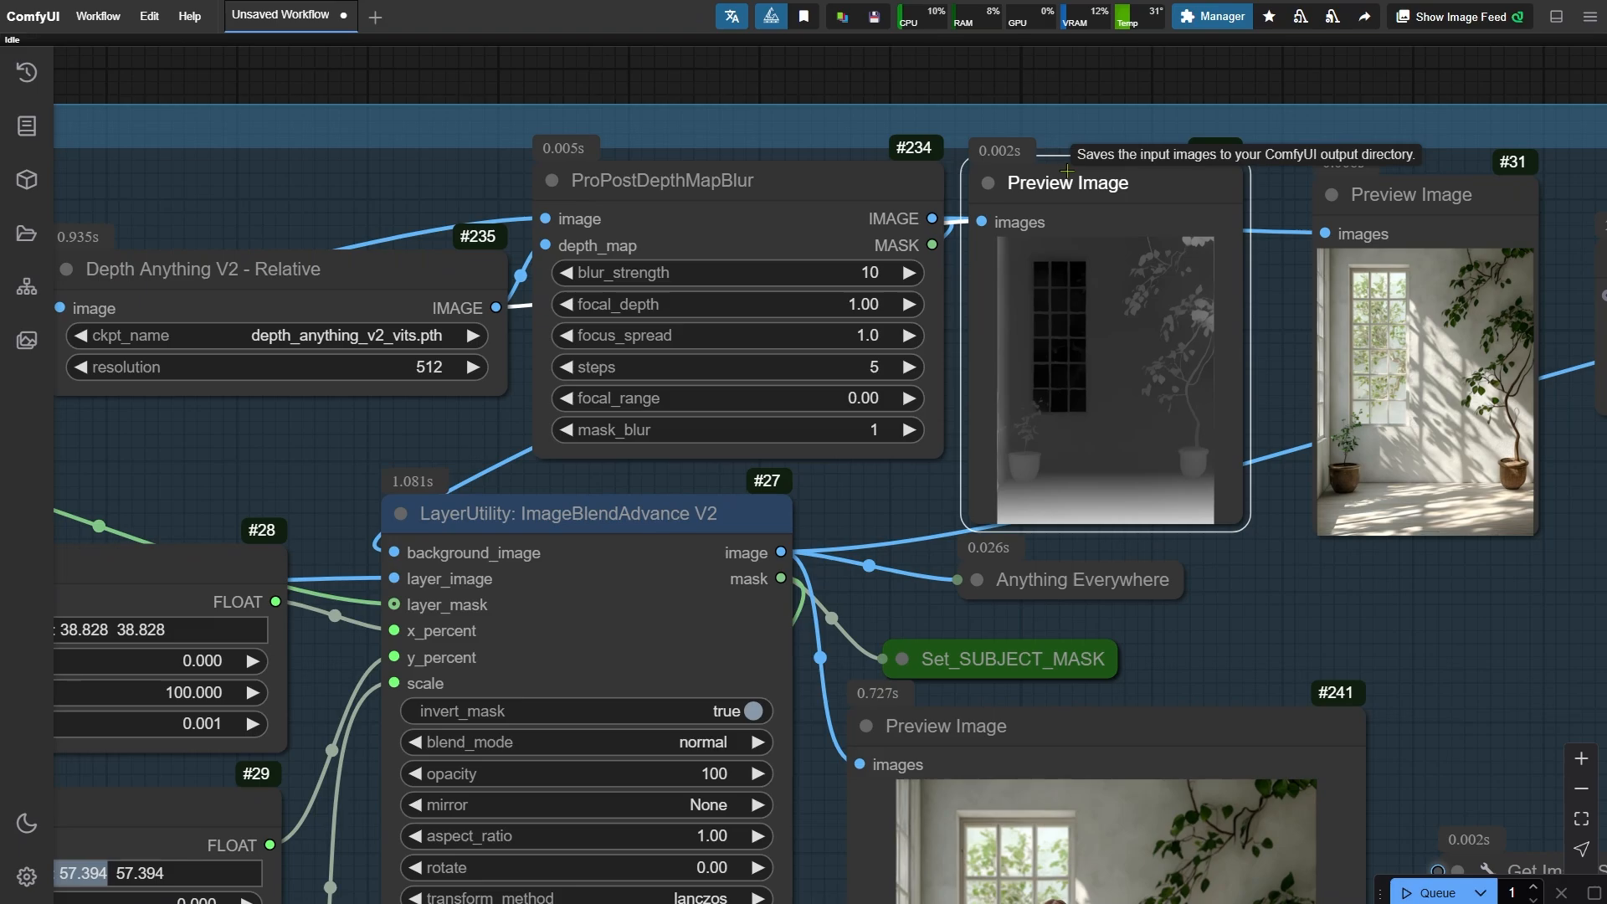
left_click(456, 272)
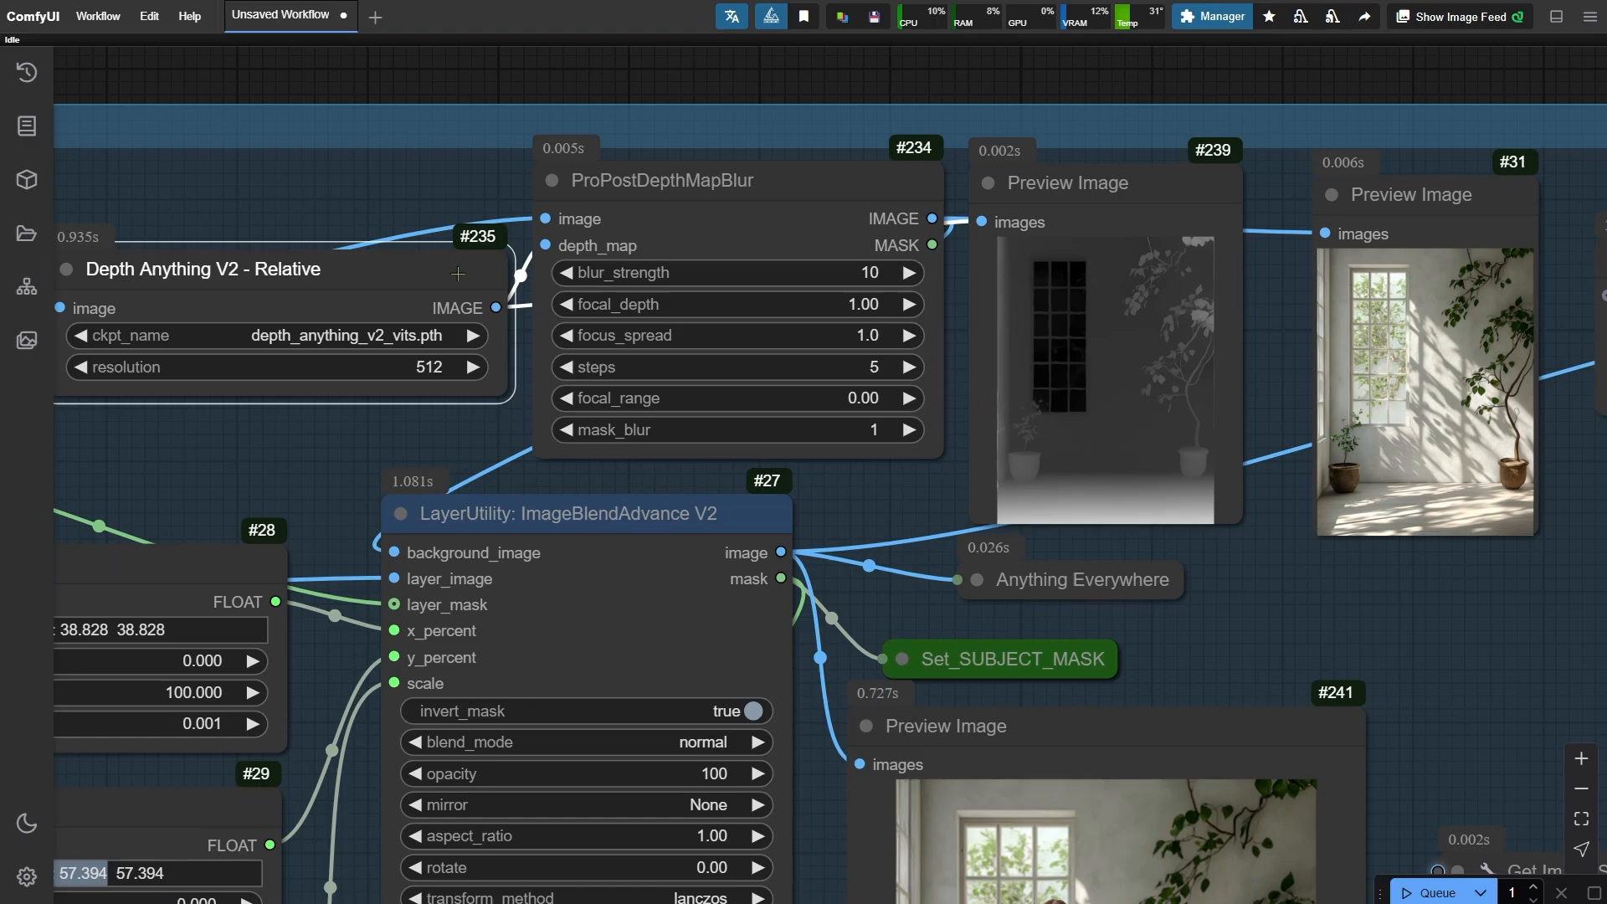
left_click(862, 274)
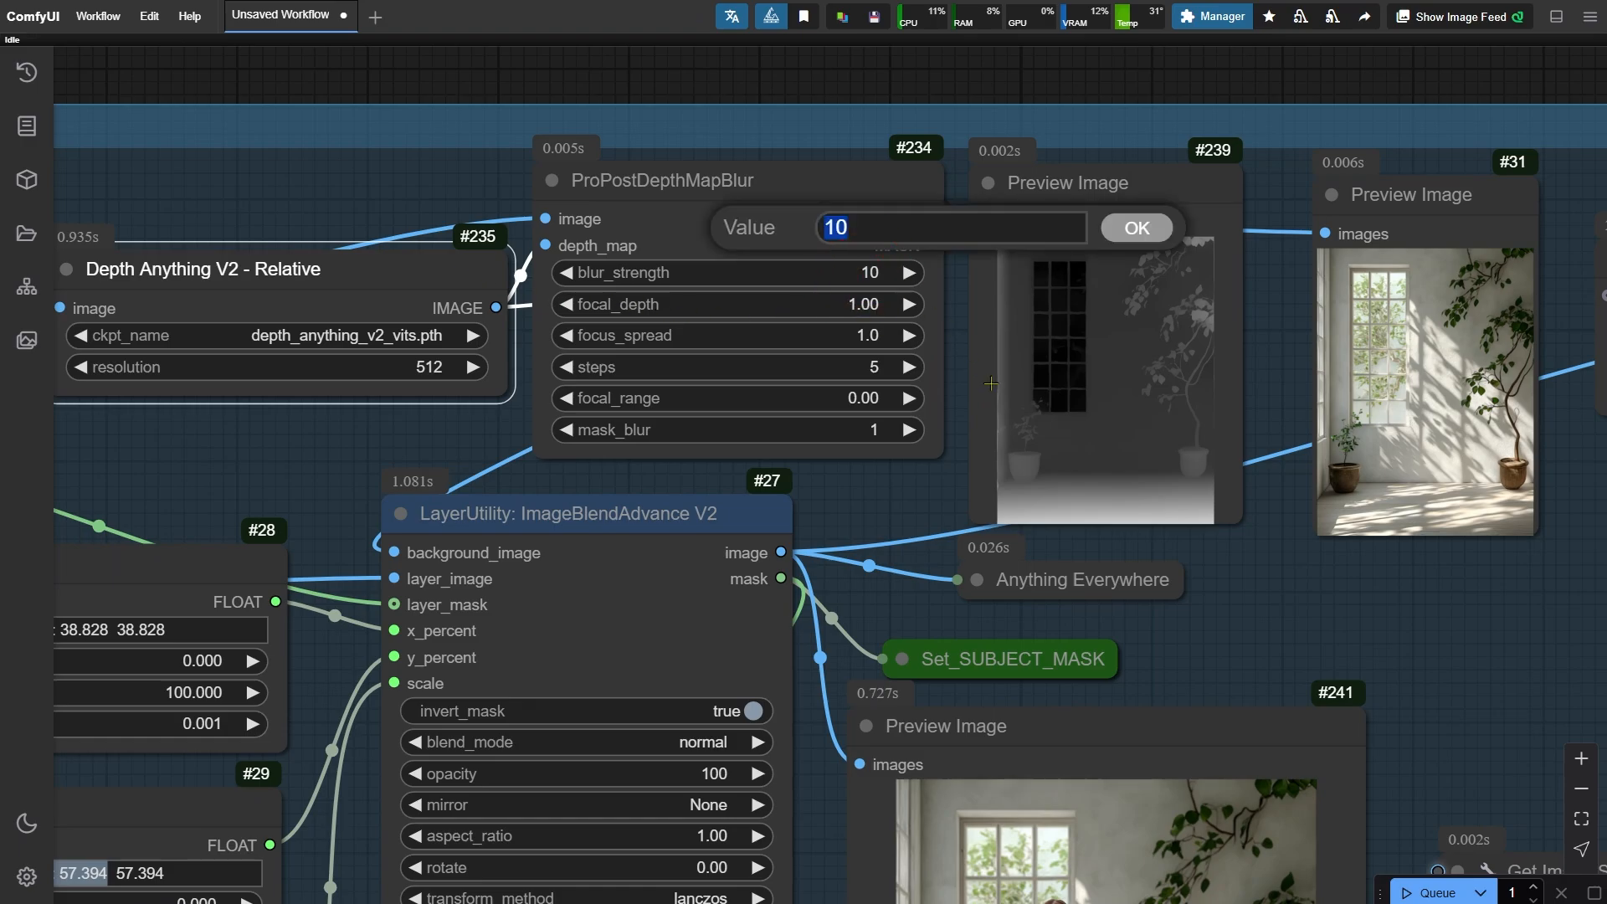
left_click(981, 381)
left_click_drag(811, 796, 1059, 327)
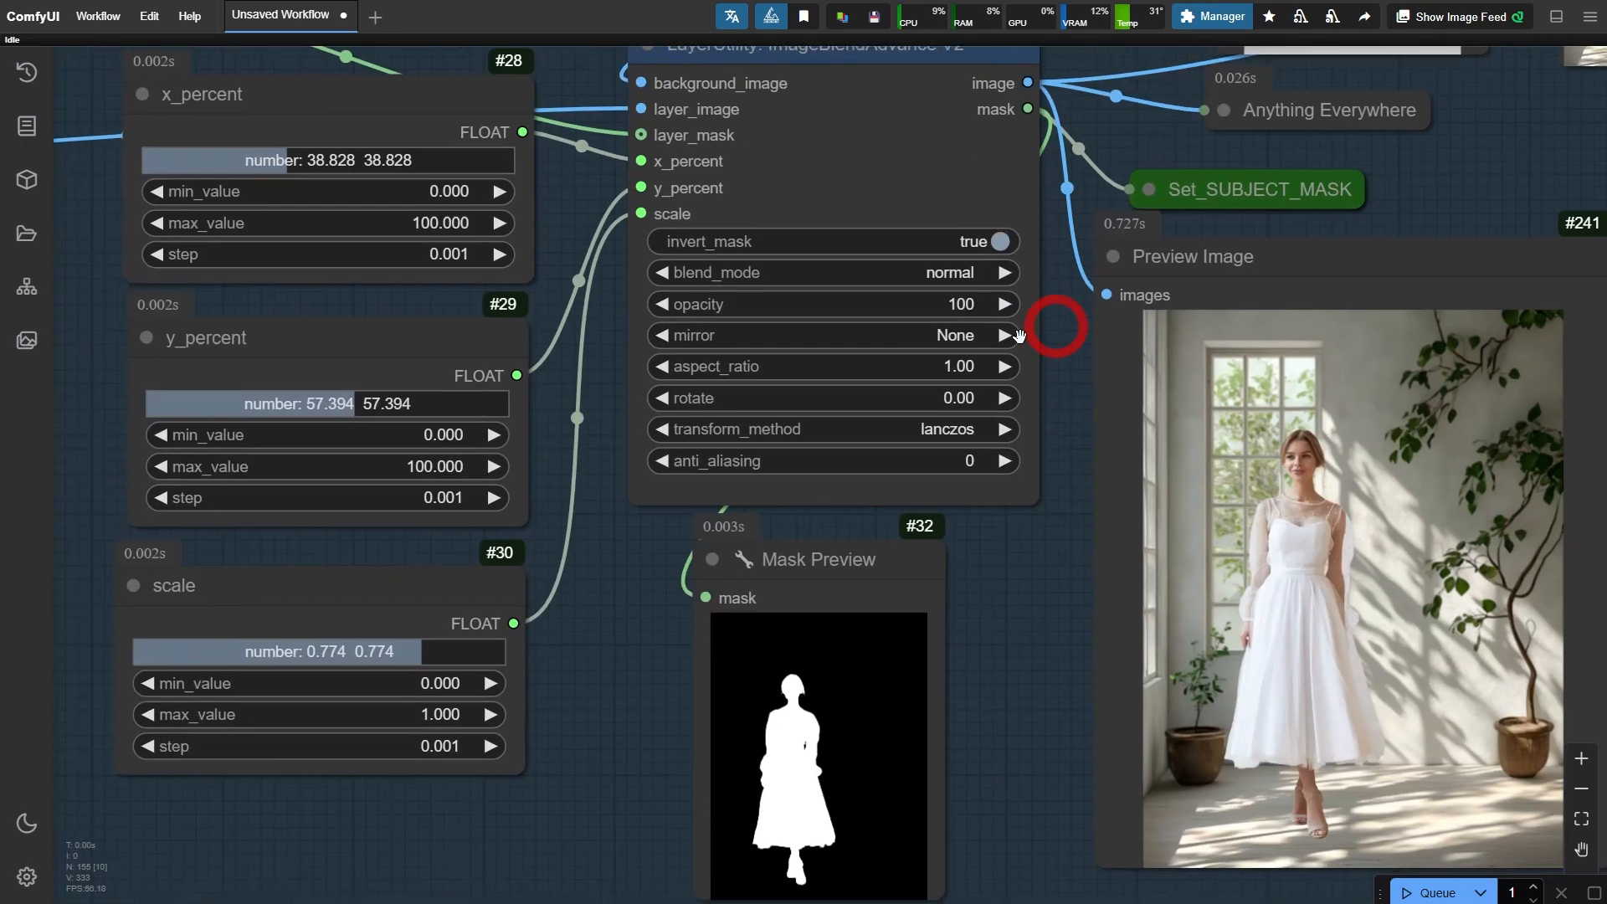
left_click_drag(1045, 614, 1031, 612)
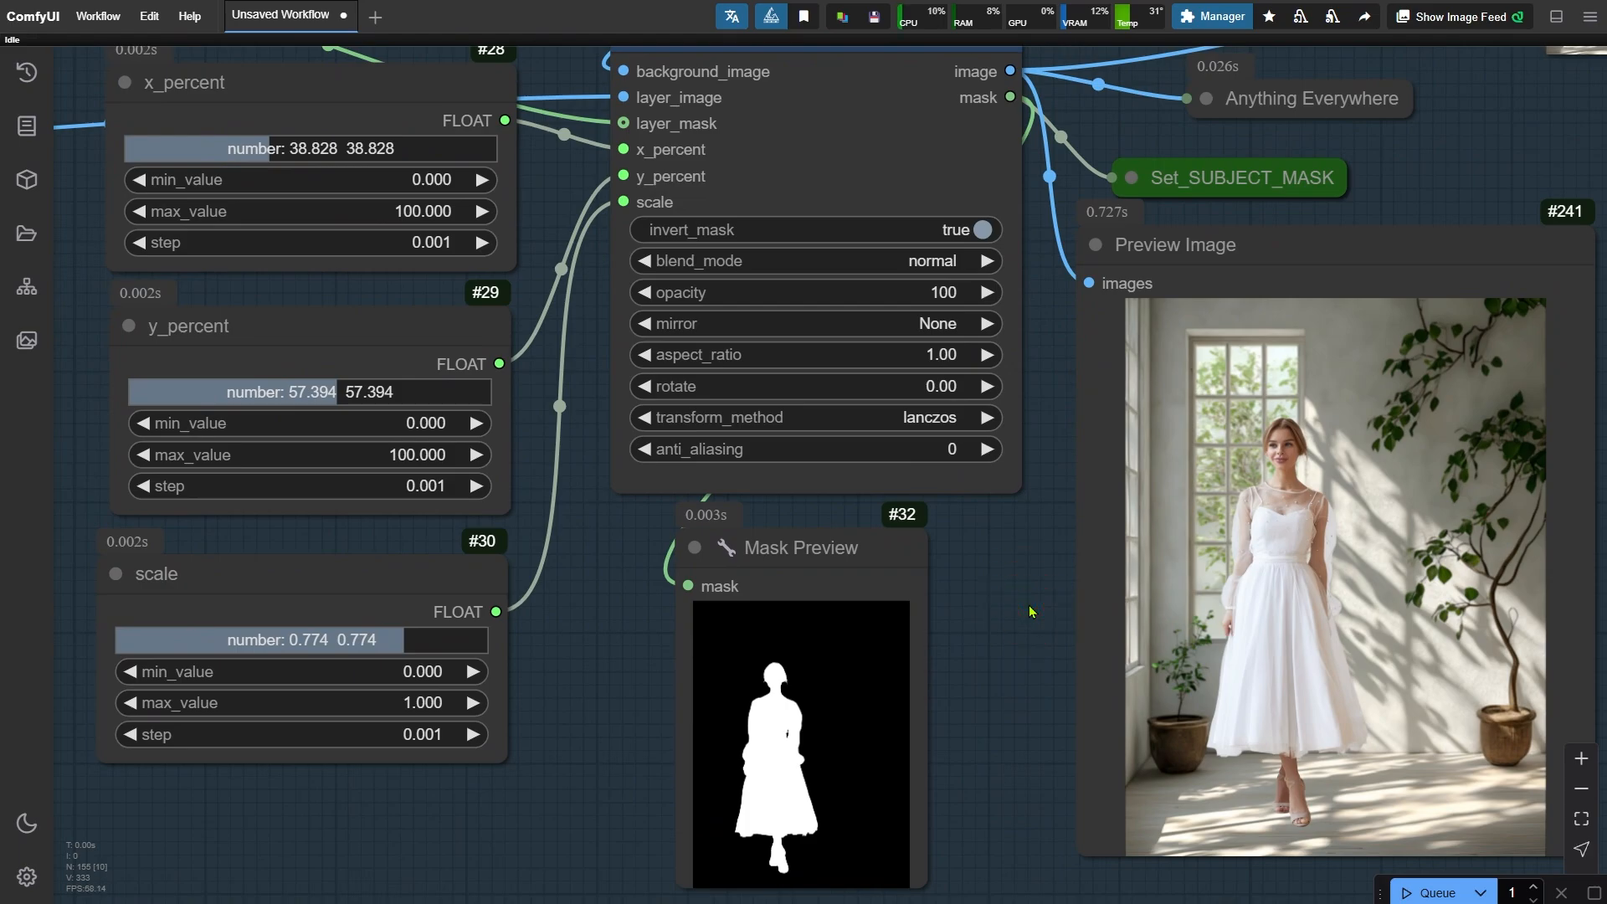
- Set the Florence2Run task to more_detailed_caption and rerun the workflow
key("space")
left_click_drag(1302, 133, 553, 582)
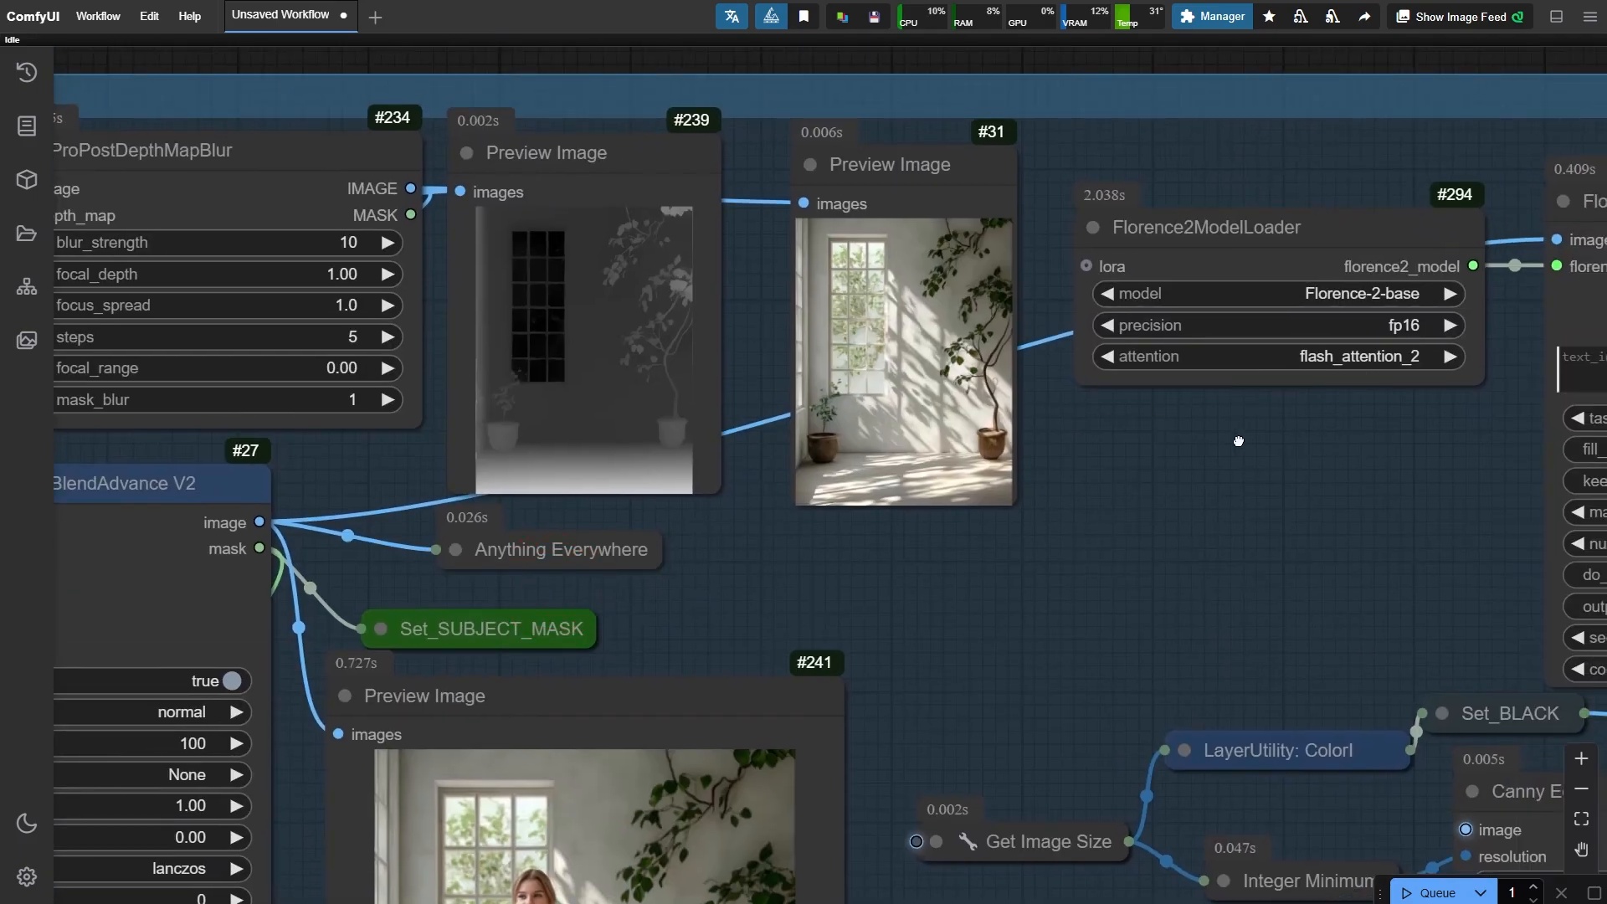
left_click_drag(1256, 443, 309, 370)
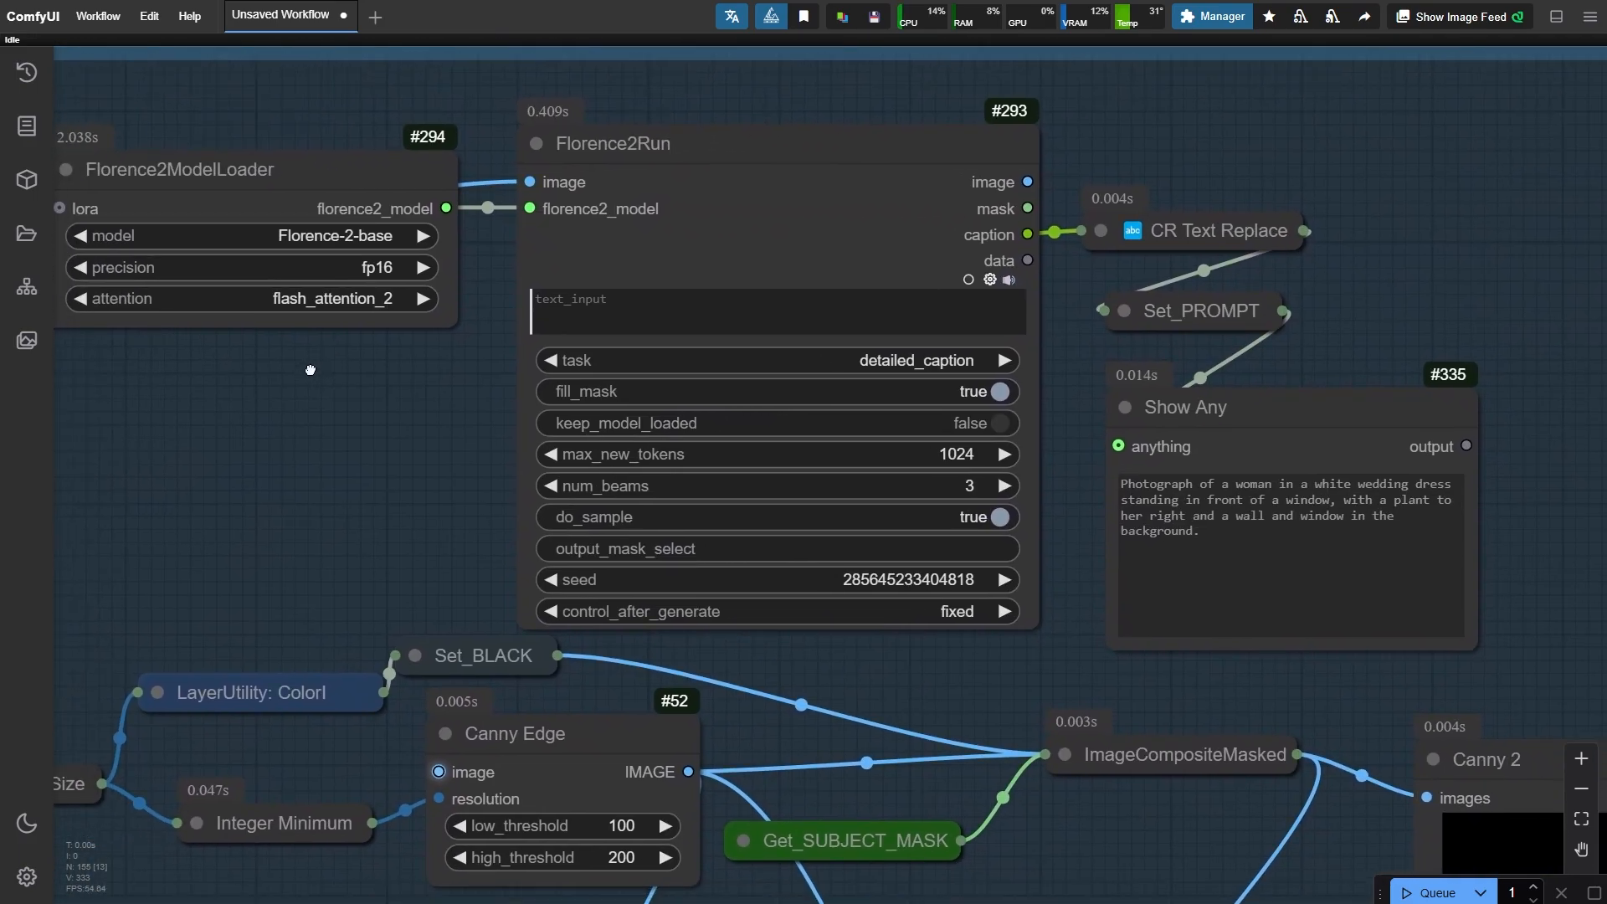
left_click(756, 134)
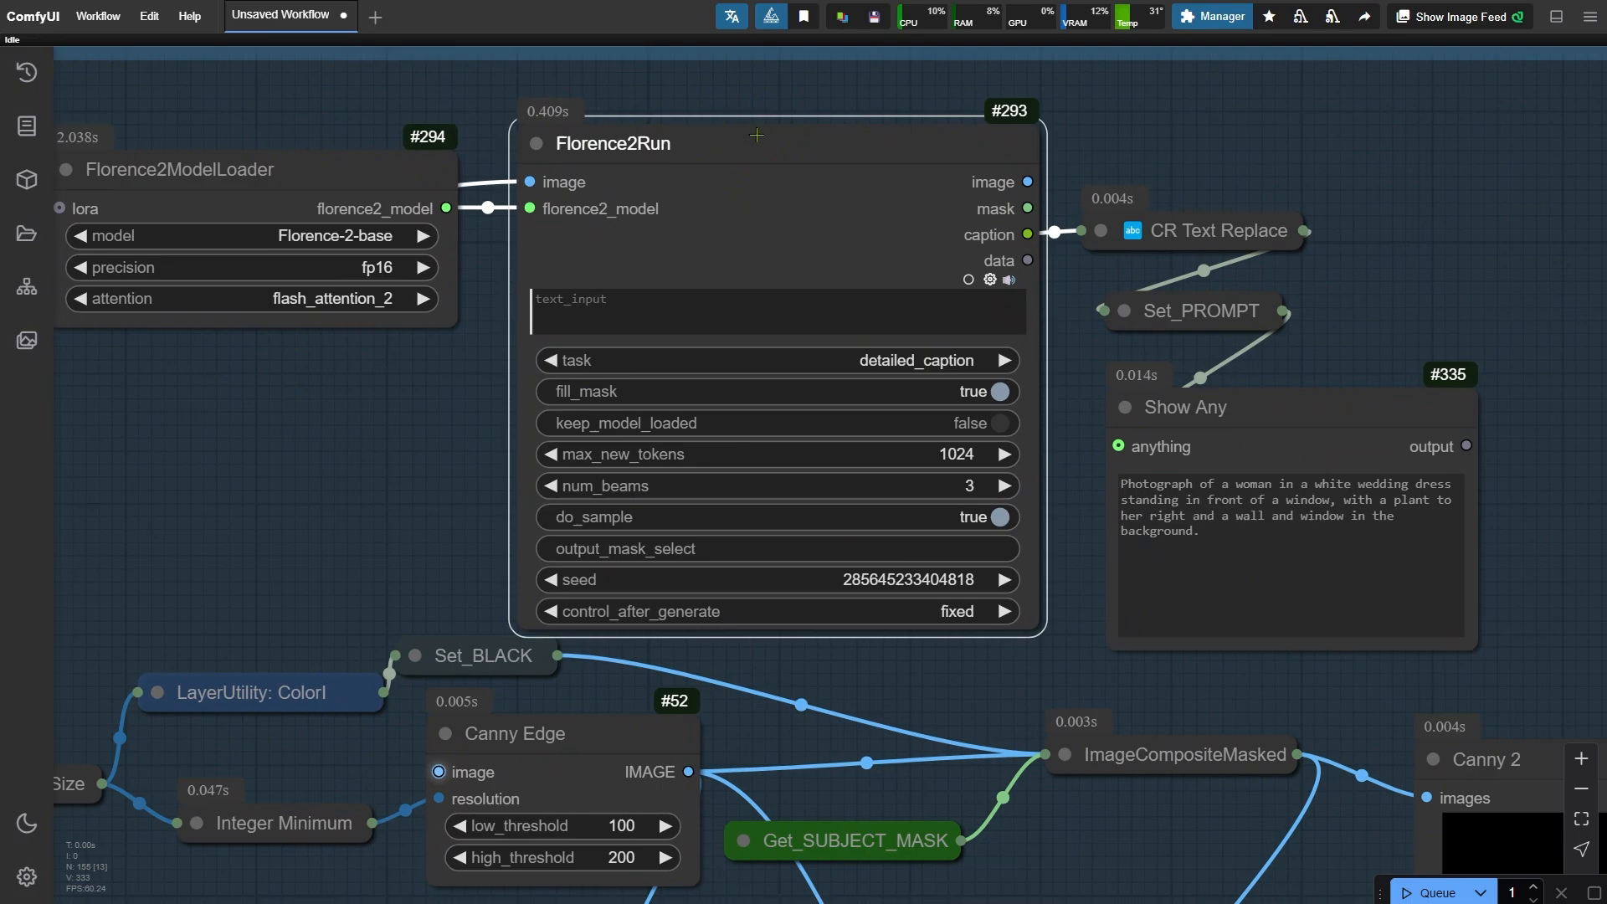
left_click(1314, 405)
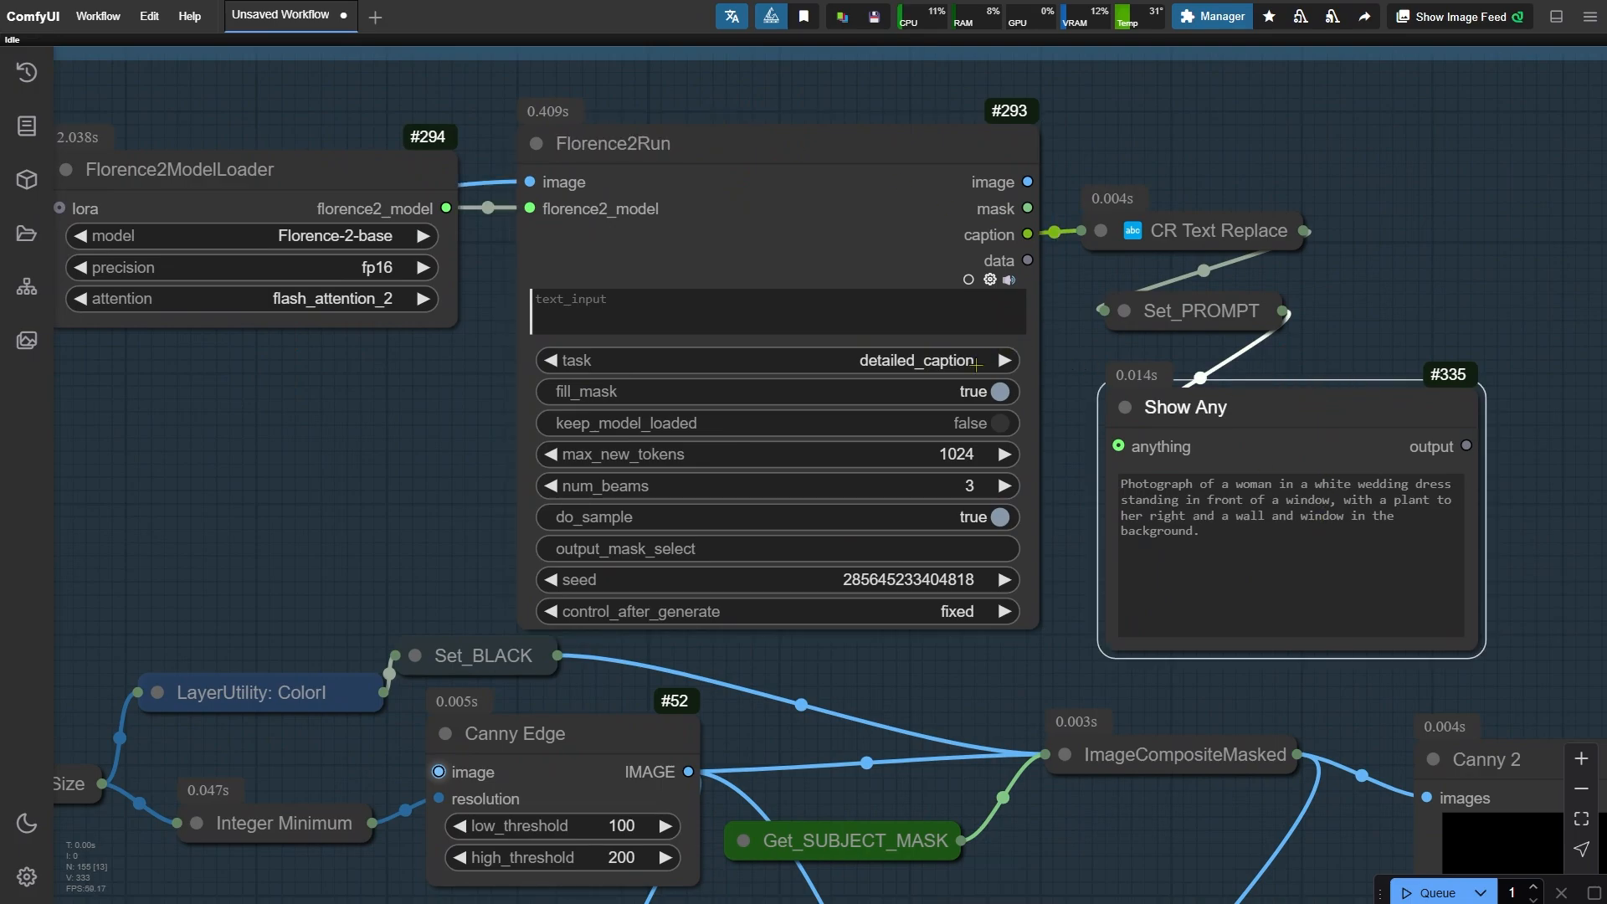
left_click(975, 363)
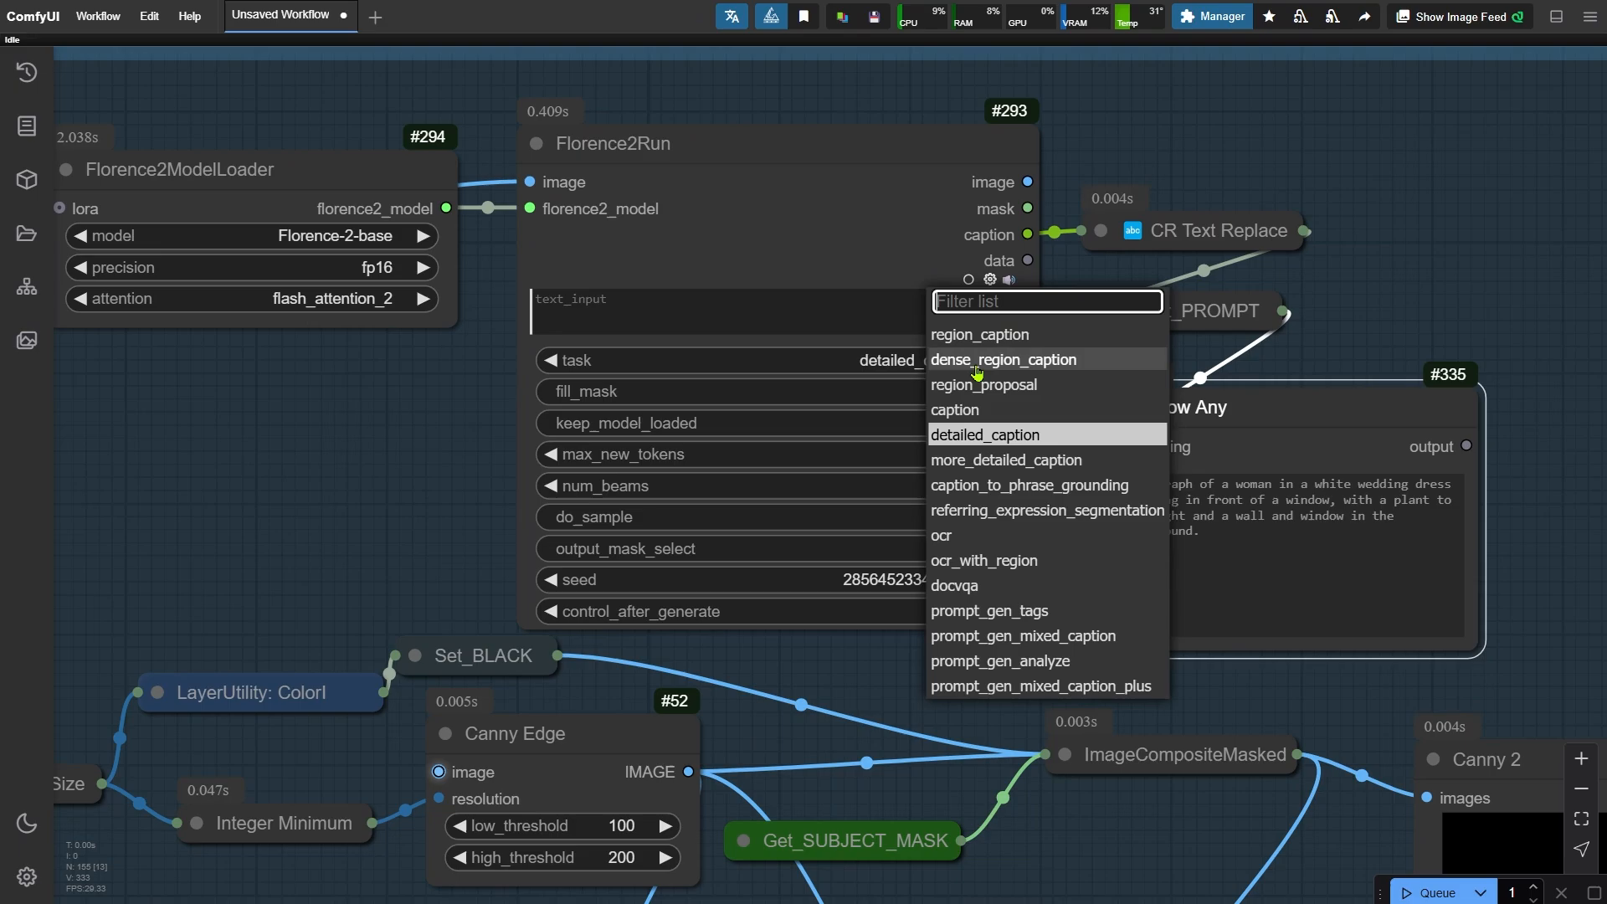
left_click(1005, 461)
key("ctrl+Return")
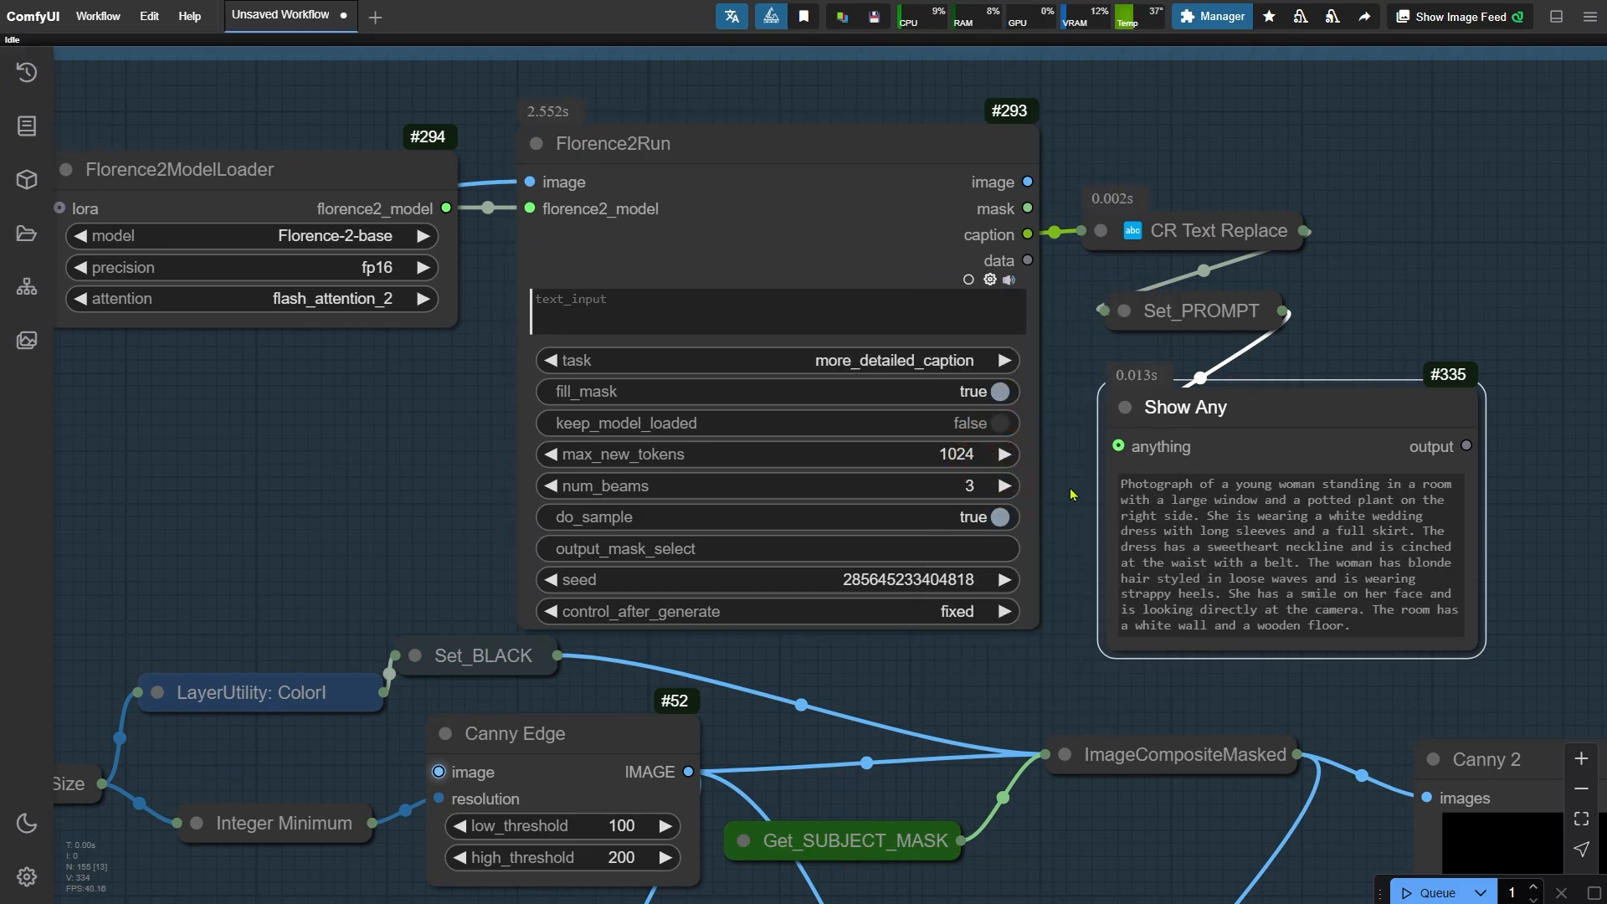
- Set the Canny Edge low threshold to 20 and high threshold to 50
left_click_drag(1000, 706, 1015, 230)
left_click_drag(1060, 579, 1069, 452)
scroll(1071, 402, "up", 6)
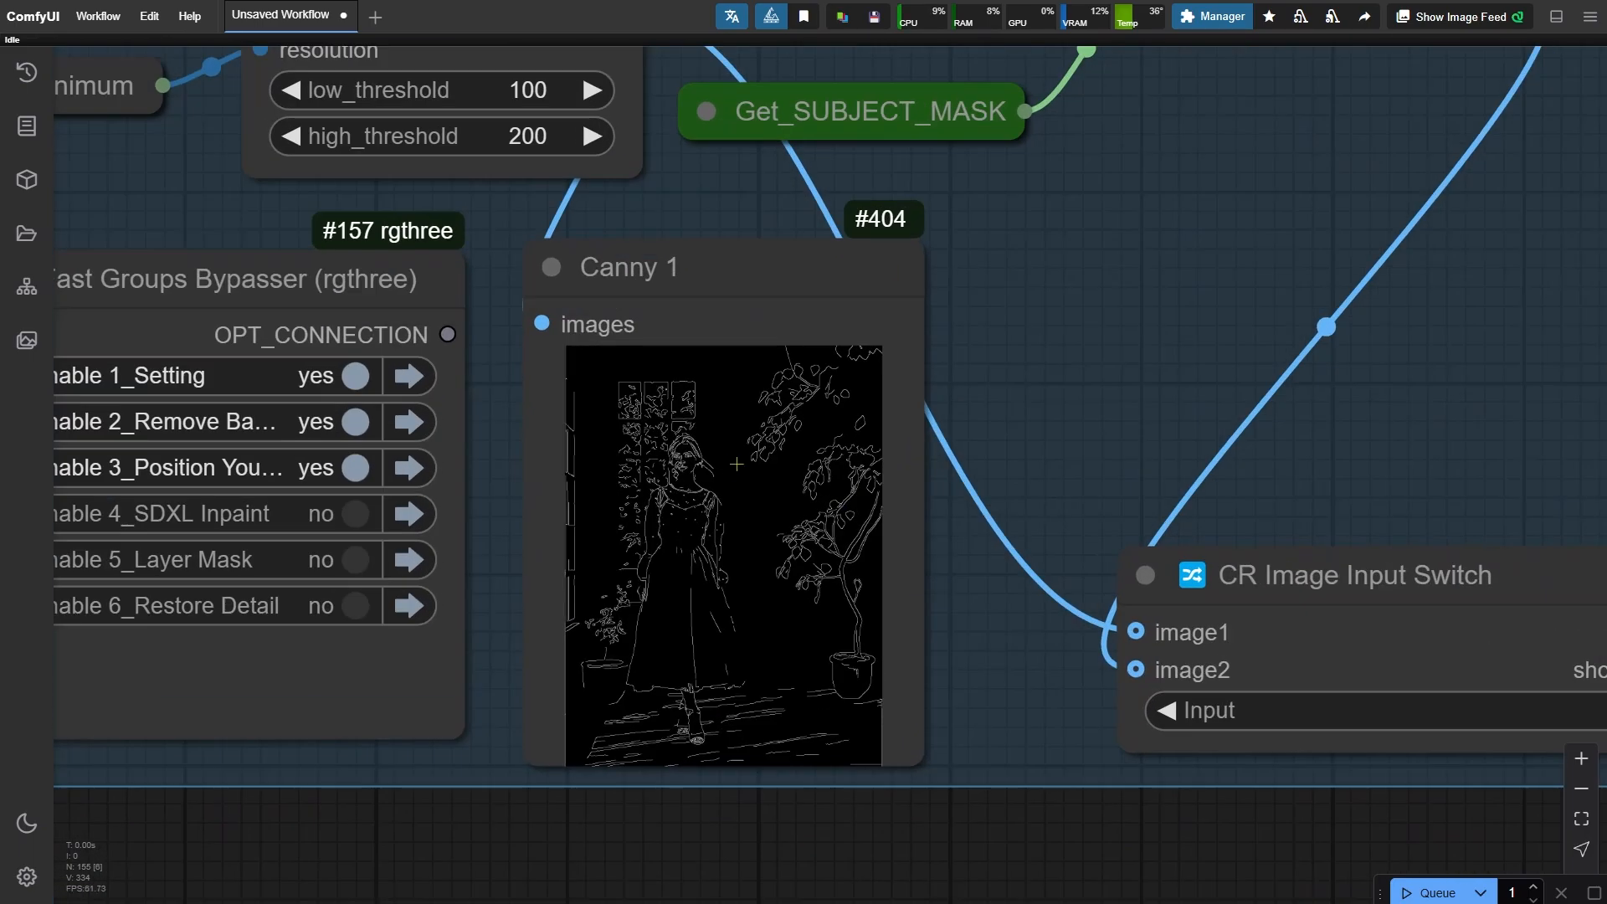
scroll(1087, 301, "up", 3)
left_click_drag(1088, 301, 1113, 297)
left_click(985, 281)
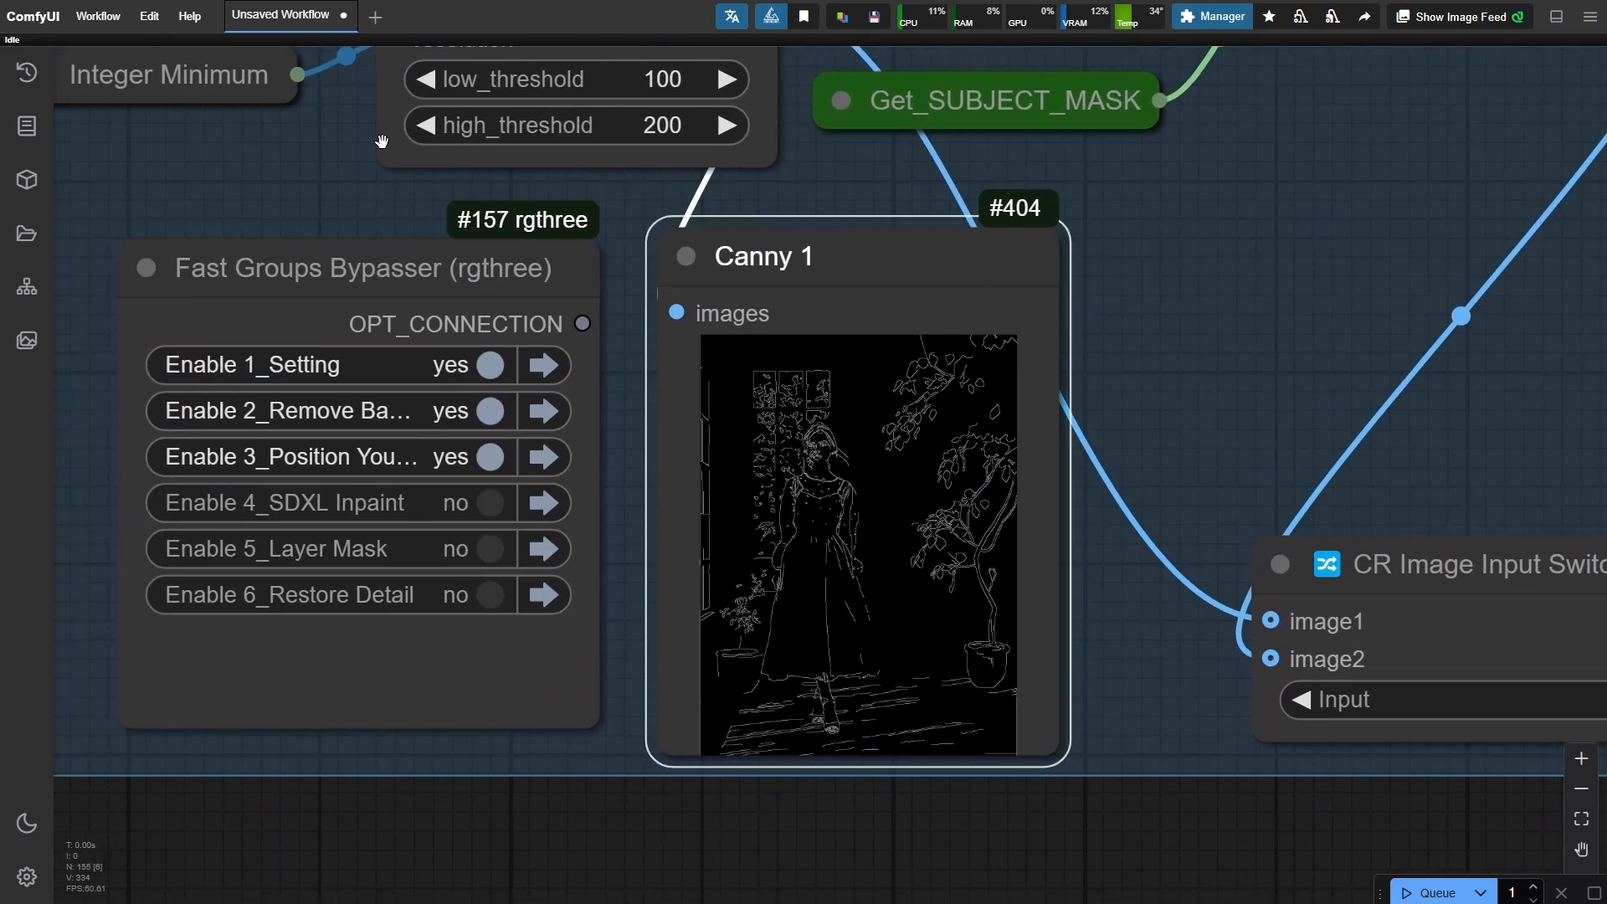
left_click_drag(360, 152, 358, 238)
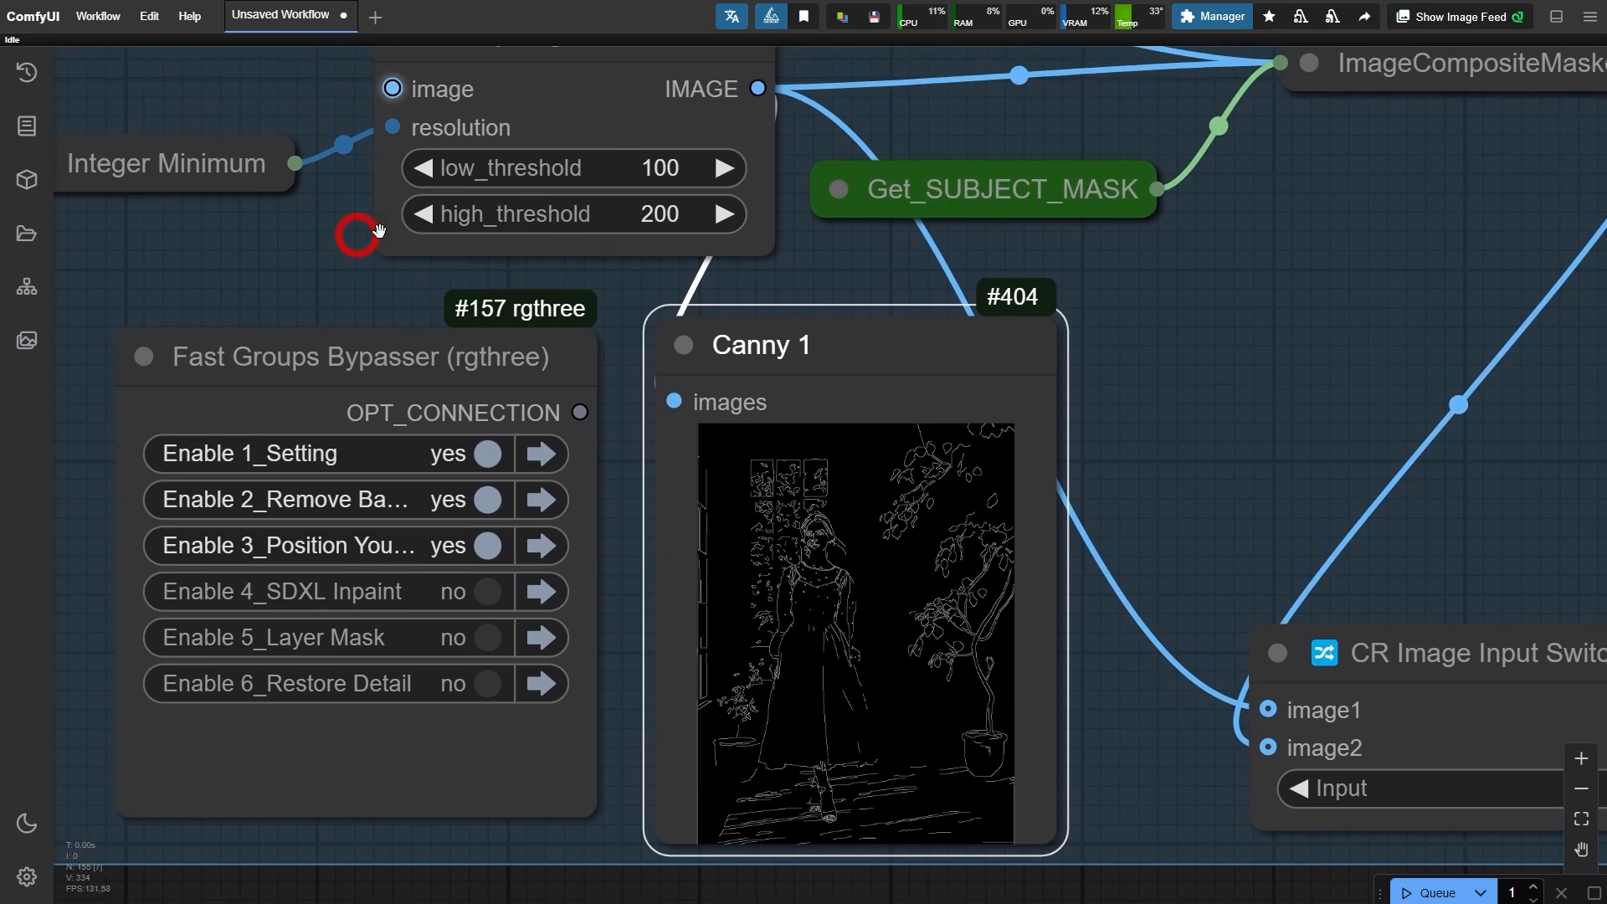
left_click(636, 182)
type("20")
key("Return")
left_click(655, 213)
type("200")
key("Return")
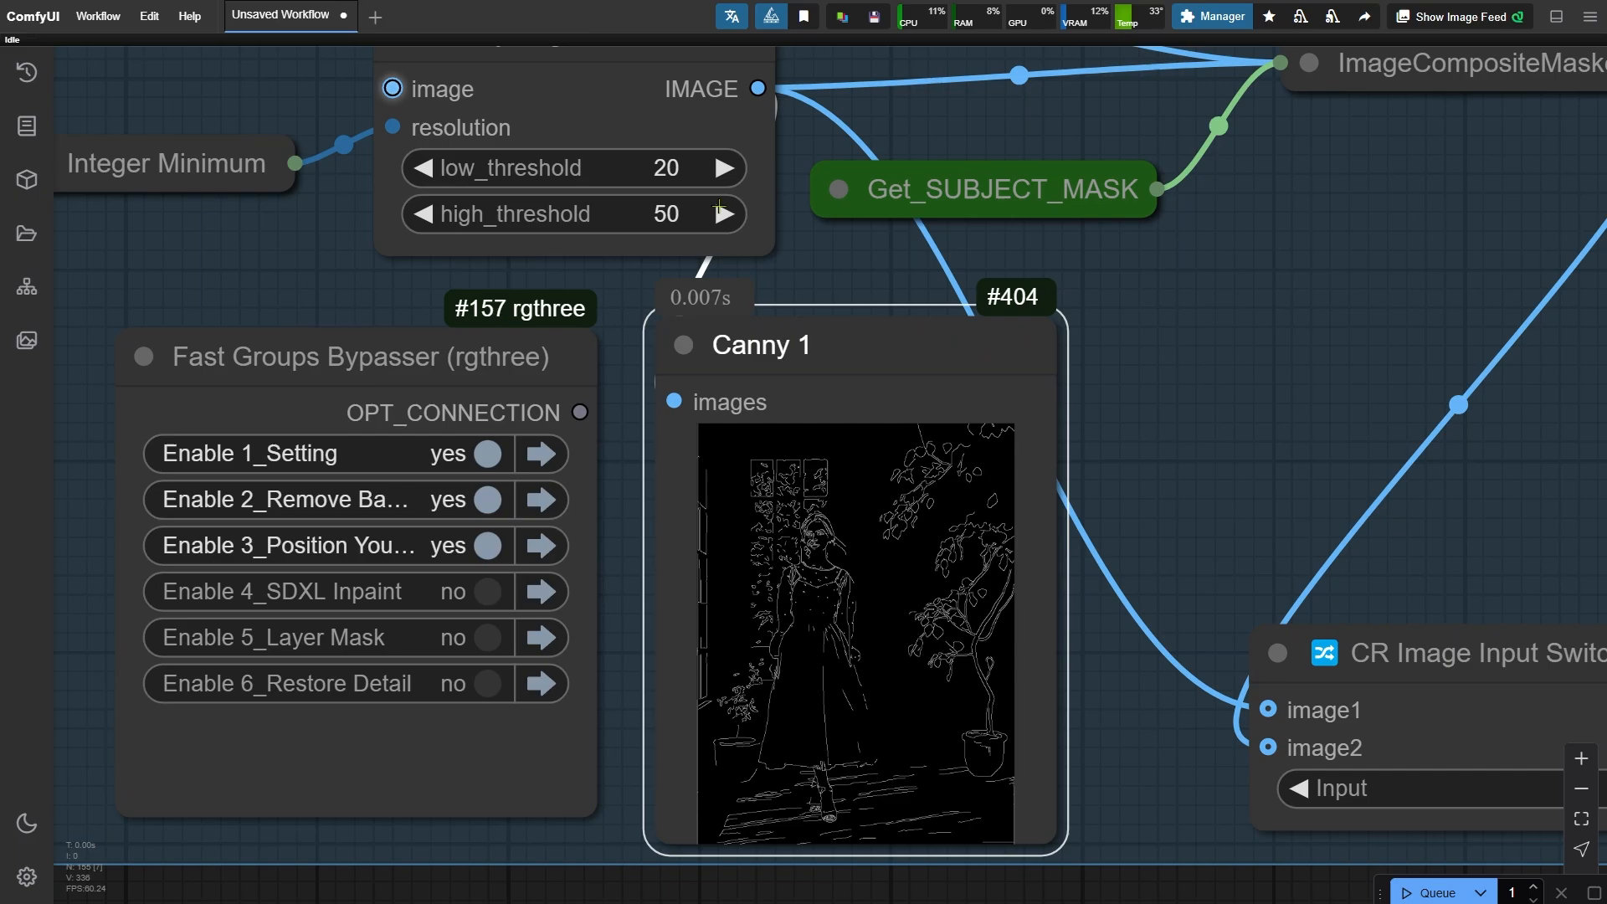
- Compare the two Canny edge previews and the image input switch setting
scroll(657, 261, "down", 3)
scroll(652, 264, "down", 2)
left_click_drag(1074, 259, 781, 346)
scroll(574, 407, "up", 3)
left_click(569, 406)
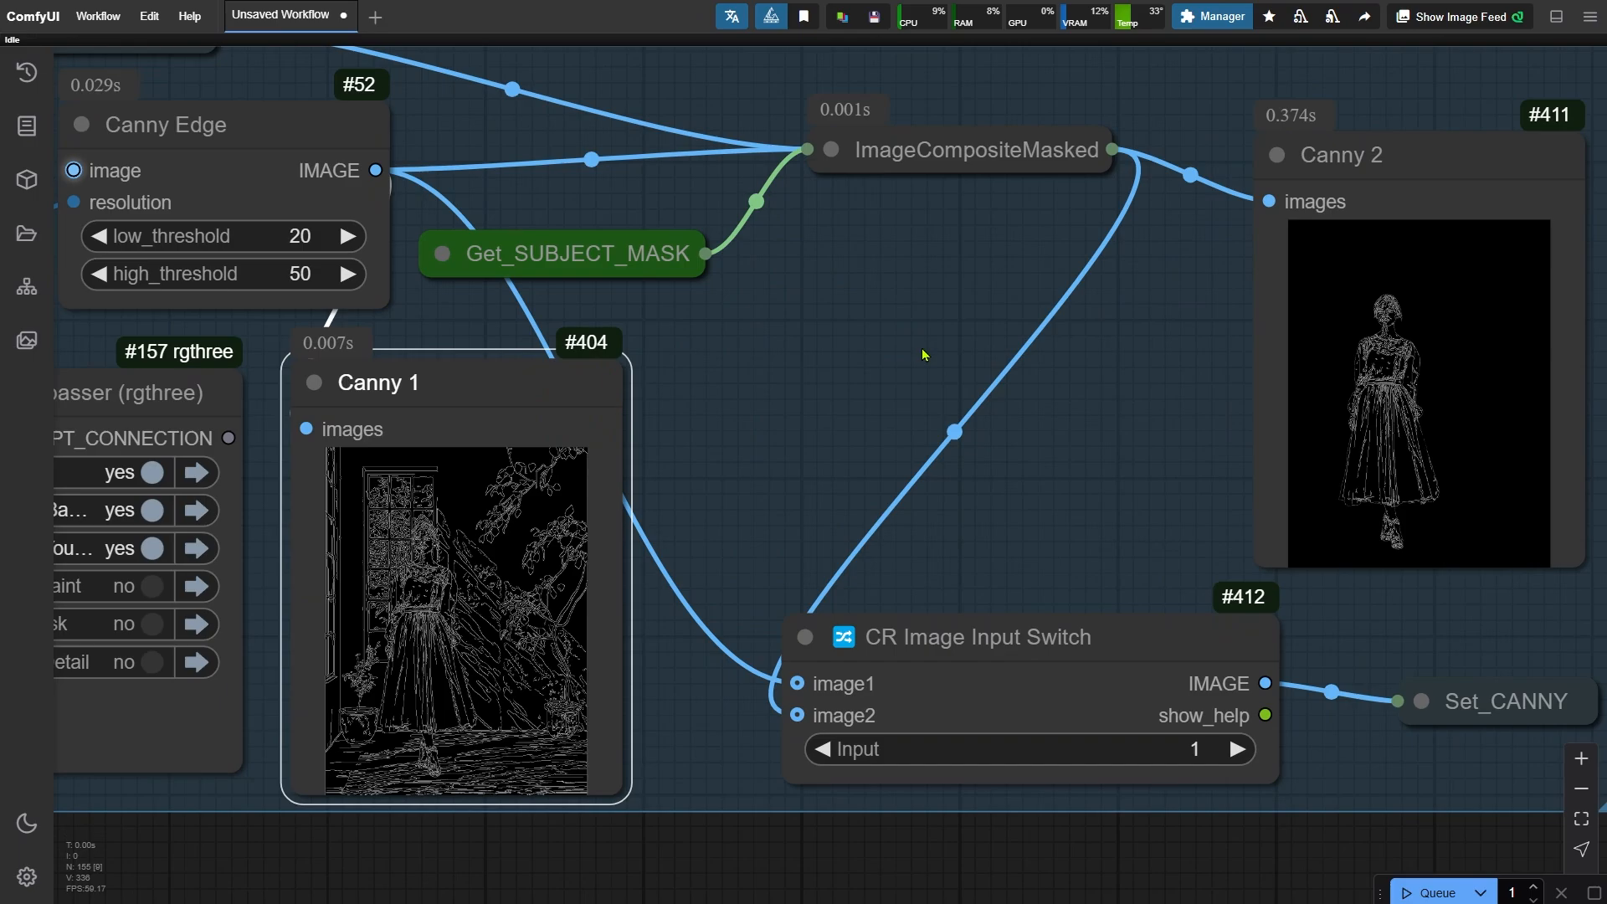
left_click(1424, 177)
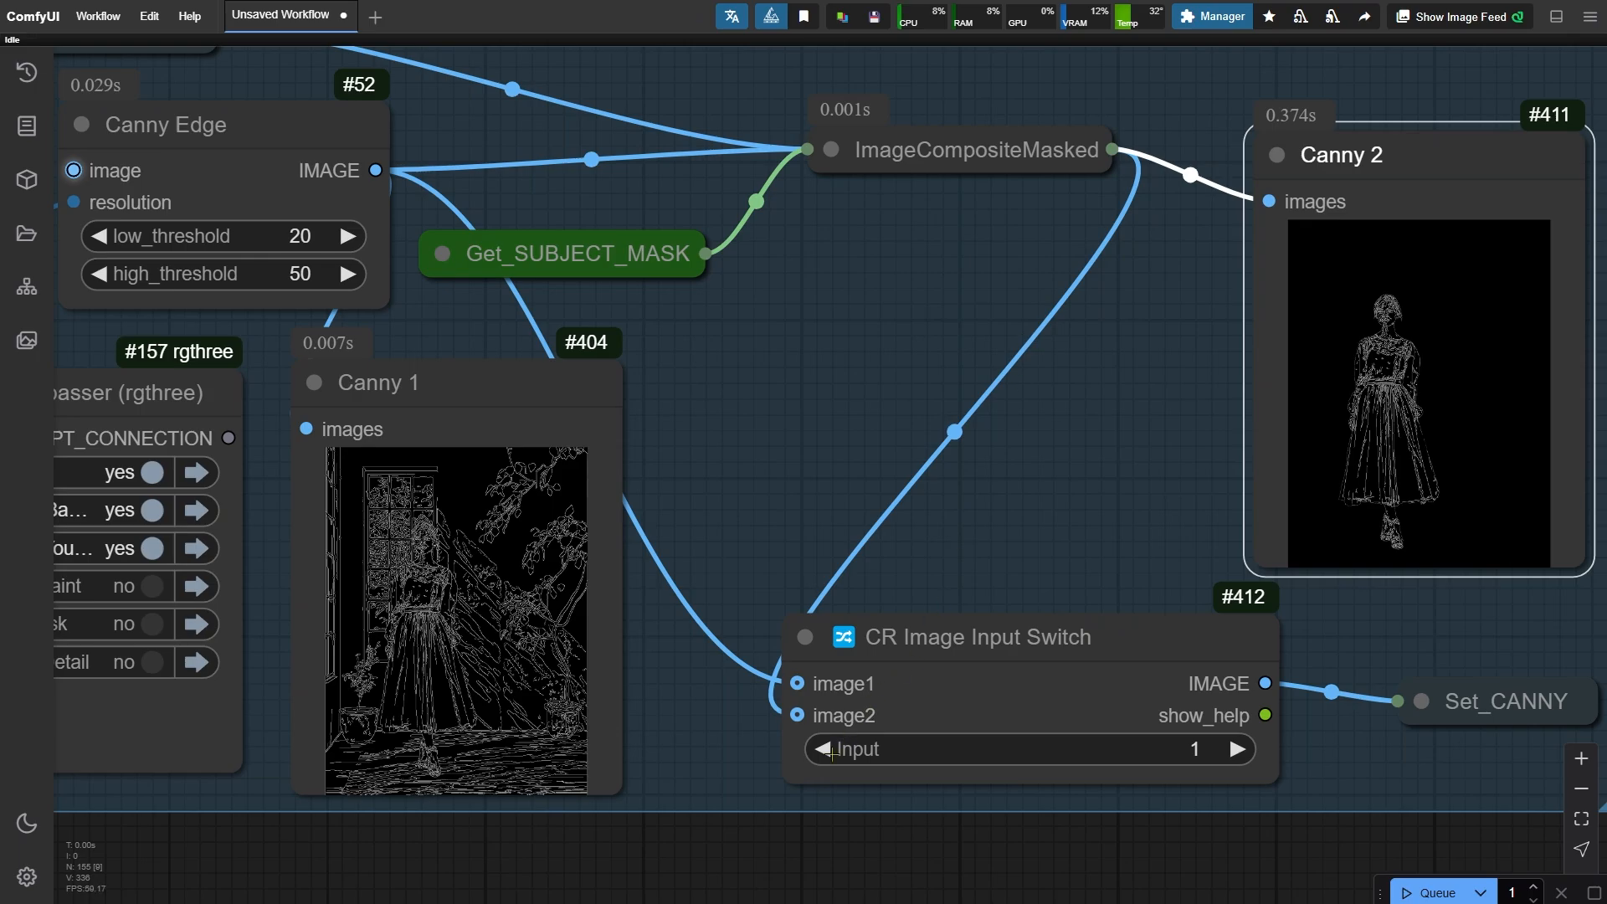
left_click(1244, 750)
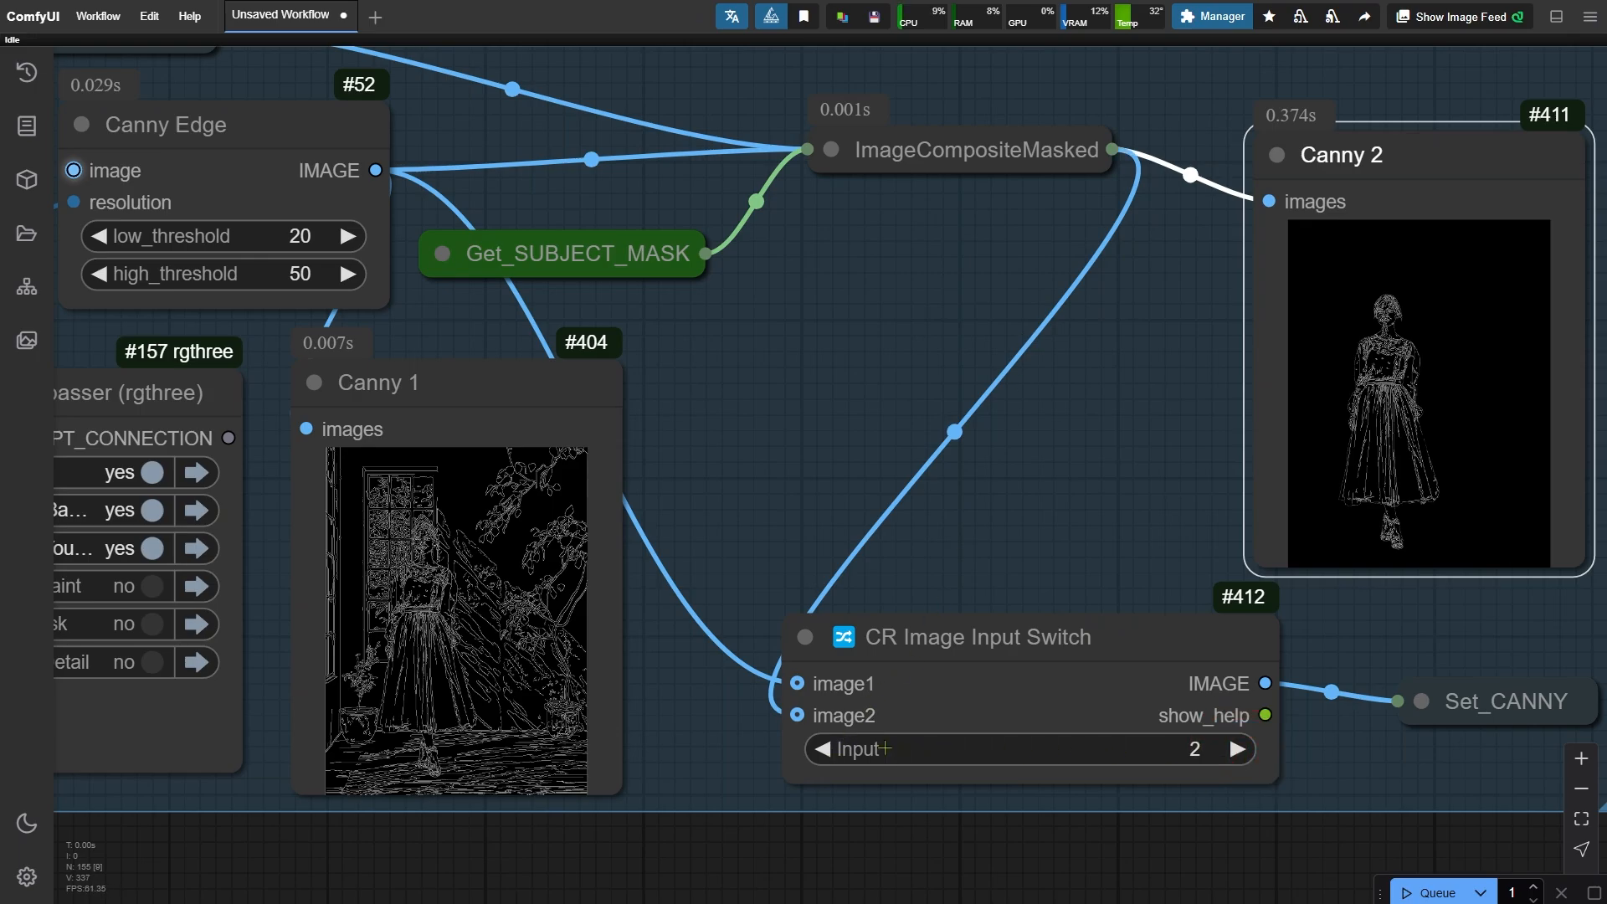
left_click(830, 750)
- Enable the SDXL Inpaint group in the group bypasser and run the workflow
left_click(130, 586)
left_click(196, 585)
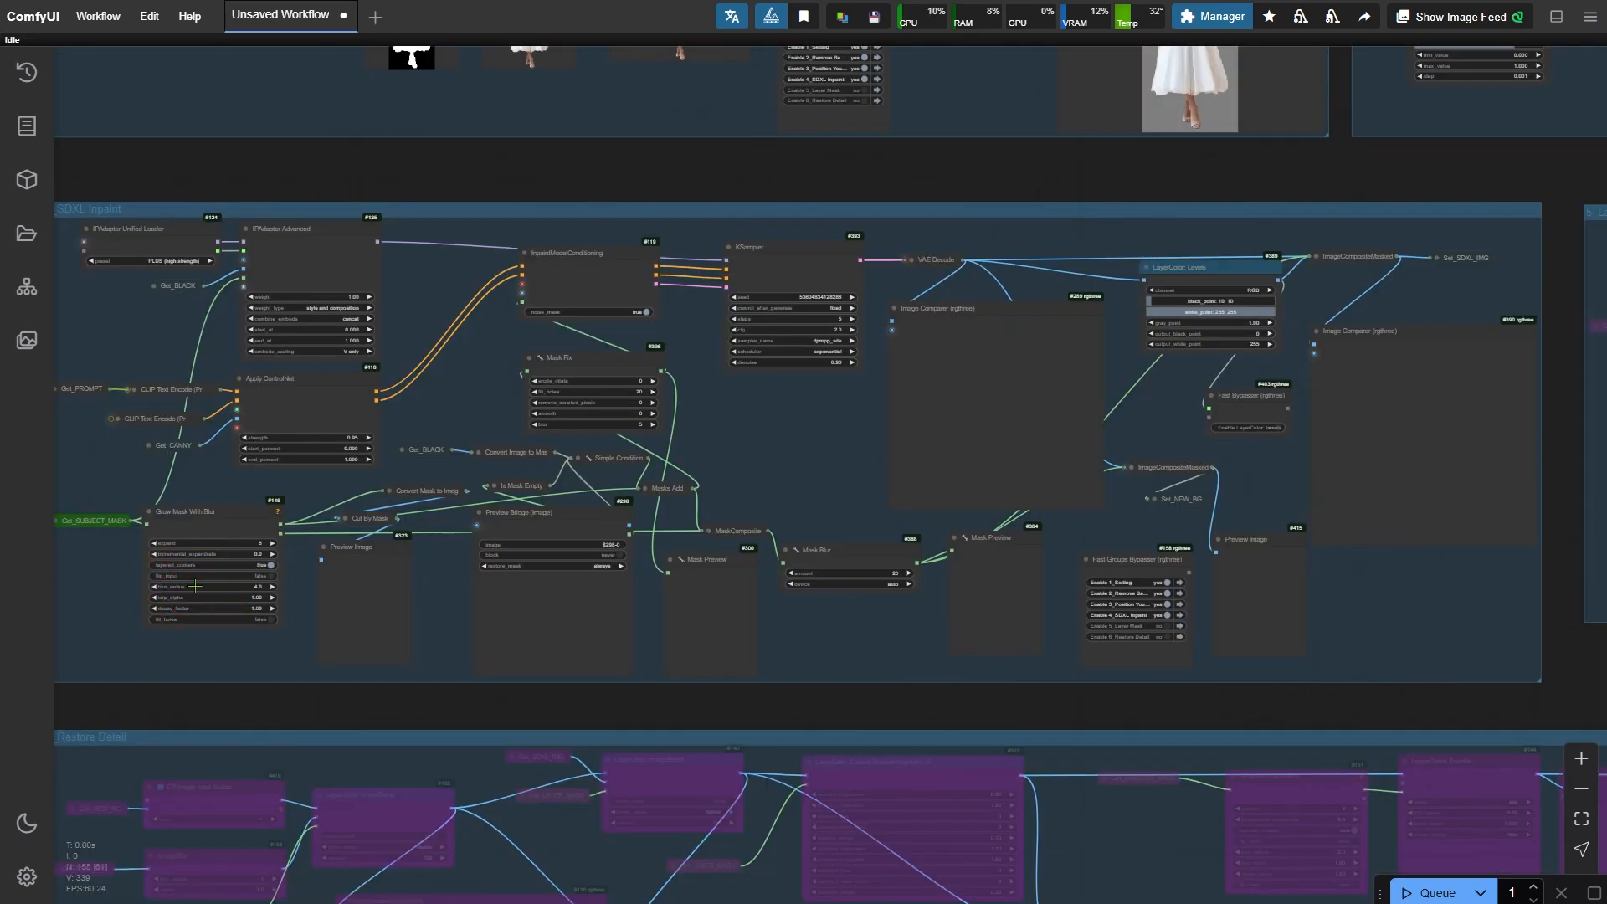
key("ctrl+Return")
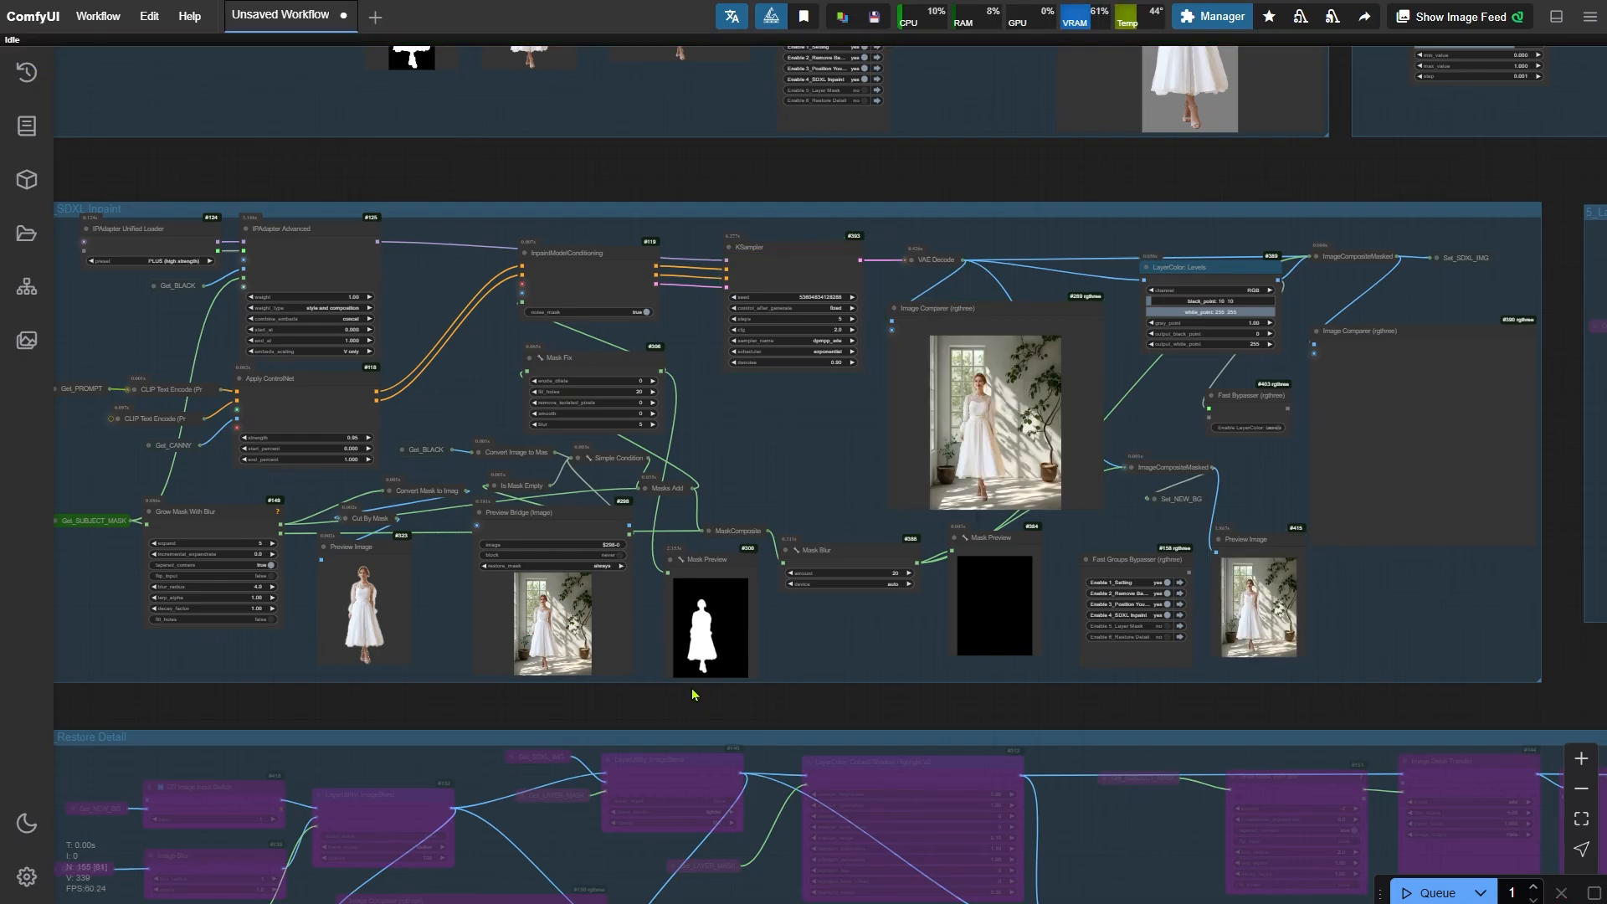
- Inspect the inpainted result in the image comparer and the surrounding mask previews
scroll(892, 480, "up", 6)
left_click_drag(865, 463, 313, 493)
scroll(559, 534, "up", 6)
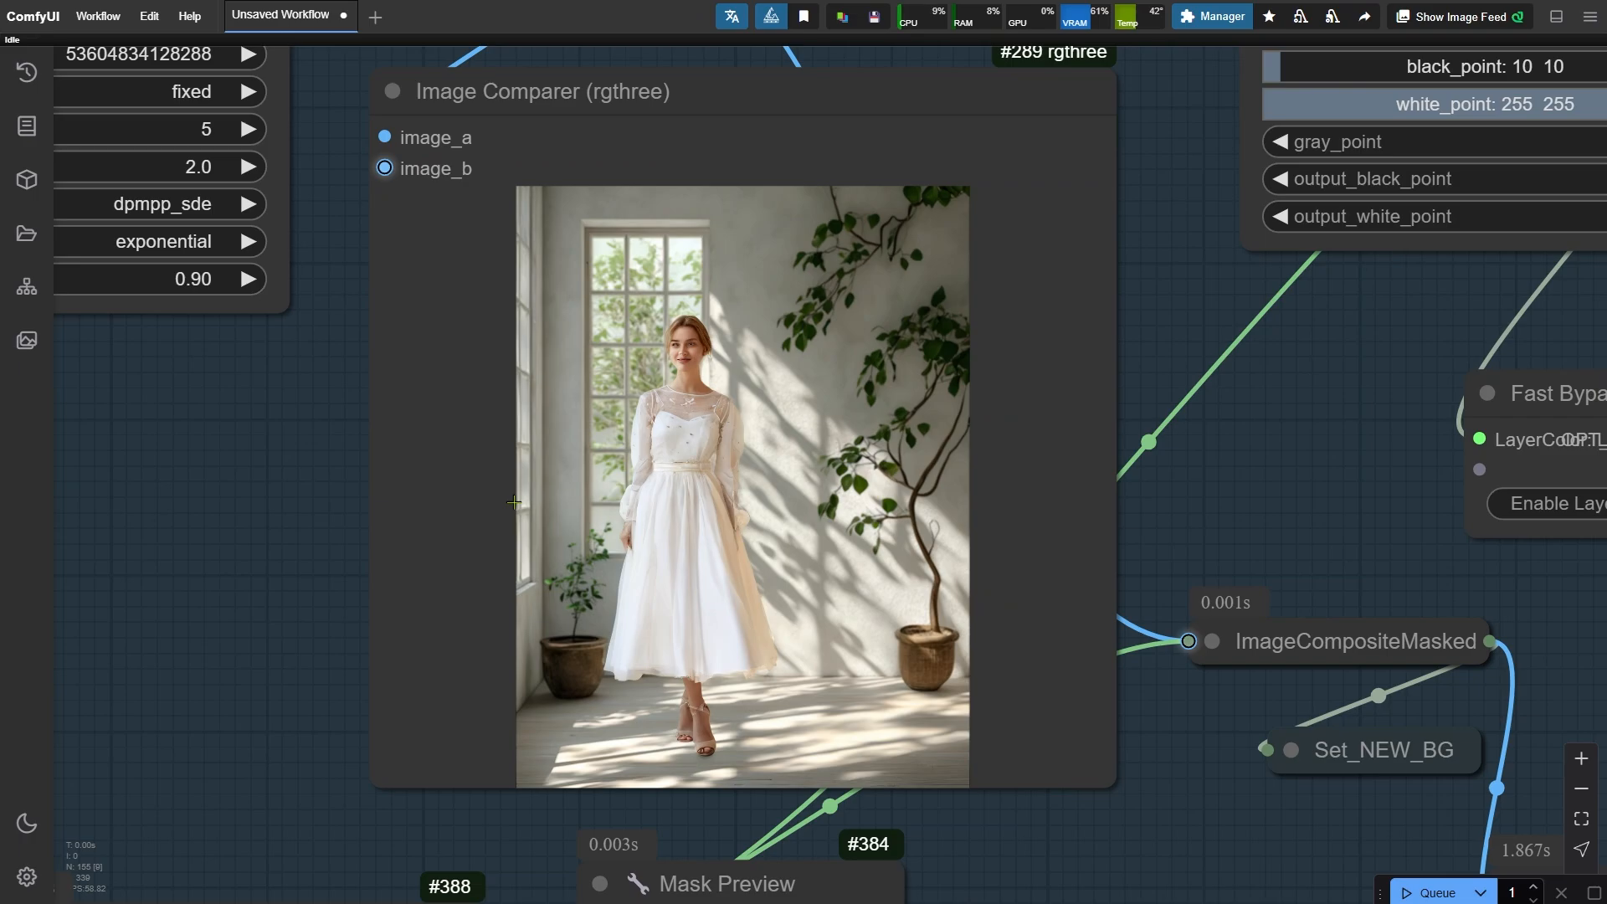
scroll(514, 502, "up", 1)
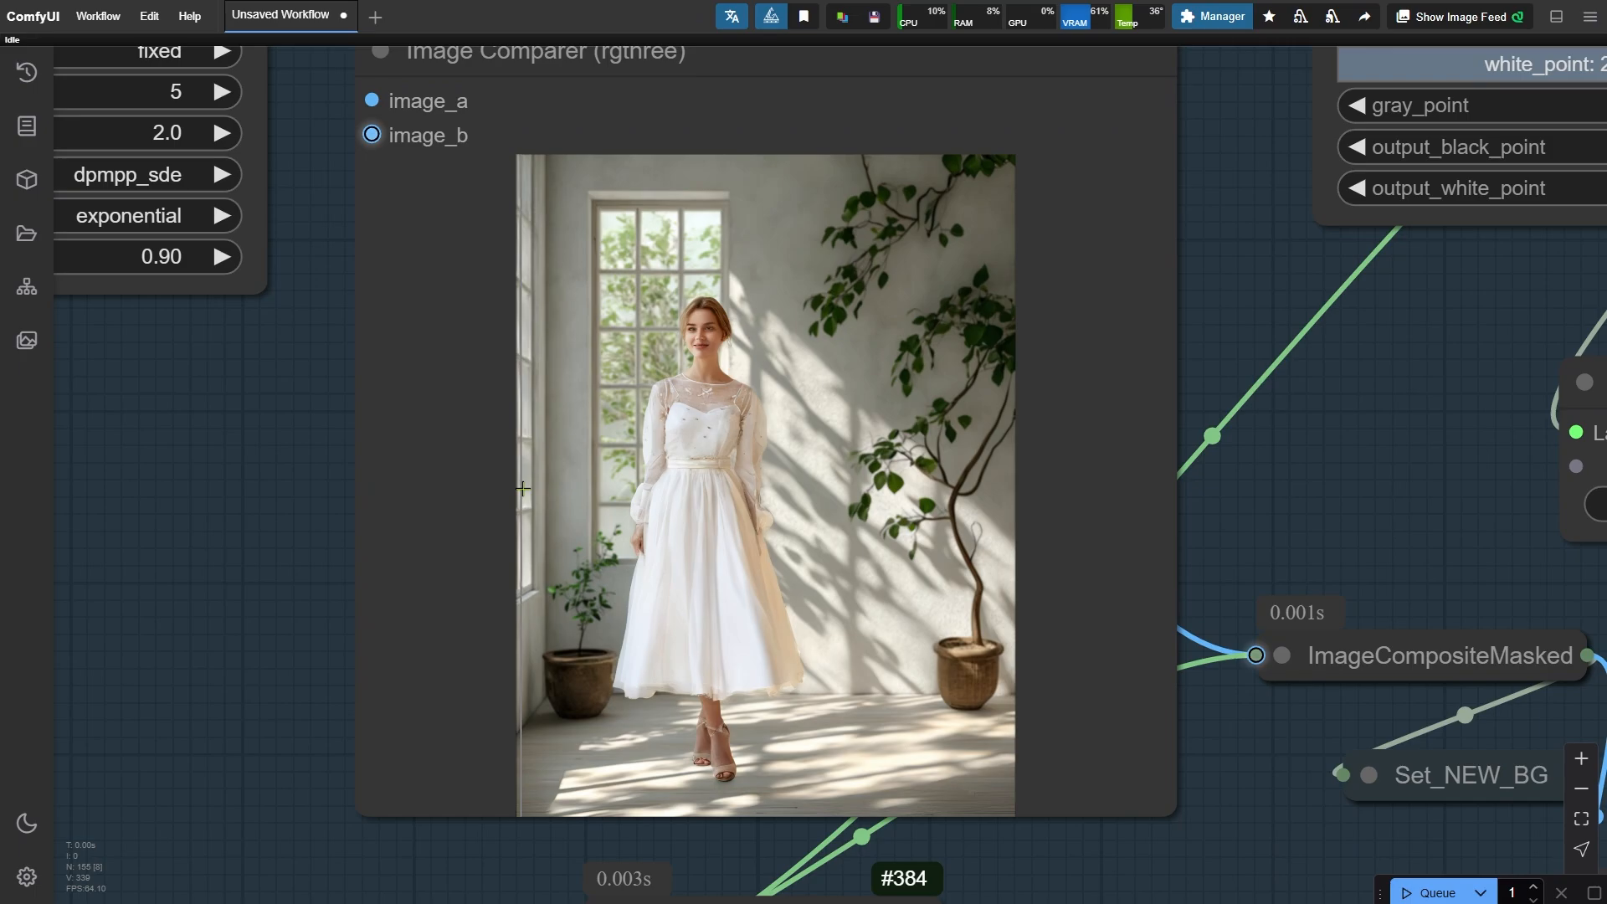
scroll(522, 489, "down", 8)
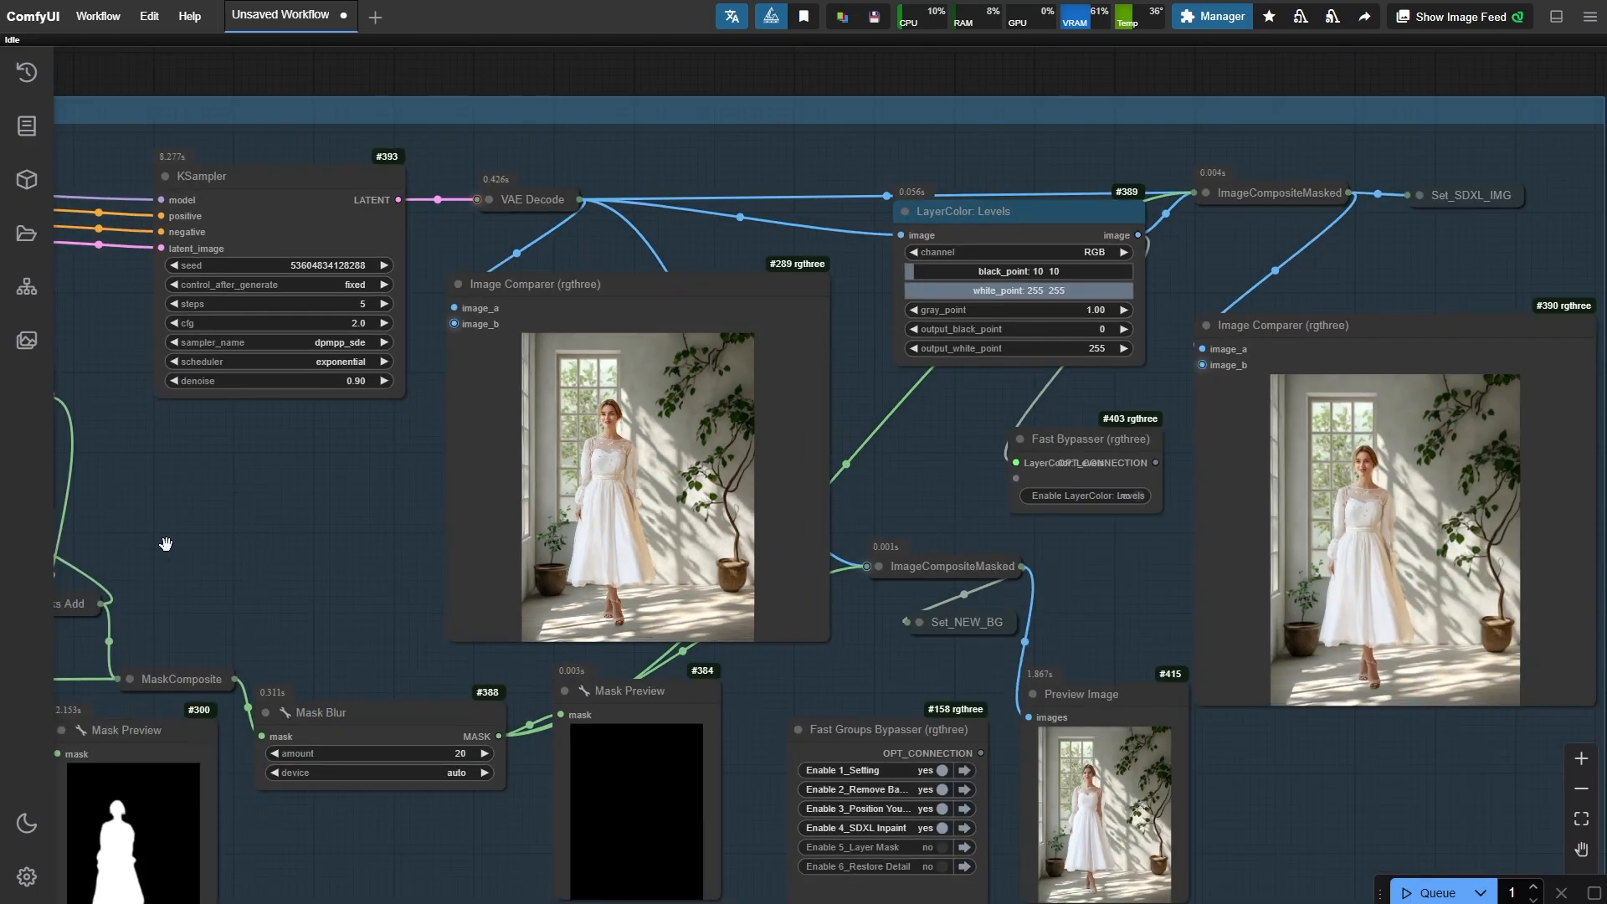
left_click_drag(166, 544, 923, 378)
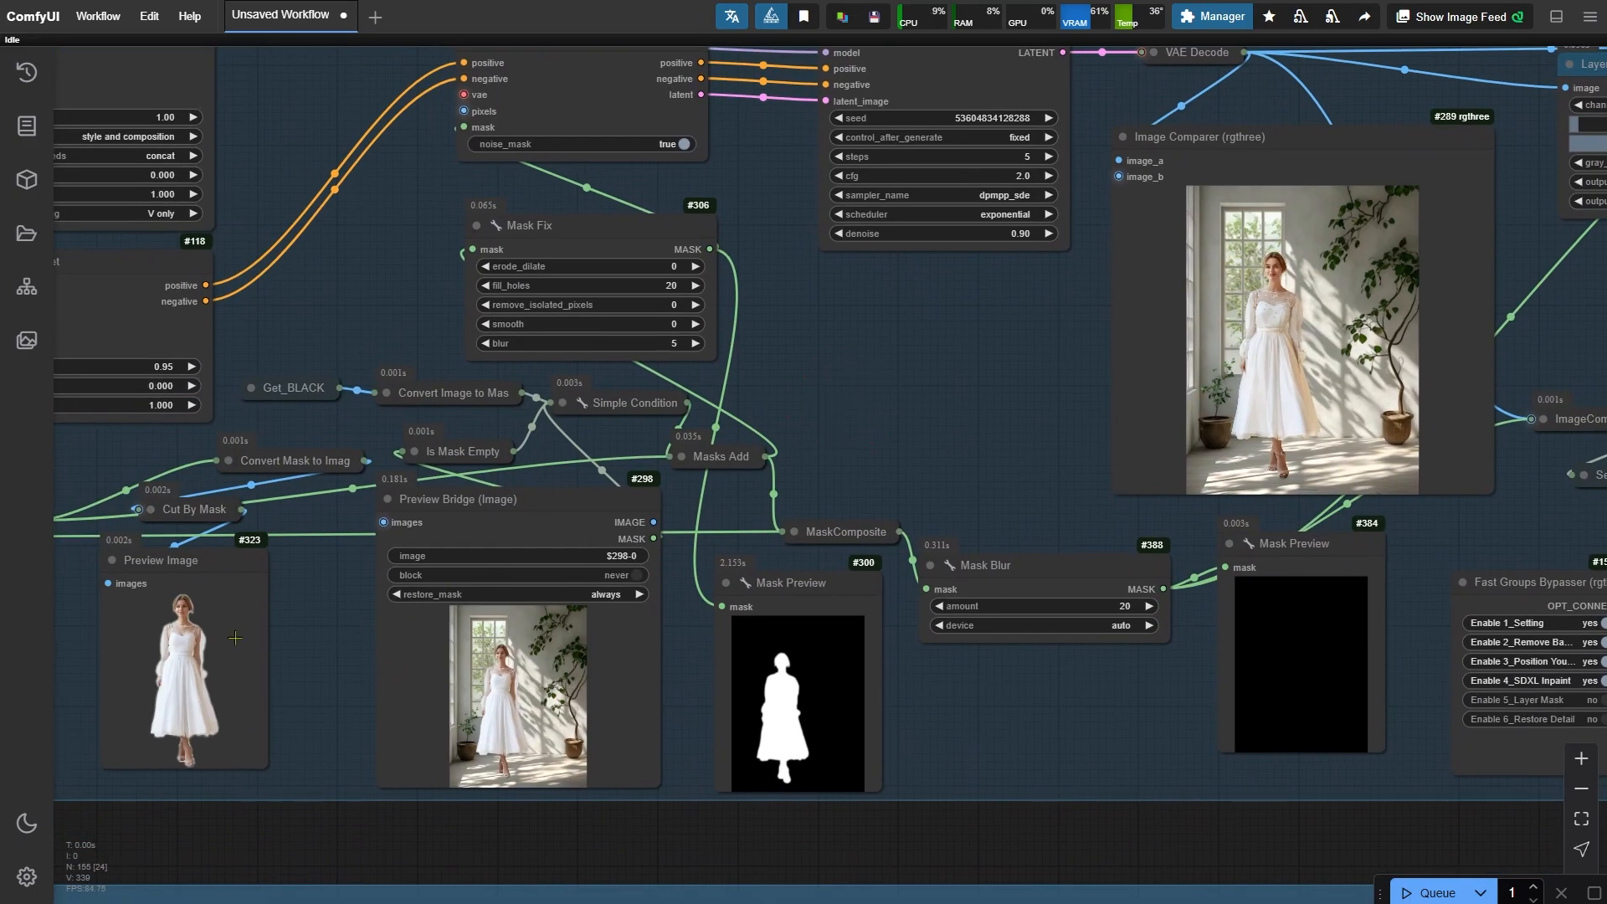
left_click(189, 643)
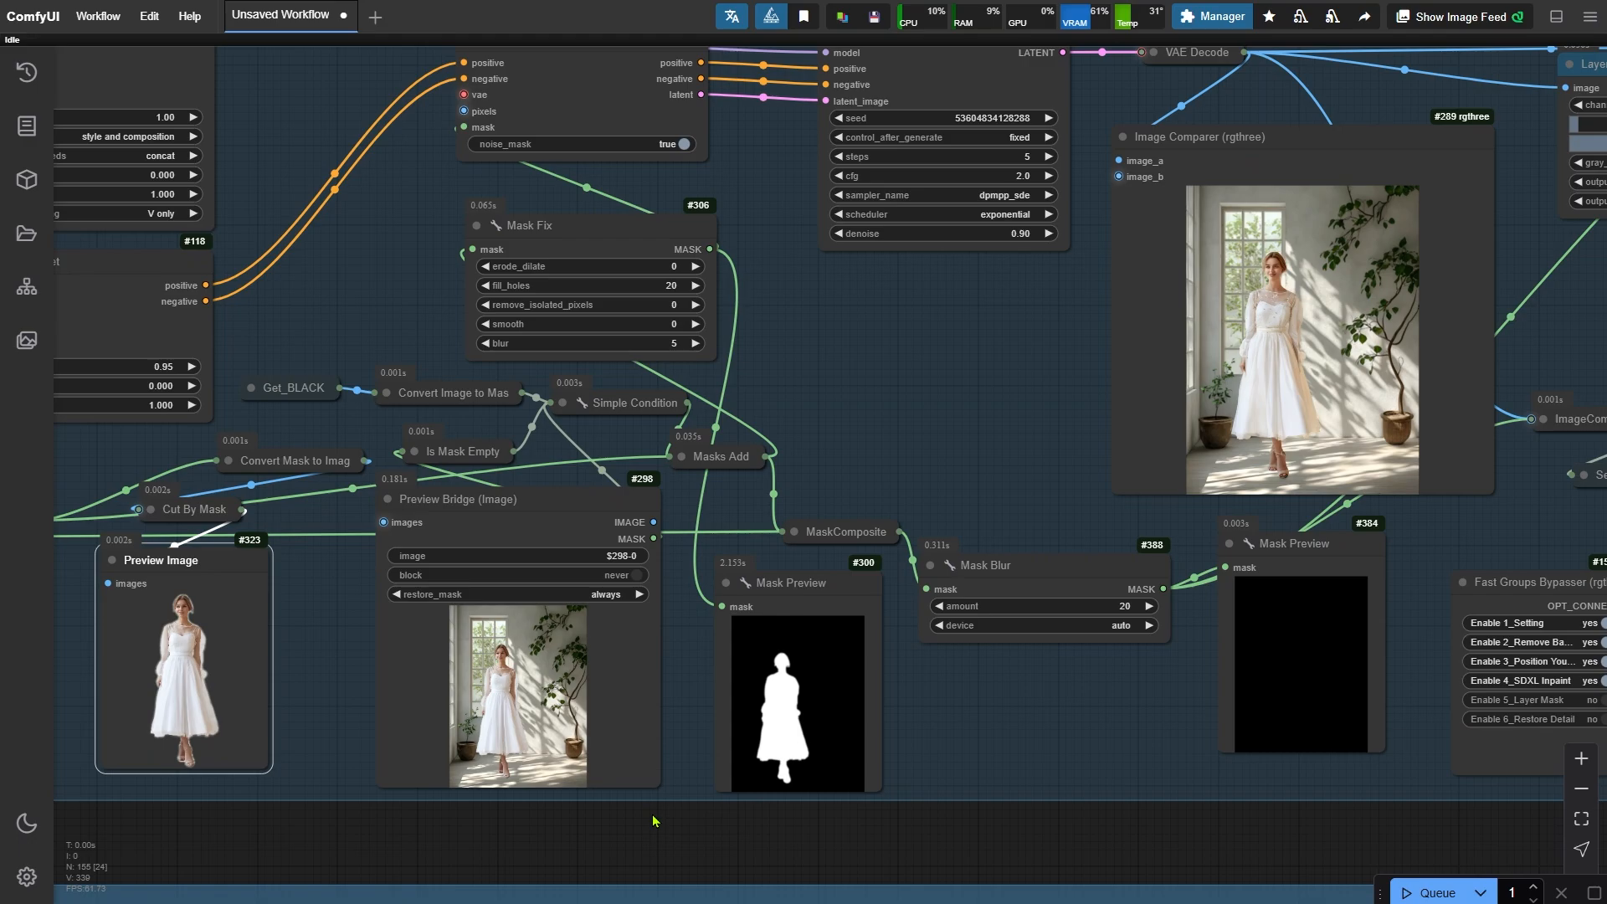
- Paint a mask over the floor beside the subject's feet in the Preview Bridge mask editor and save it
scroll(352, 649, "up", 9)
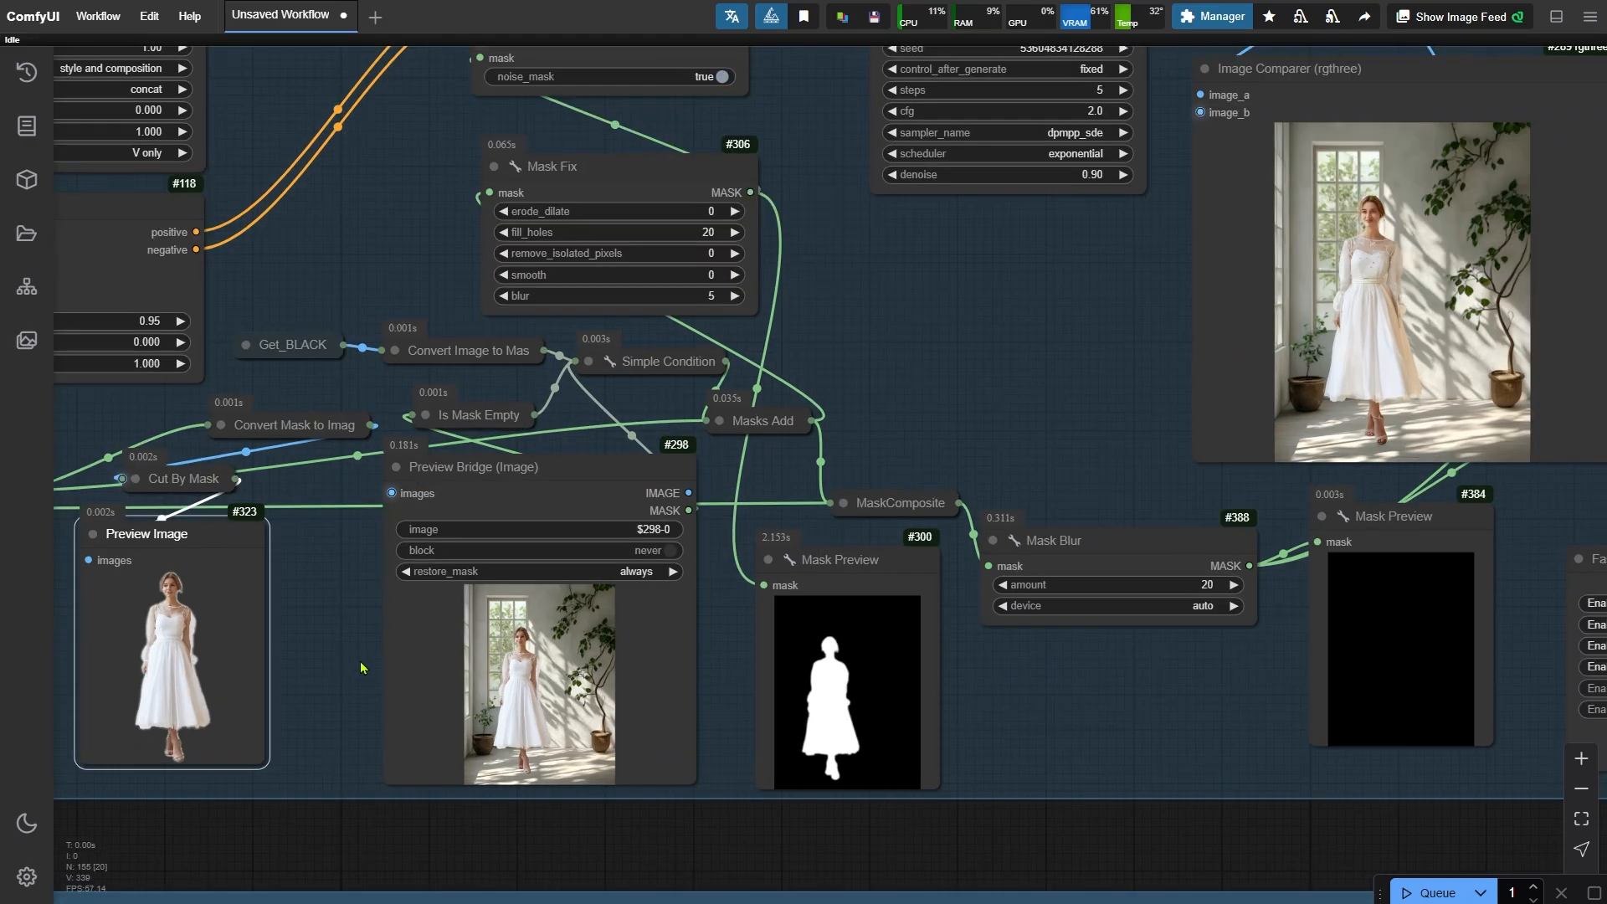
left_click_drag(353, 651, 322, 374)
right_click(604, 353)
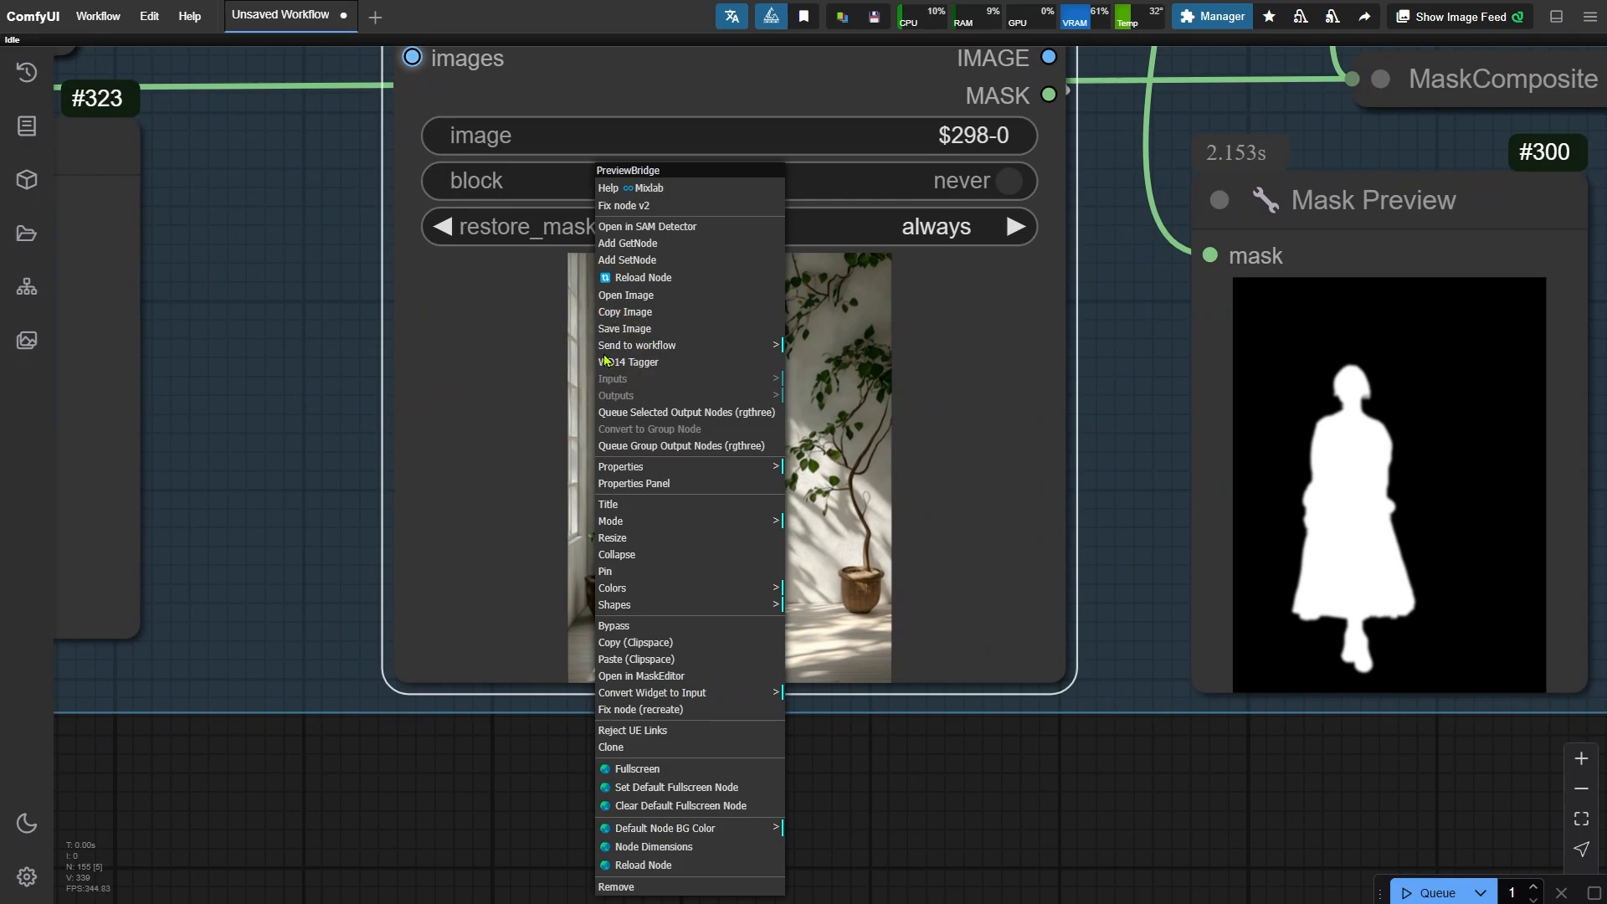
left_click(736, 675)
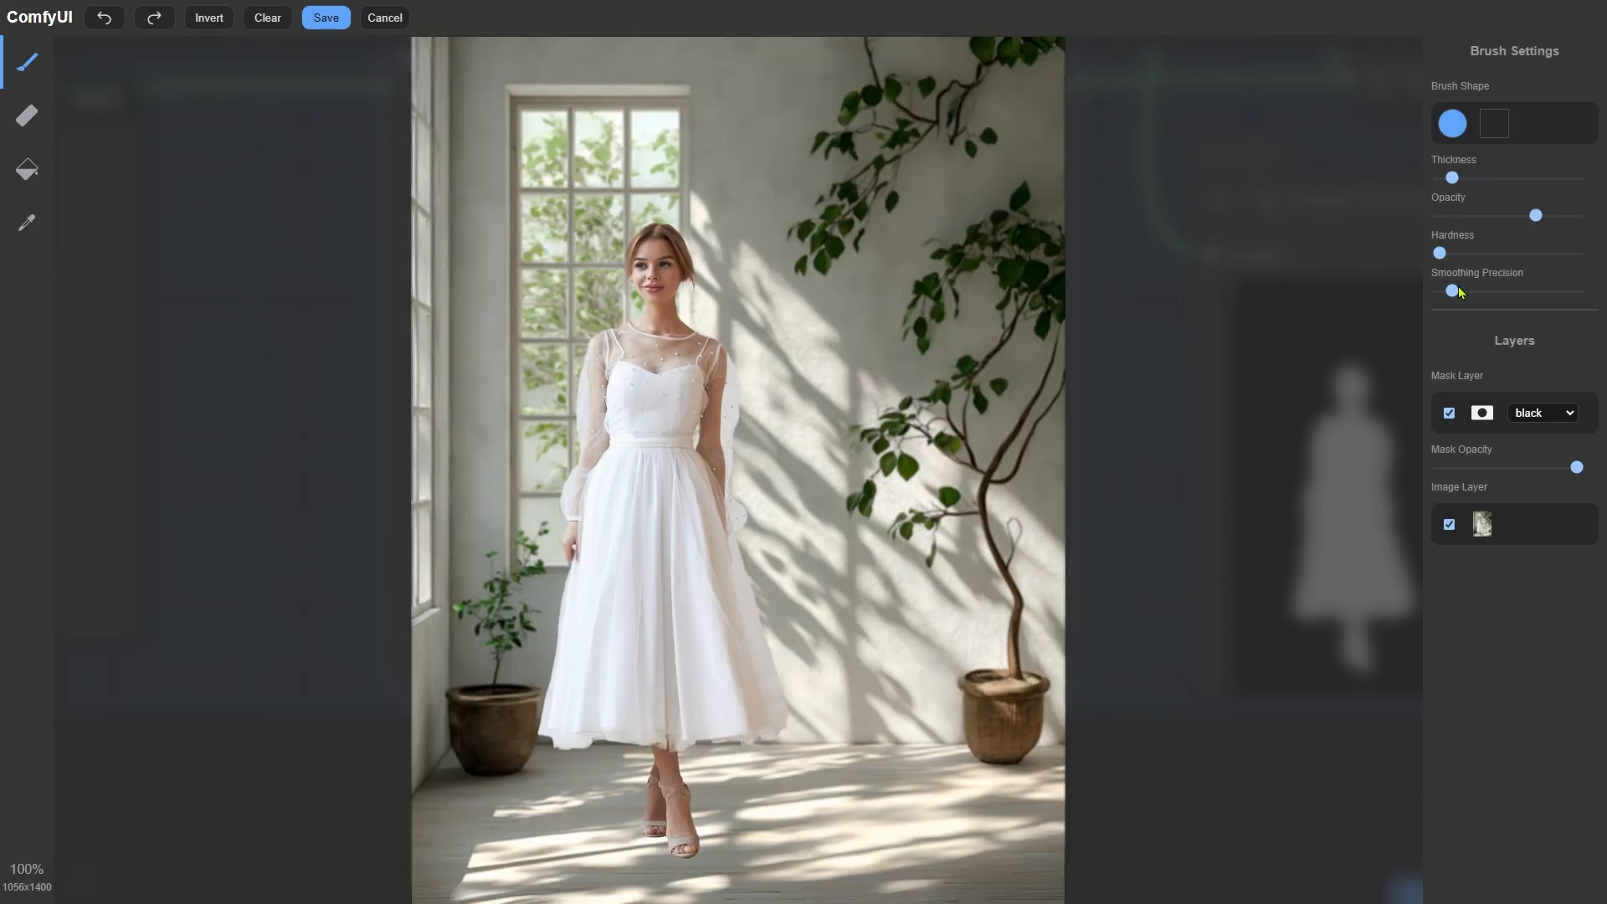
left_click_drag(1452, 178, 1474, 177)
scroll(879, 810, "down", 3)
scroll(709, 770, "up", 12)
left_click_drag(620, 645, 1491, 519)
scroll(919, 577, "down", 3)
left_click_drag(720, 542, 1348, 536)
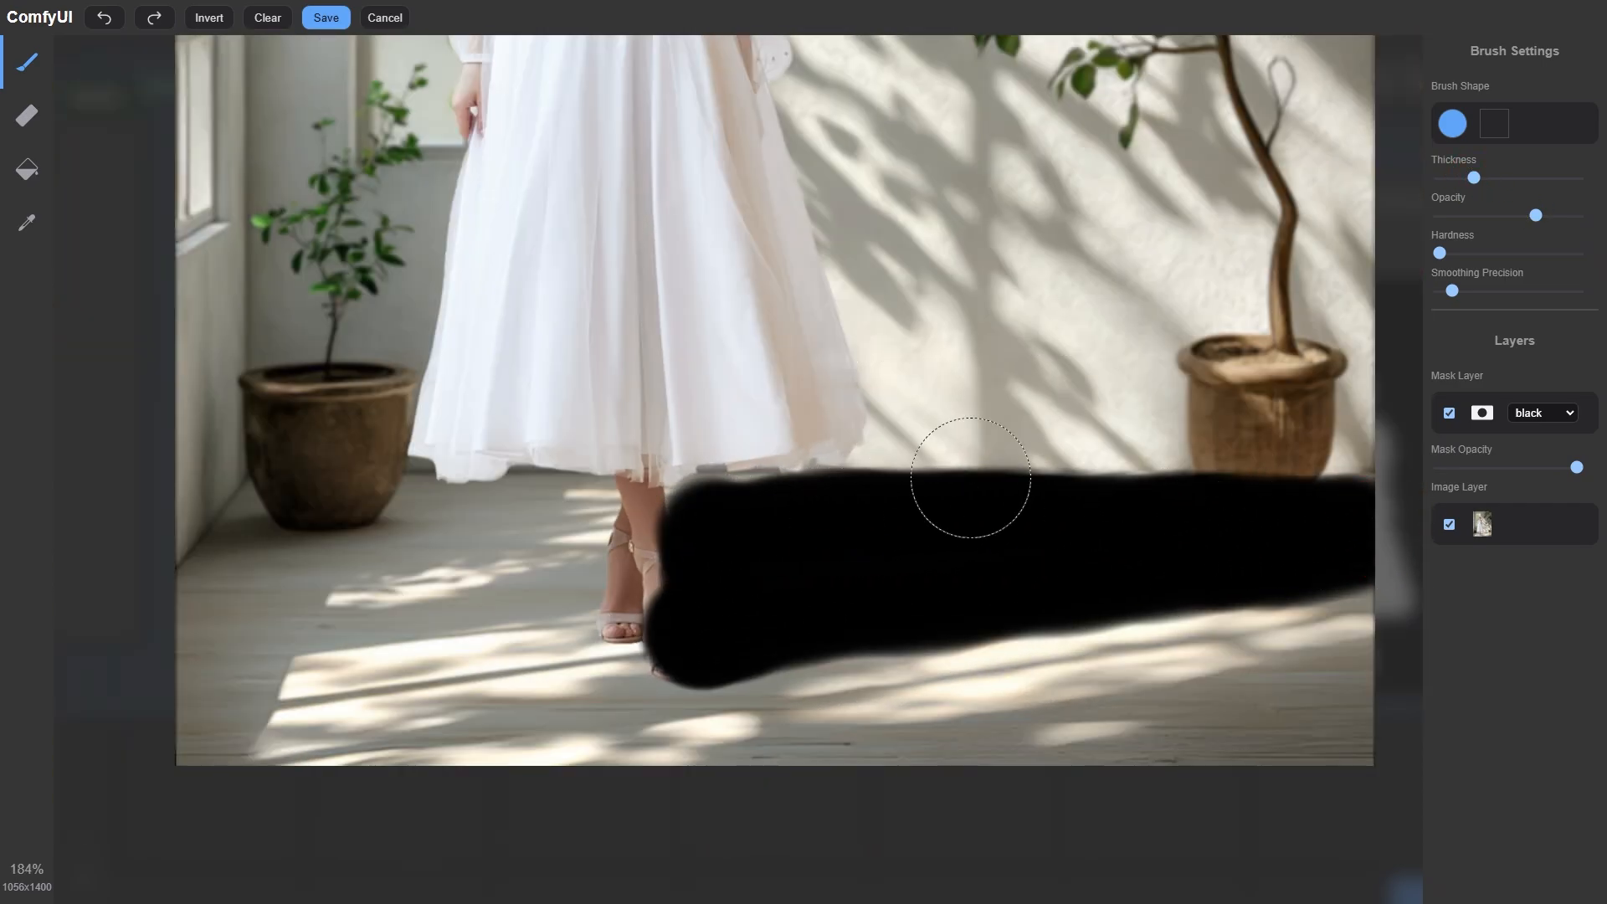
left_click(326, 17)
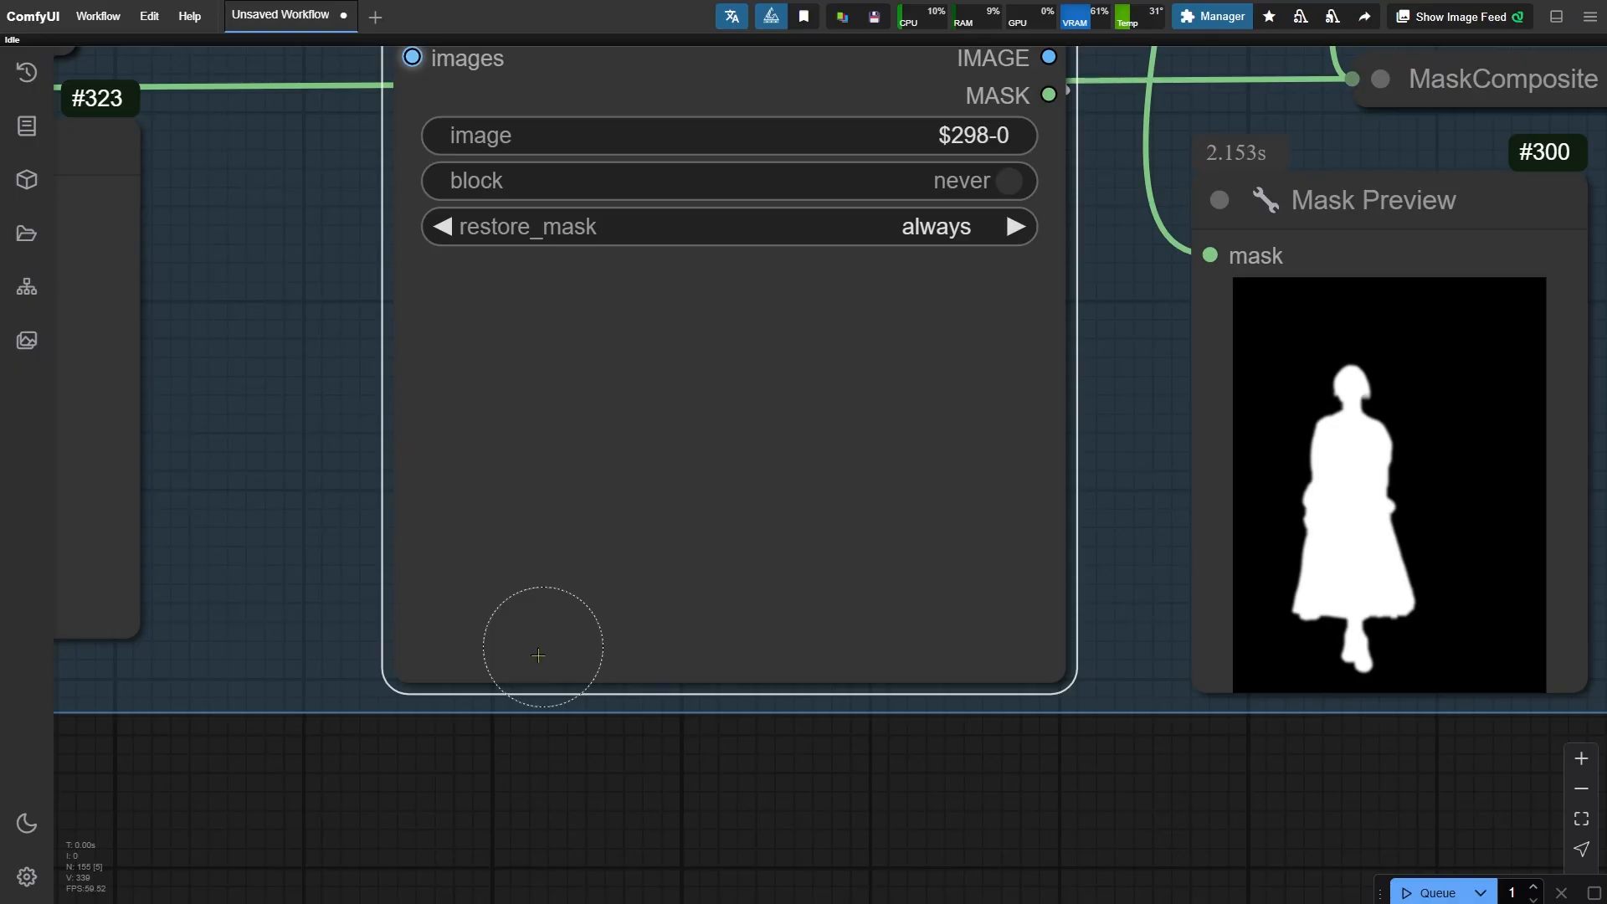
- Run the workflow with the painted Preview Bridge mask
scroll(452, 753, "down", 5)
left_click_drag(1031, 340, 809, 518)
left_click_drag(837, 437, 738, 549)
scroll(757, 549, "up", 5)
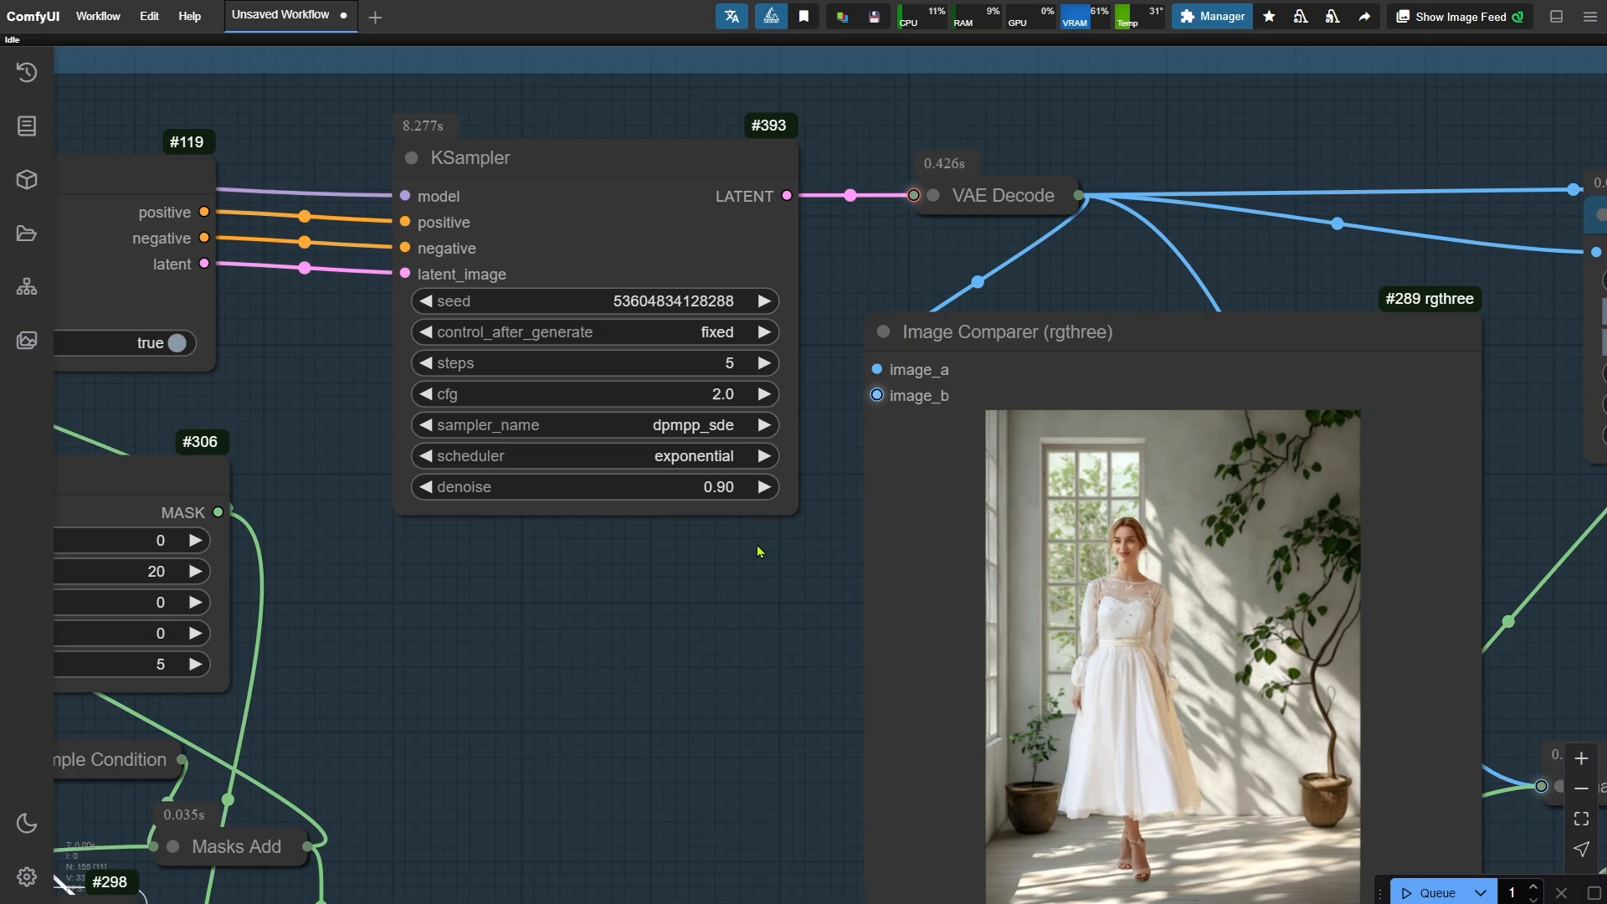
key("ctrl+Return")
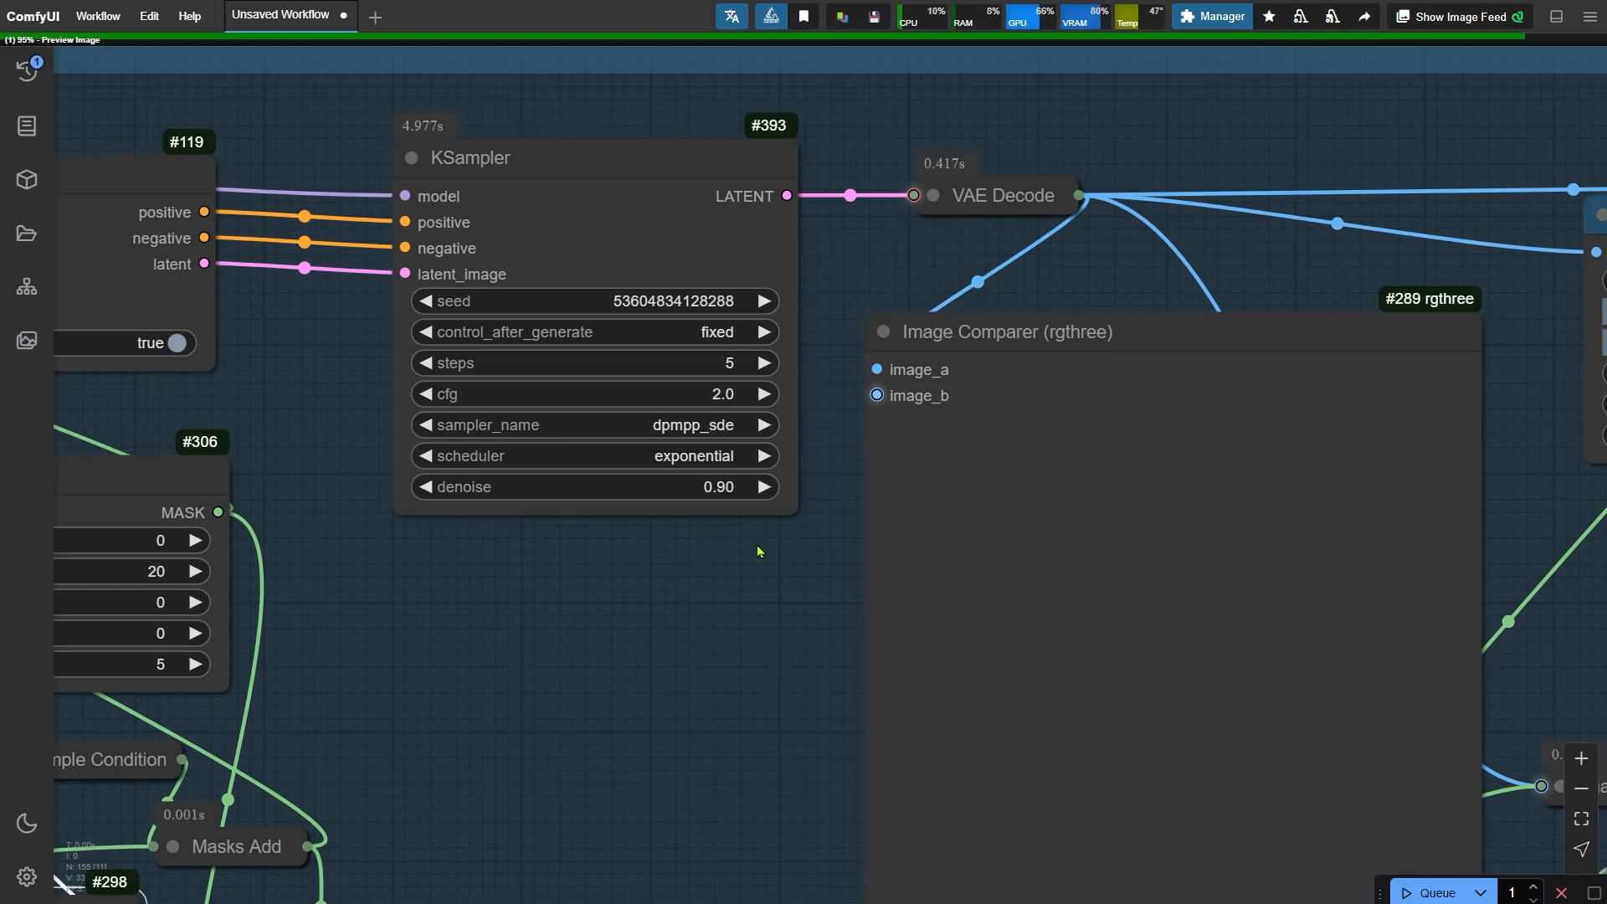
left_click_drag(736, 598, 513, 542)
scroll(510, 529, "up", 1)
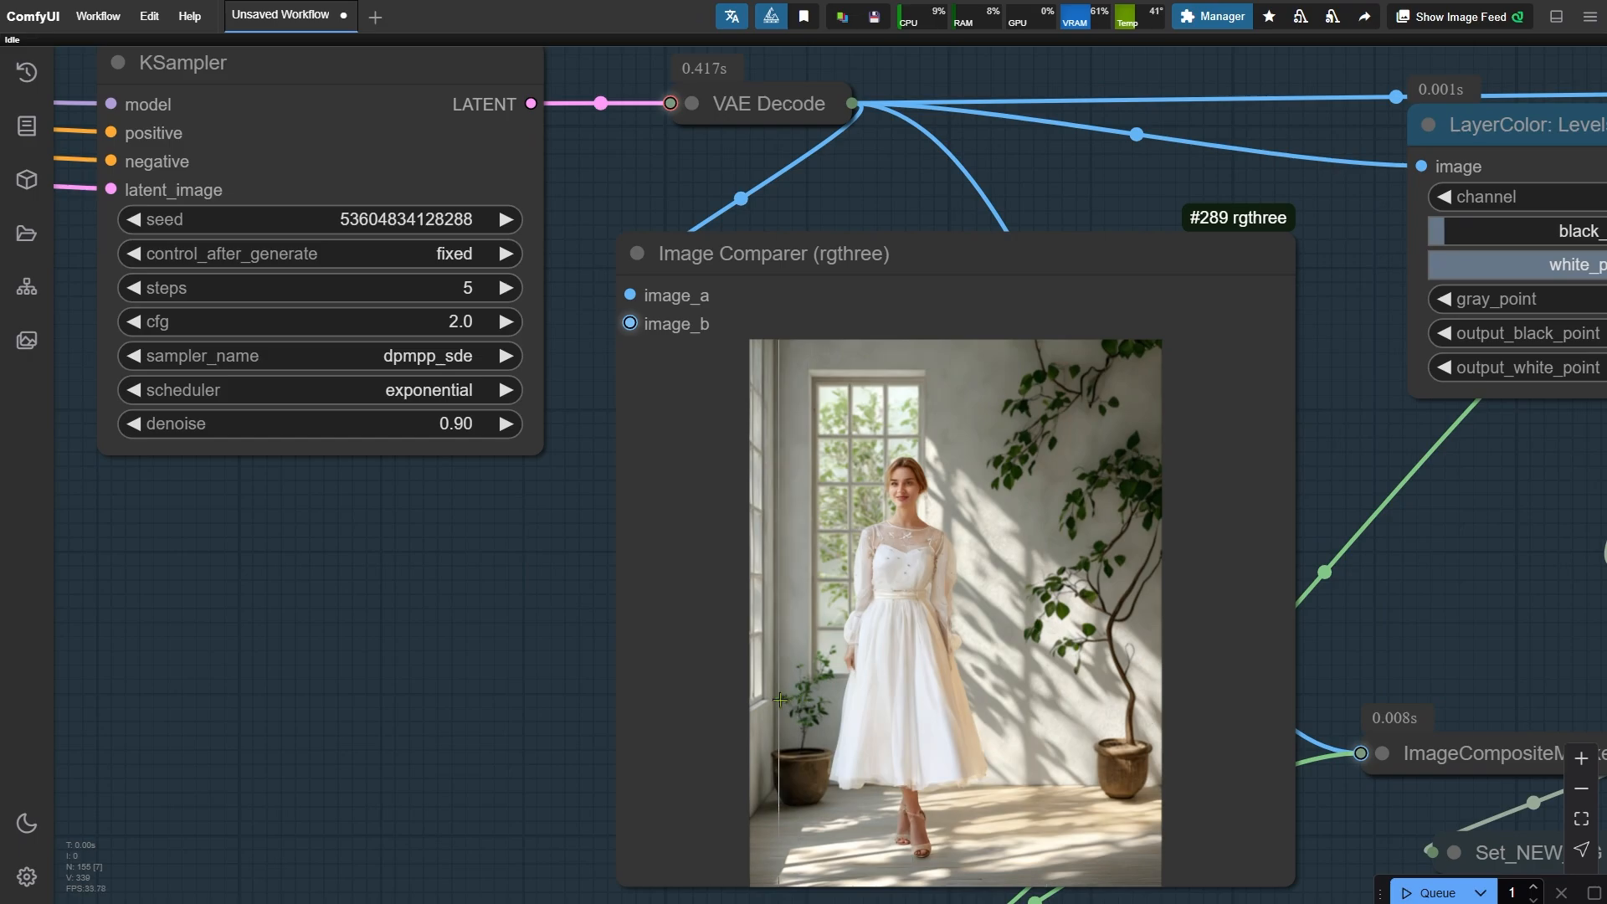
left_click(506, 220)
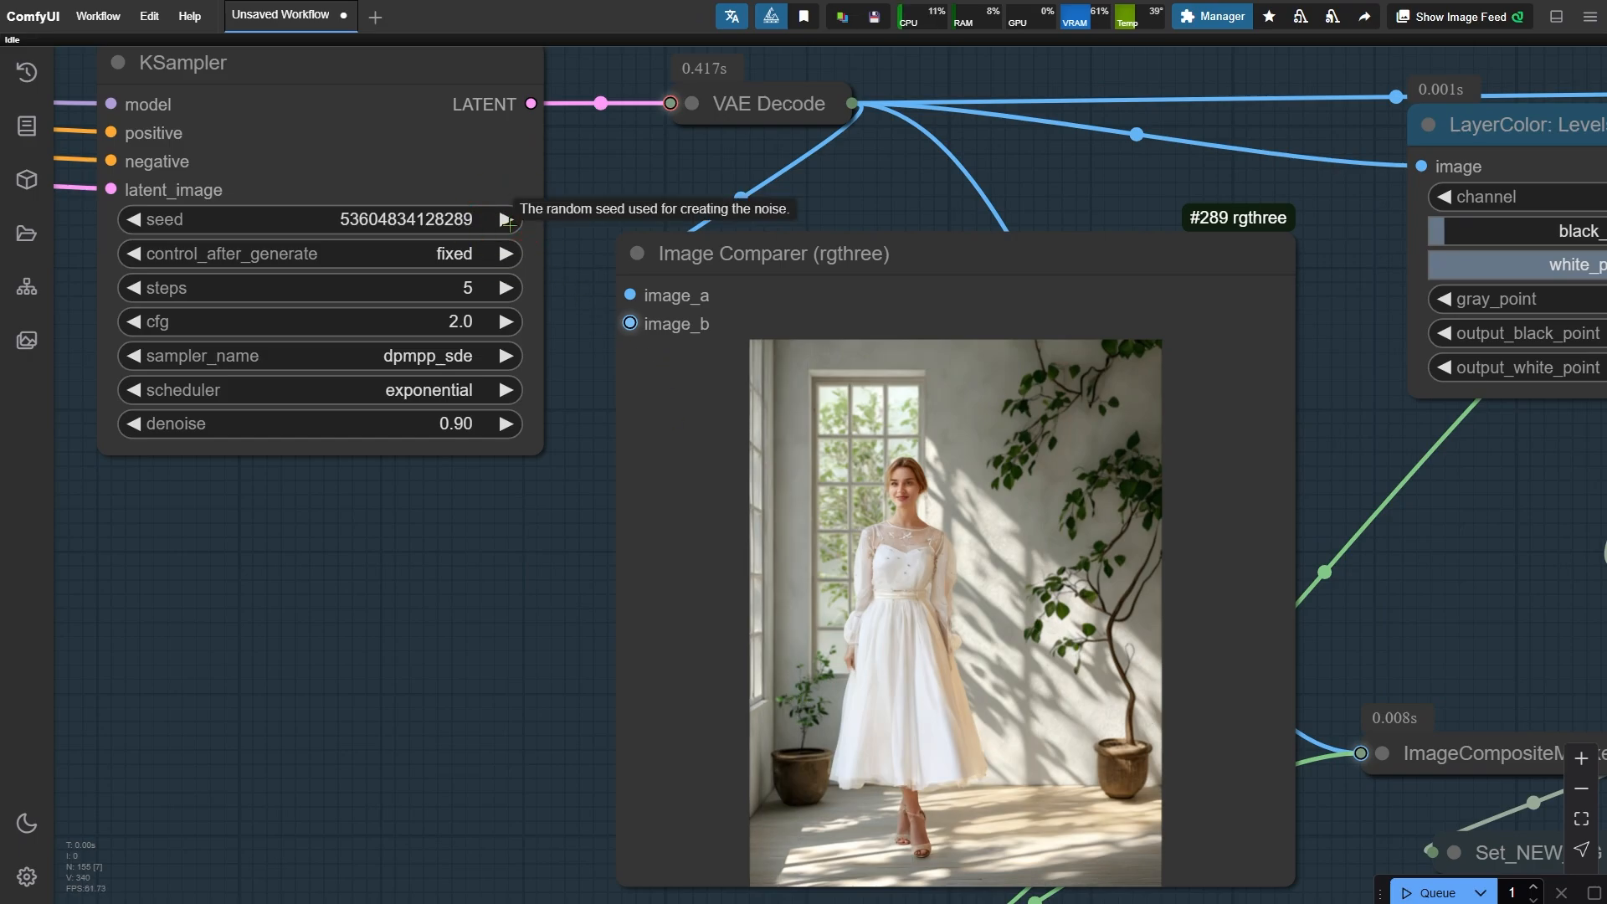
key("ctrl+Return")
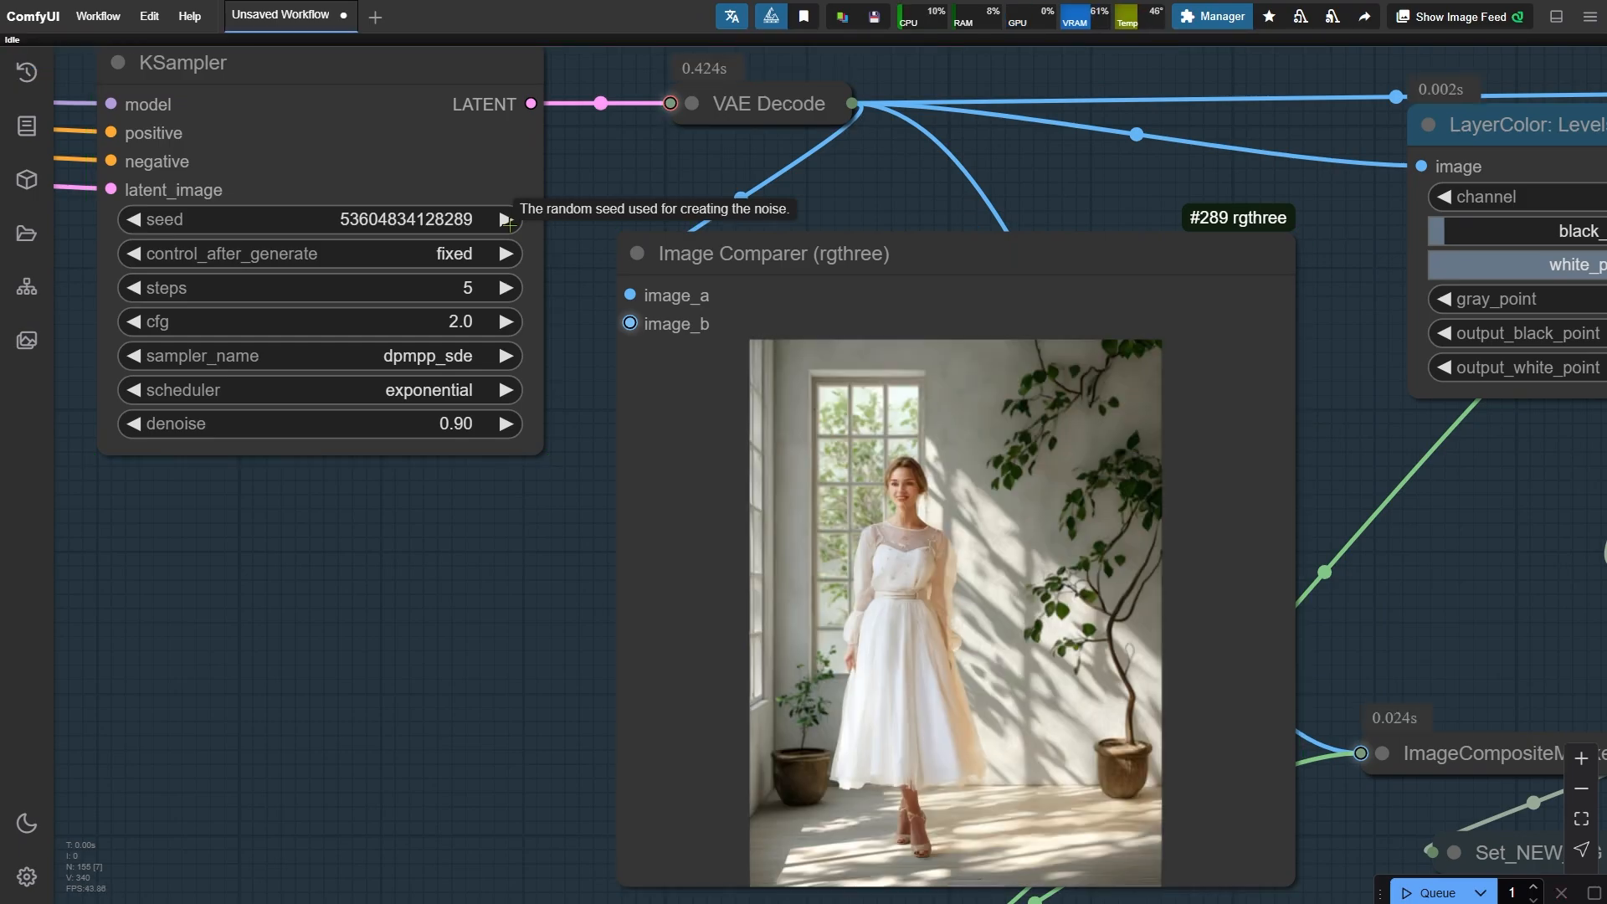
left_click(505, 219)
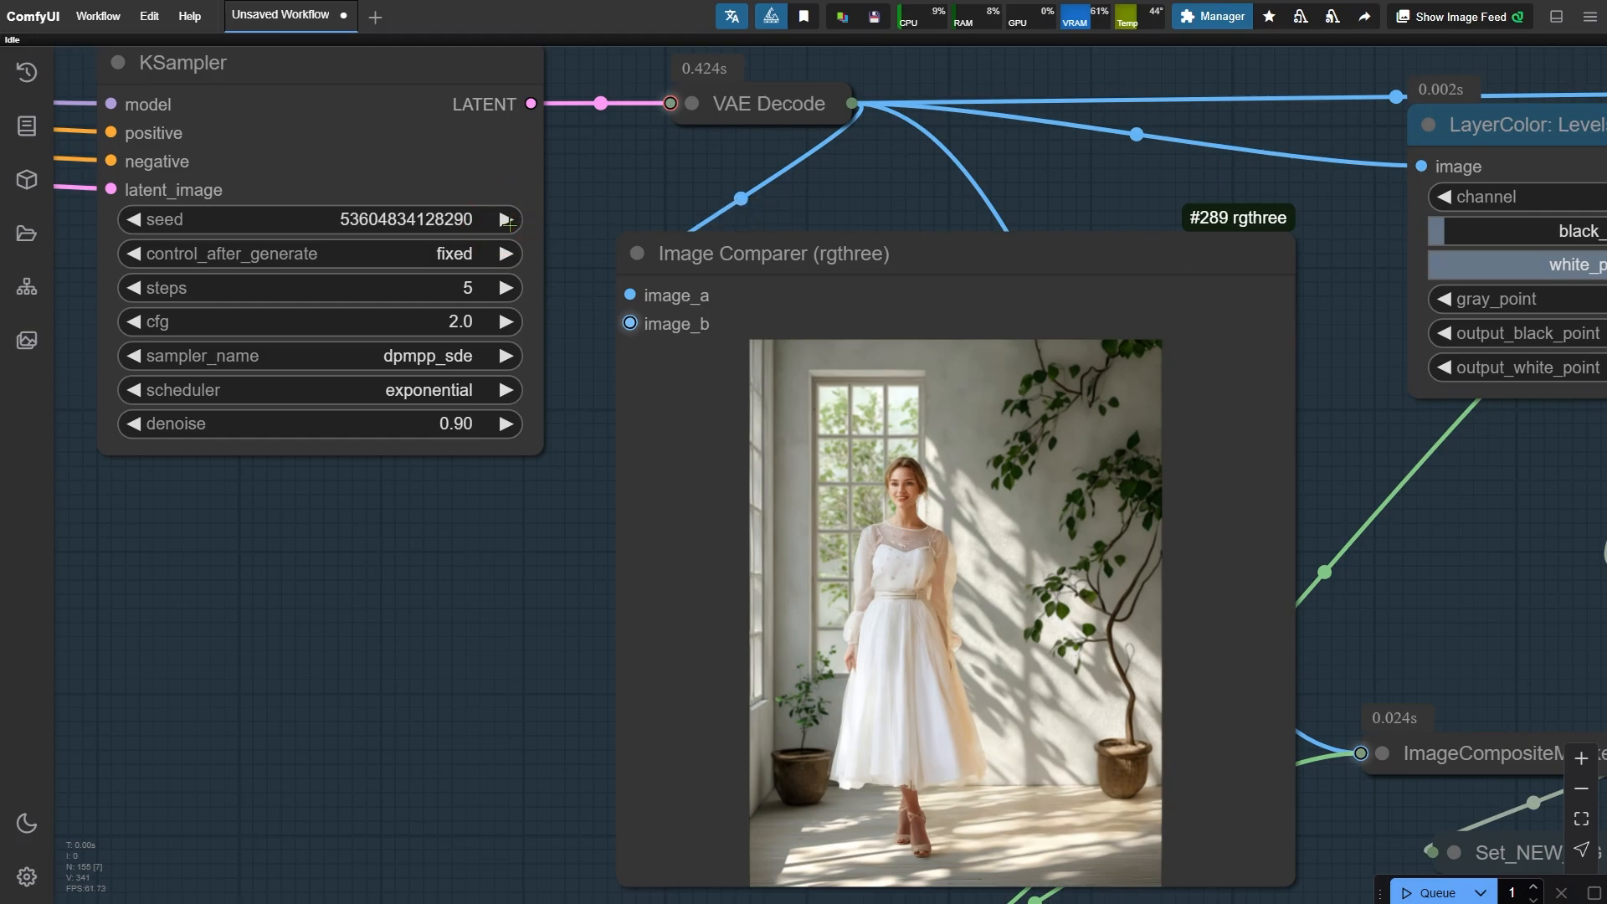
key("ctrl+Return")
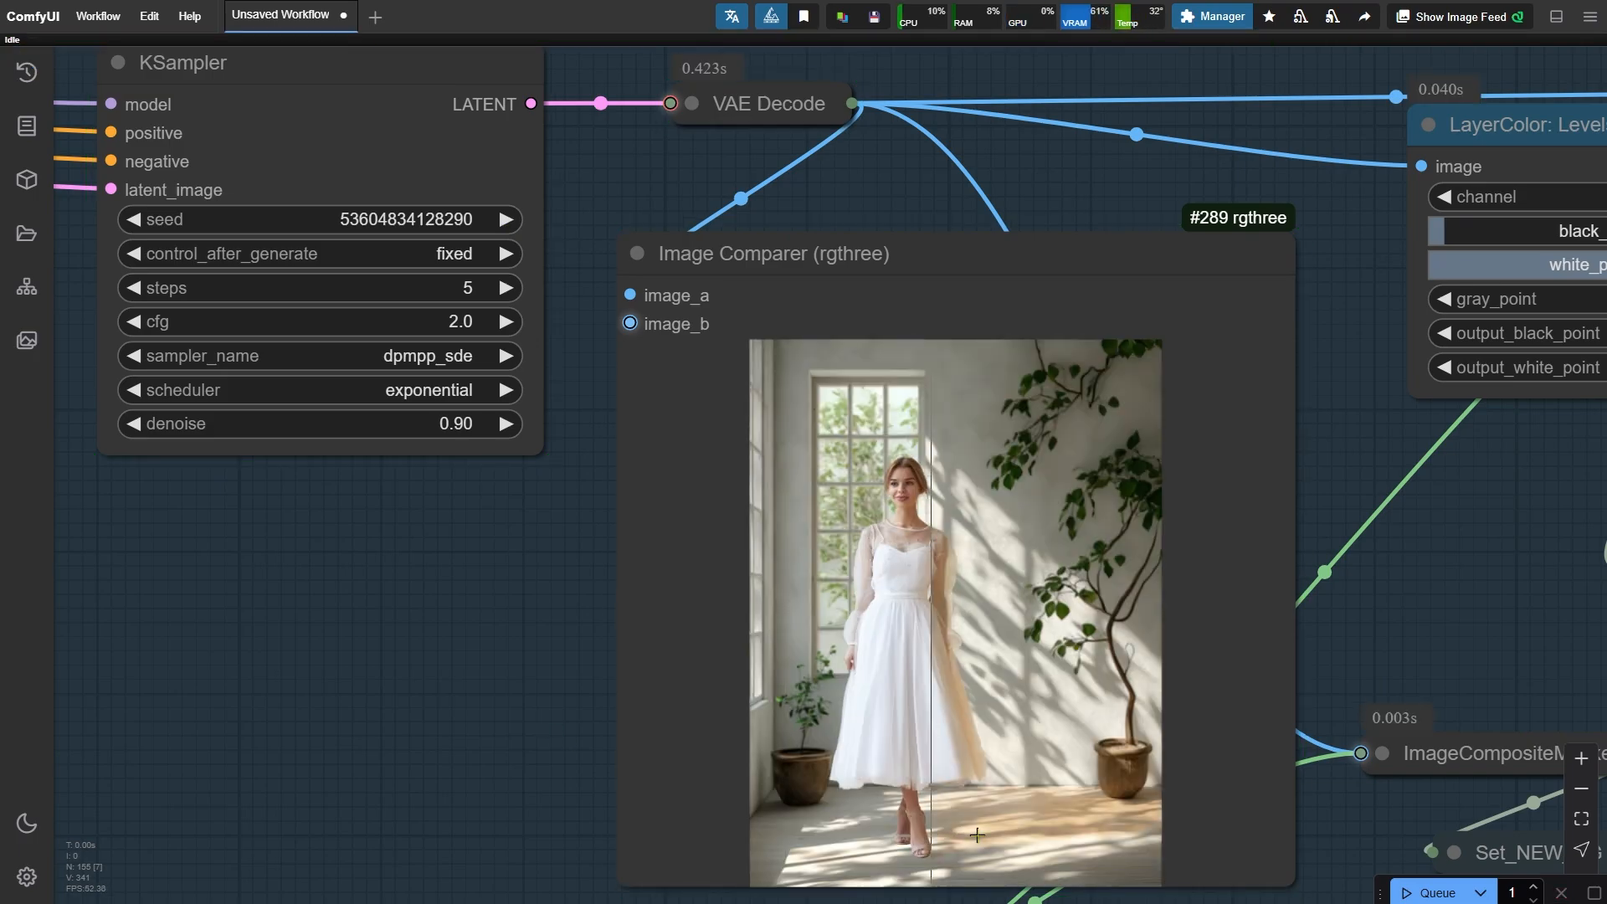
scroll(1000, 812, "up", 4)
scroll(952, 753, "up", 4)
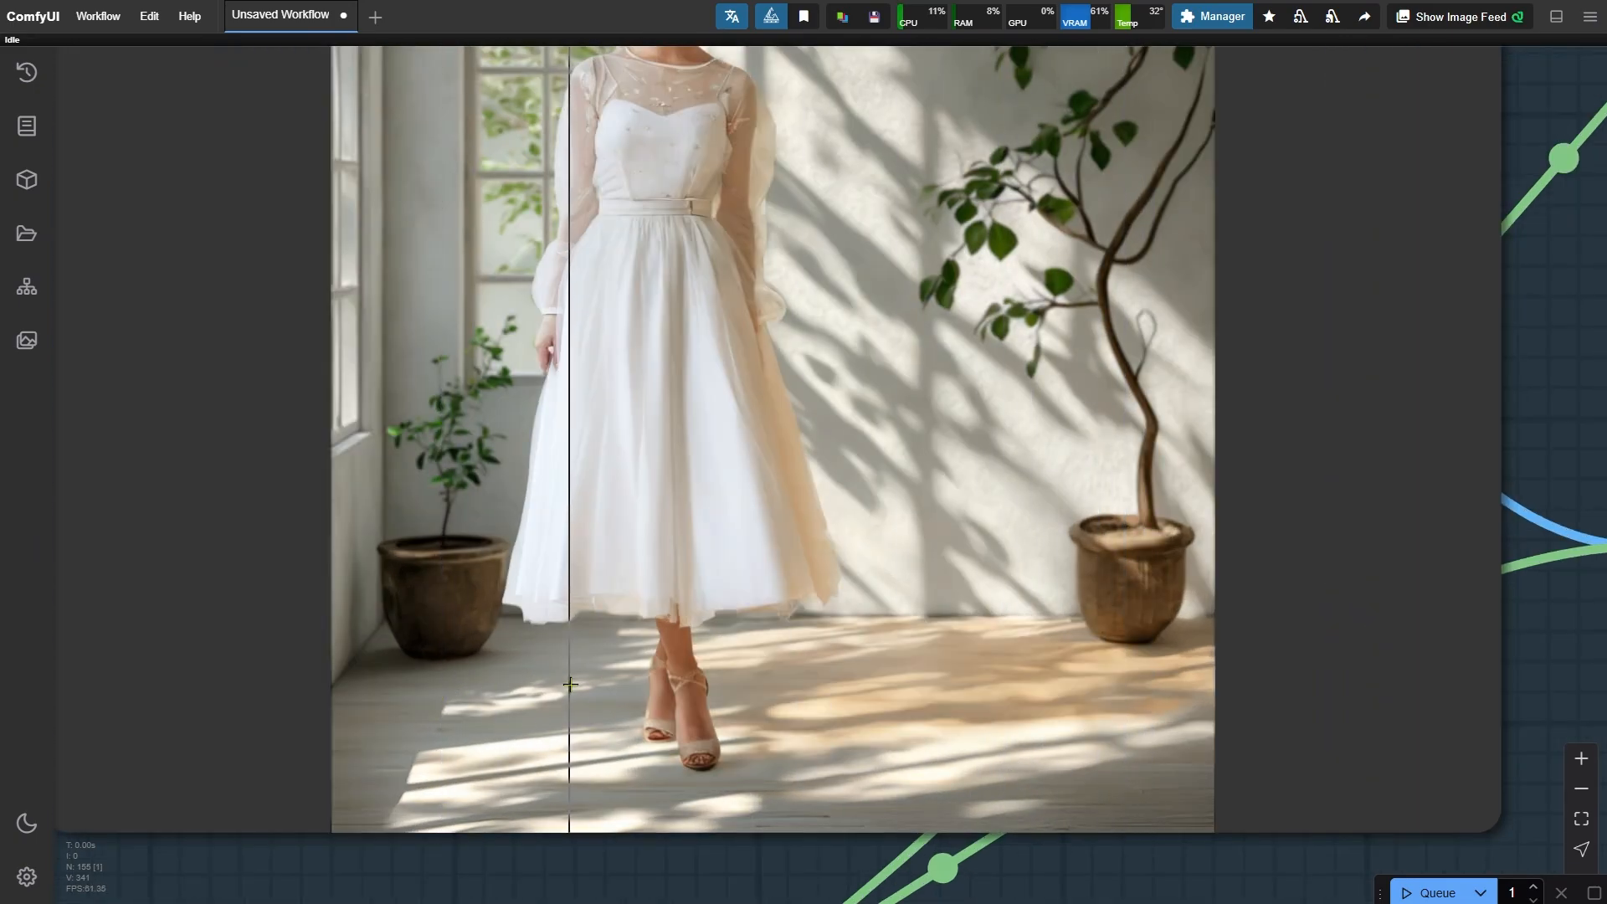
scroll(670, 719, "down", 5)
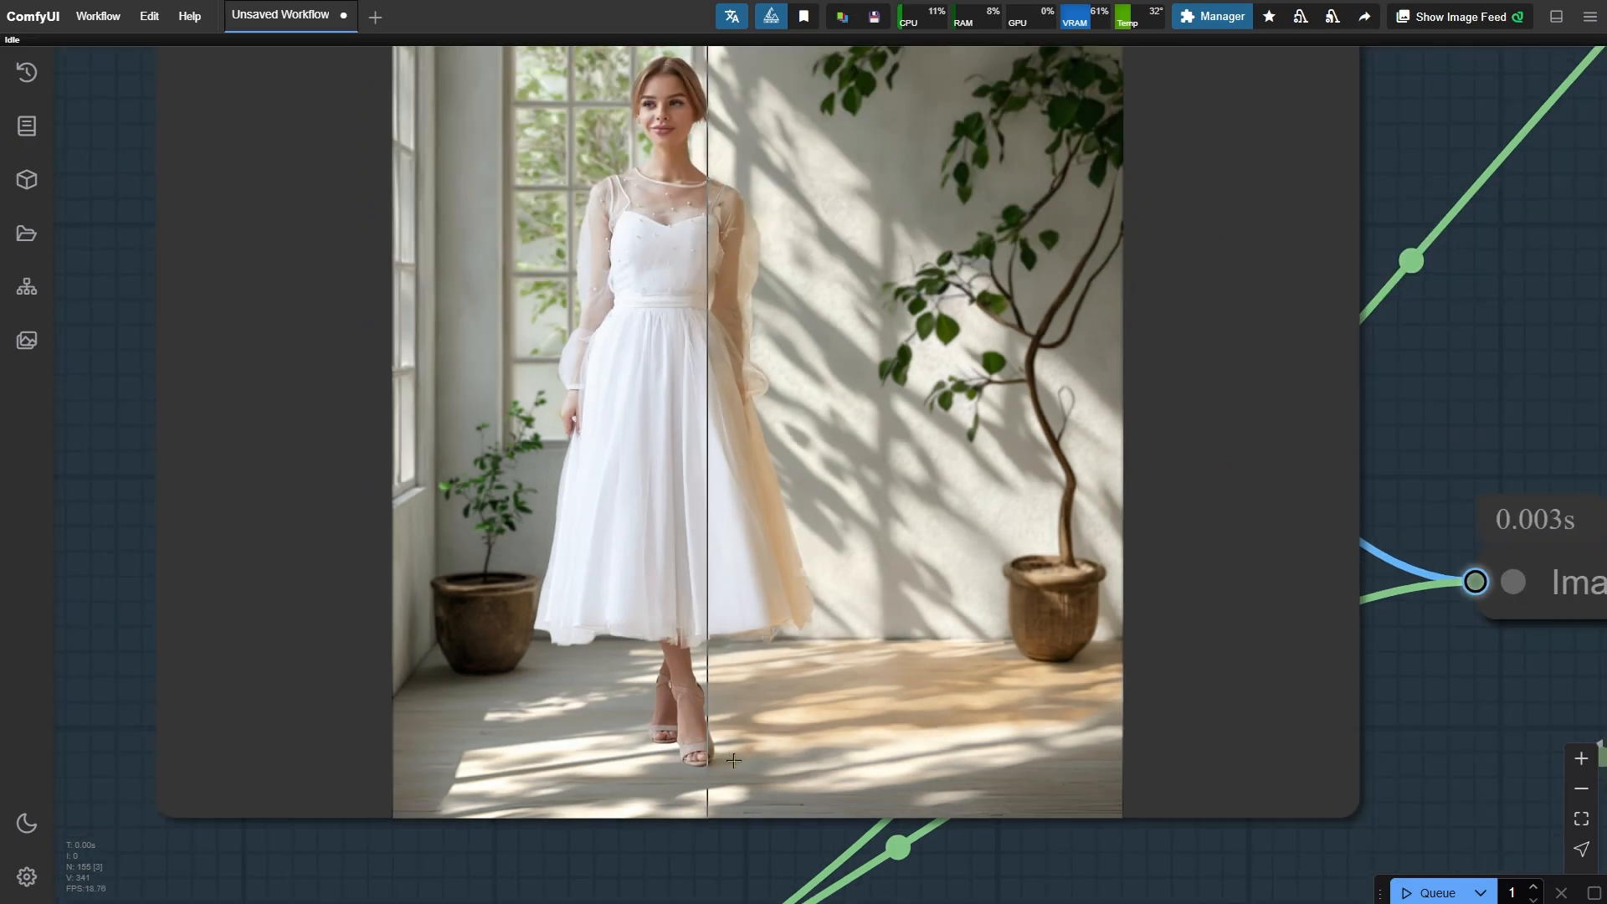
scroll(569, 545, "down", 2)
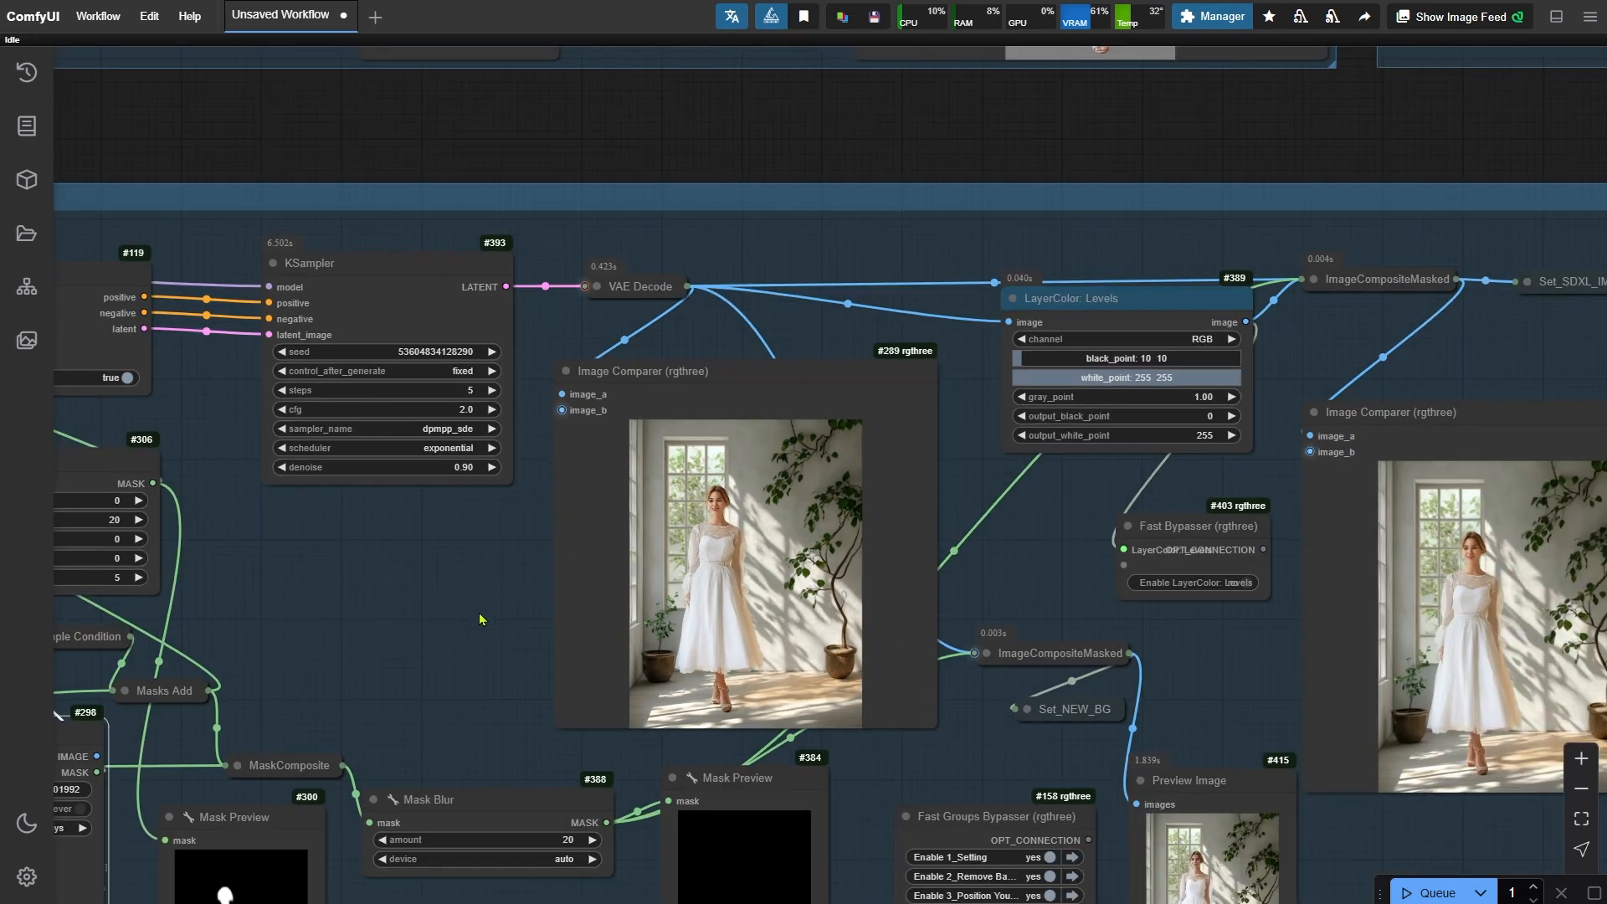
- Set the CR Image Input Switch to input 2 for the subject-only Canny edges and run the workflow
left_click_drag(449, 683, 591, 500)
left_click(1211, 717)
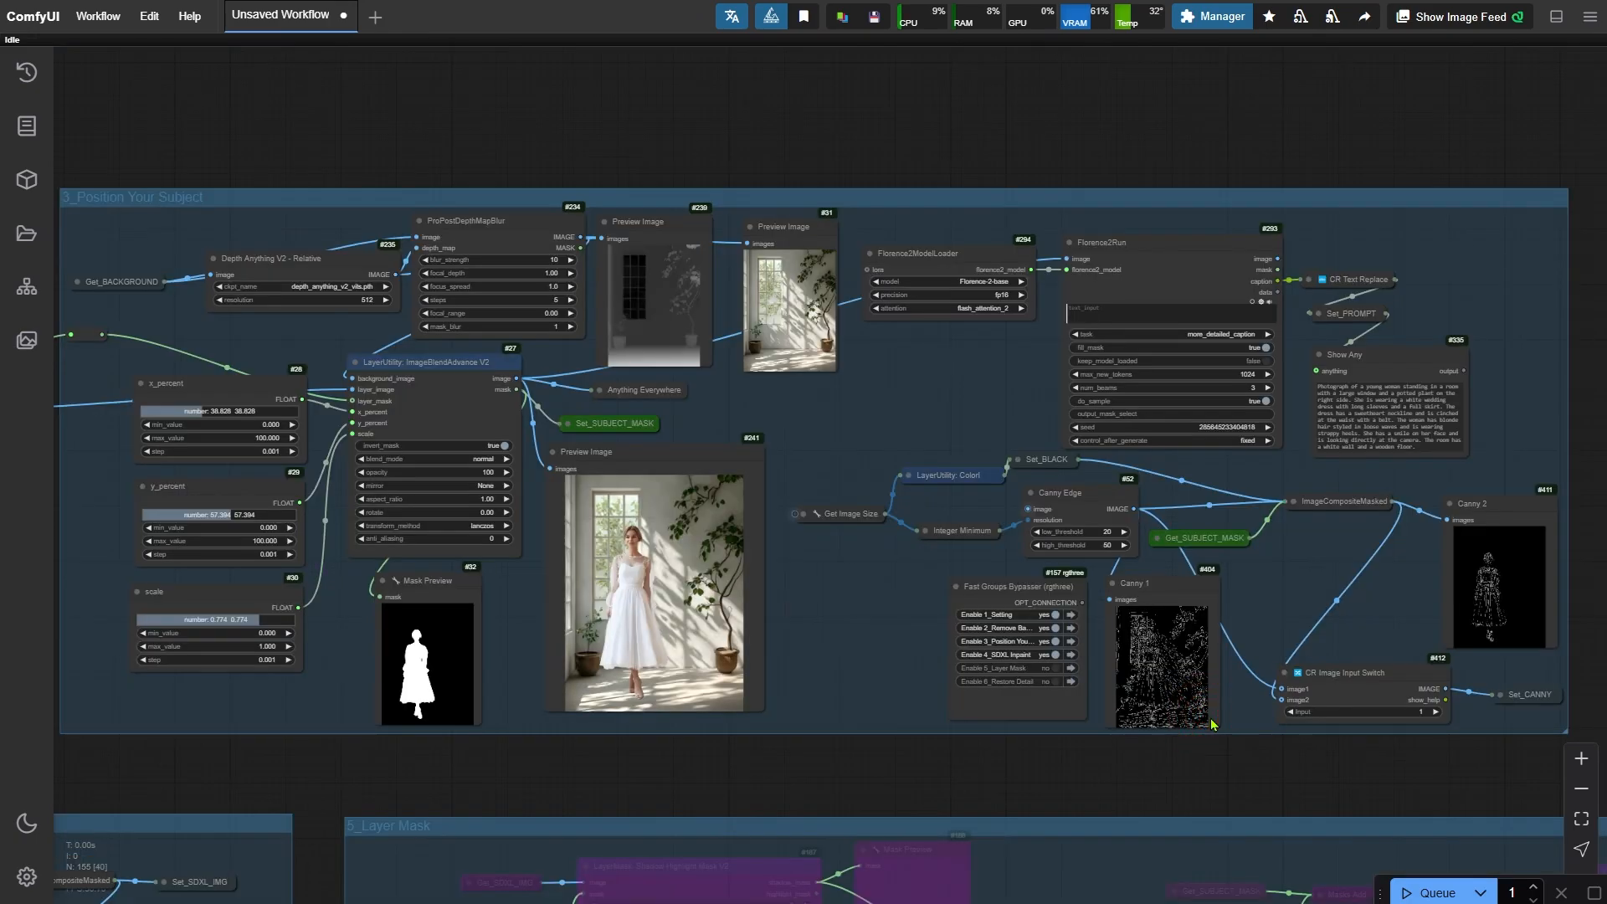
scroll(1356, 745, "up", 10)
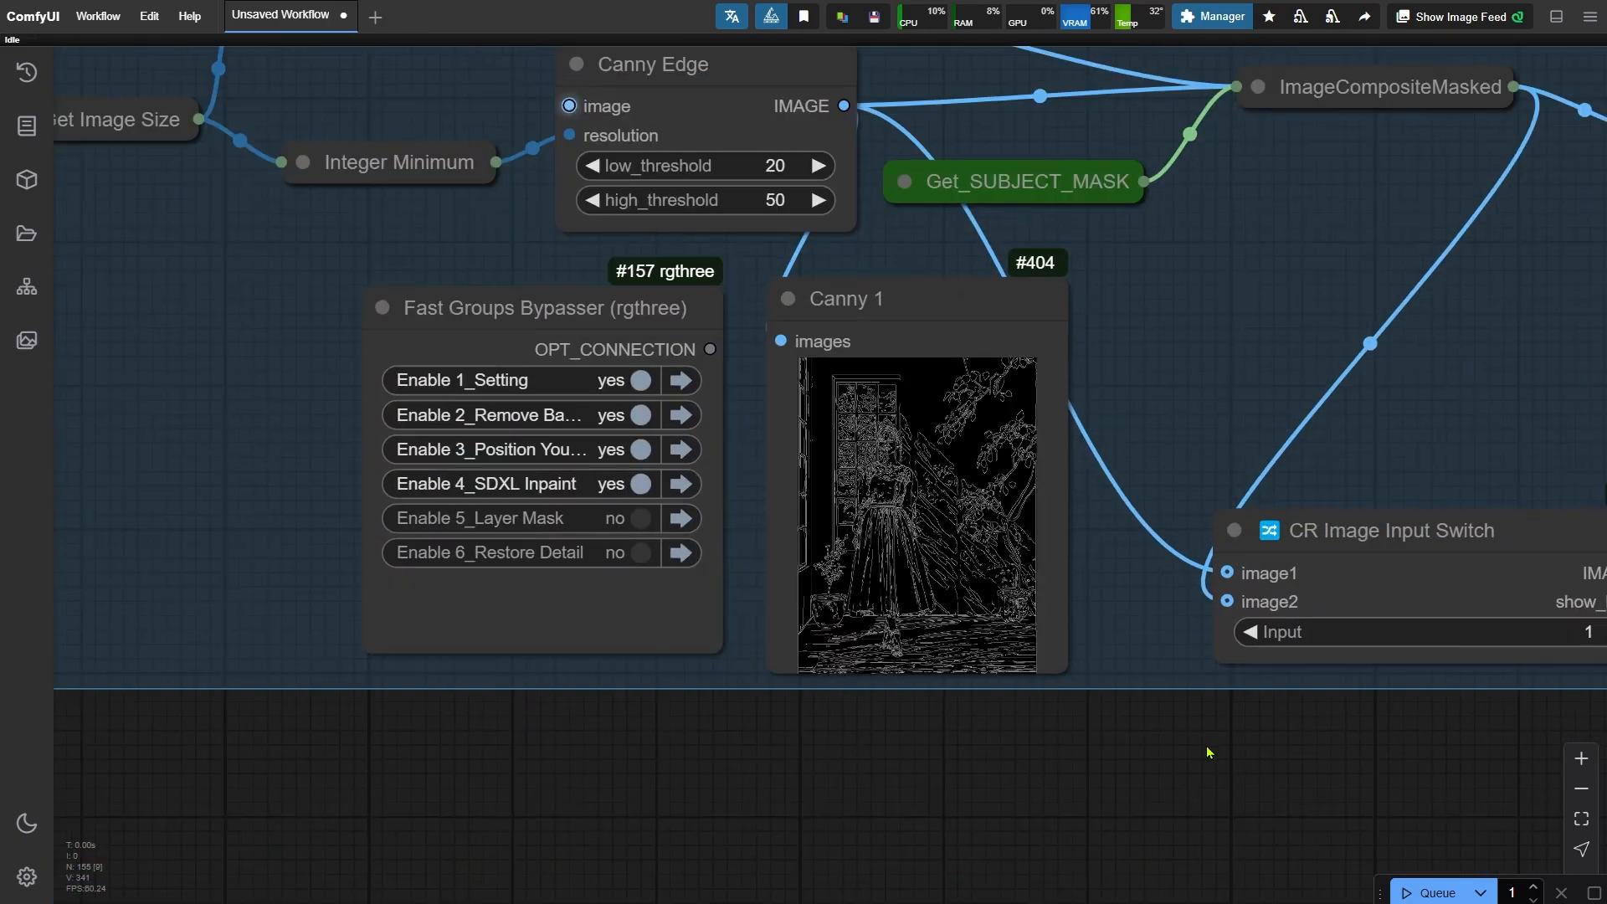
left_click_drag(1209, 756, 1013, 816)
left_click(765, 371)
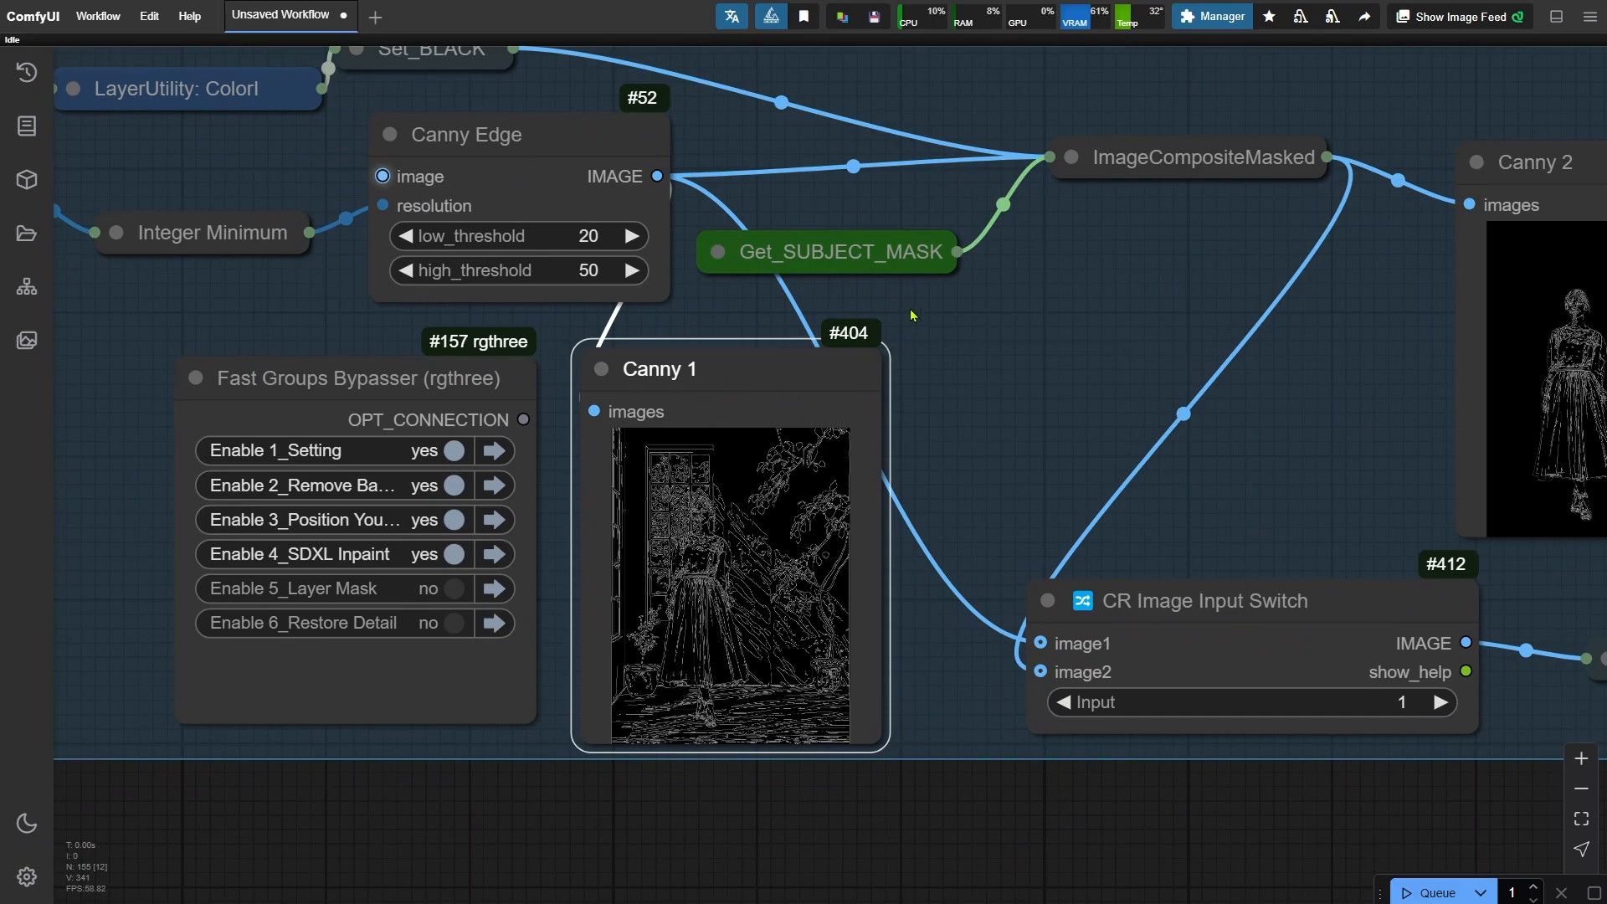
left_click_drag(1022, 751, 662, 778)
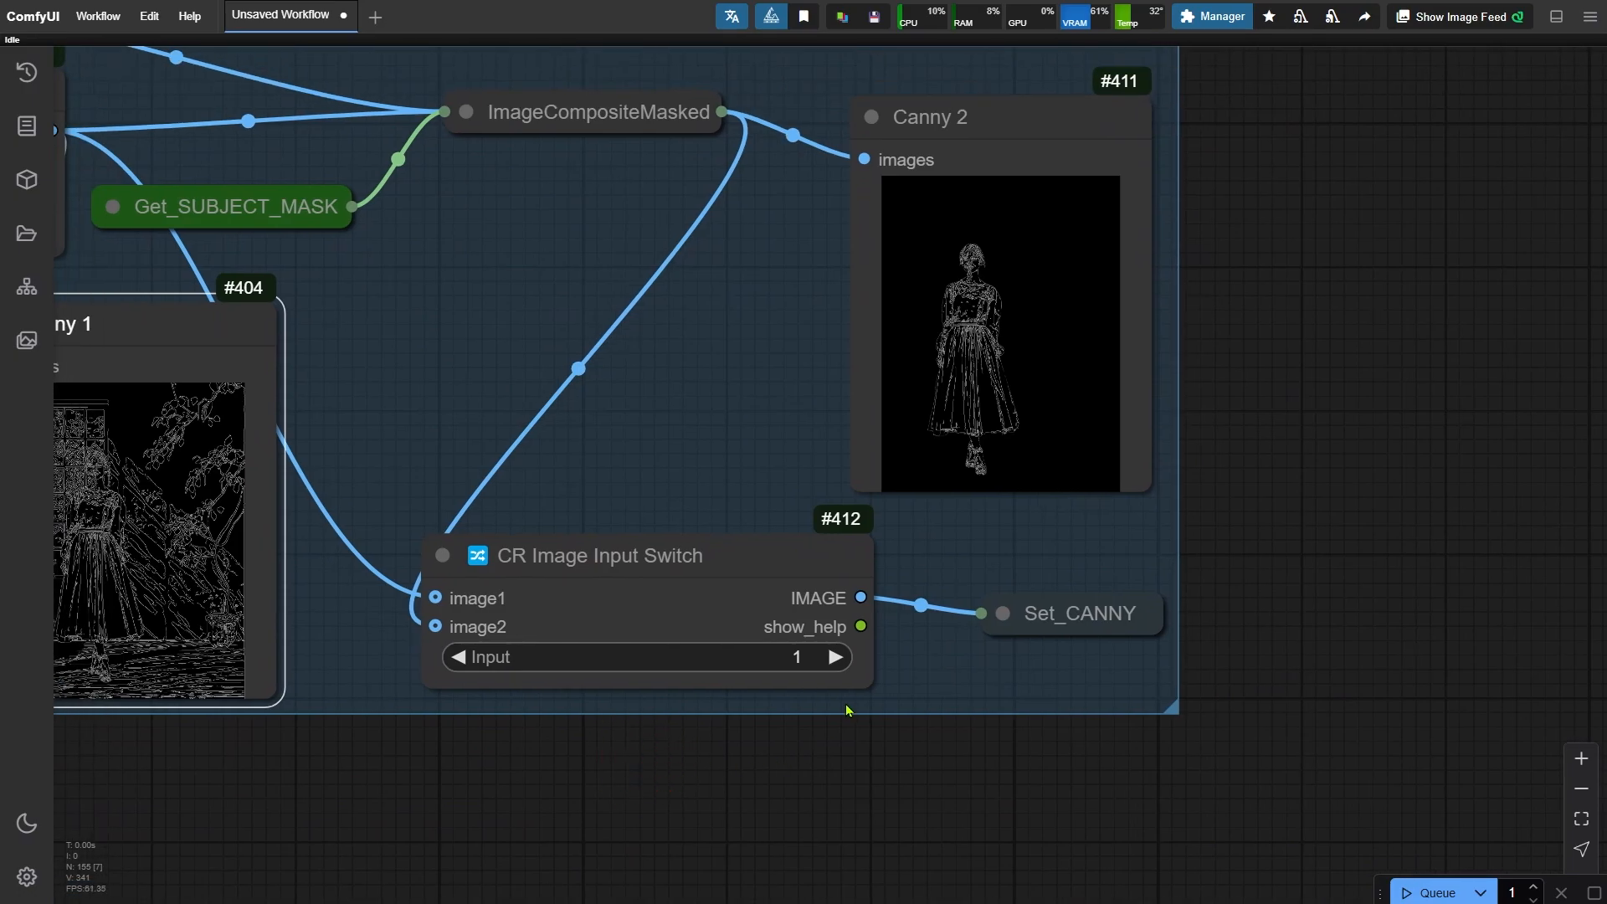
left_click(834, 658)
left_click(976, 113)
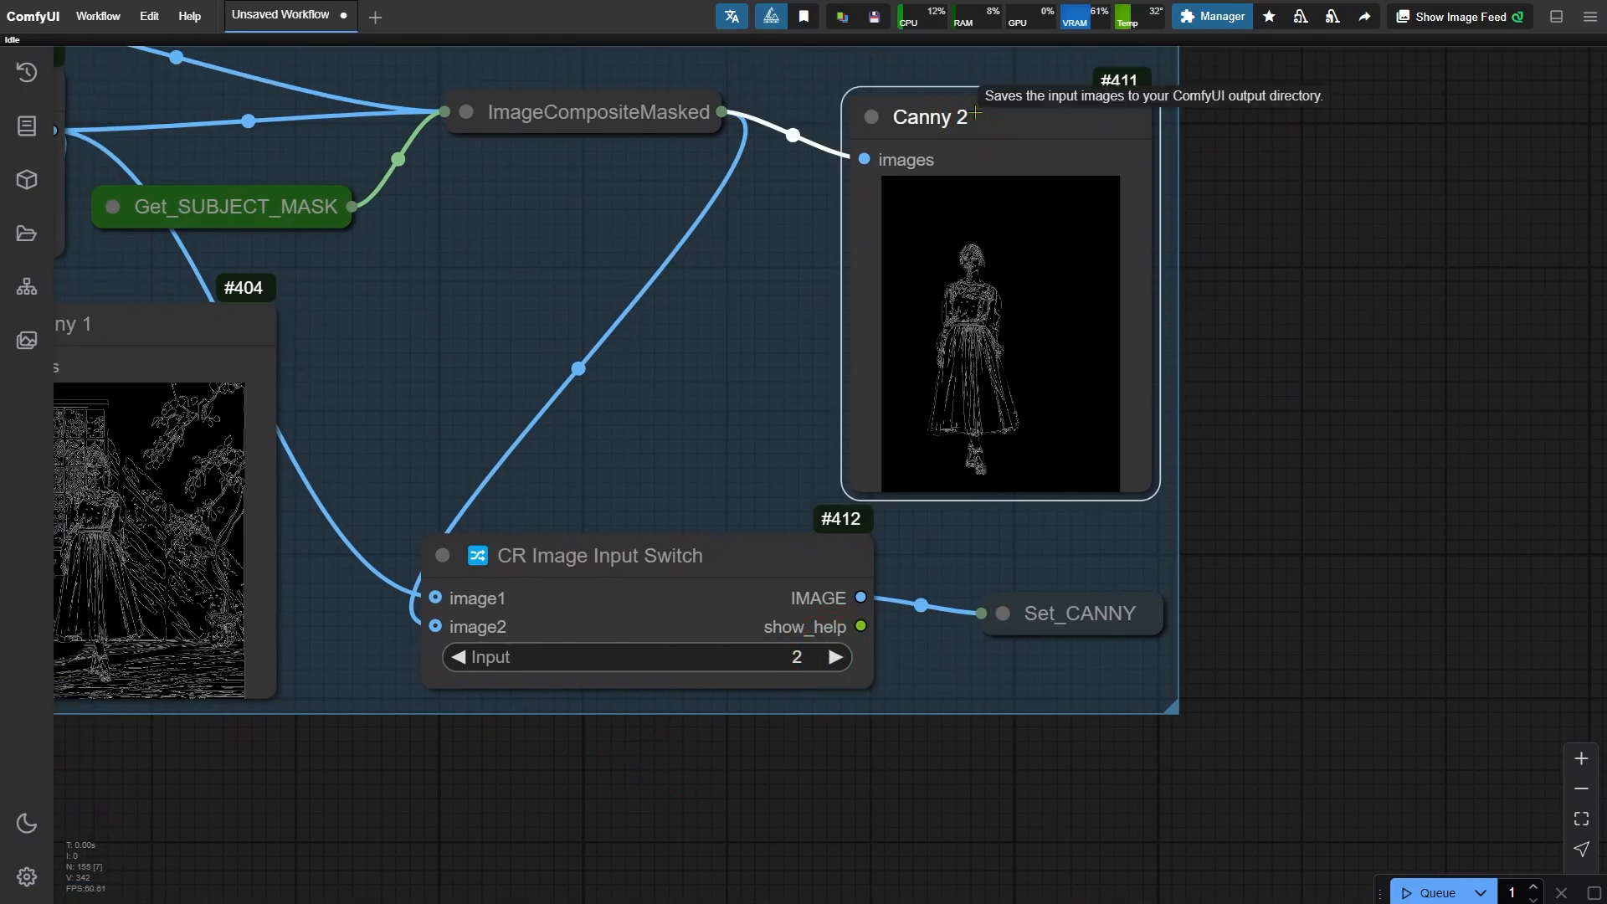
left_click_drag(426, 324, 935, 350)
scroll(933, 349, "down", 2)
left_click(492, 503)
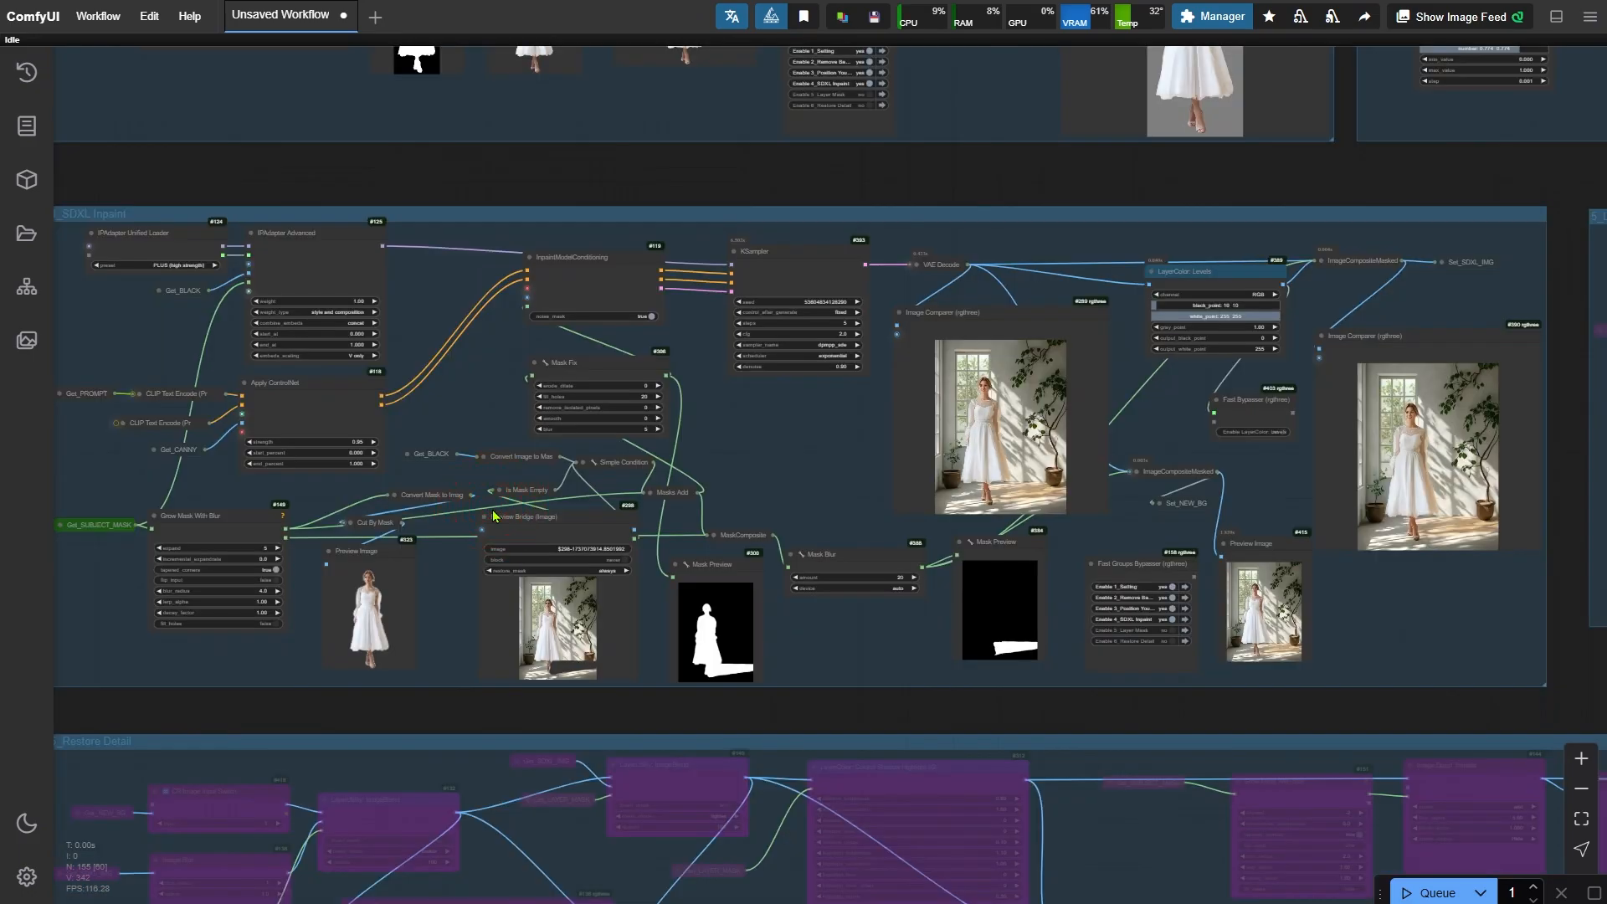
key("ctrl+Return")
- Inspect the new inpainted result in the image comparer
scroll(1109, 303, "up", 9)
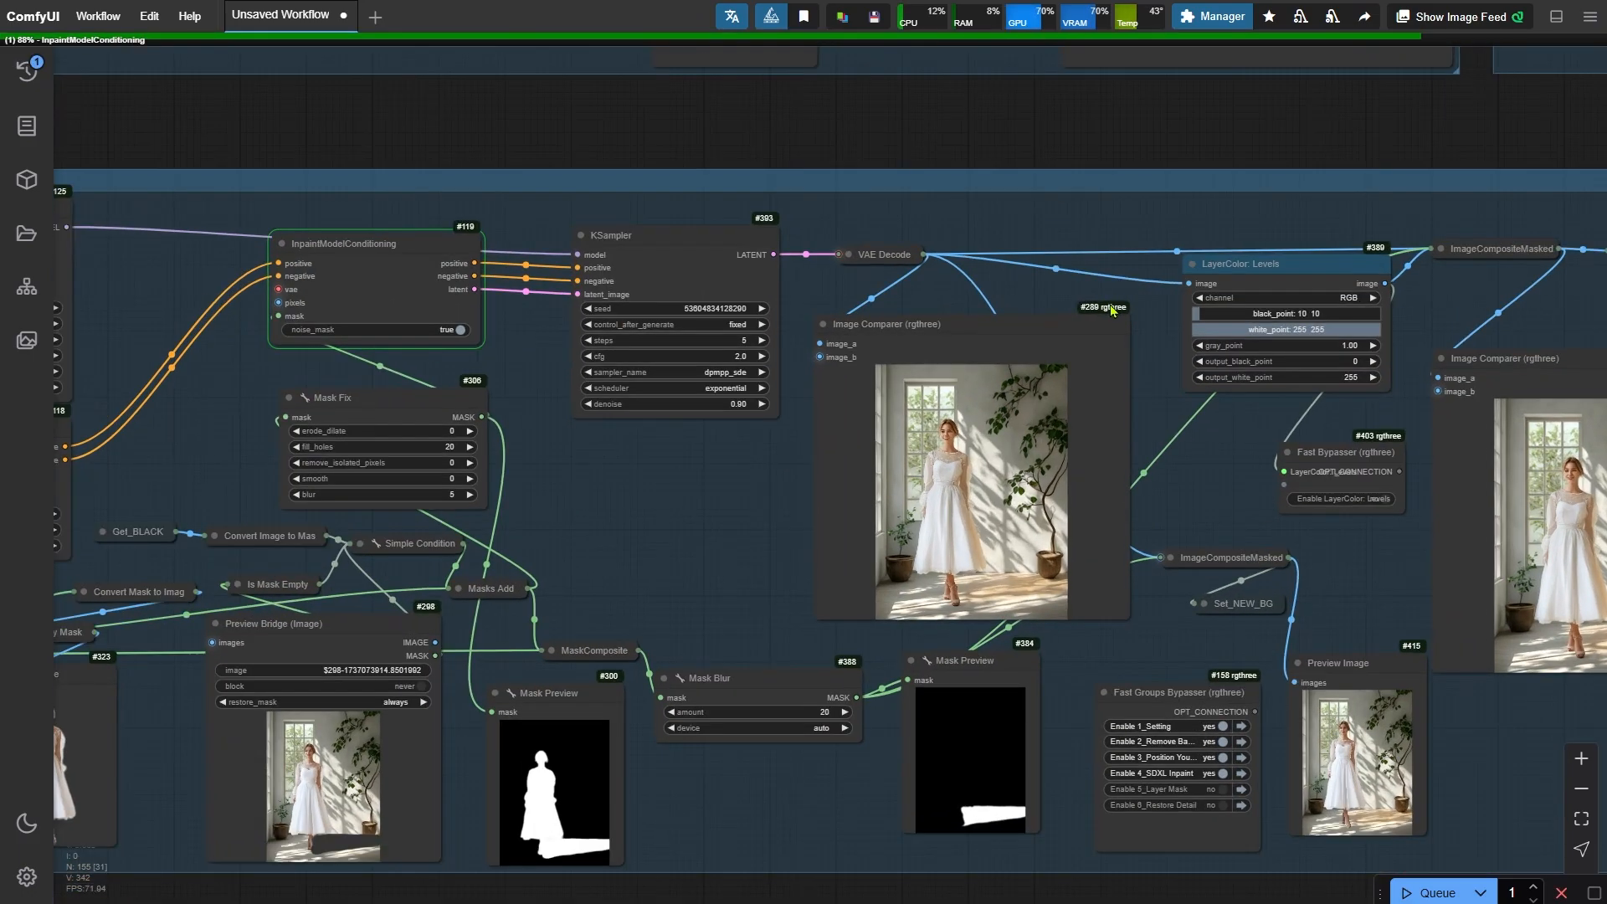
scroll(566, 540, "up", 2)
left_click_drag(566, 540, 513, 474)
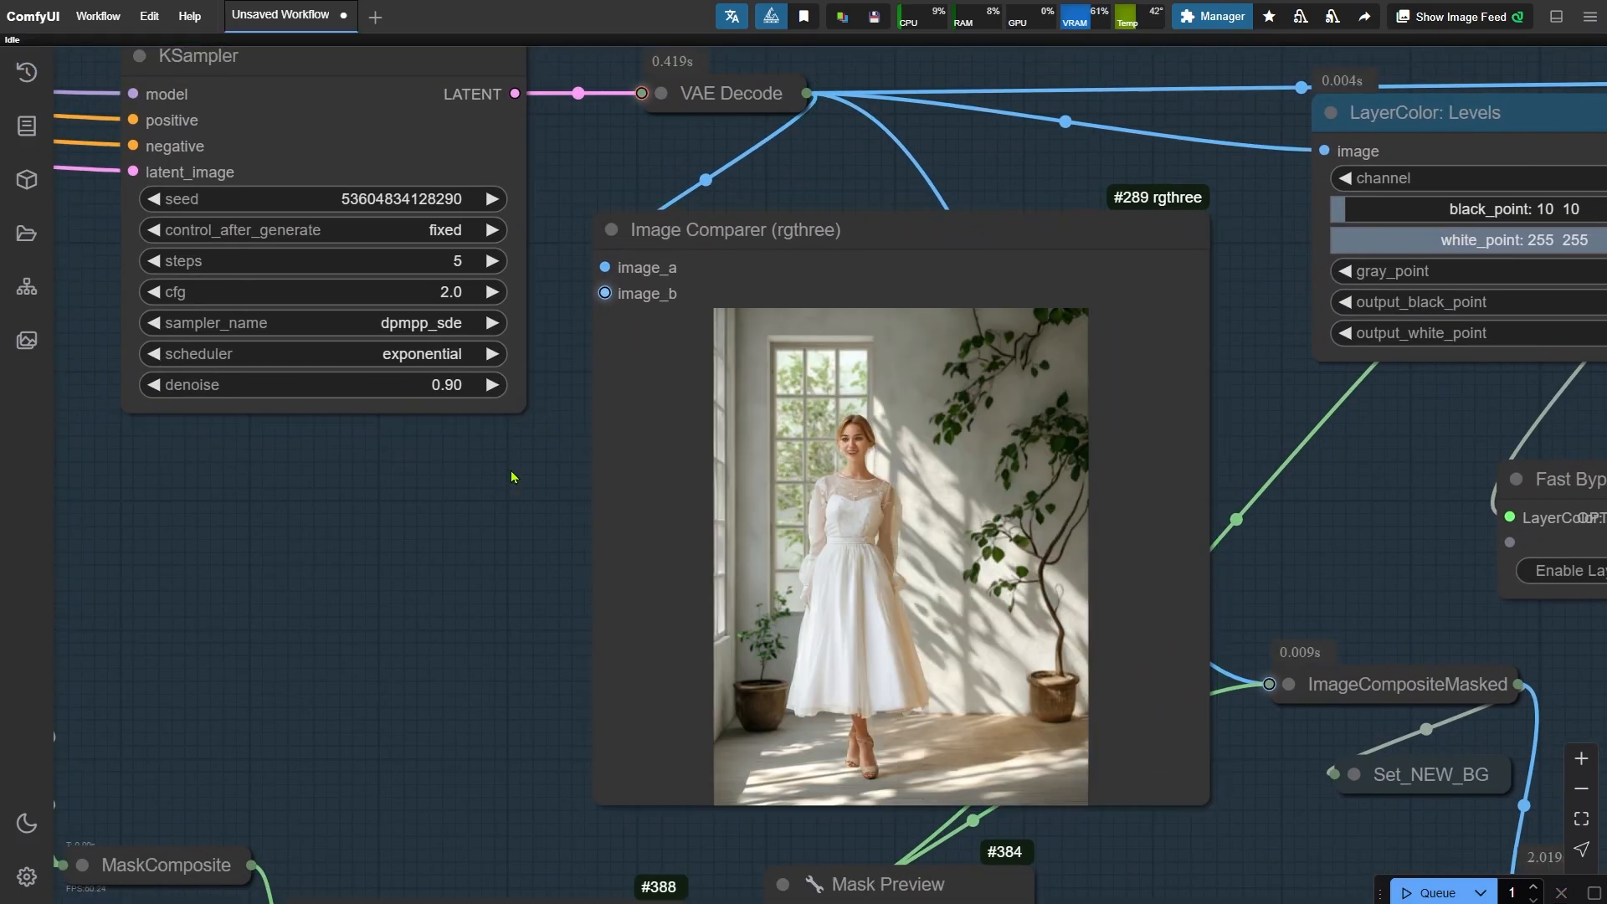
scroll(997, 695, "up", 4)
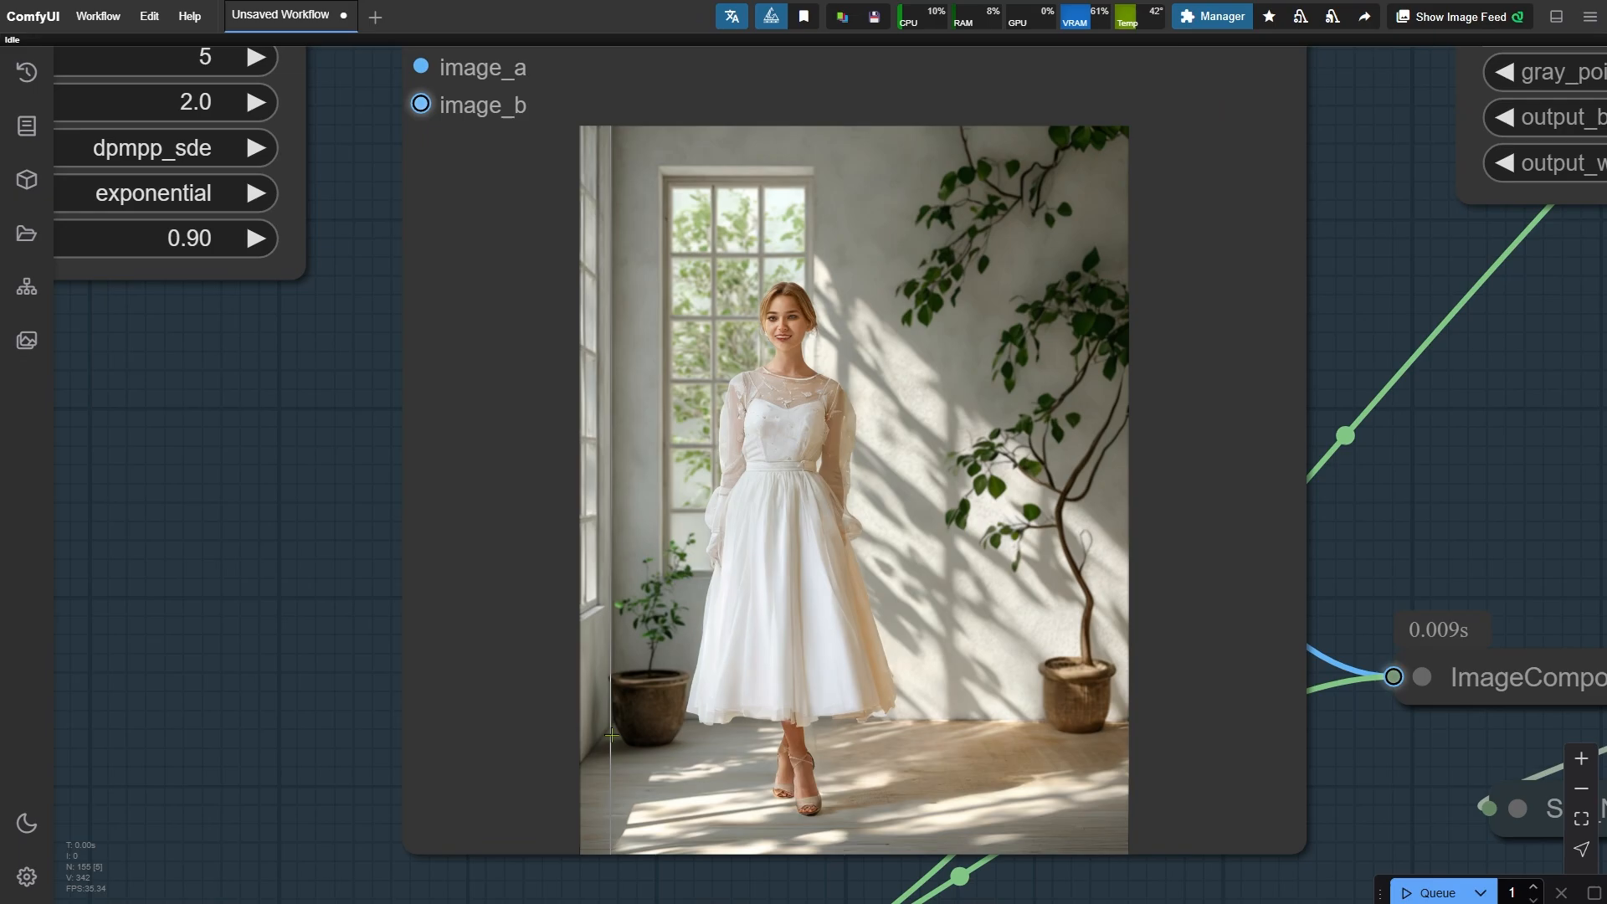
scroll(761, 716, "down", 4)
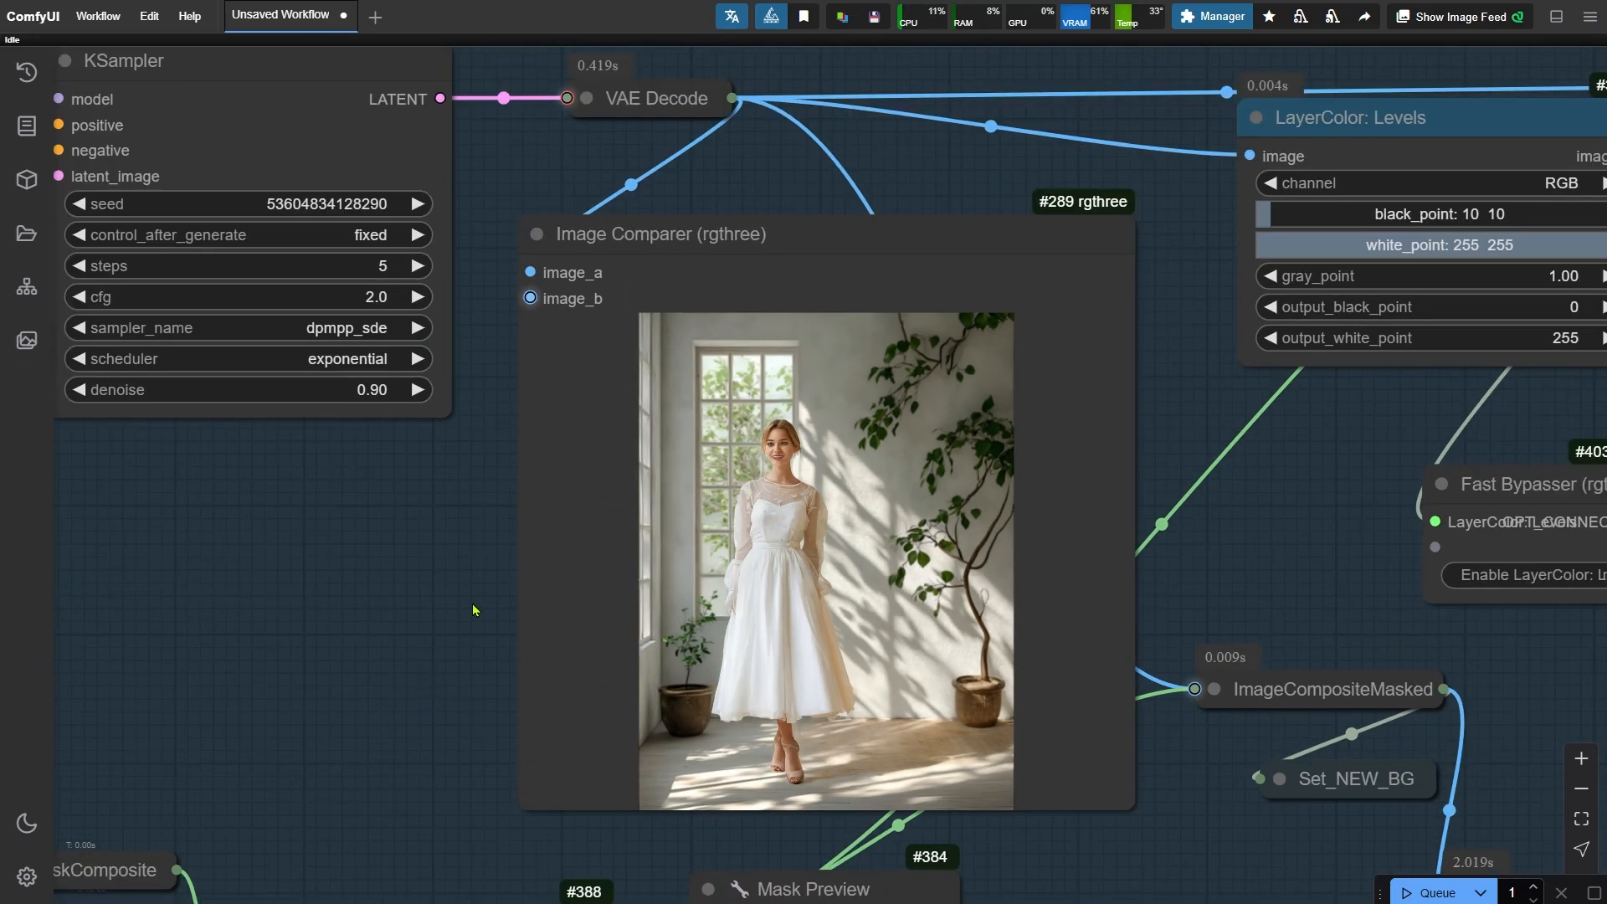
left_click_drag(410, 566, 624, 658)
scroll(528, 583, "up", 3)
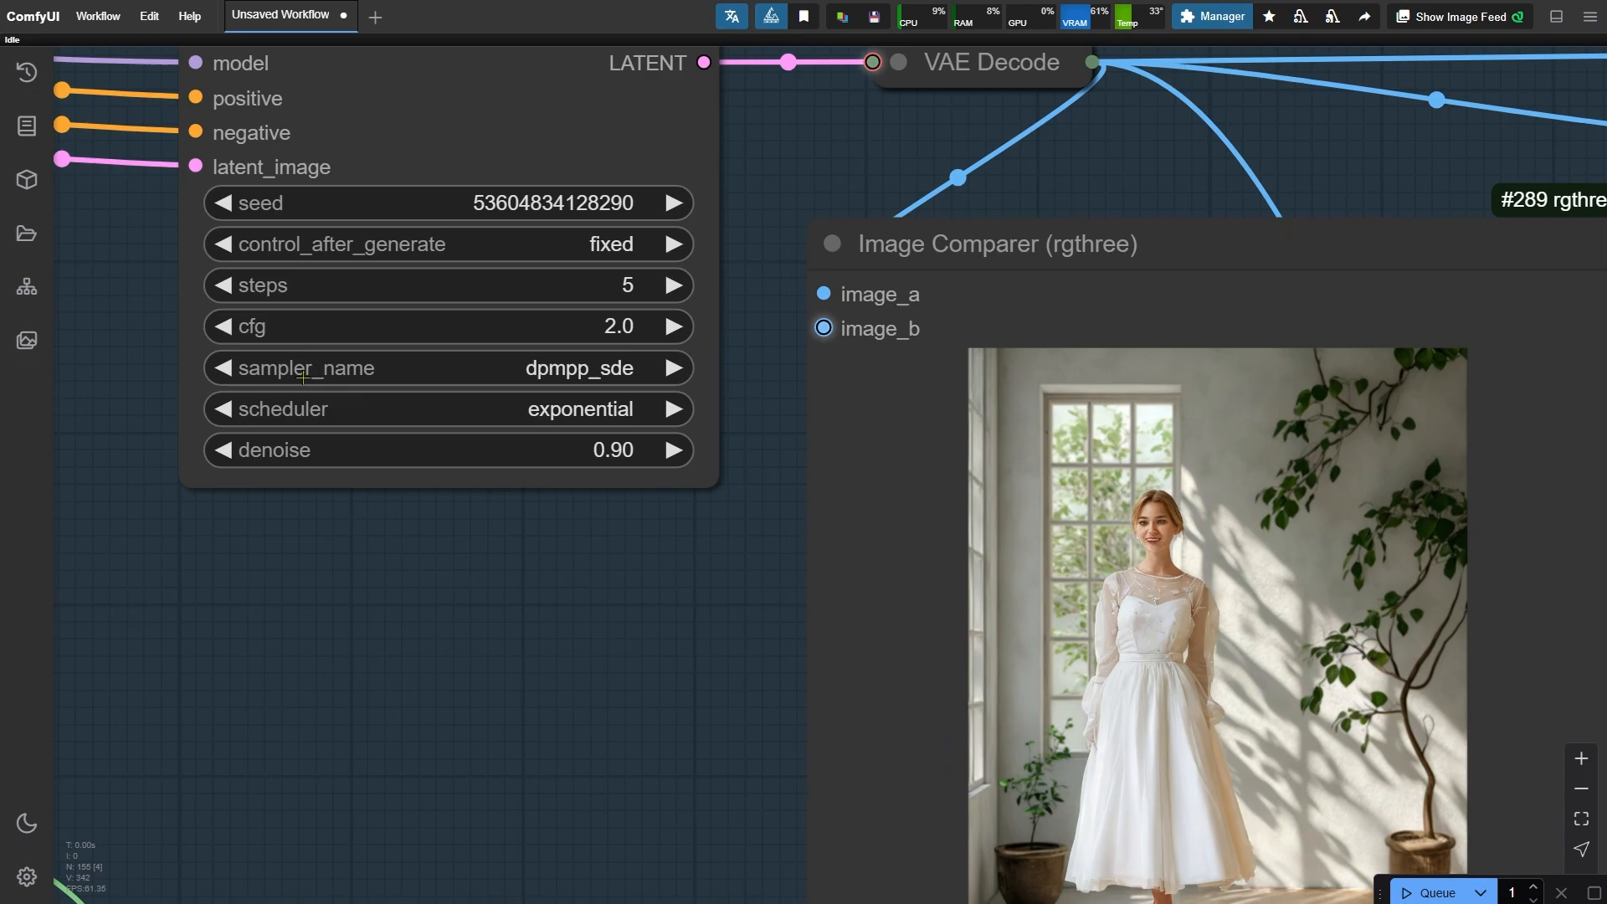
left_click(222, 368)
left_click(672, 368)
left_click(710, 409)
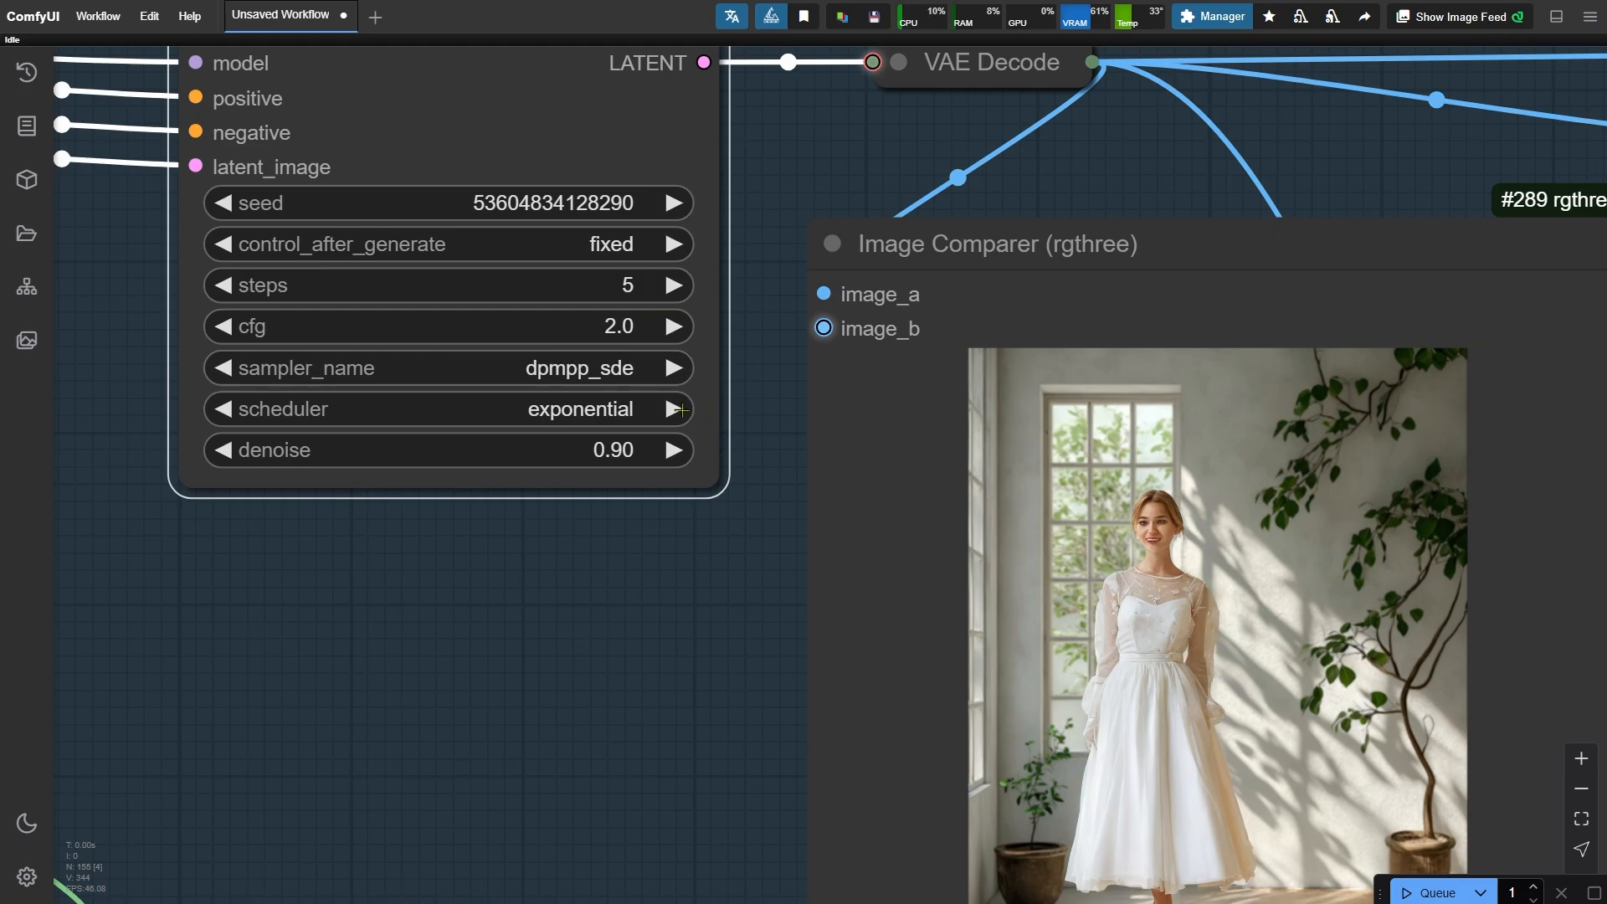
left_click(603, 410)
left_click(814, 740)
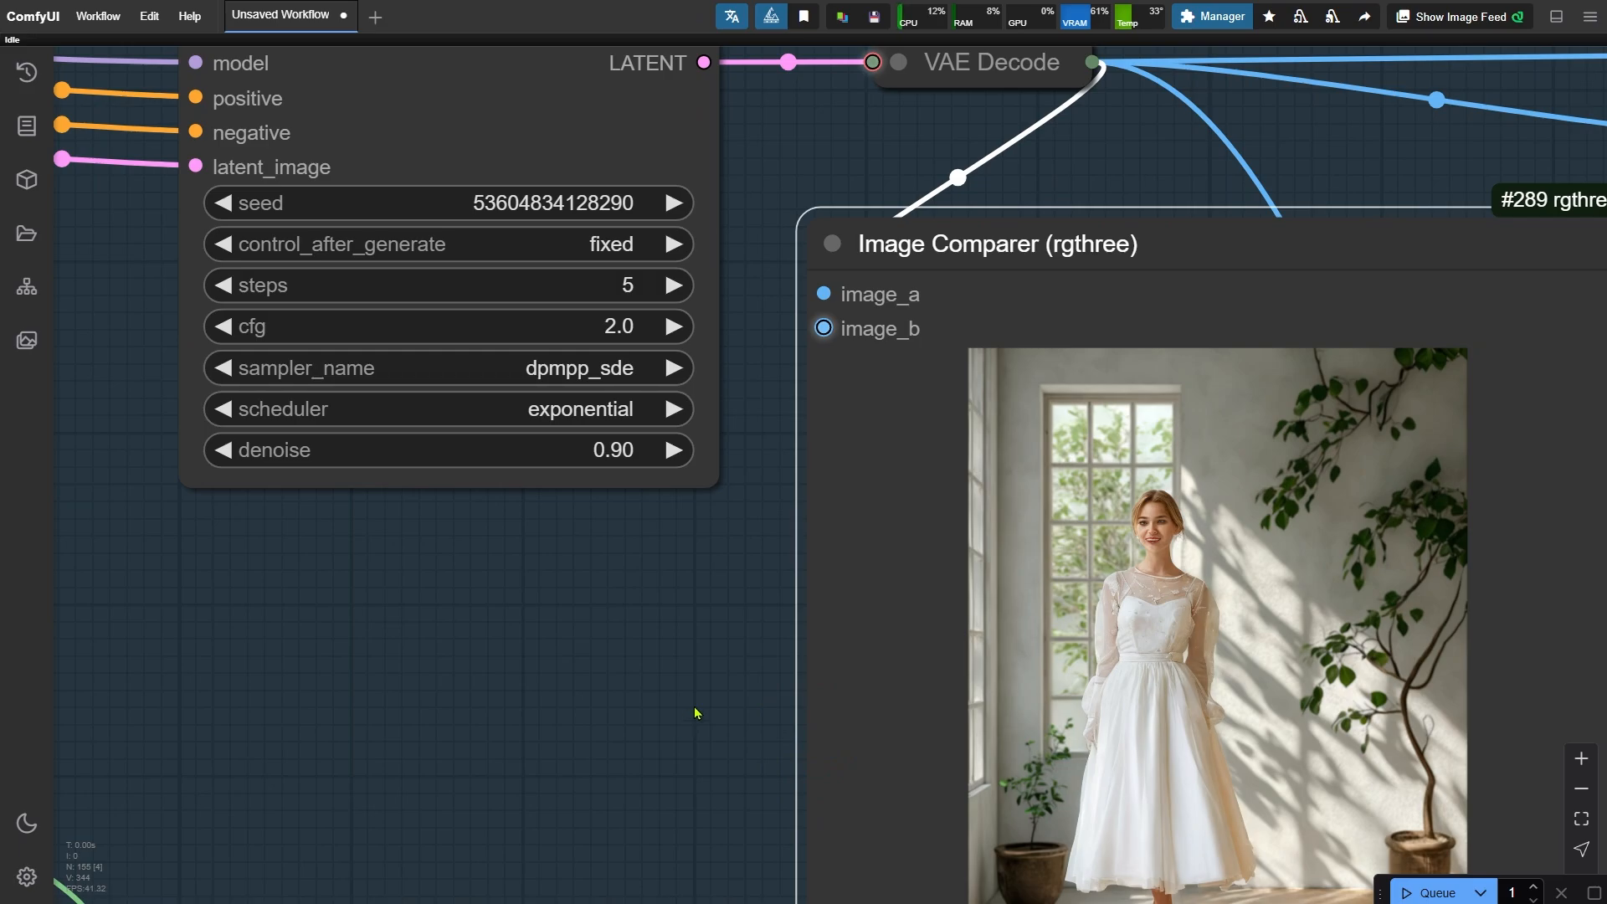
- Enable the Layer Mask and Restore Detail groups in the group bypasser and run the workflow
scroll(694, 713, "down", 8)
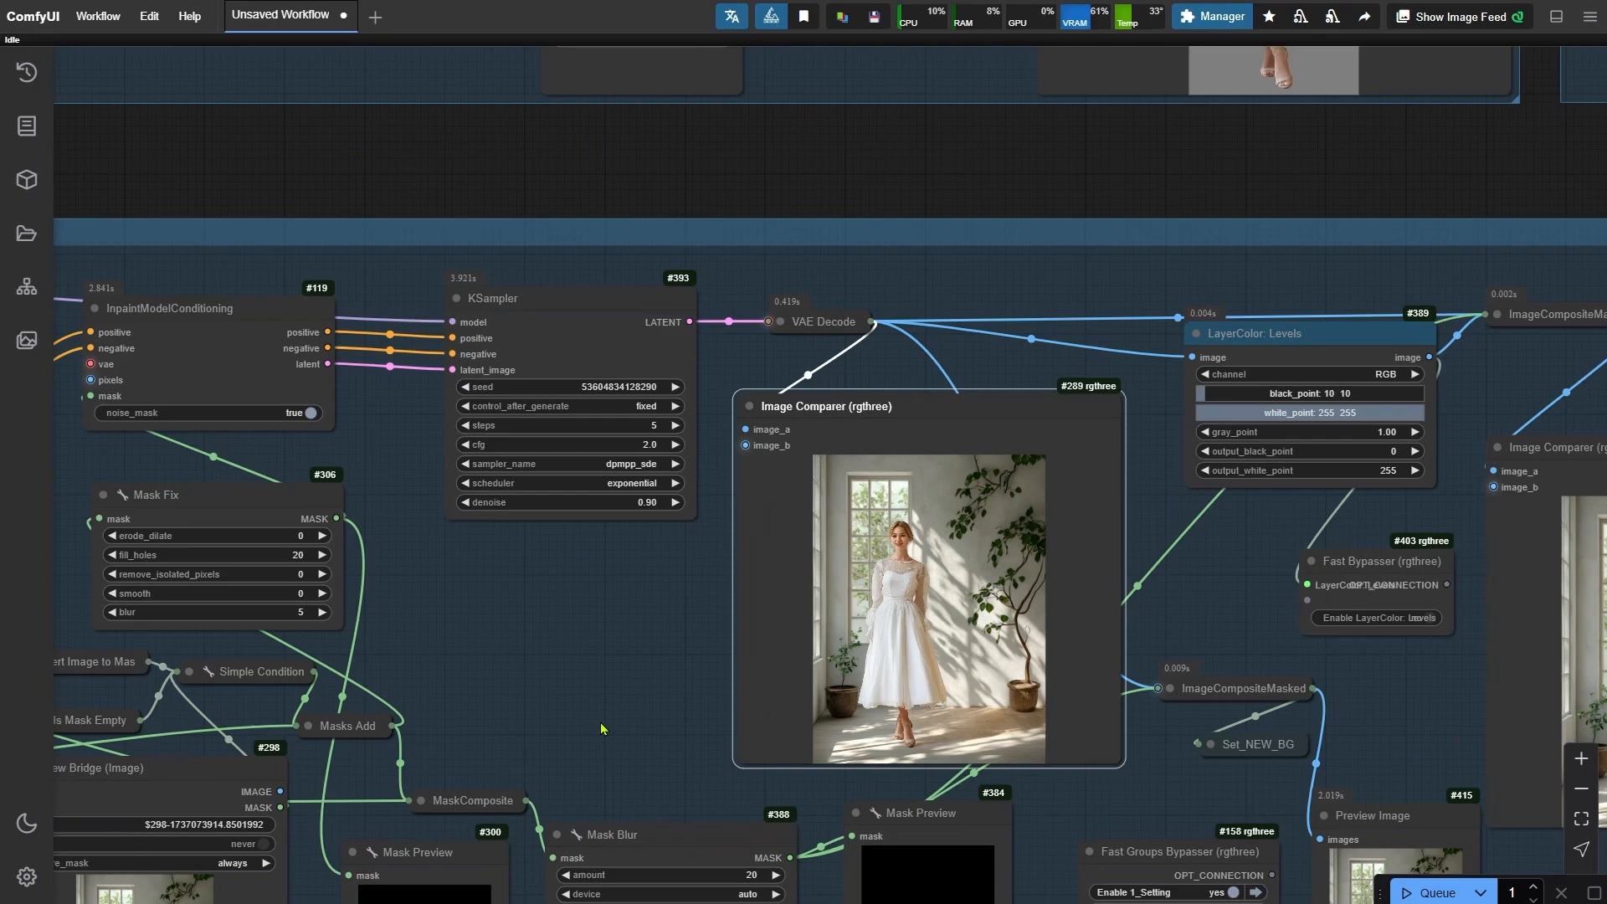
left_click_drag(601, 729, 559, 423)
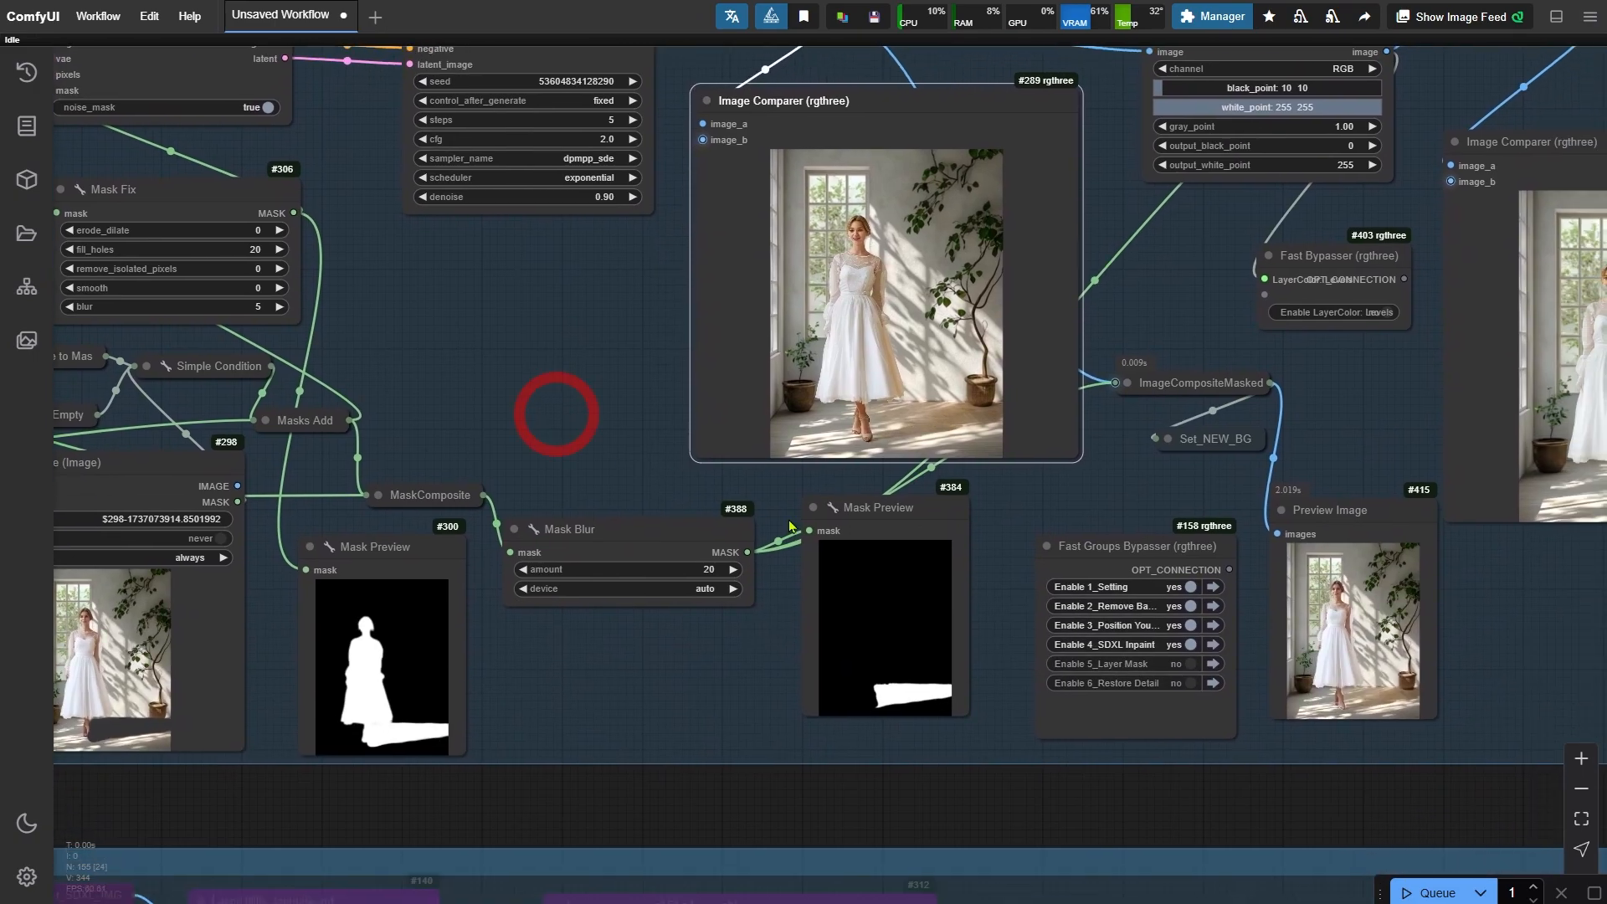
left_click(1178, 664)
left_click(1174, 683)
key("ctrl+Return")
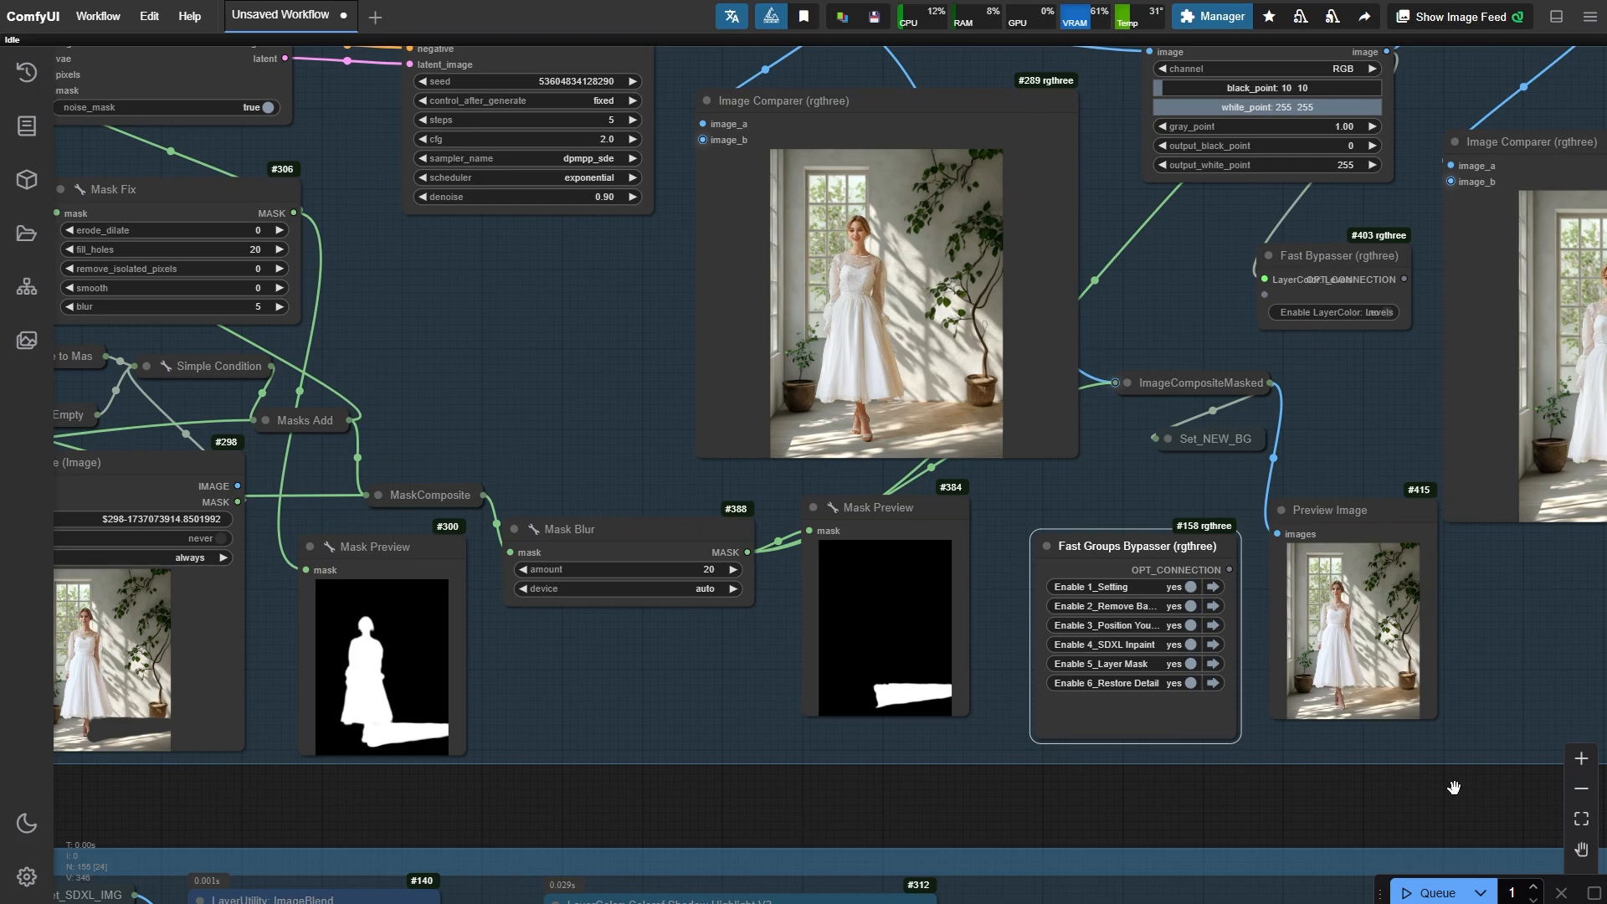
- Examine the Layer Mask and Restore Detail group previews and image comparers
left_click_drag(1454, 788, 279, 766)
left_click_drag(1396, 687, 657, 843)
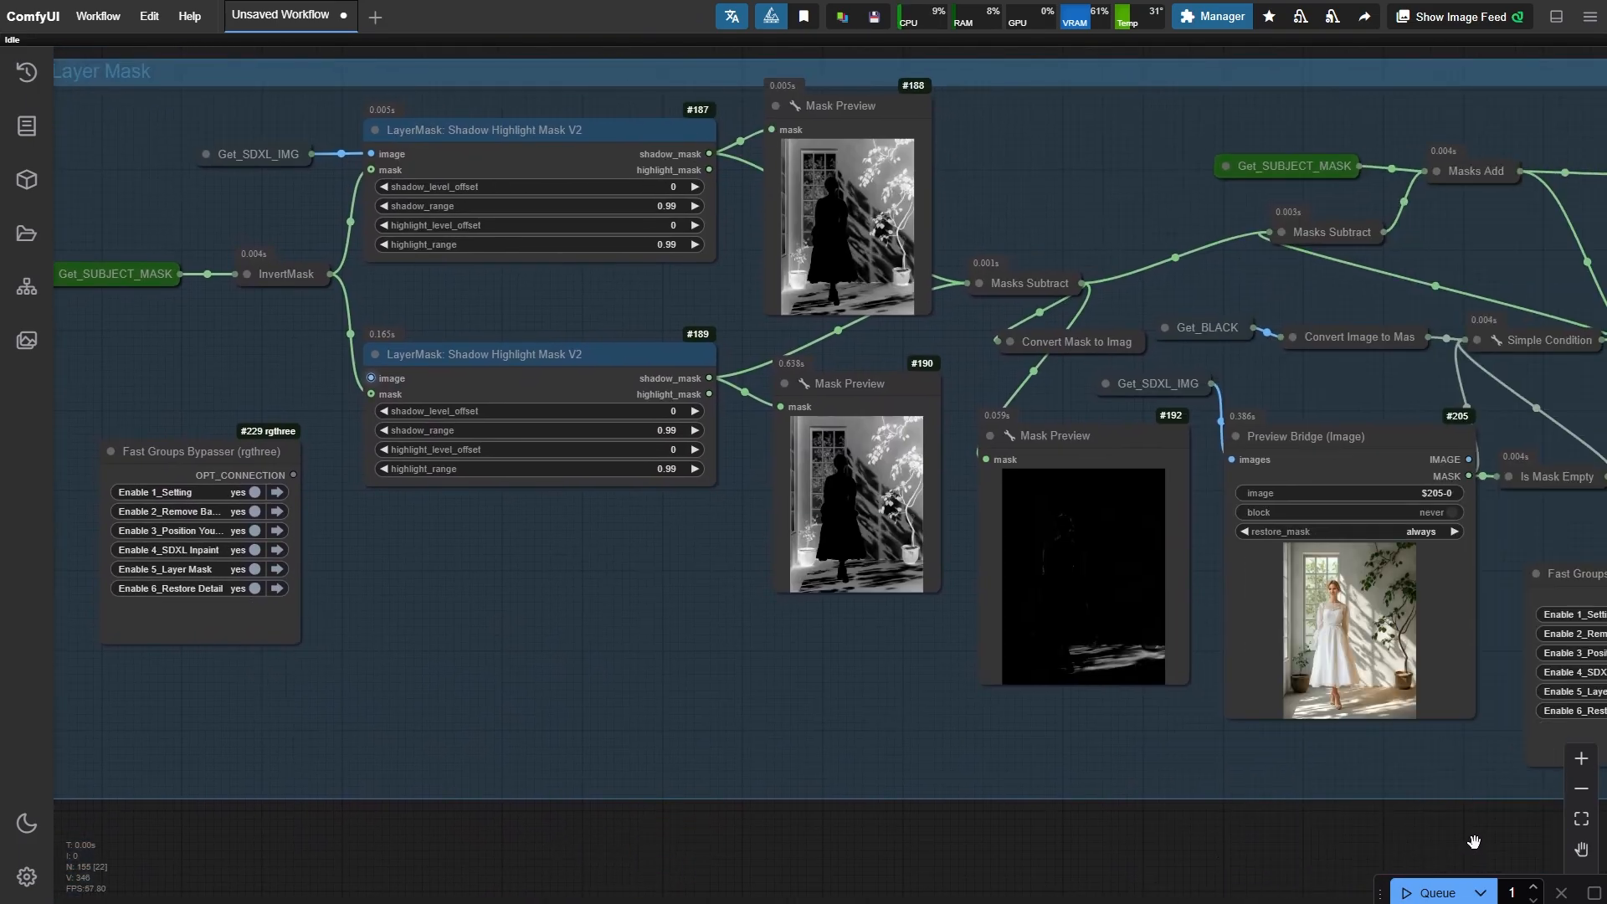
left_click_drag(1474, 841, 439, 831)
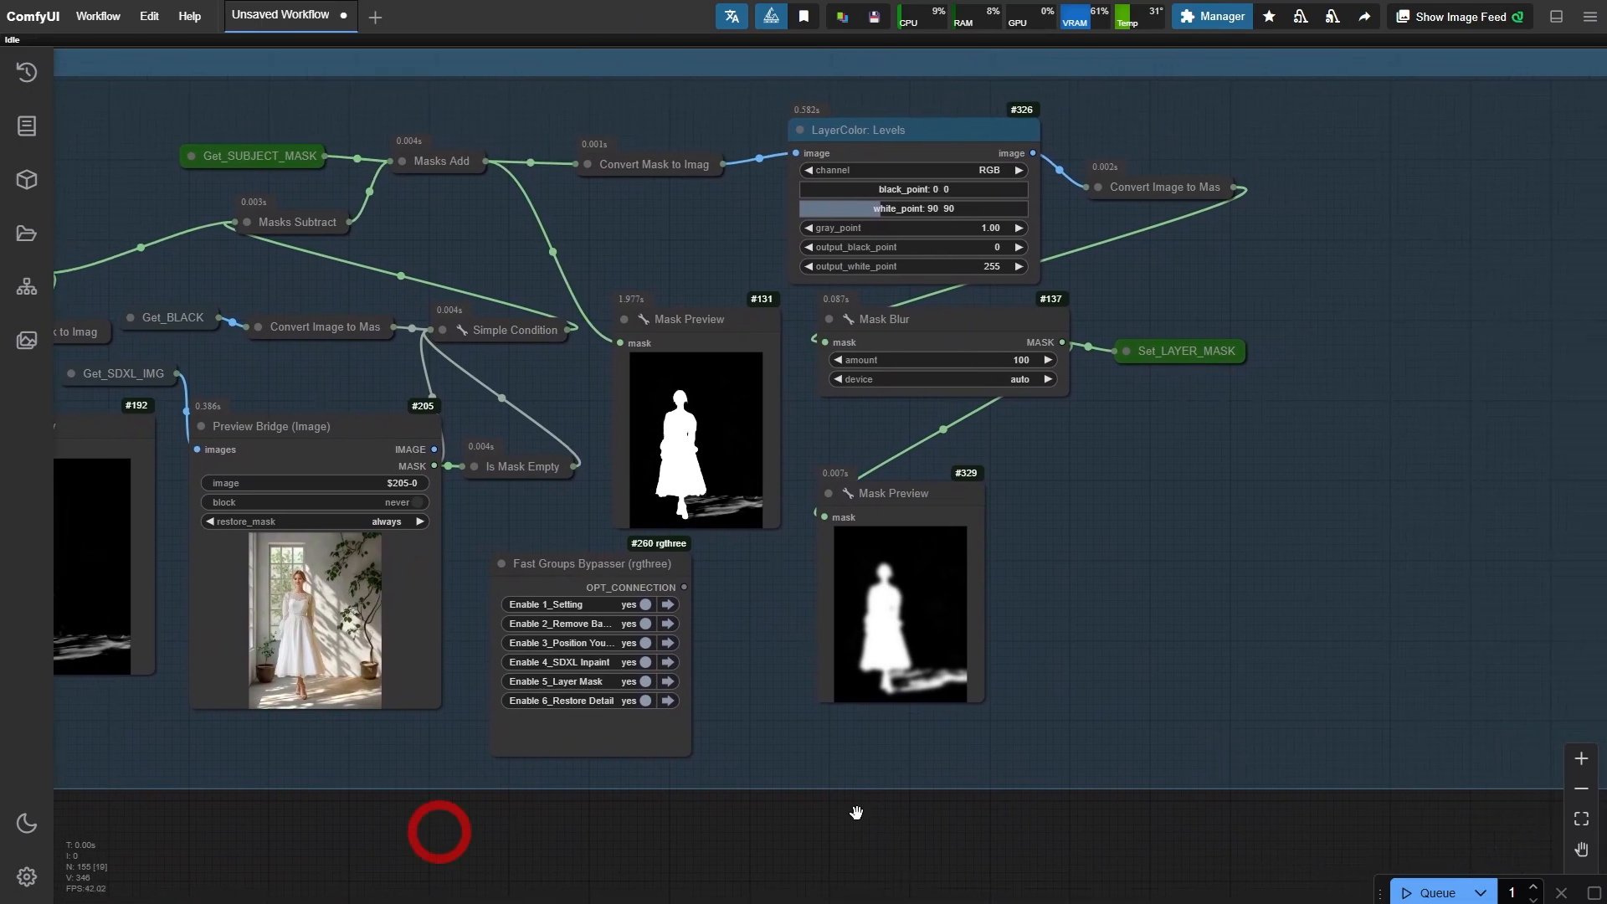
left_click(667, 700)
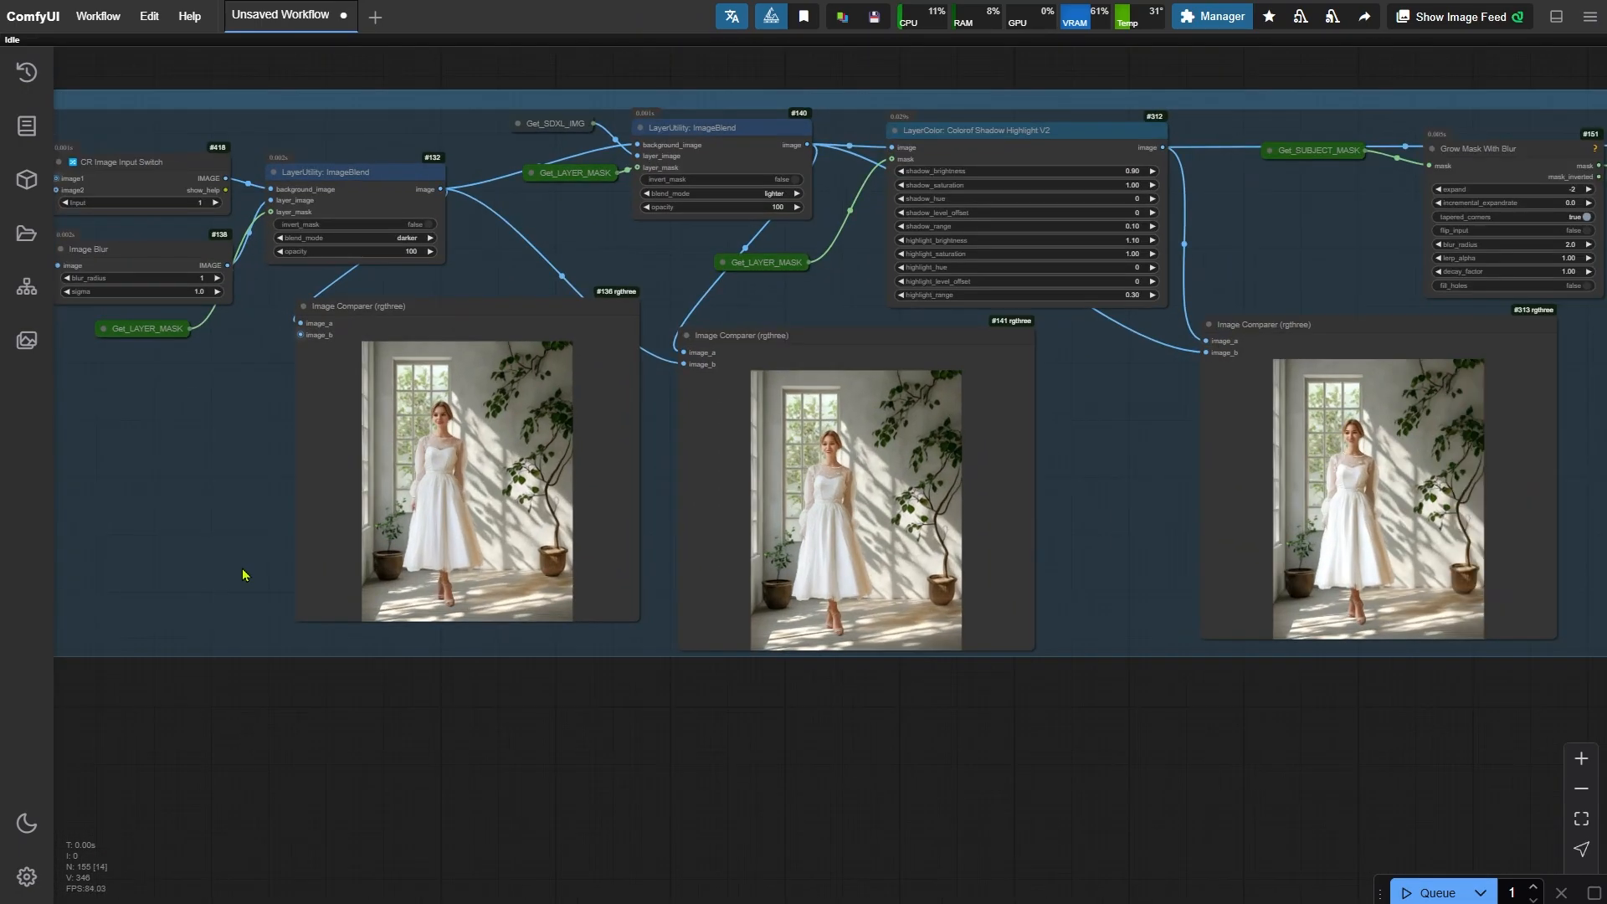
scroll(244, 575, "up", 1)
left_click_drag(851, 744, 944, 837)
scroll(840, 783, "up", 1)
left_click_drag(1345, 806, 570, 827)
left_click_drag(1437, 806, 806, 807)
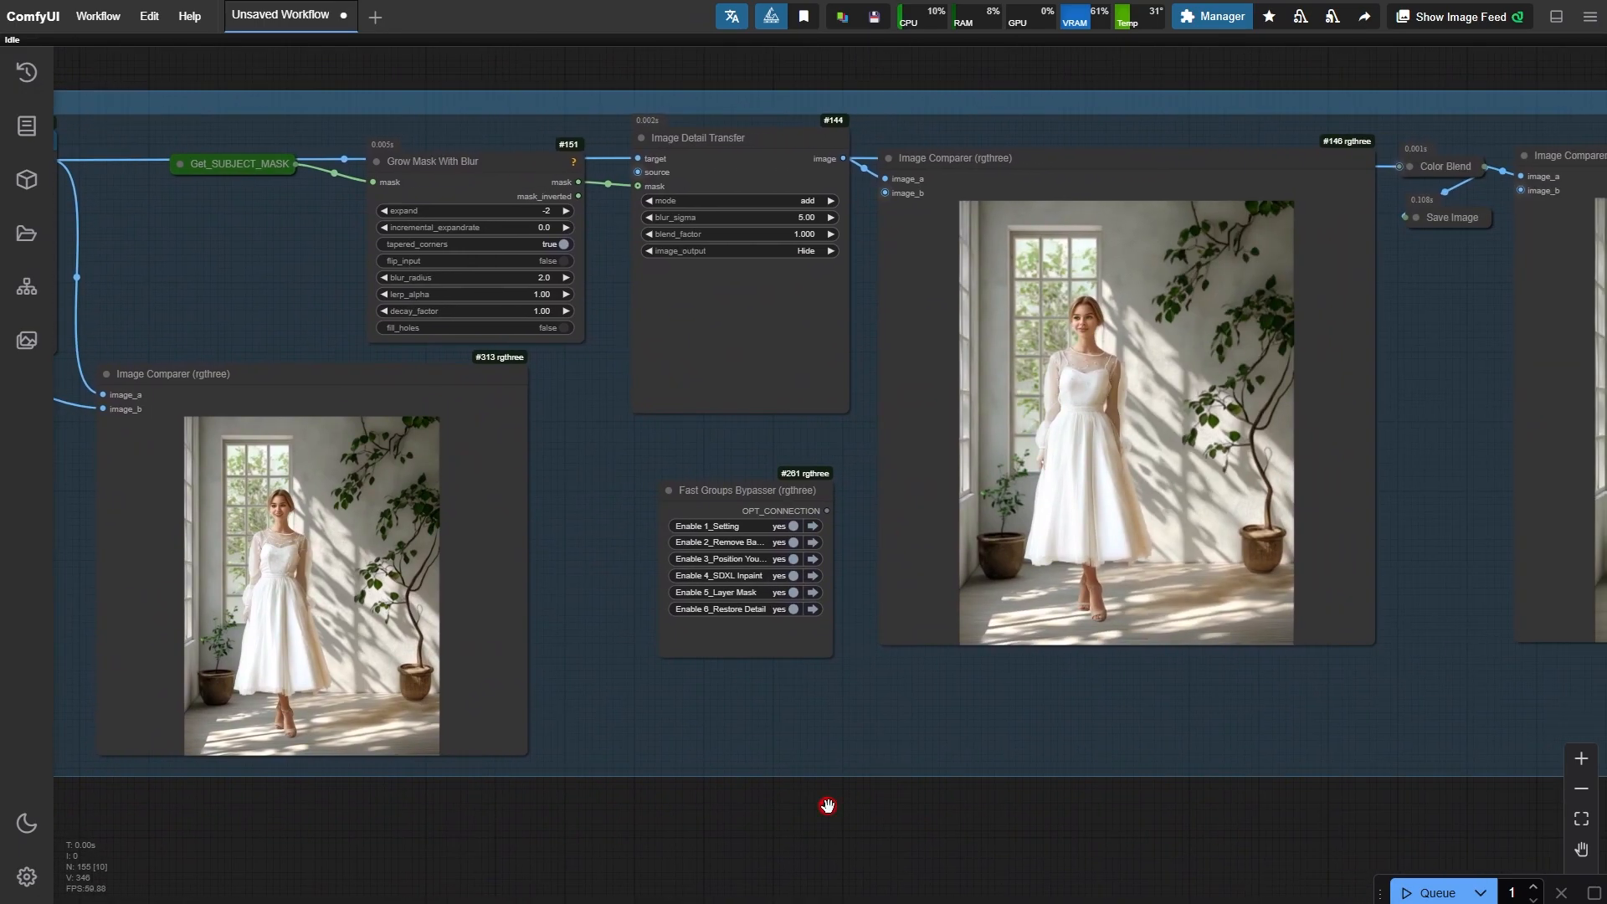
- Zoom into the Image Detail Transfer result in the image comparer to examine the restored details
left_click_drag(1005, 802, 898, 811)
scroll(816, 306, "up", 3)
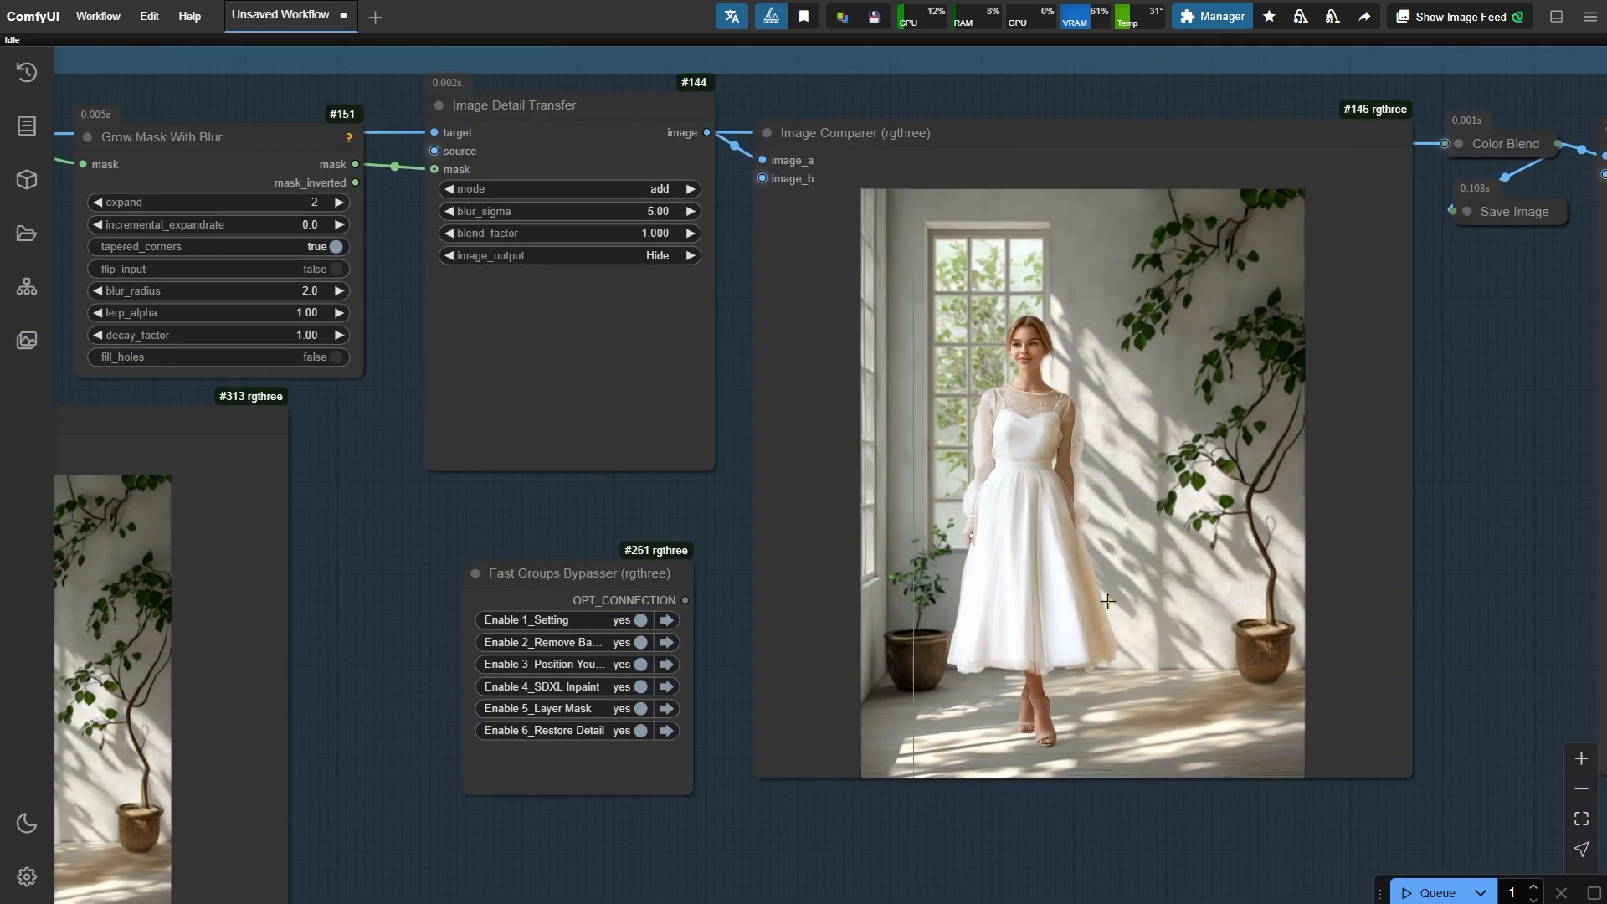
scroll(1342, 550, "up", 3)
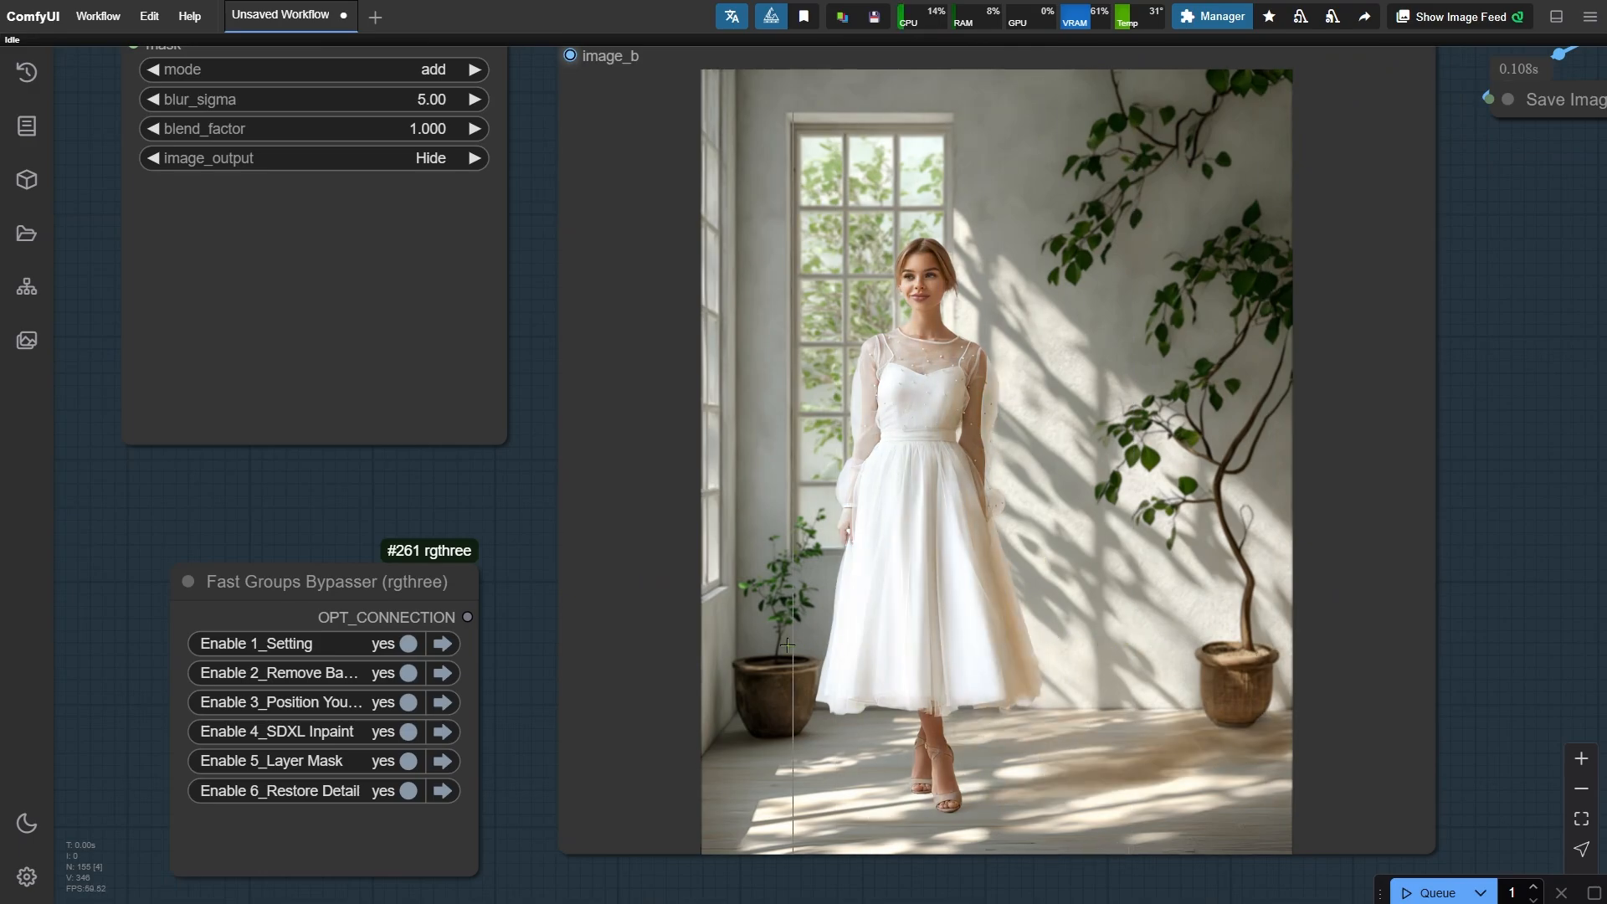
scroll(421, 249, "up", 3)
scroll(421, 249, "up", 4)
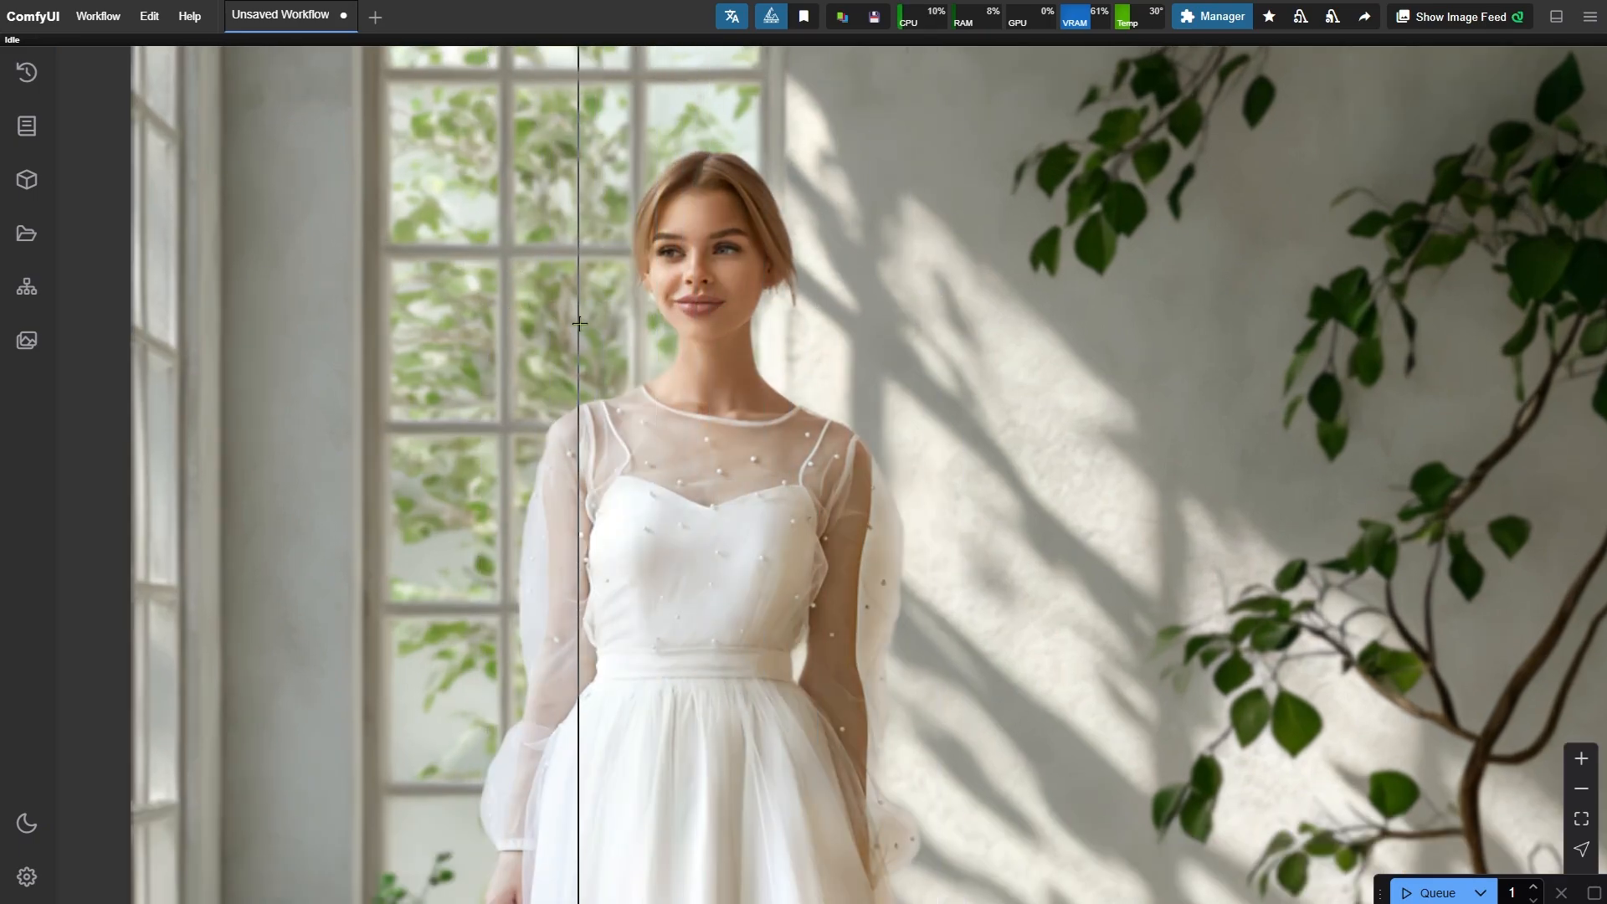
scroll(736, 332, "down", 7)
scroll(751, 333, "down", 6)
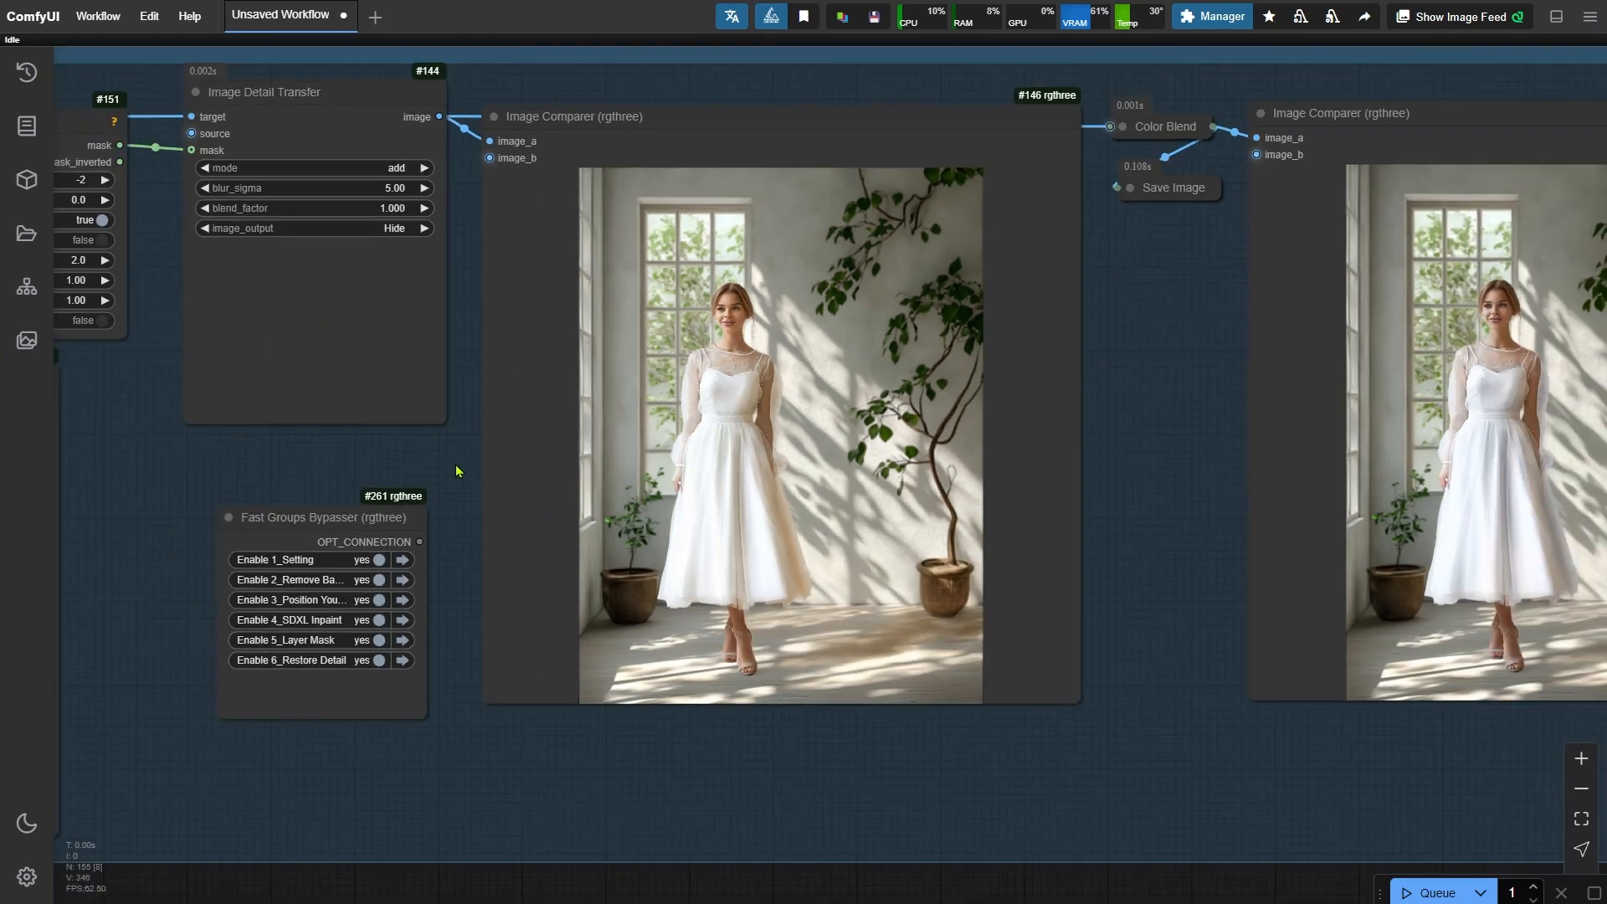
left_click_drag(452, 467, 567, 538)
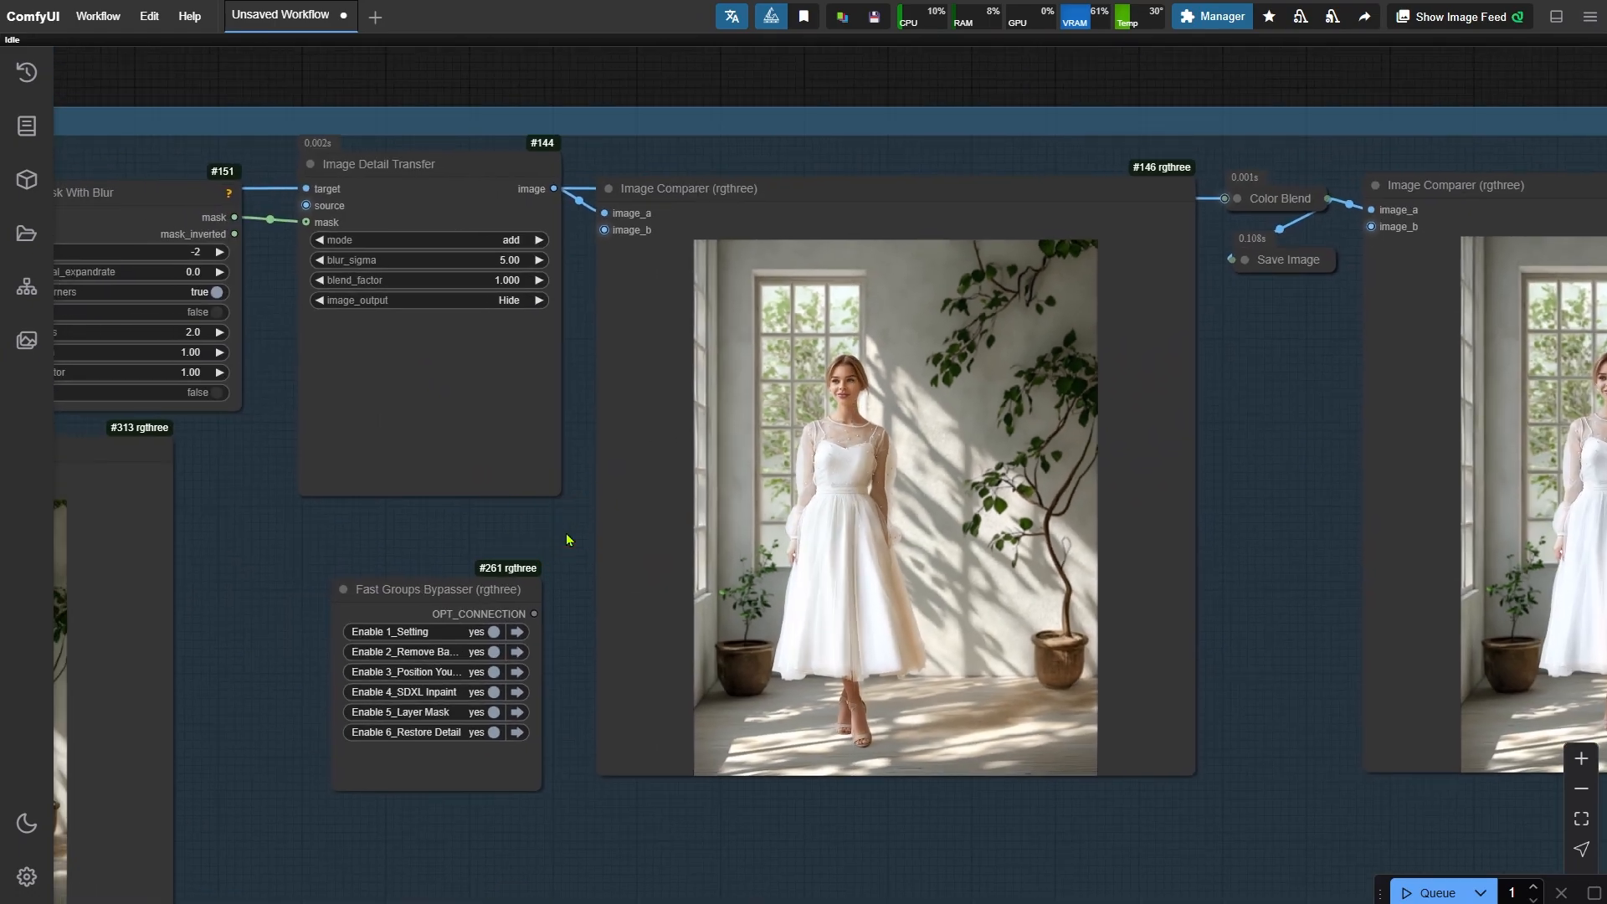
- Inspect the blur_sigma setting of Image Detail Transfer and the blur_radius of the Image Blur node
left_click(505, 267)
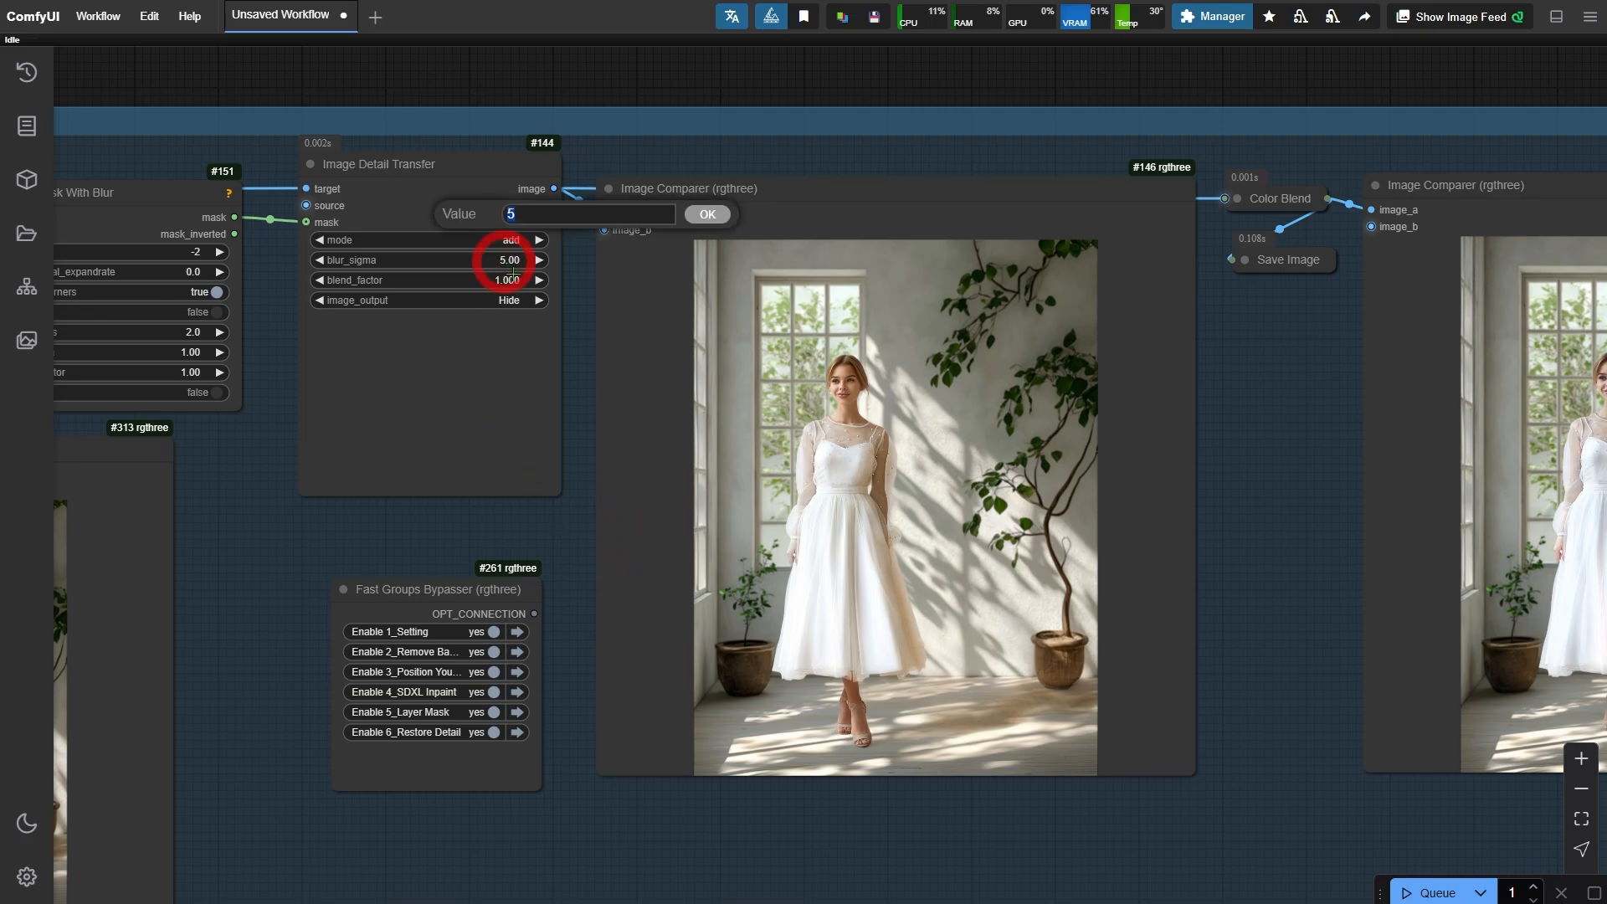
left_click(556, 550)
scroll(406, 520, "down", 3)
left_click_drag(308, 540, 1392, 599)
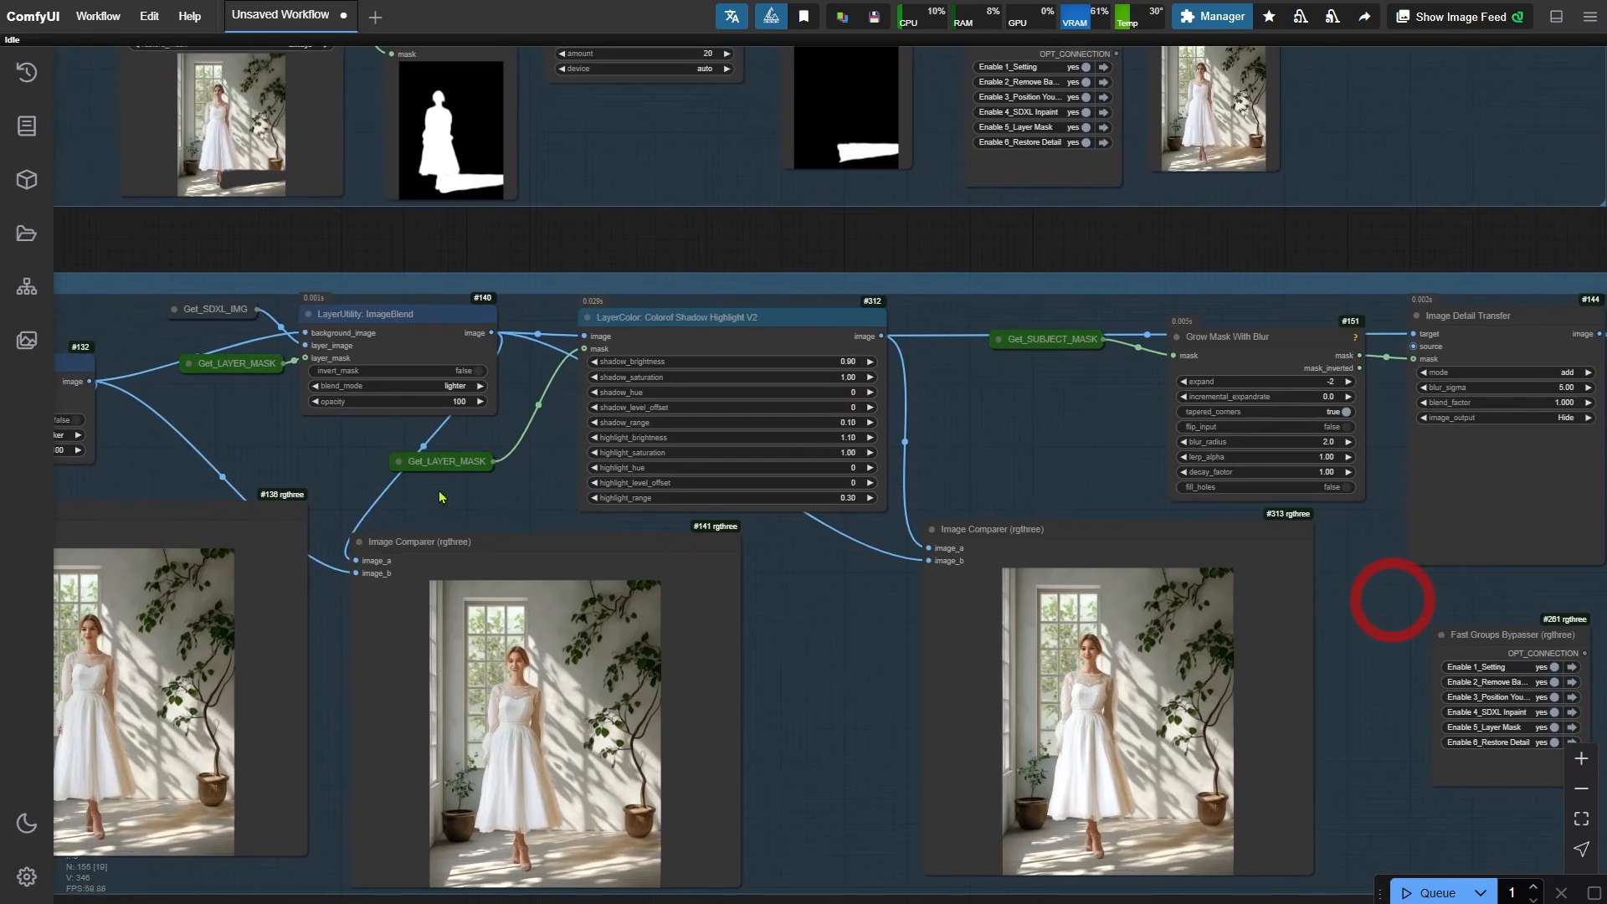
left_click_drag(308, 458, 846, 450)
scroll(245, 472, "up", 3)
left_click(255, 459)
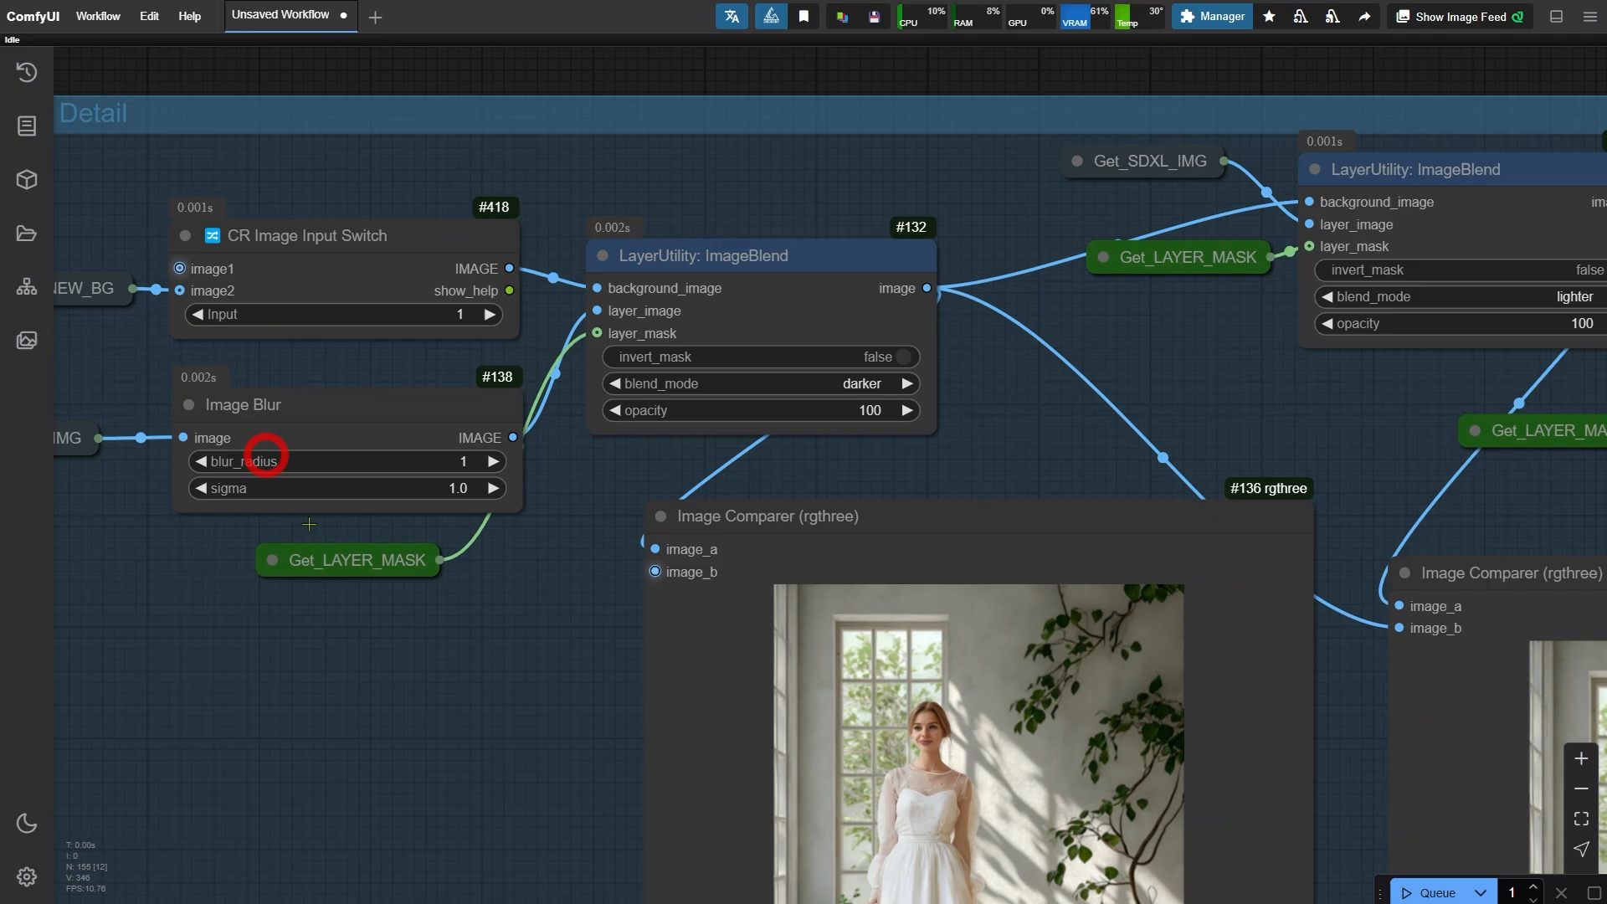
left_click(513, 406)
- Examine the Restore Detail group's image comparers by zooming into the blended outputs
scroll(272, 599, "down", 4)
left_click_drag(1218, 528, 265, 474)
left_click_drag(1197, 753, 276, 569)
scroll(603, 753, "down", 2)
left_click_drag(820, 804, 602, 855)
scroll(784, 537, "up", 10)
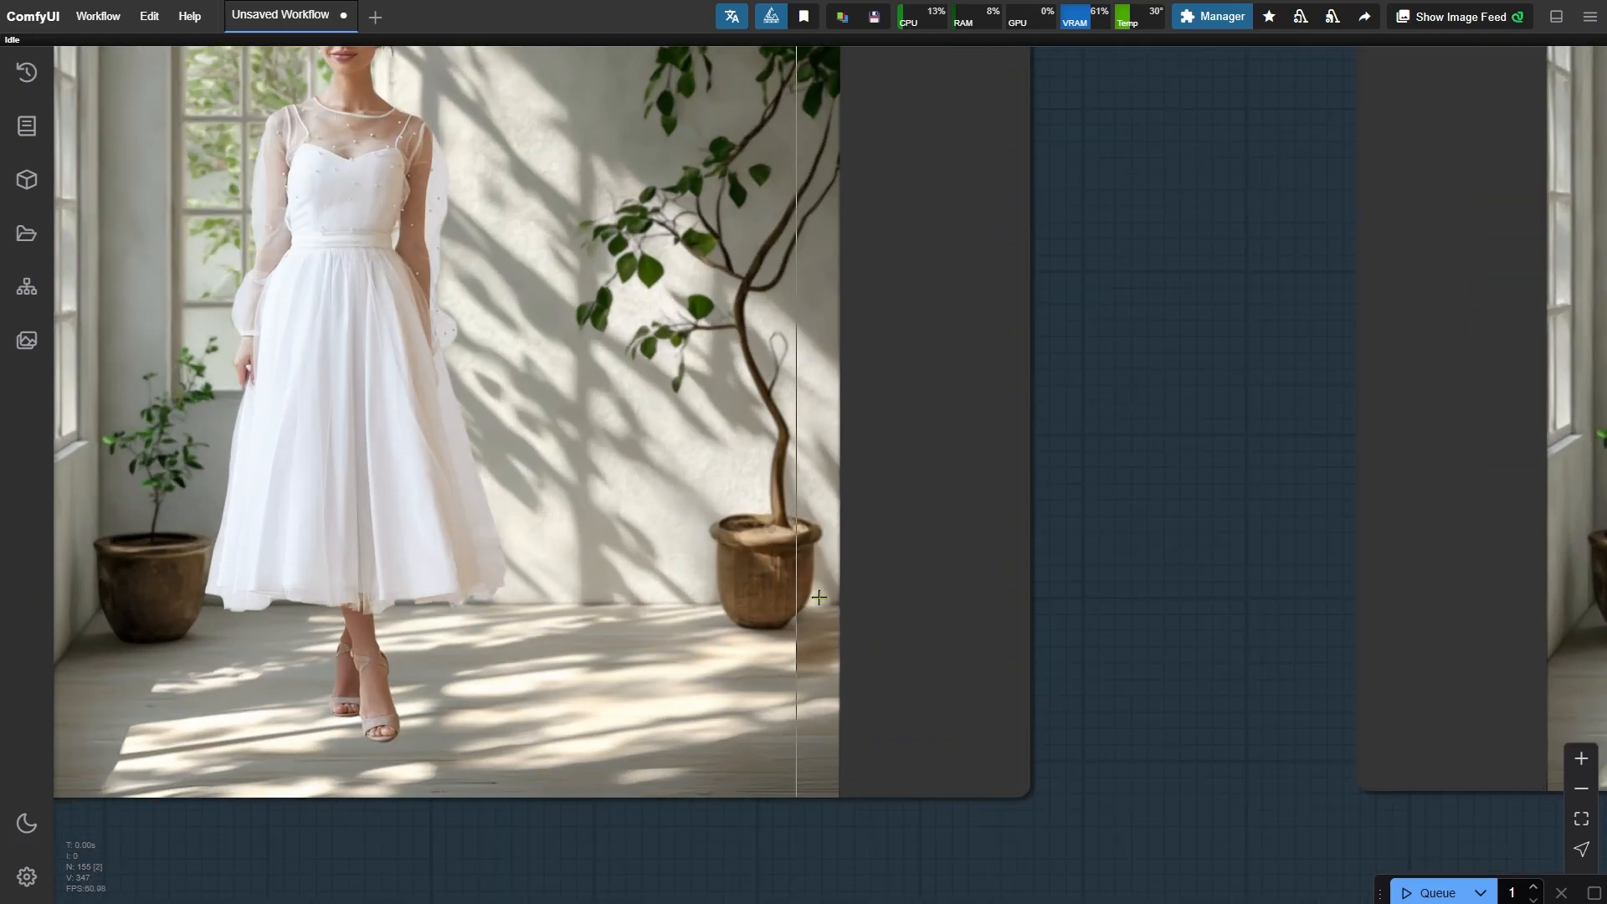
scroll(360, 633, "down", 5)
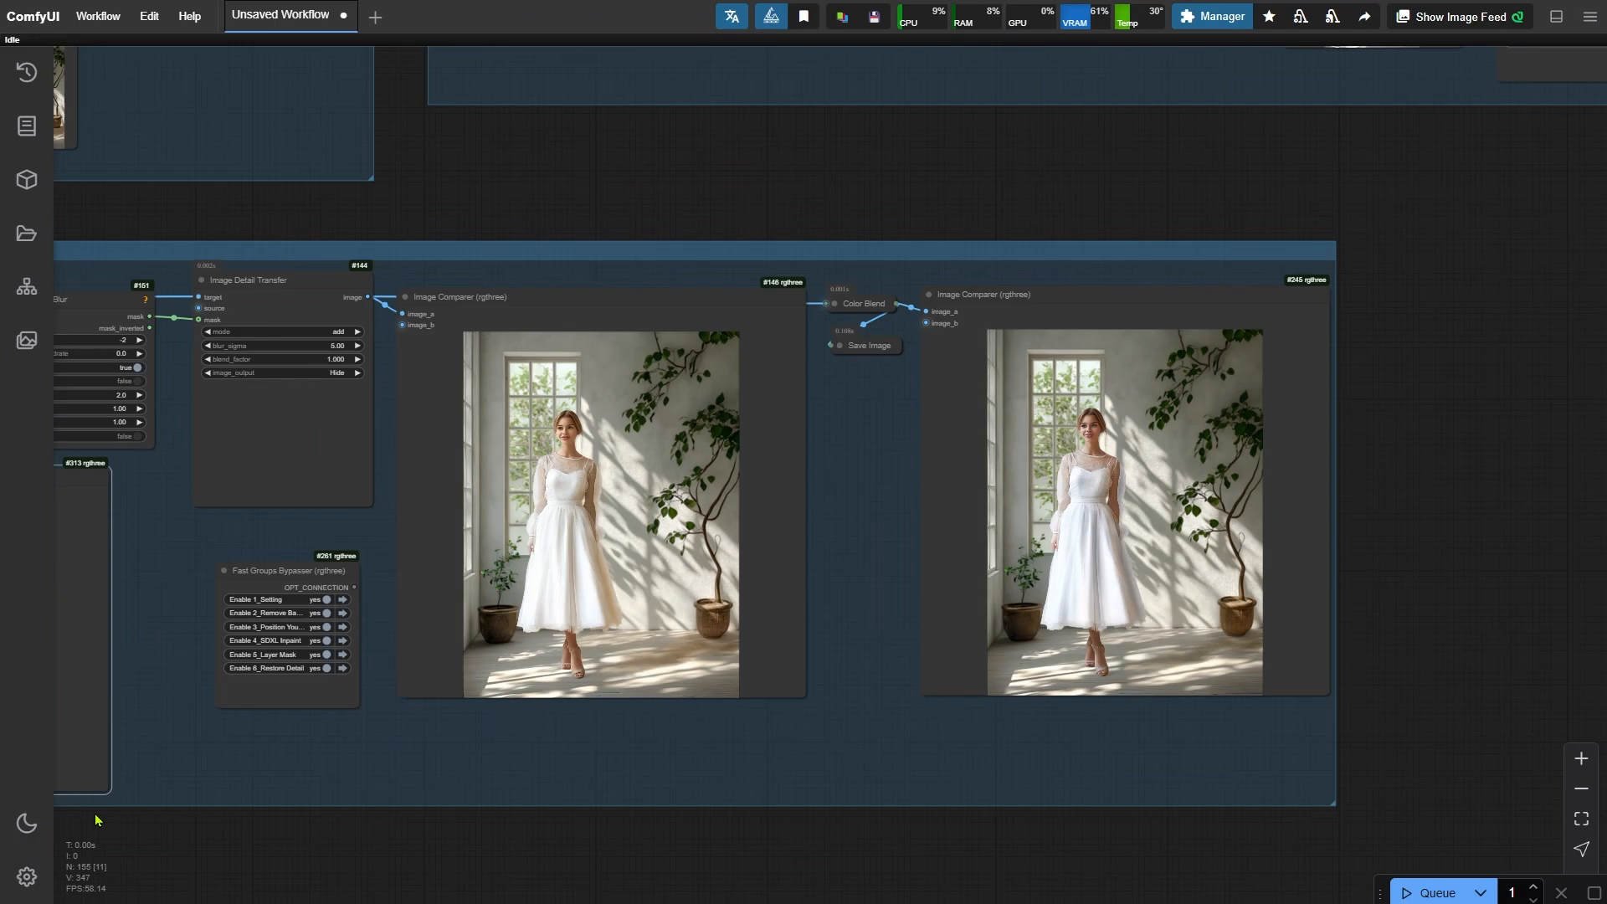
left_click_drag(172, 833, 548, 834)
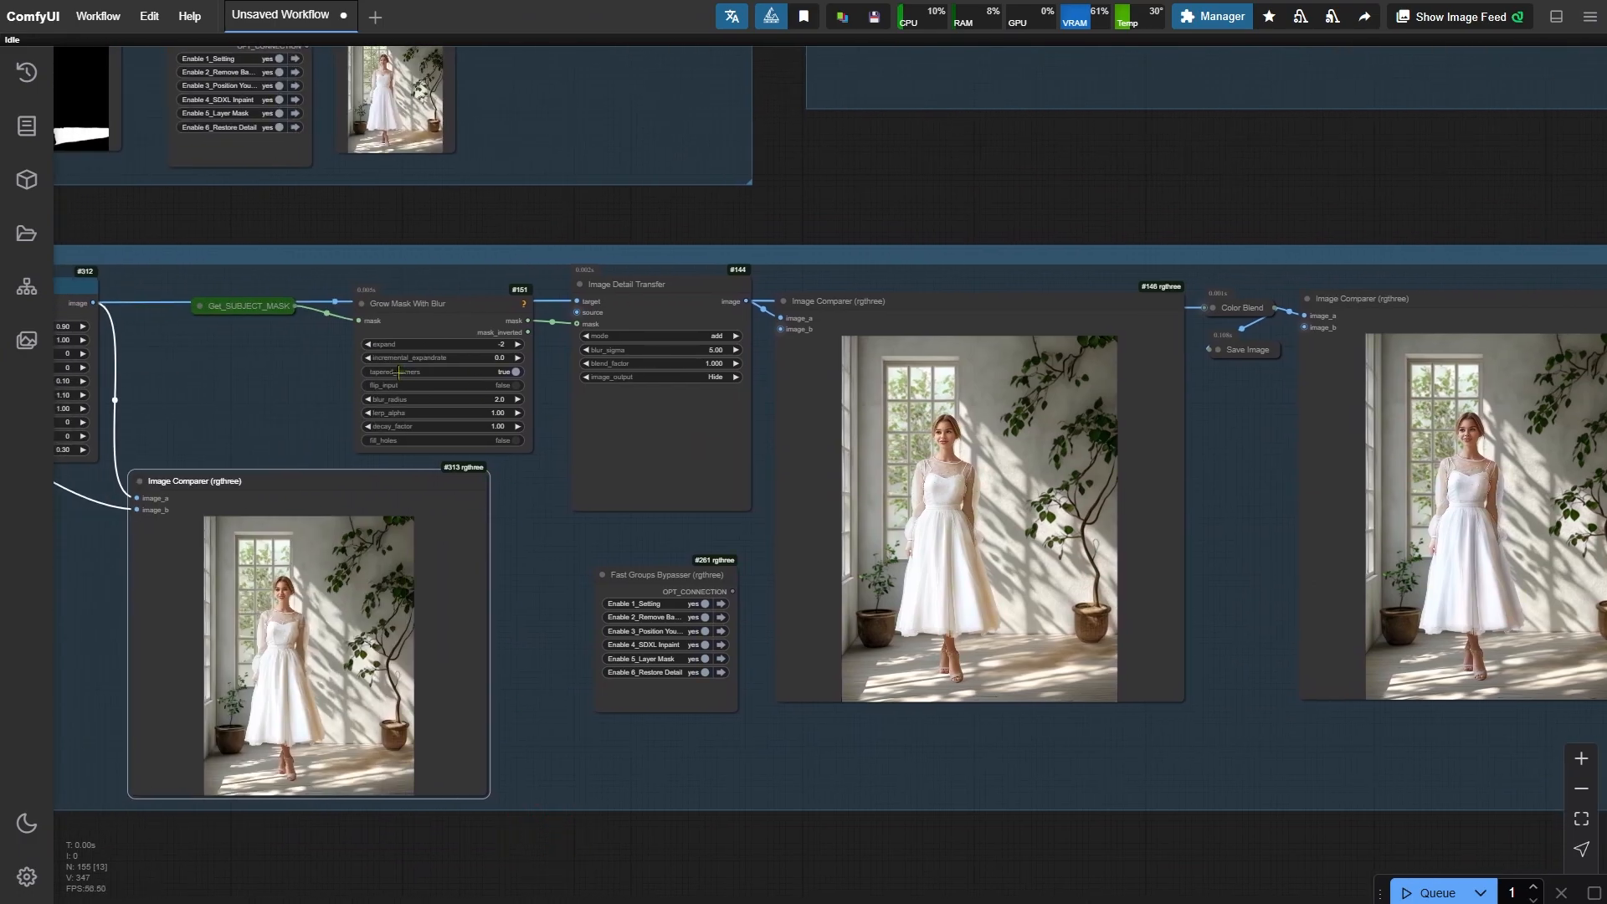
- Pan across the Restore Detail group to compare the Color Blend output with the detail-transfer result
scroll(403, 353, "up", 2)
left_click(241, 296)
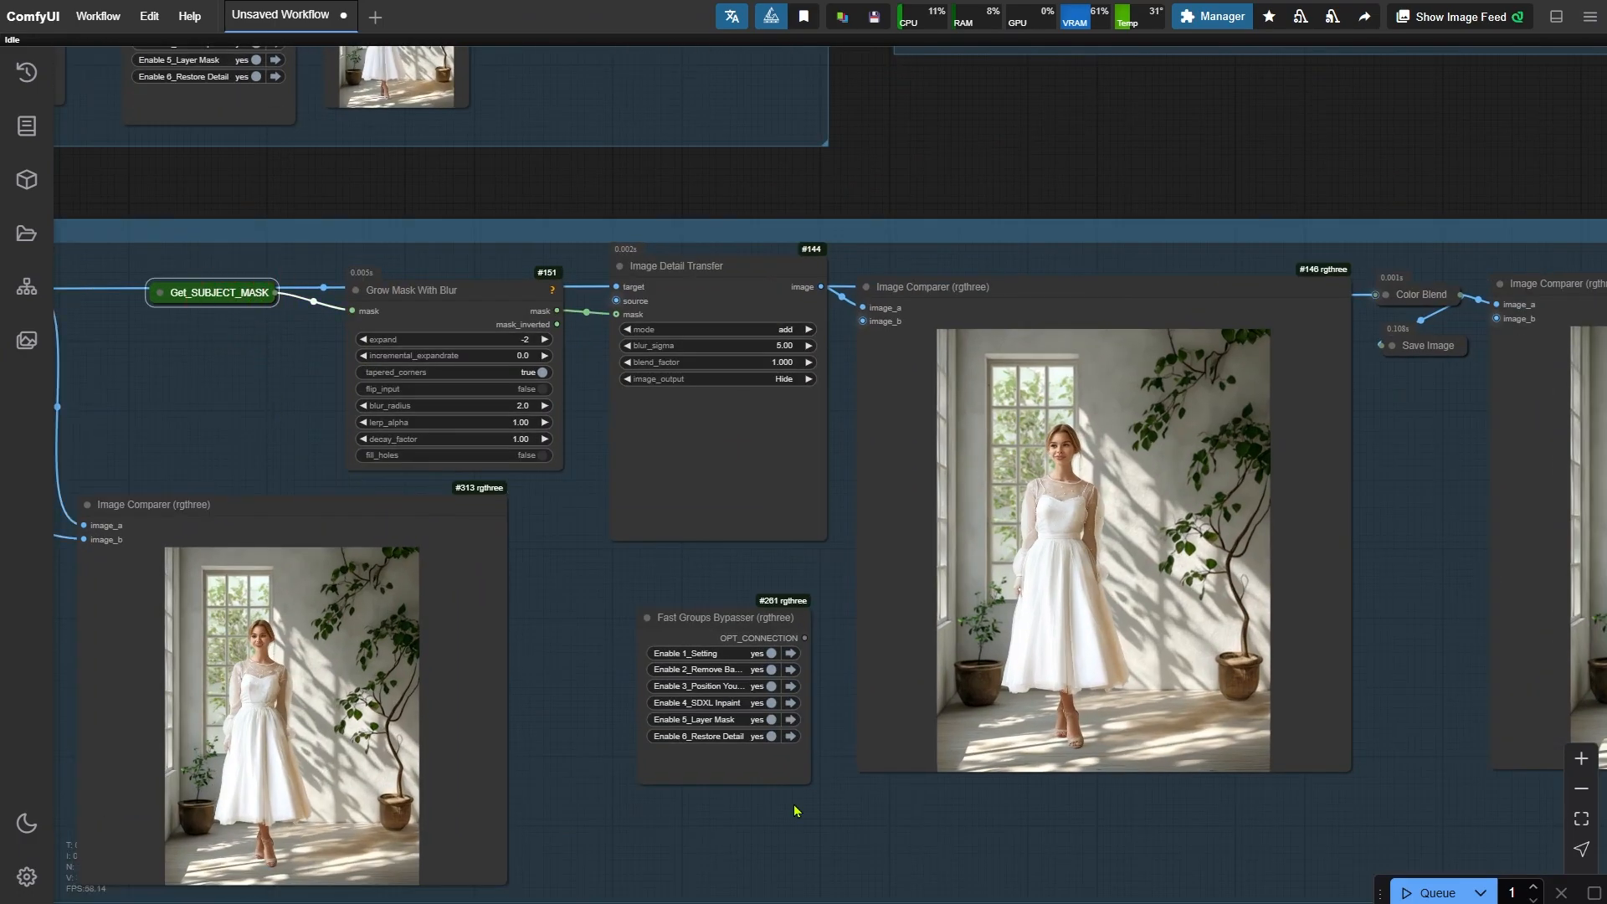
key("space")
left_click_drag(1343, 832, 599, 764)
scroll(689, 478, "up", 5)
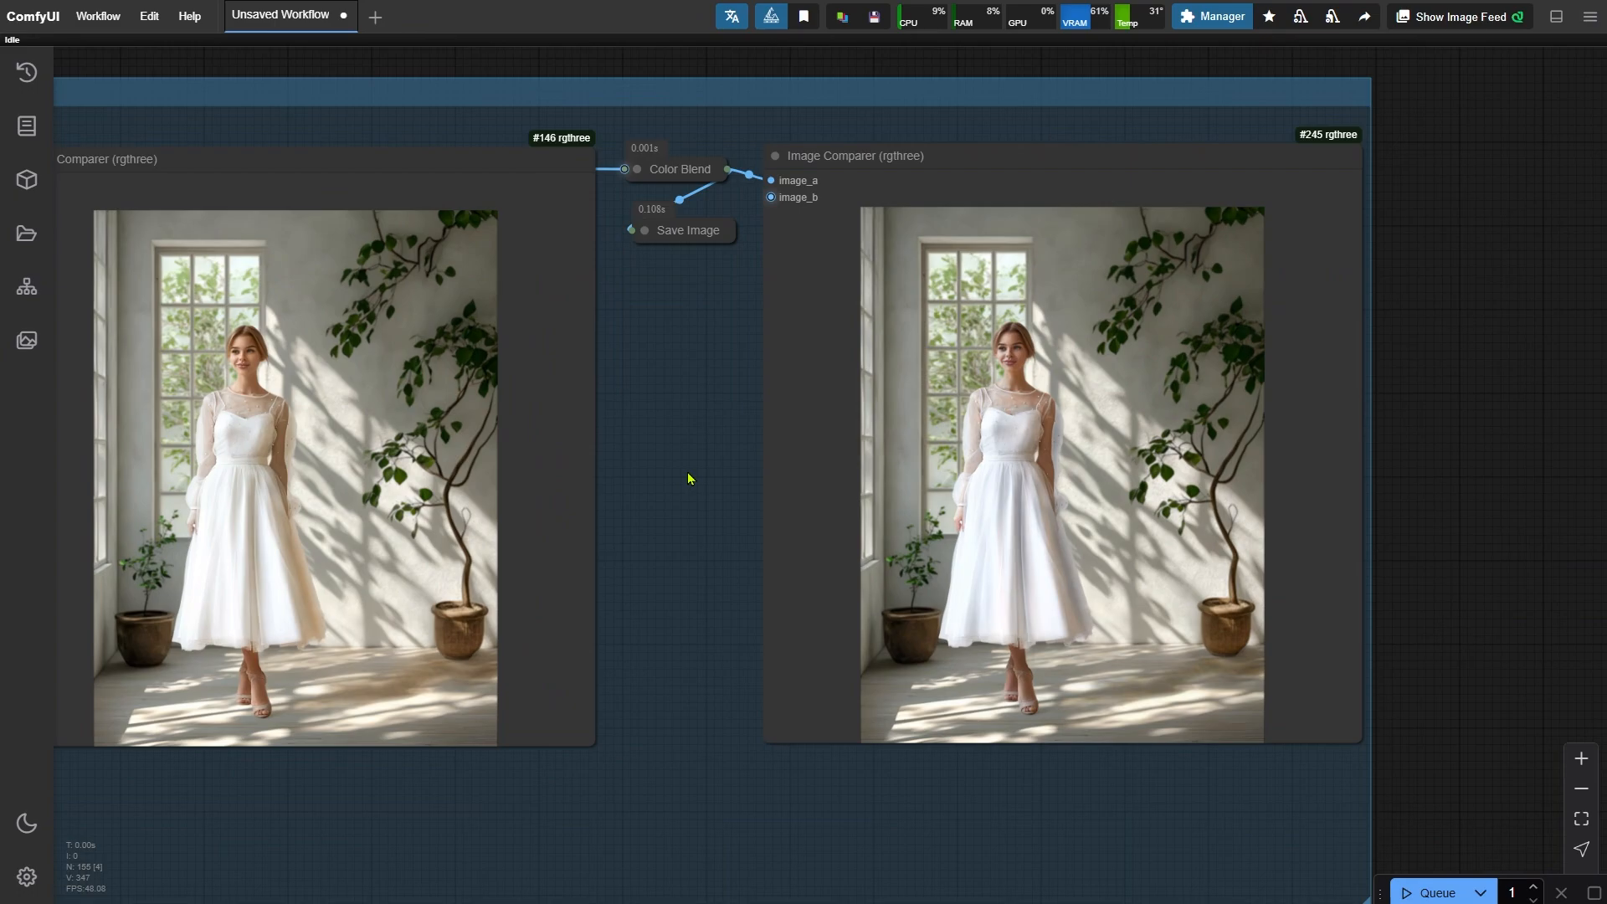
left_click_drag(689, 476, 418, 517)
scroll(419, 516, "down", 1)
left_click(415, 146)
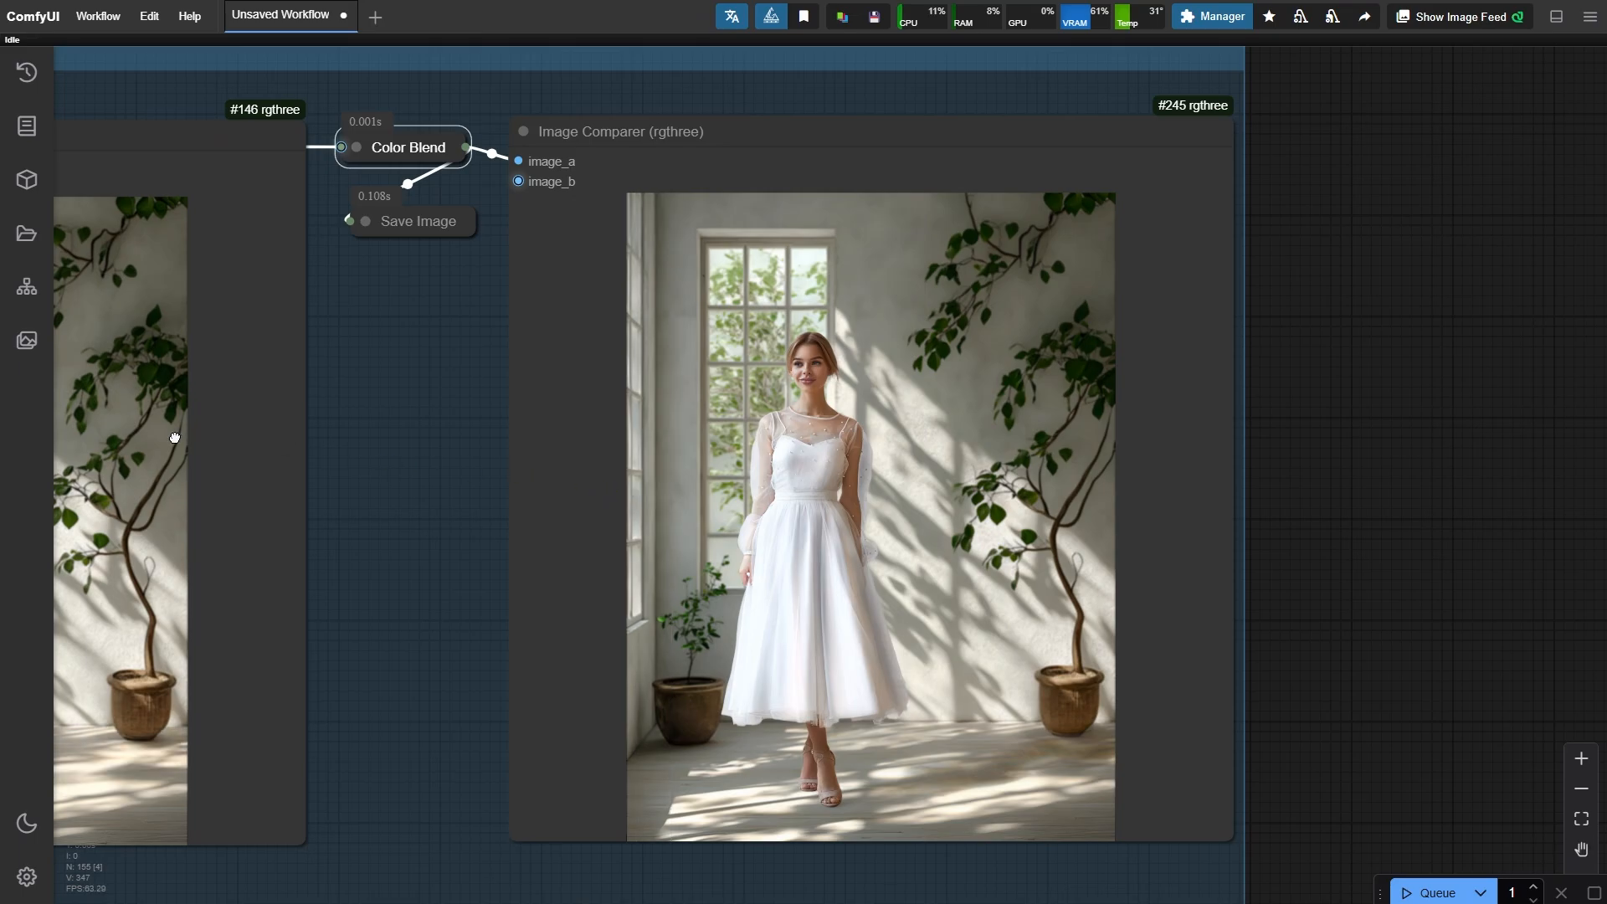
left_click_drag(173, 438, 1147, 487)
left_click_drag(279, 587, 824, 559)
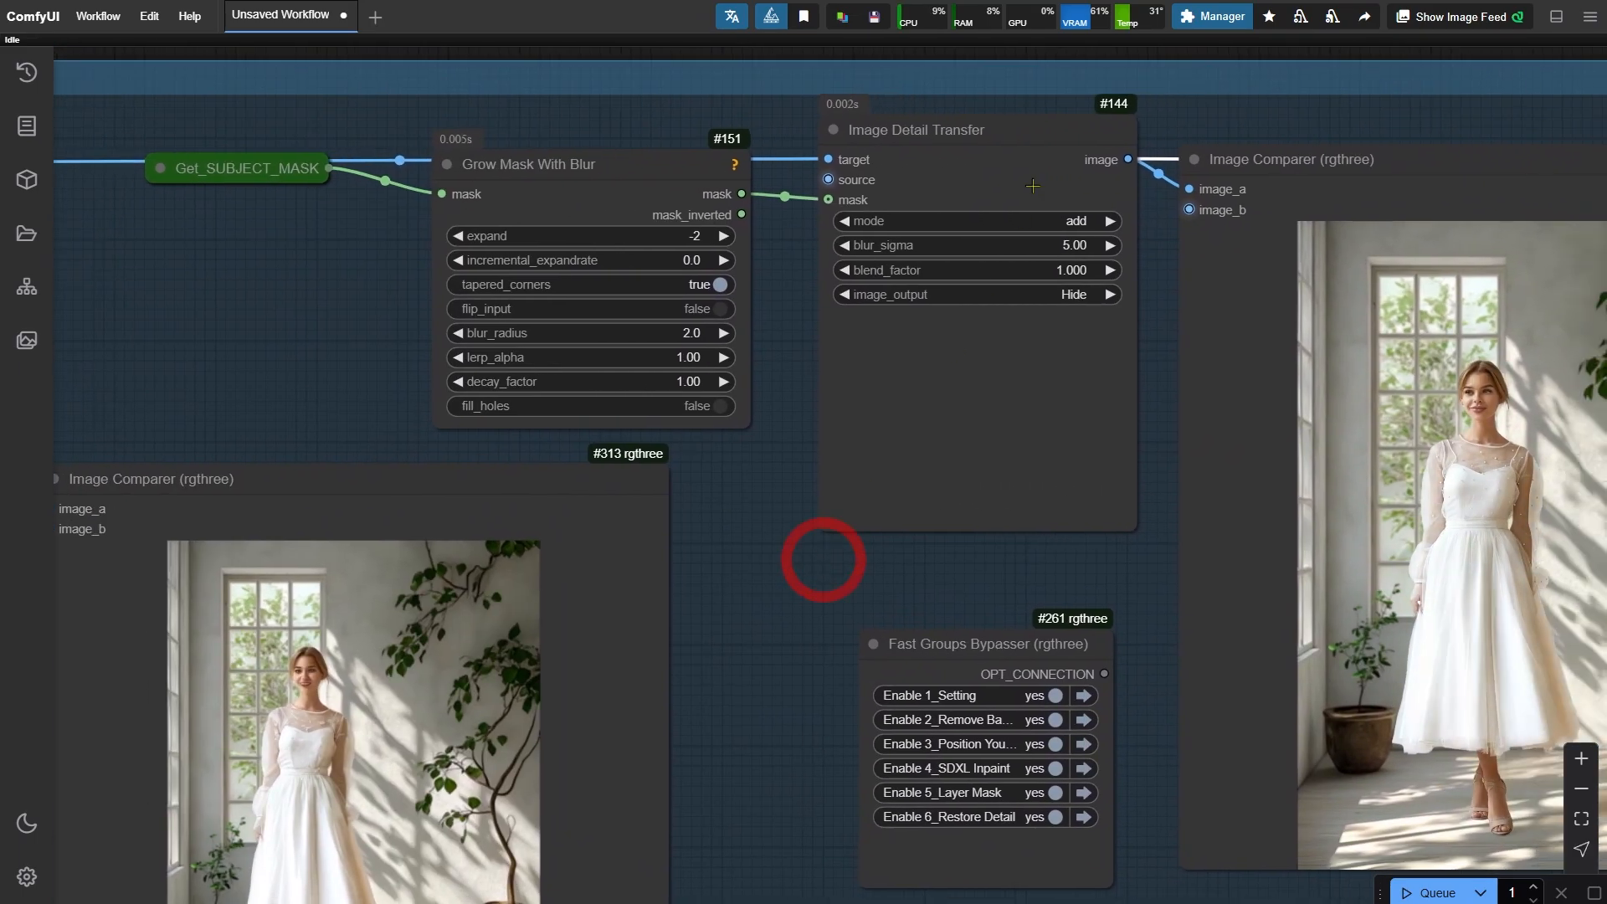
left_click(1026, 159)
scroll(1027, 159, "down", 1)
left_click_drag(254, 285, 572, 248)
left_click(327, 103)
scroll(827, 822, "up", 4)
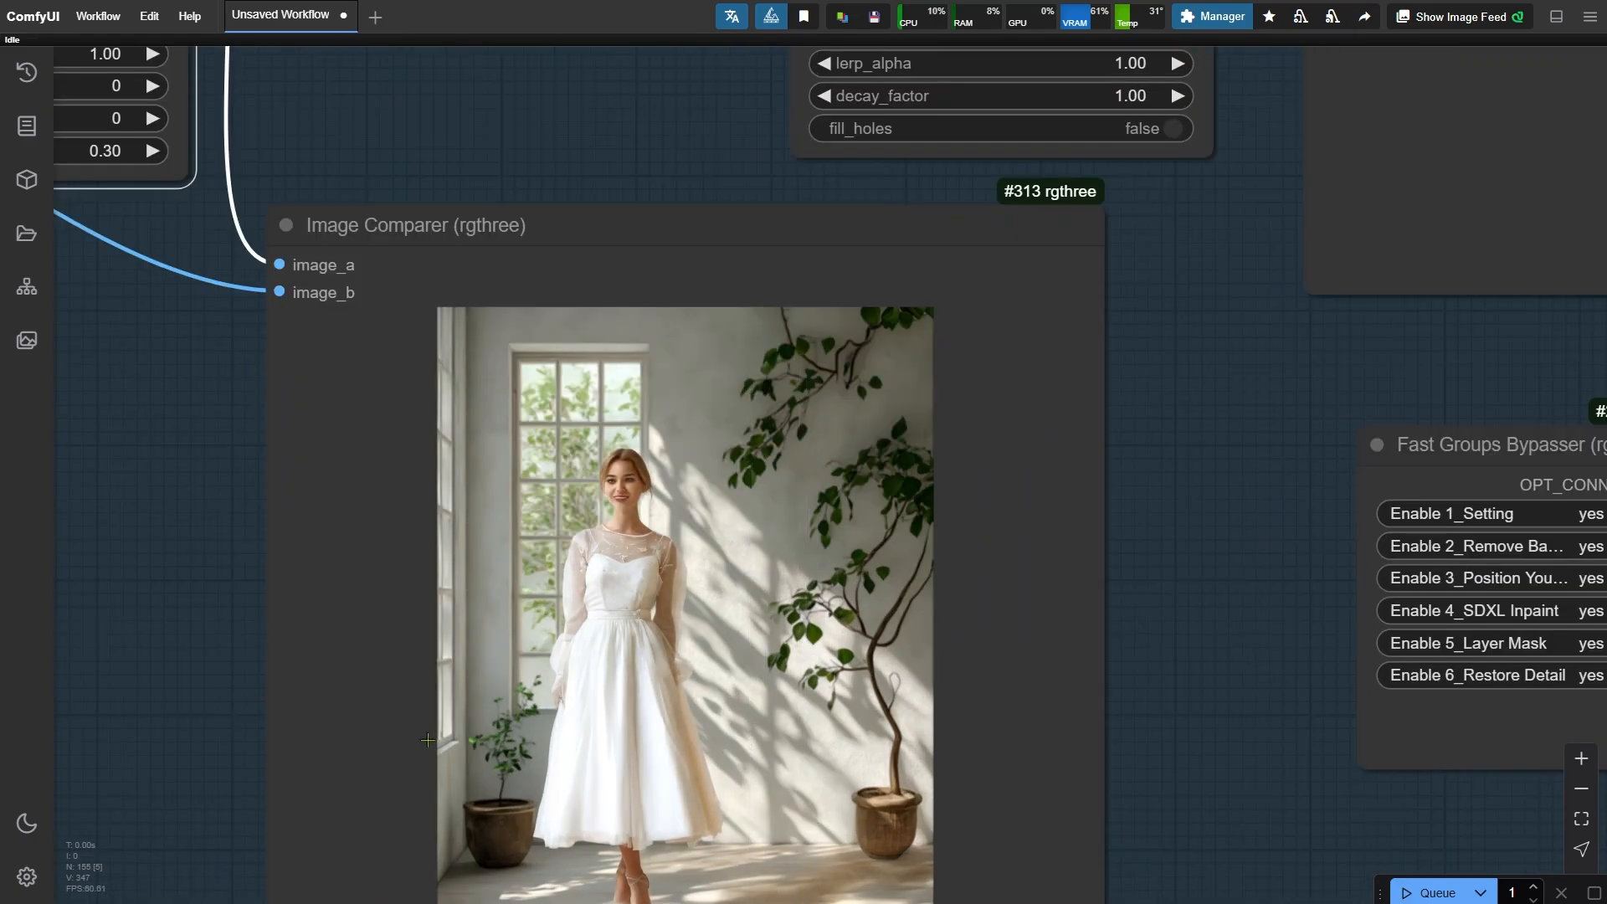
scroll(423, 746, "down", 4)
left_click_drag(999, 466, 708, 572)
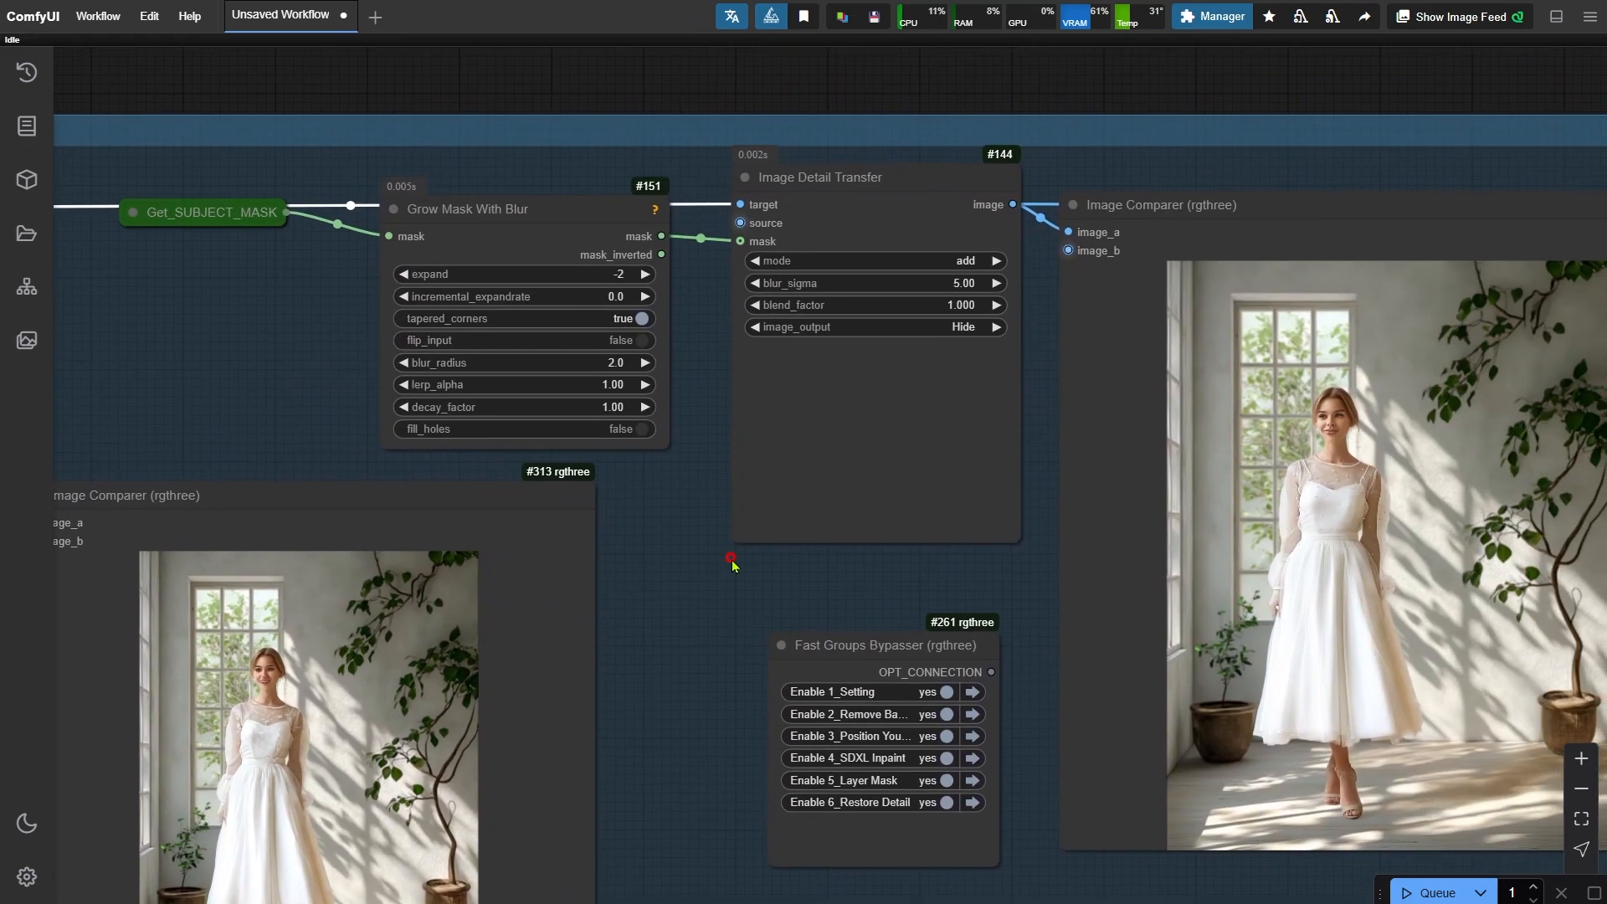
- Review the Get_SUBJECT_MASK, Grow Mask and Image Detail Transfer nodes and their comparer previews
left_click(778, 223)
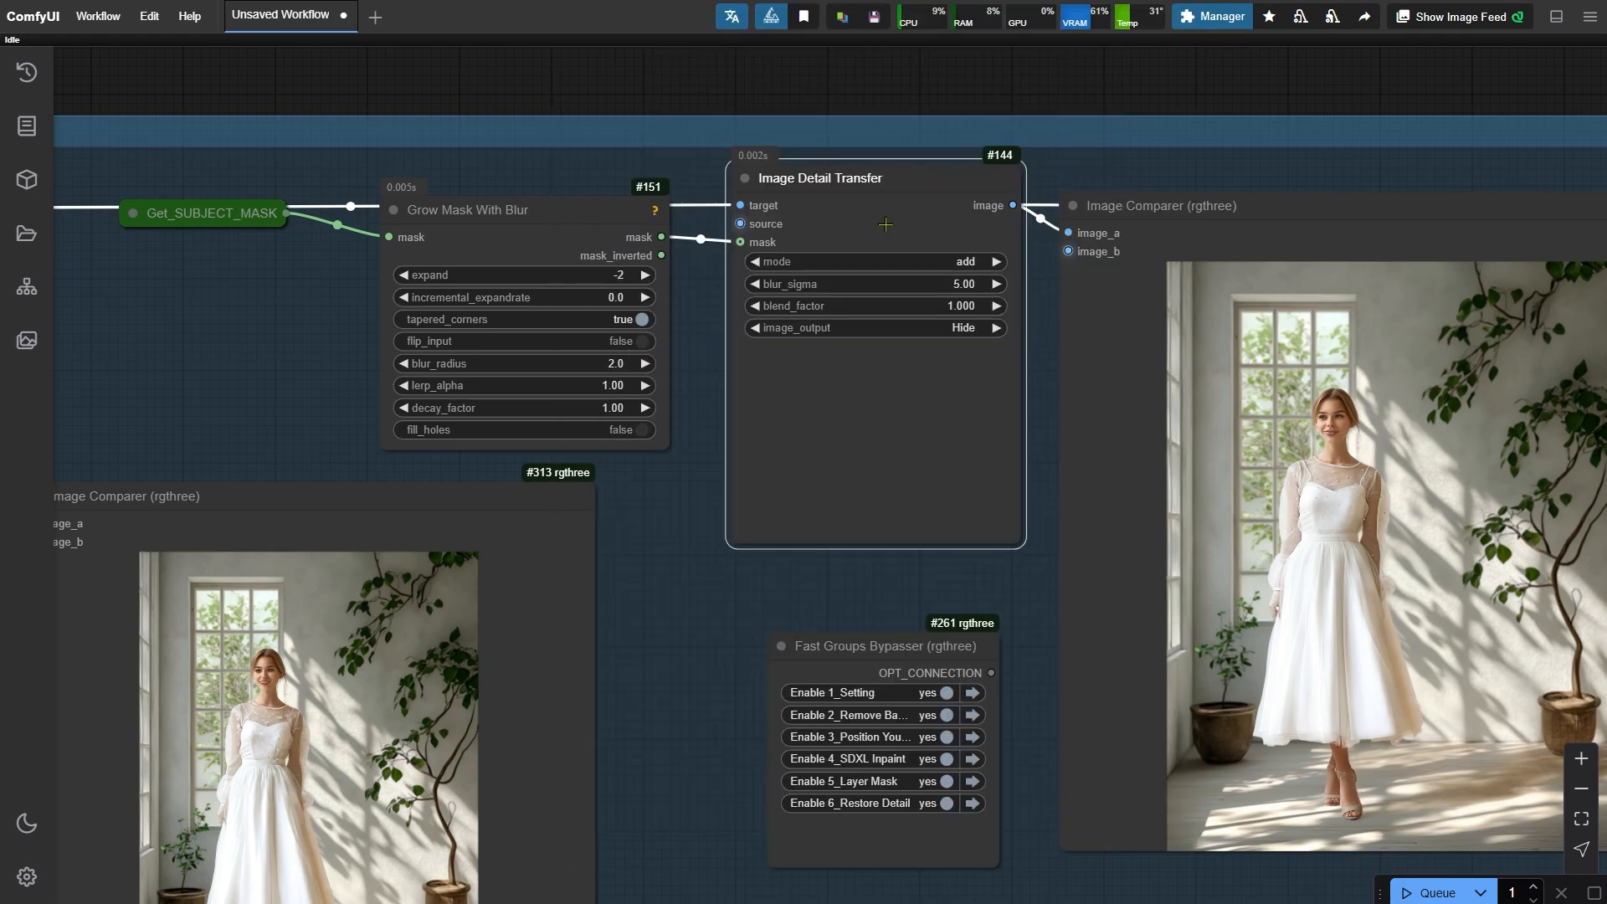
left_click_drag(249, 220, 261, 252)
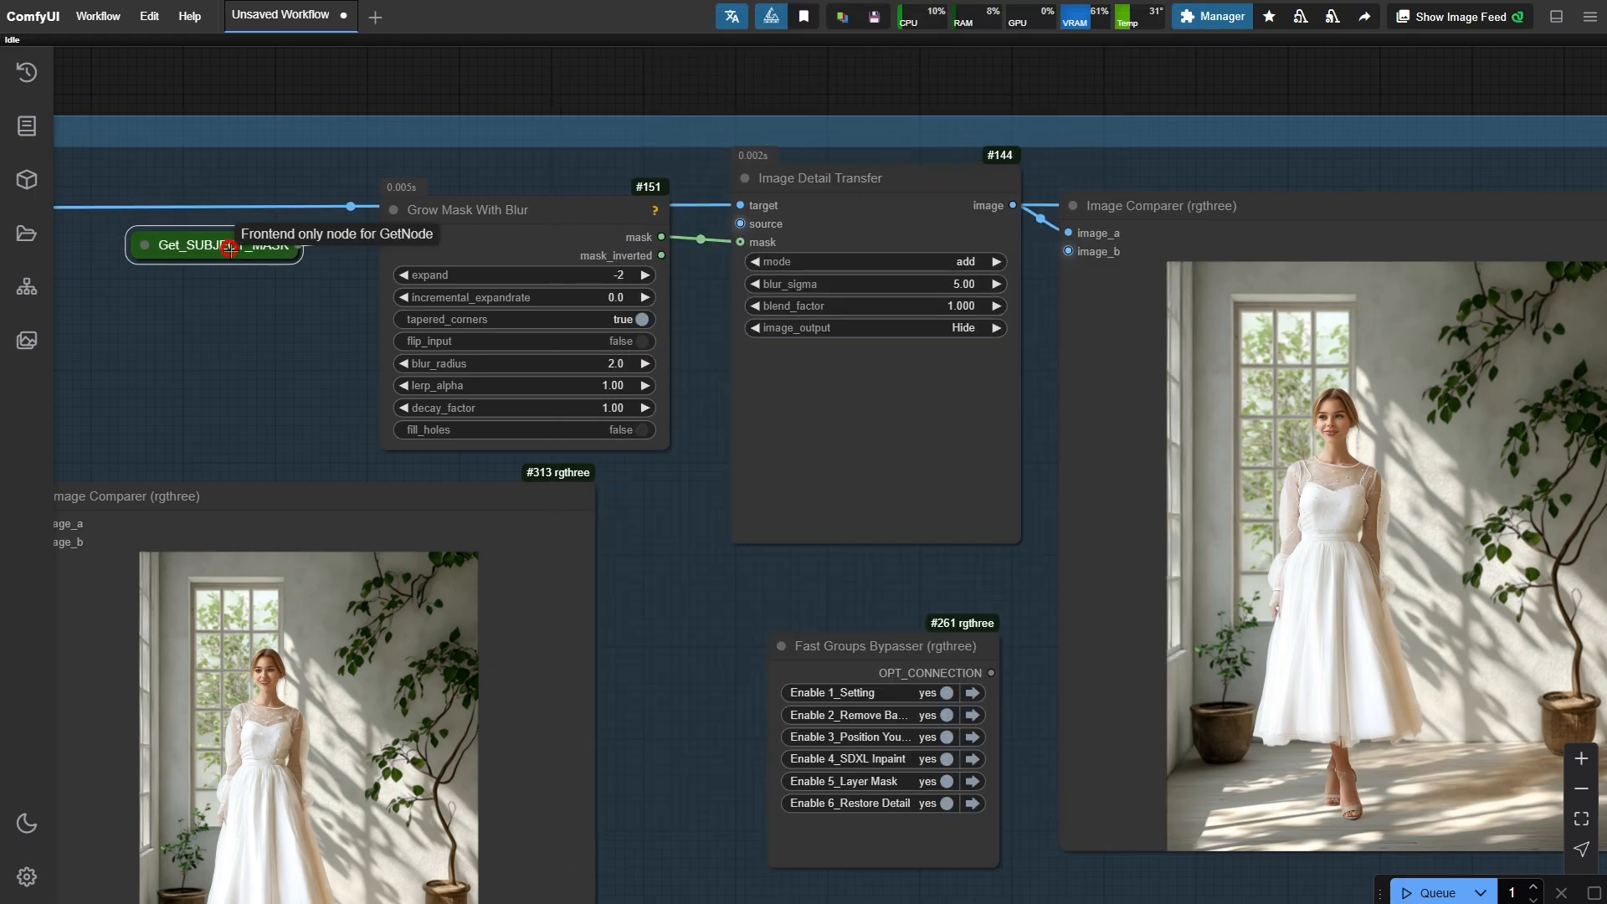
left_click_drag(680, 644, 1069, 374)
scroll(629, 544, "up", 7)
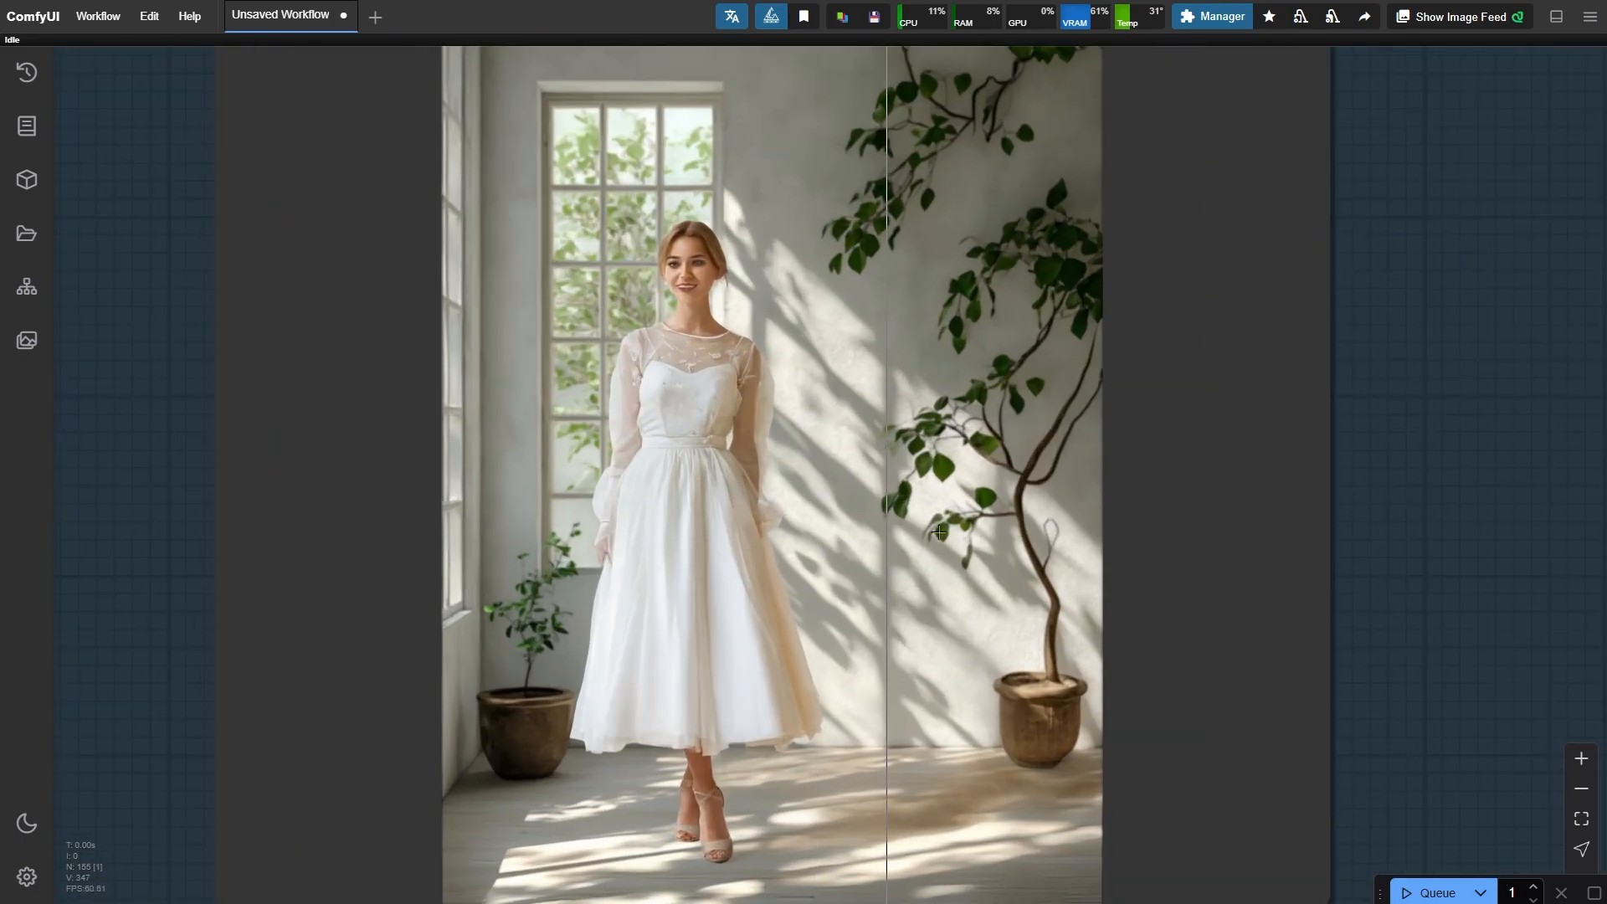
scroll(619, 515, "down", 5)
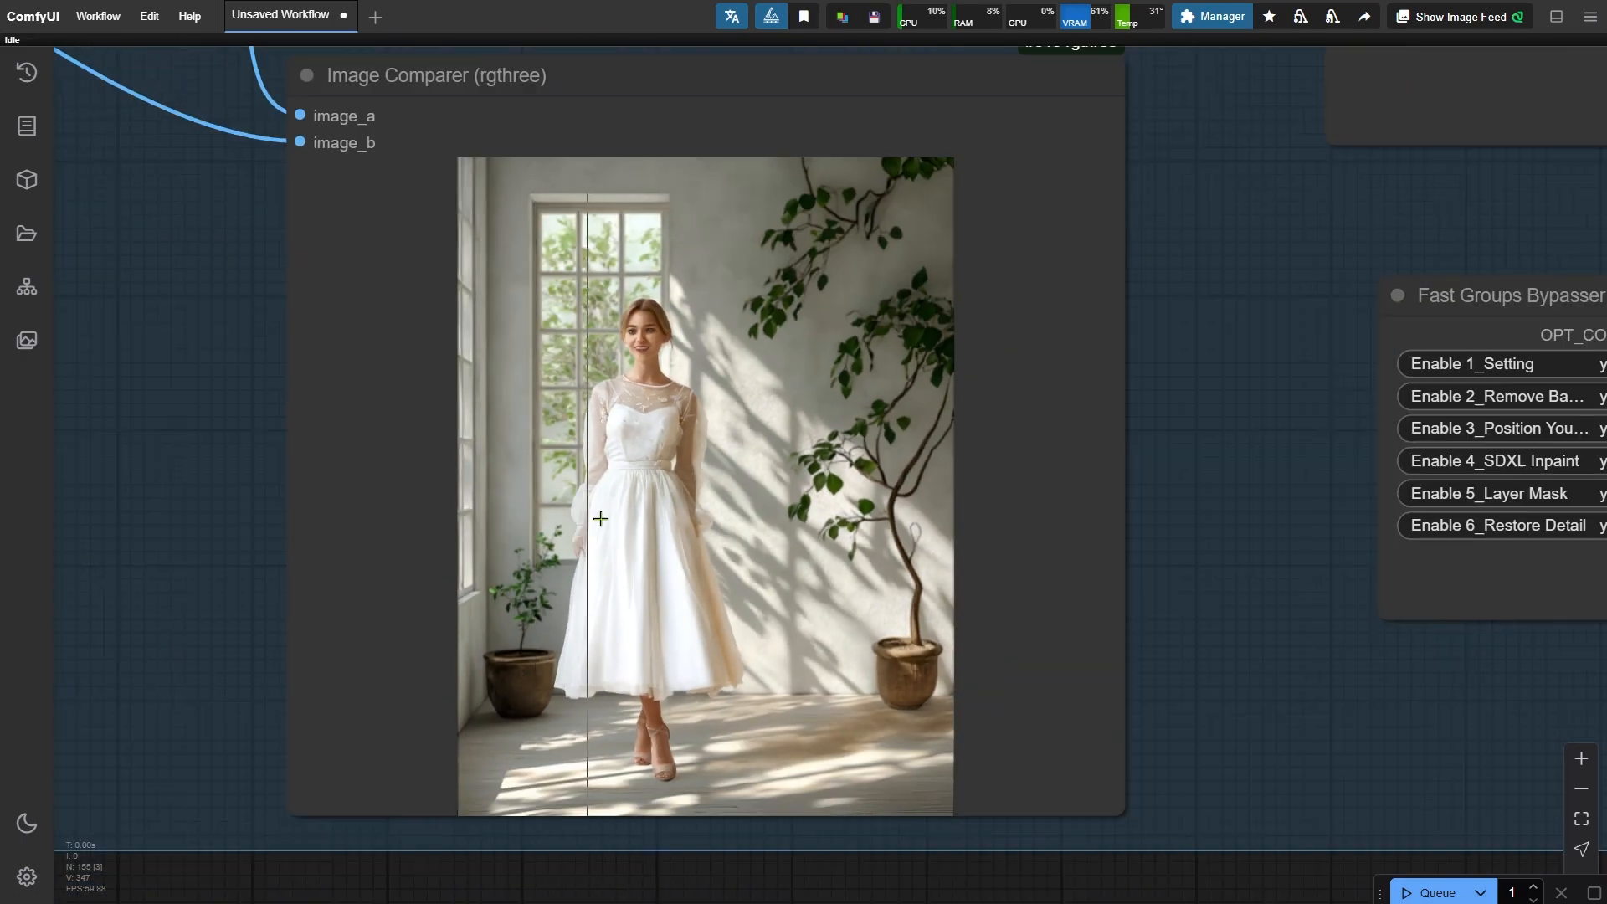
scroll(644, 512, "down", 3)
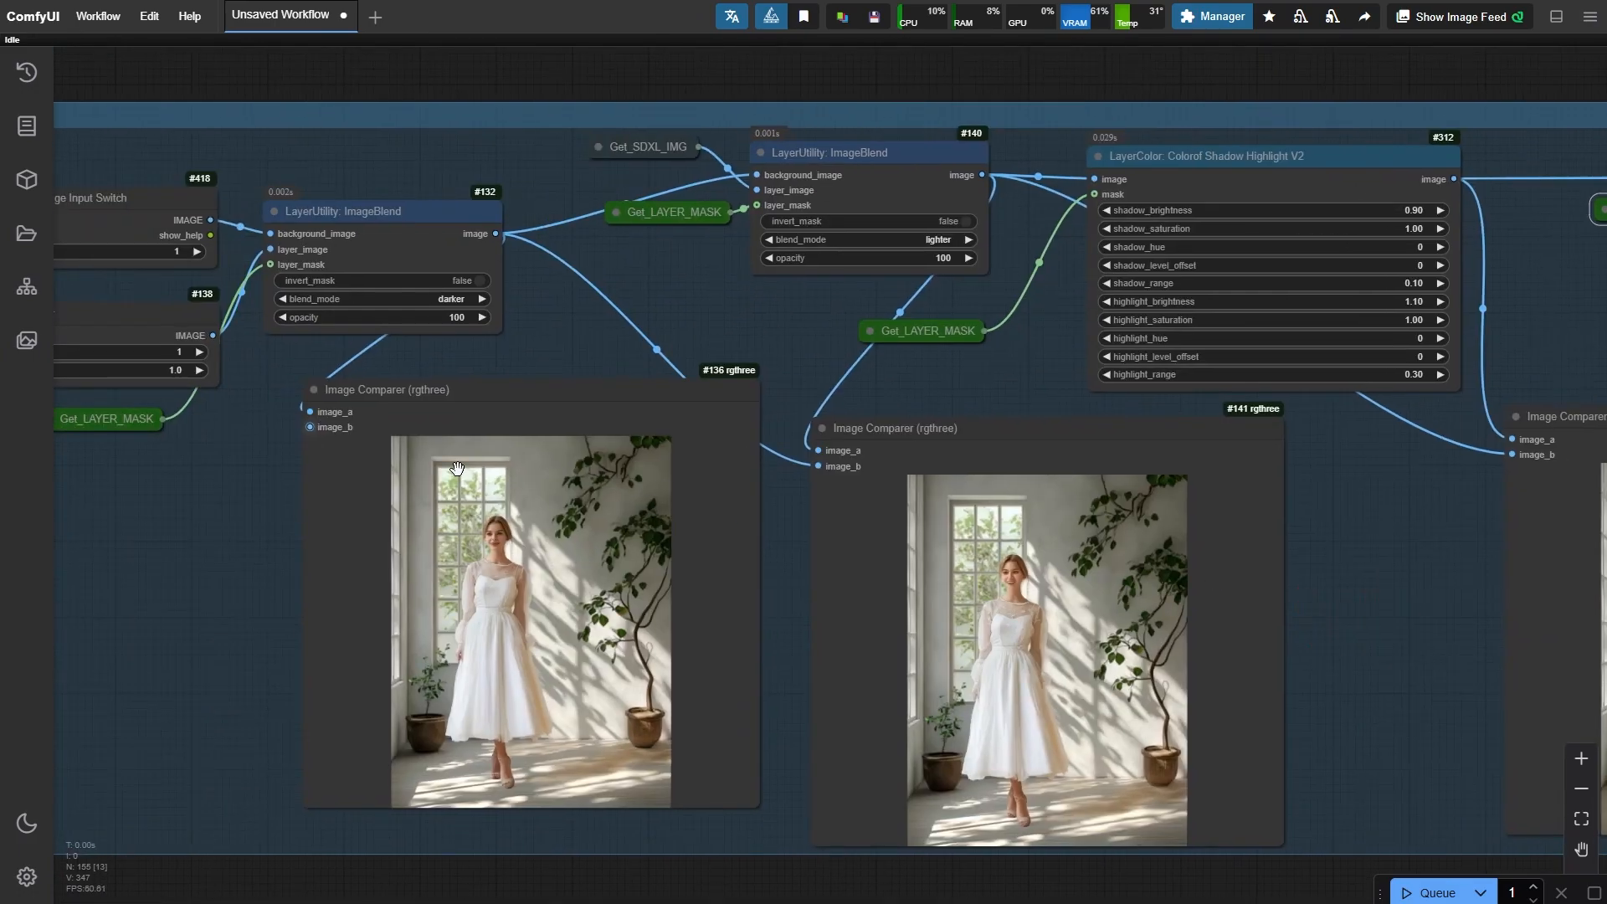
left_click(588, 509)
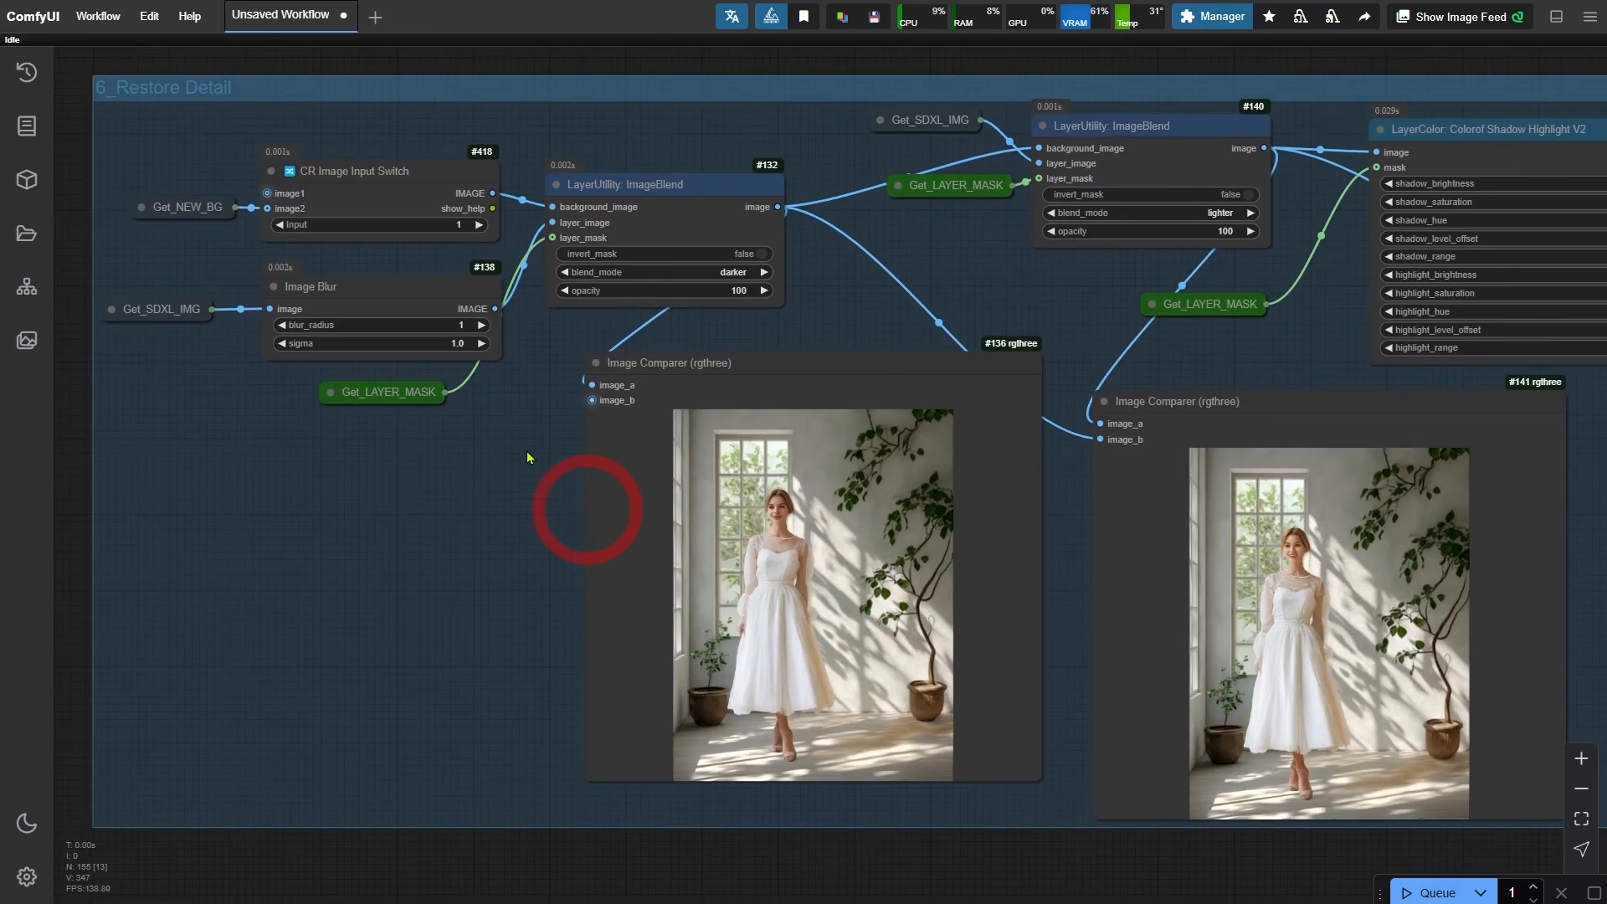
scroll(527, 457, "up", 2)
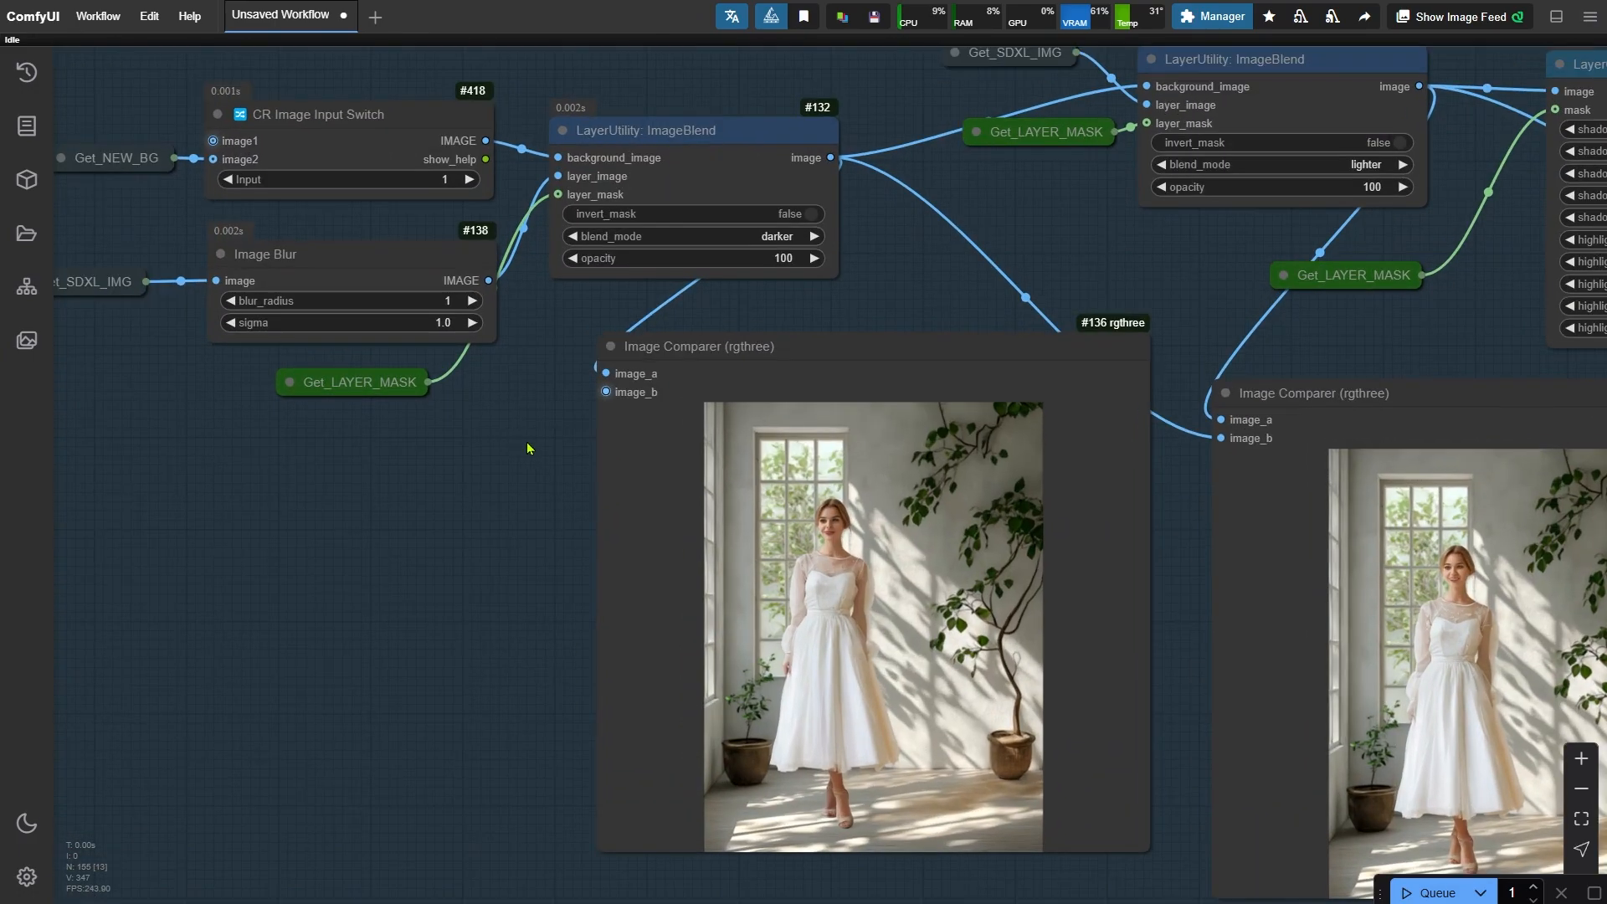
- Review the blend mode options of the darker ImageBlend node in the Restore Detail group
left_click(755, 143)
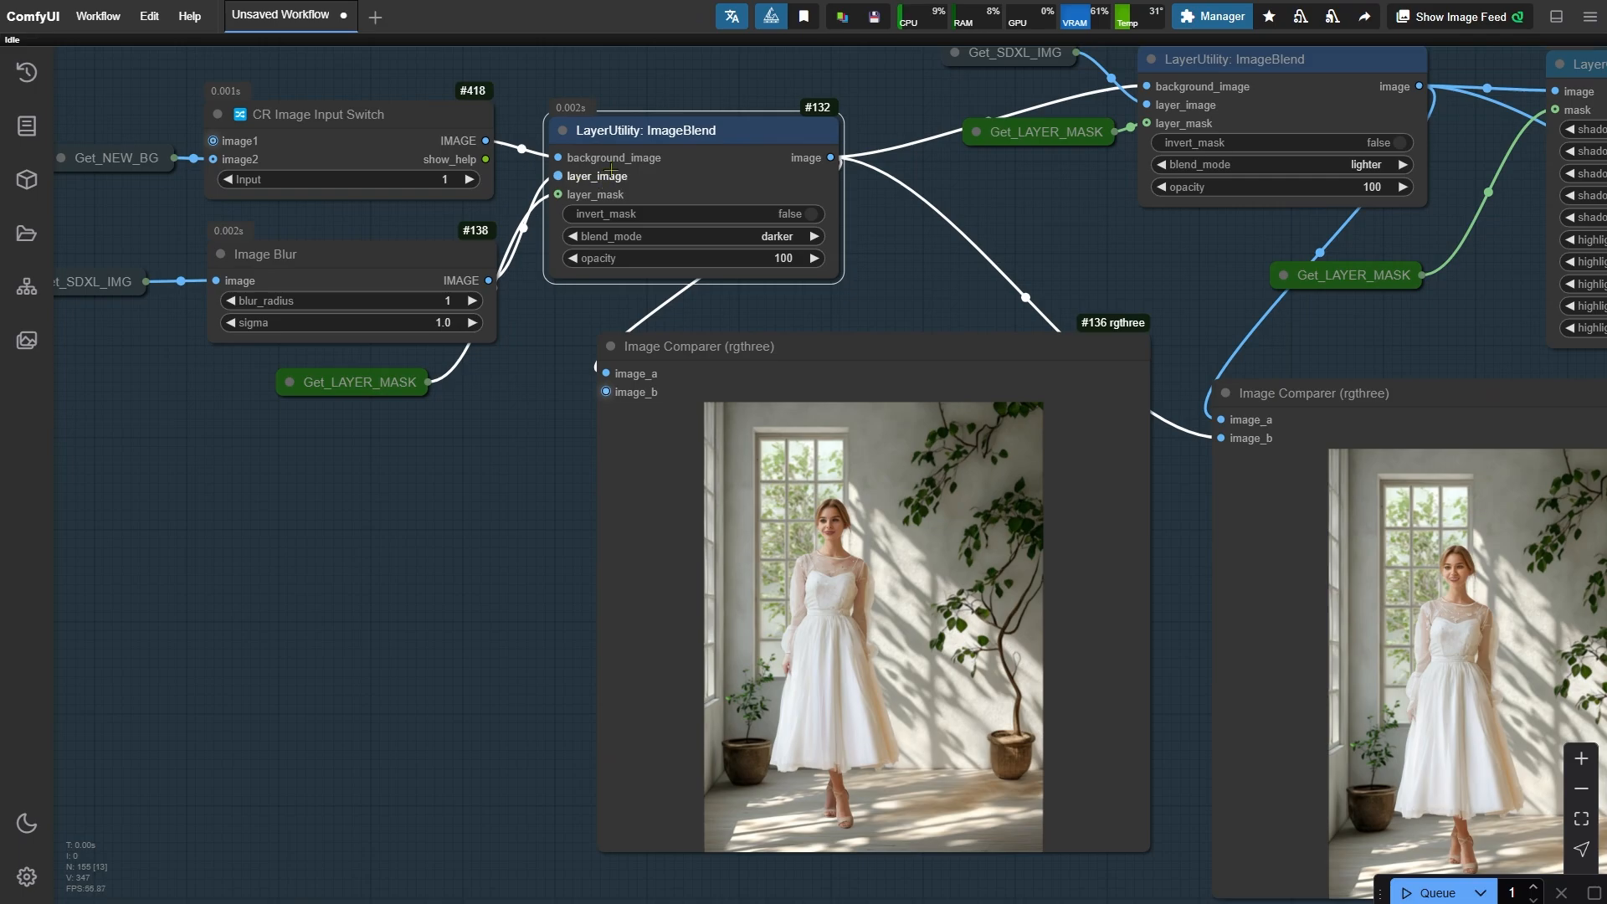
left_click(766, 235)
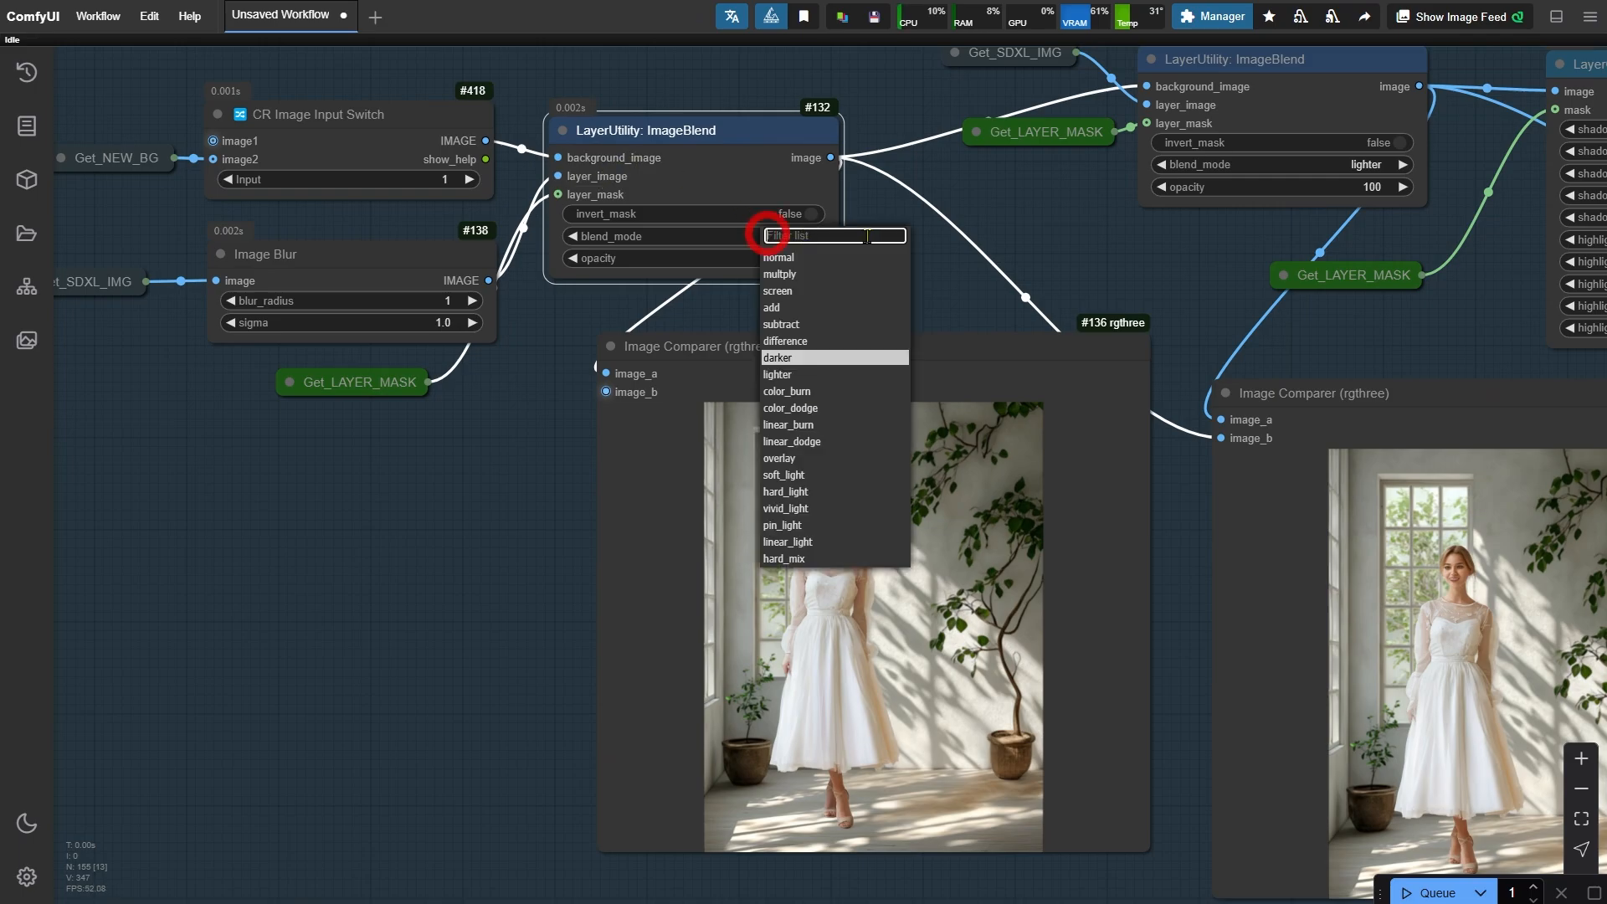
left_click(1044, 242)
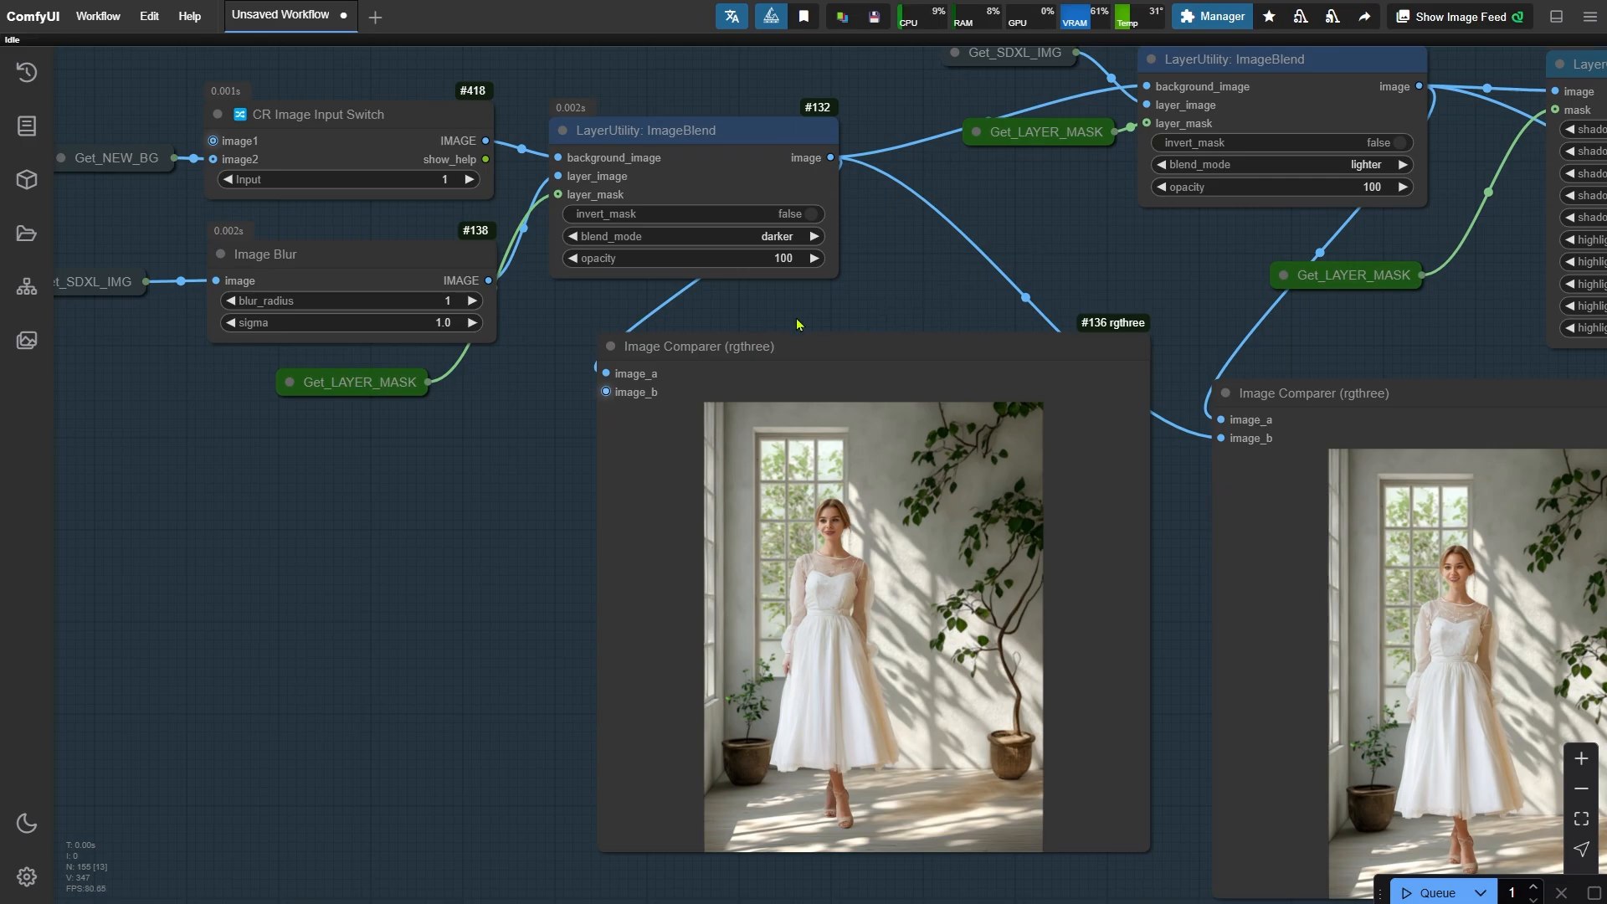
left_click(384, 386)
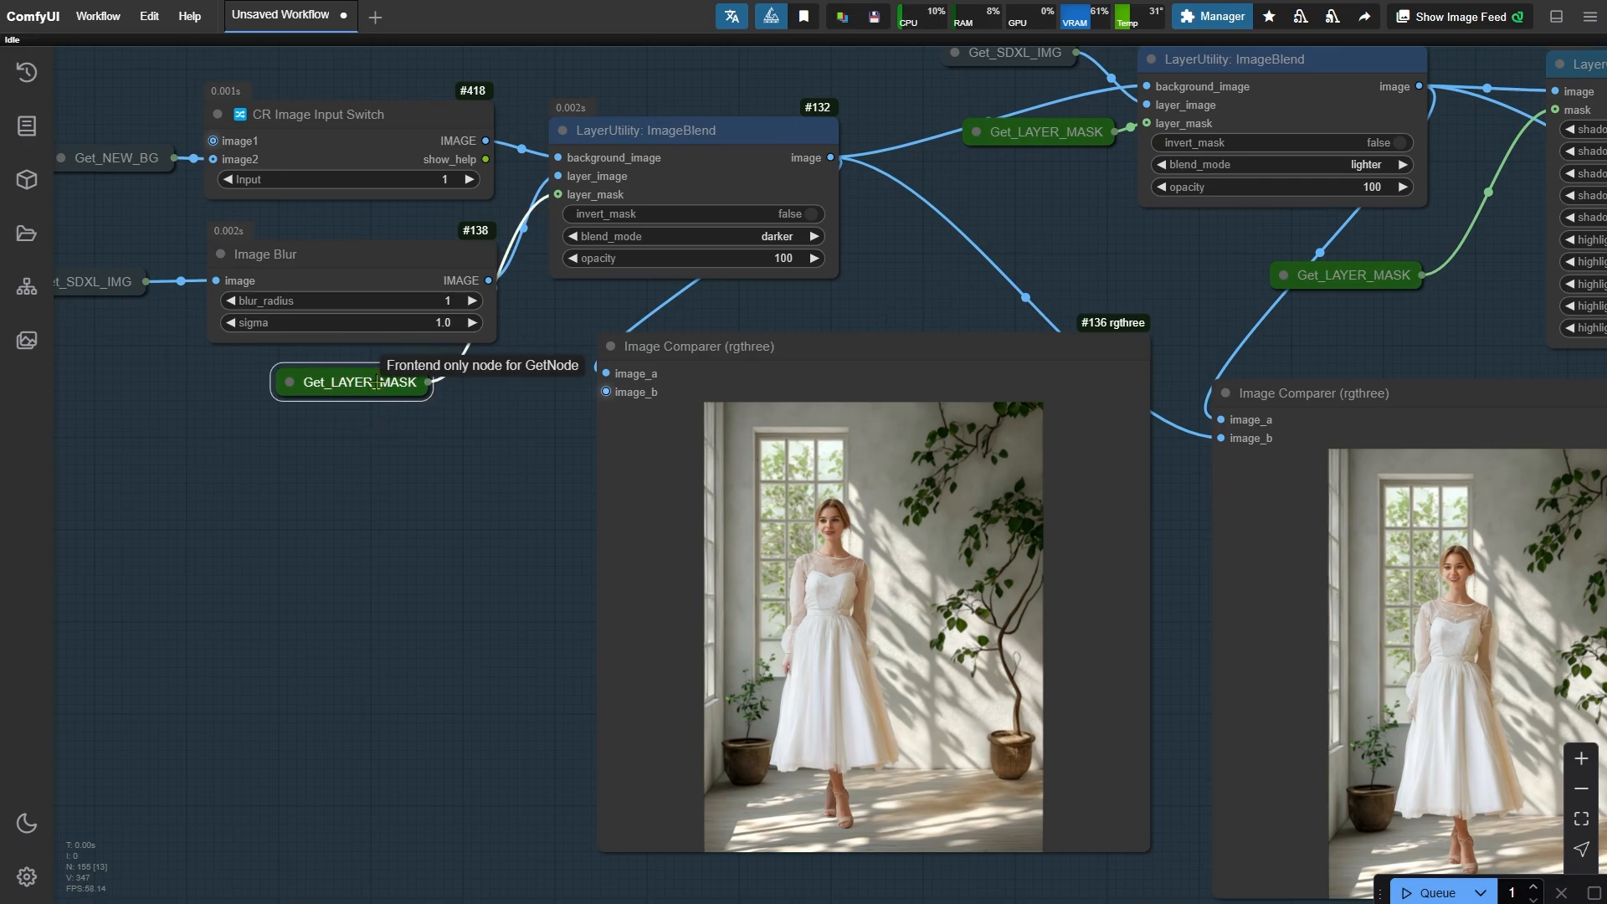
- Navigate to the Layer Mask group and examine the Levels, Mask Blur and Set_LAYER_MASK nodes with their previews
scroll(374, 382, "down", 5)
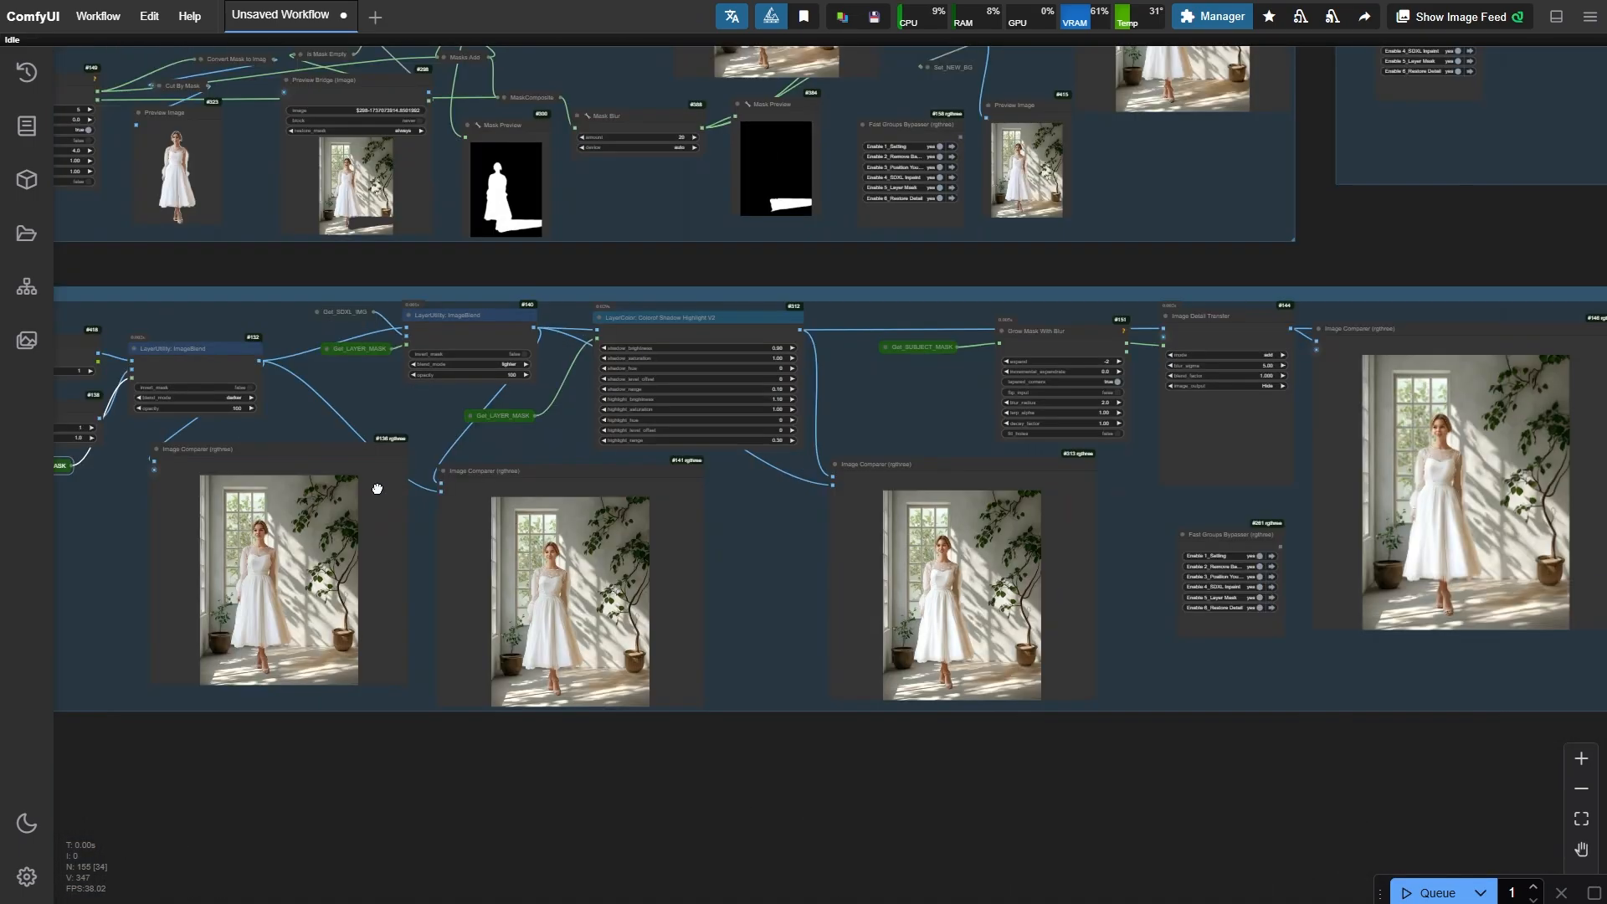
left_click_drag(1172, 310, 444, 489)
left_click_drag(1338, 391, 536, 558)
scroll(911, 327, "up", 8)
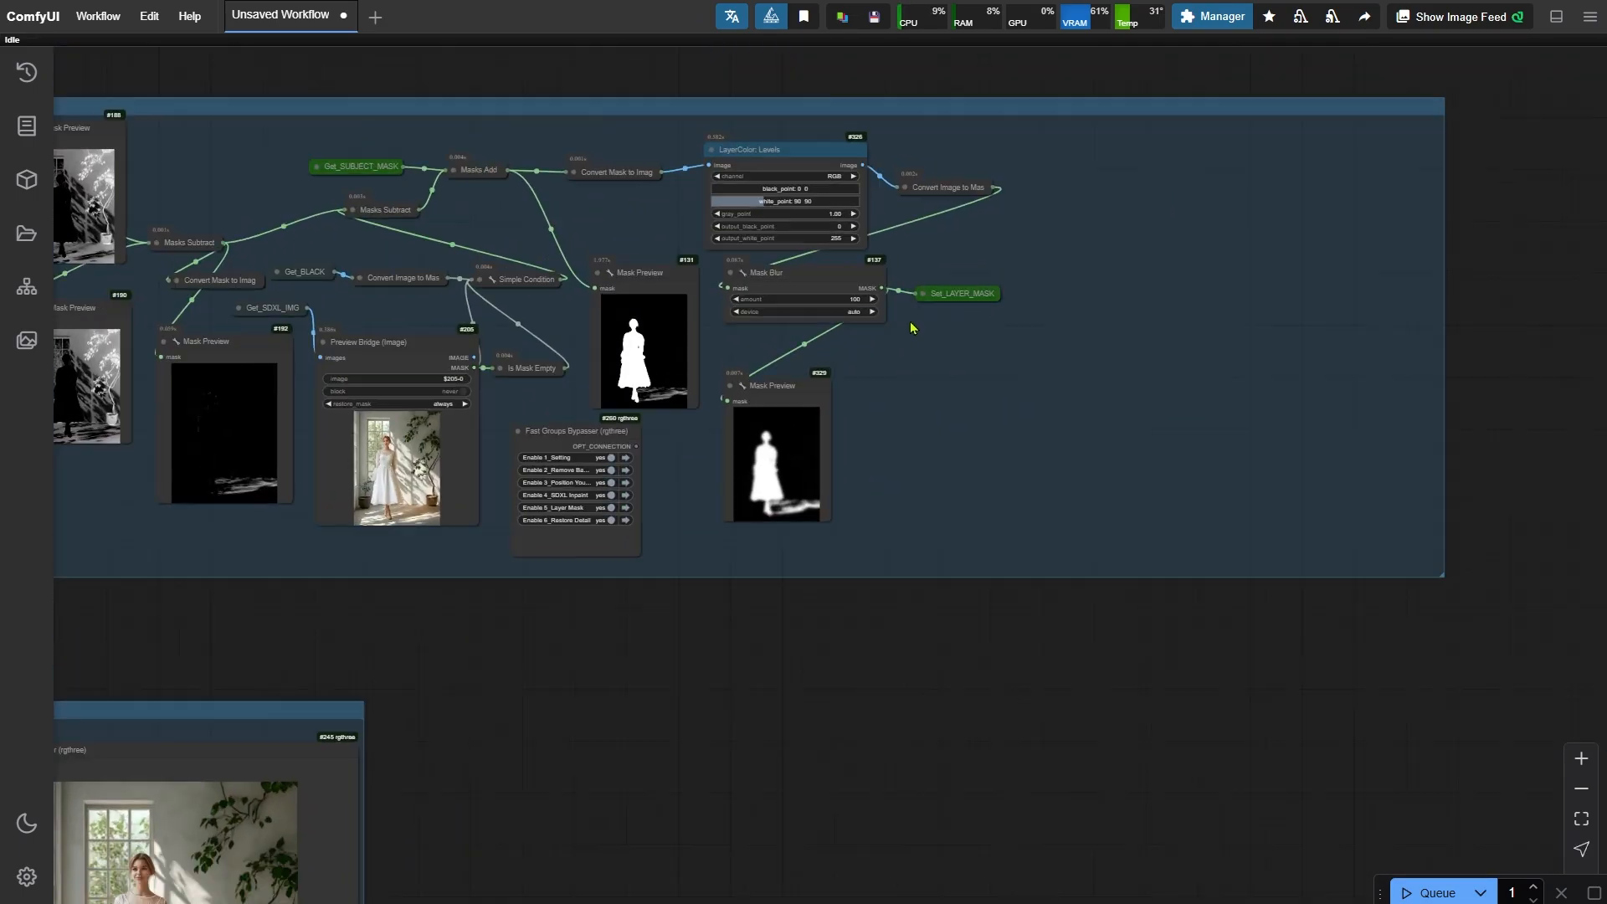
left_click(973, 287)
right_click(1001, 390)
left_click(1098, 599)
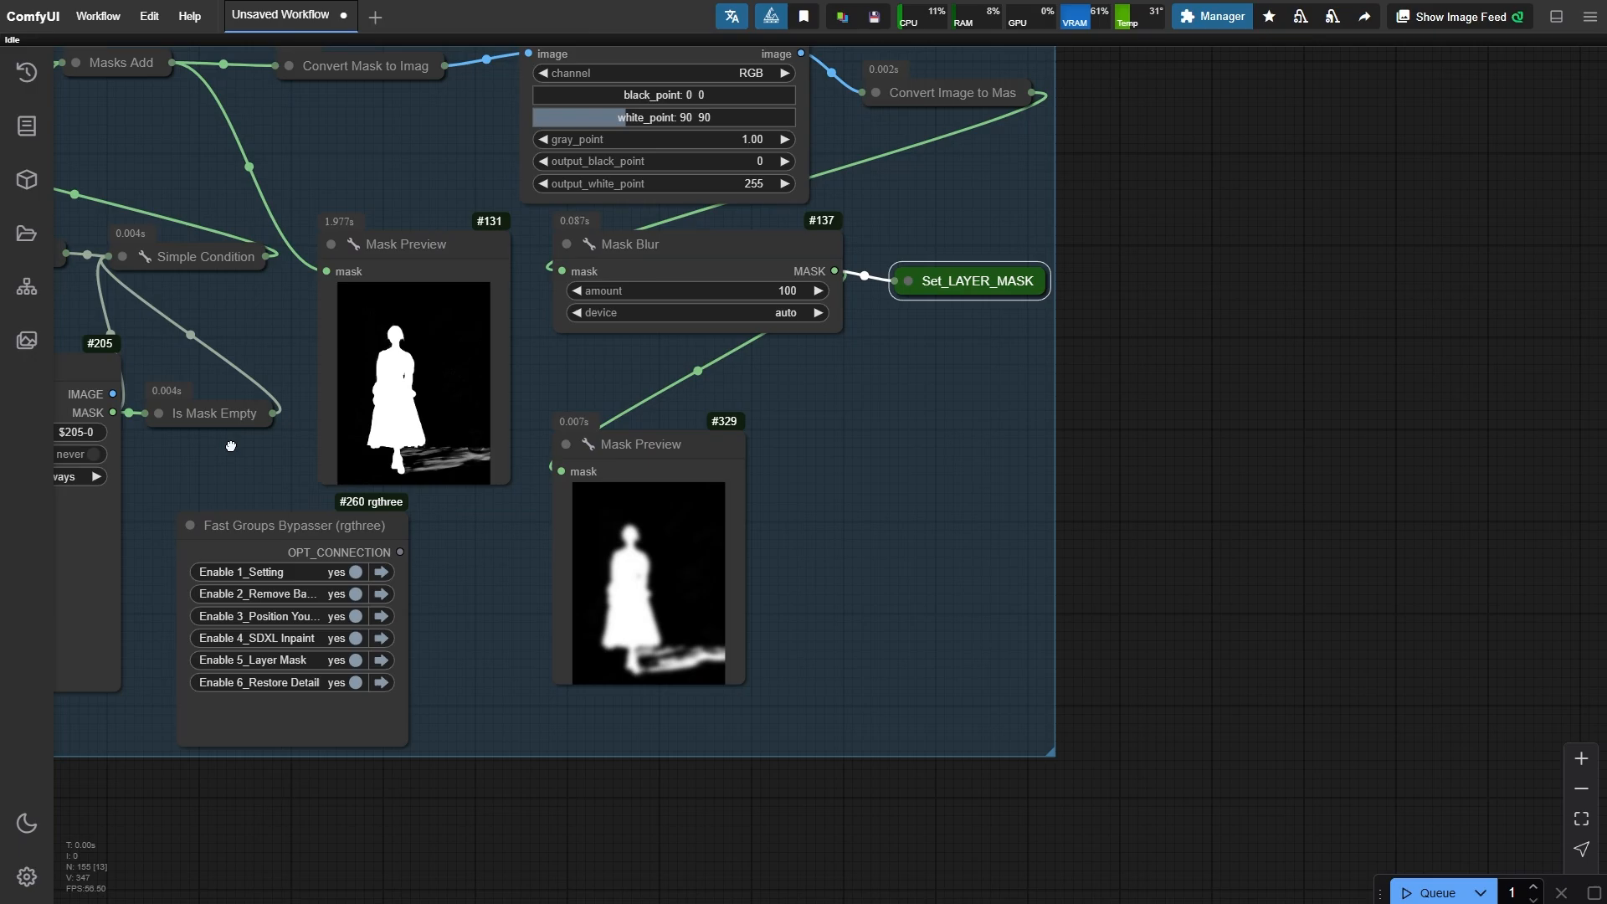
left_click_drag(198, 449, 1350, 567)
left_click_drag(366, 615, 807, 638)
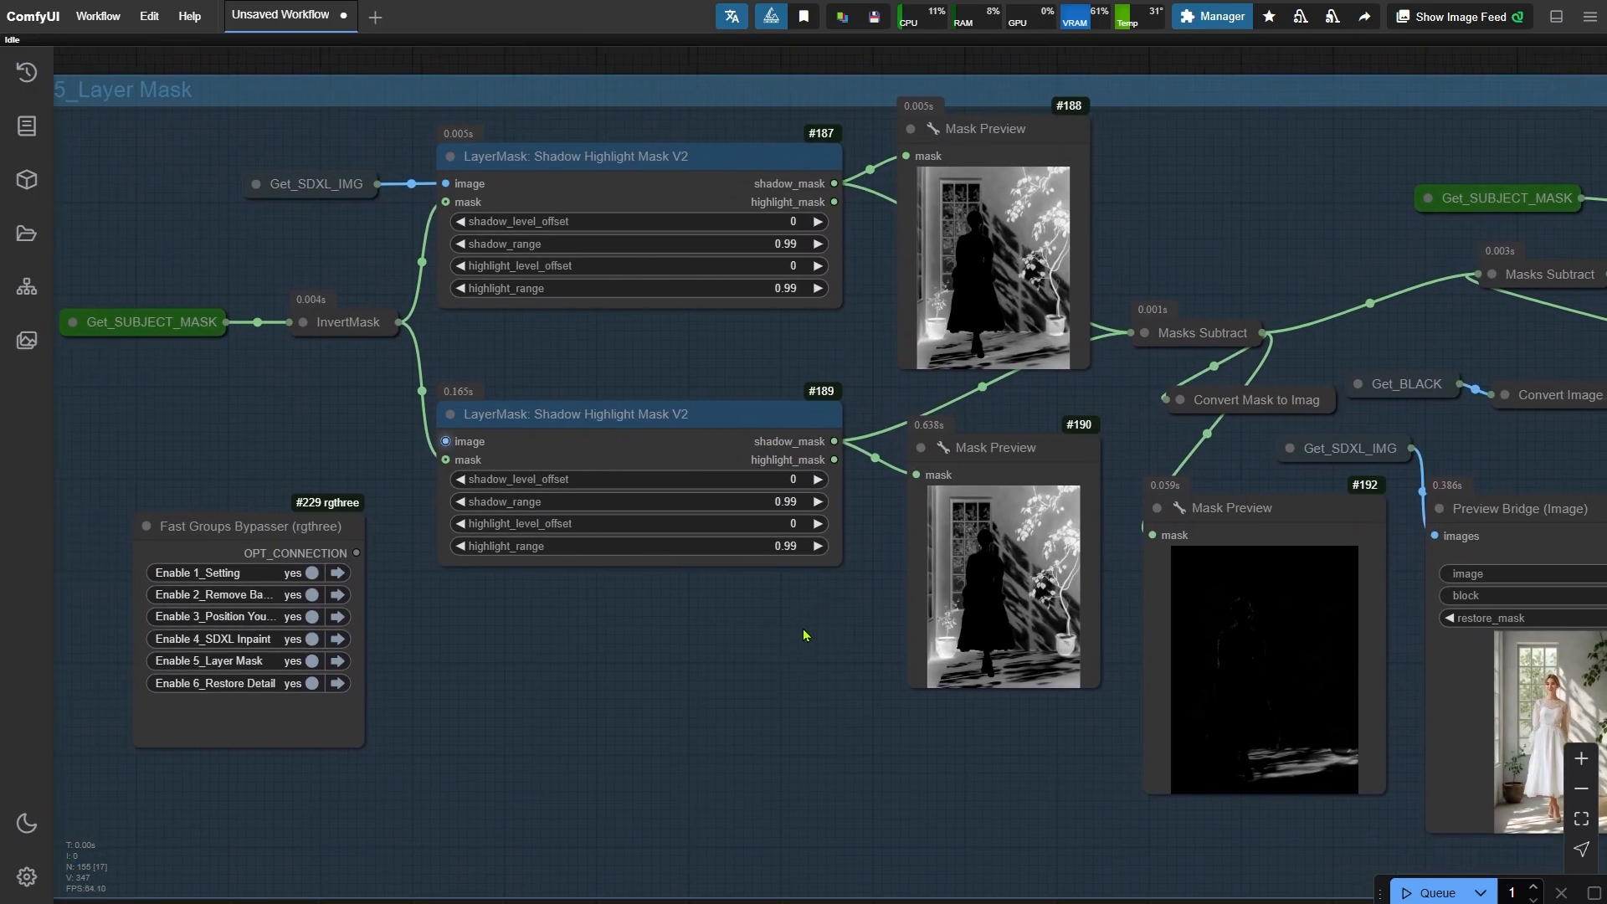
- Examine the two Shadow Highlight Mask V2 nodes and their mask previews in the Layer Mask group
left_click(772, 156)
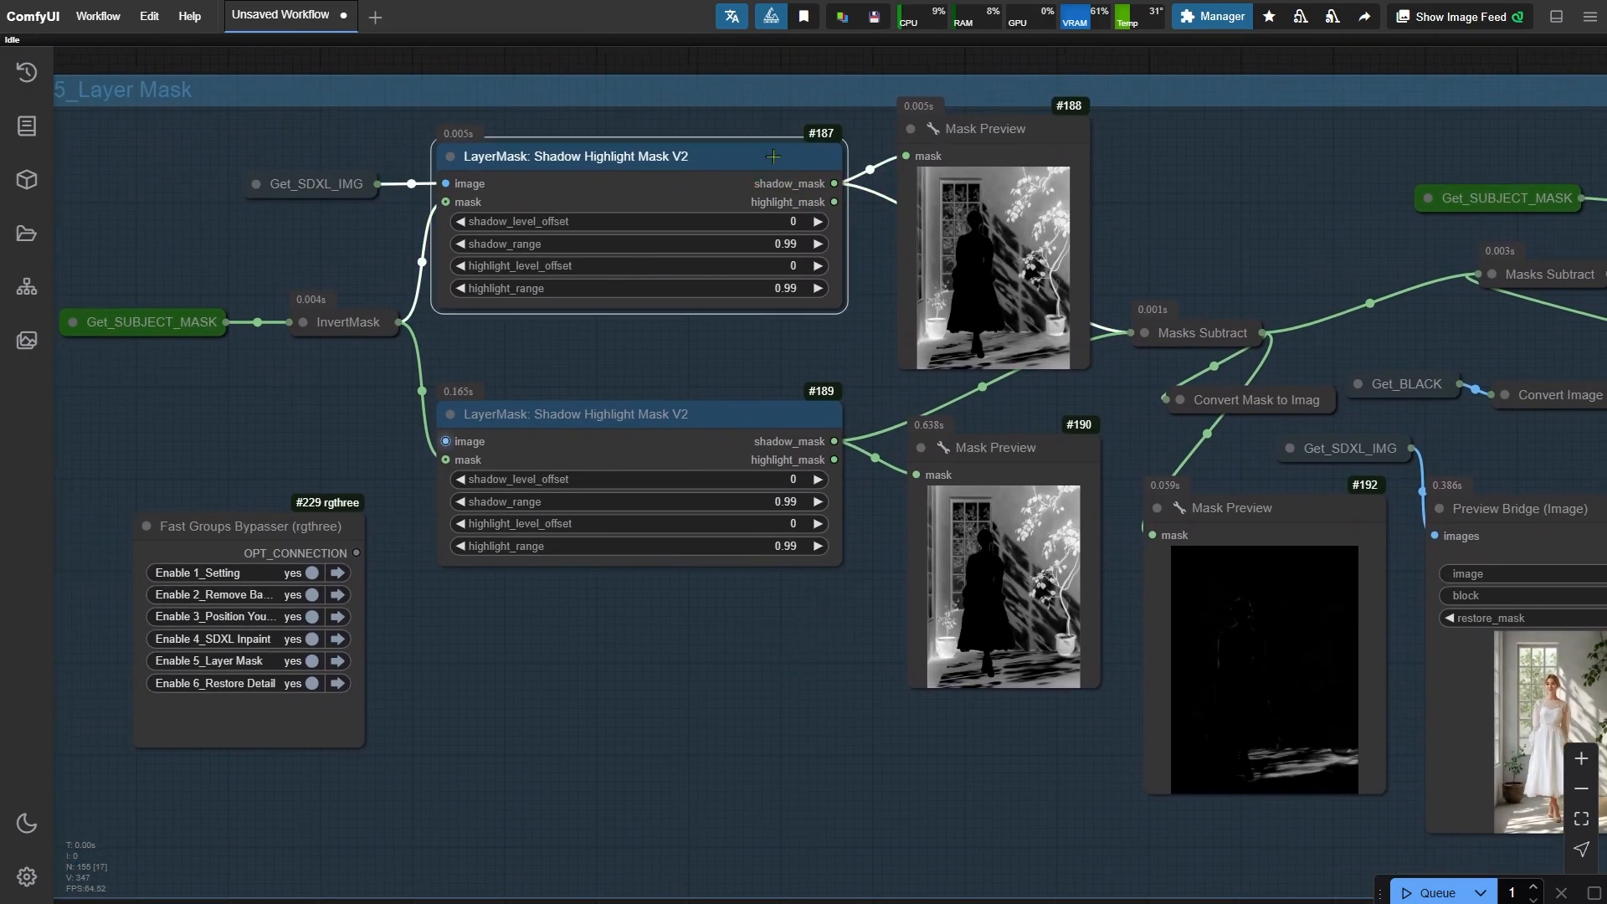
left_click(991, 128)
left_click_drag(308, 256, 1303, 265)
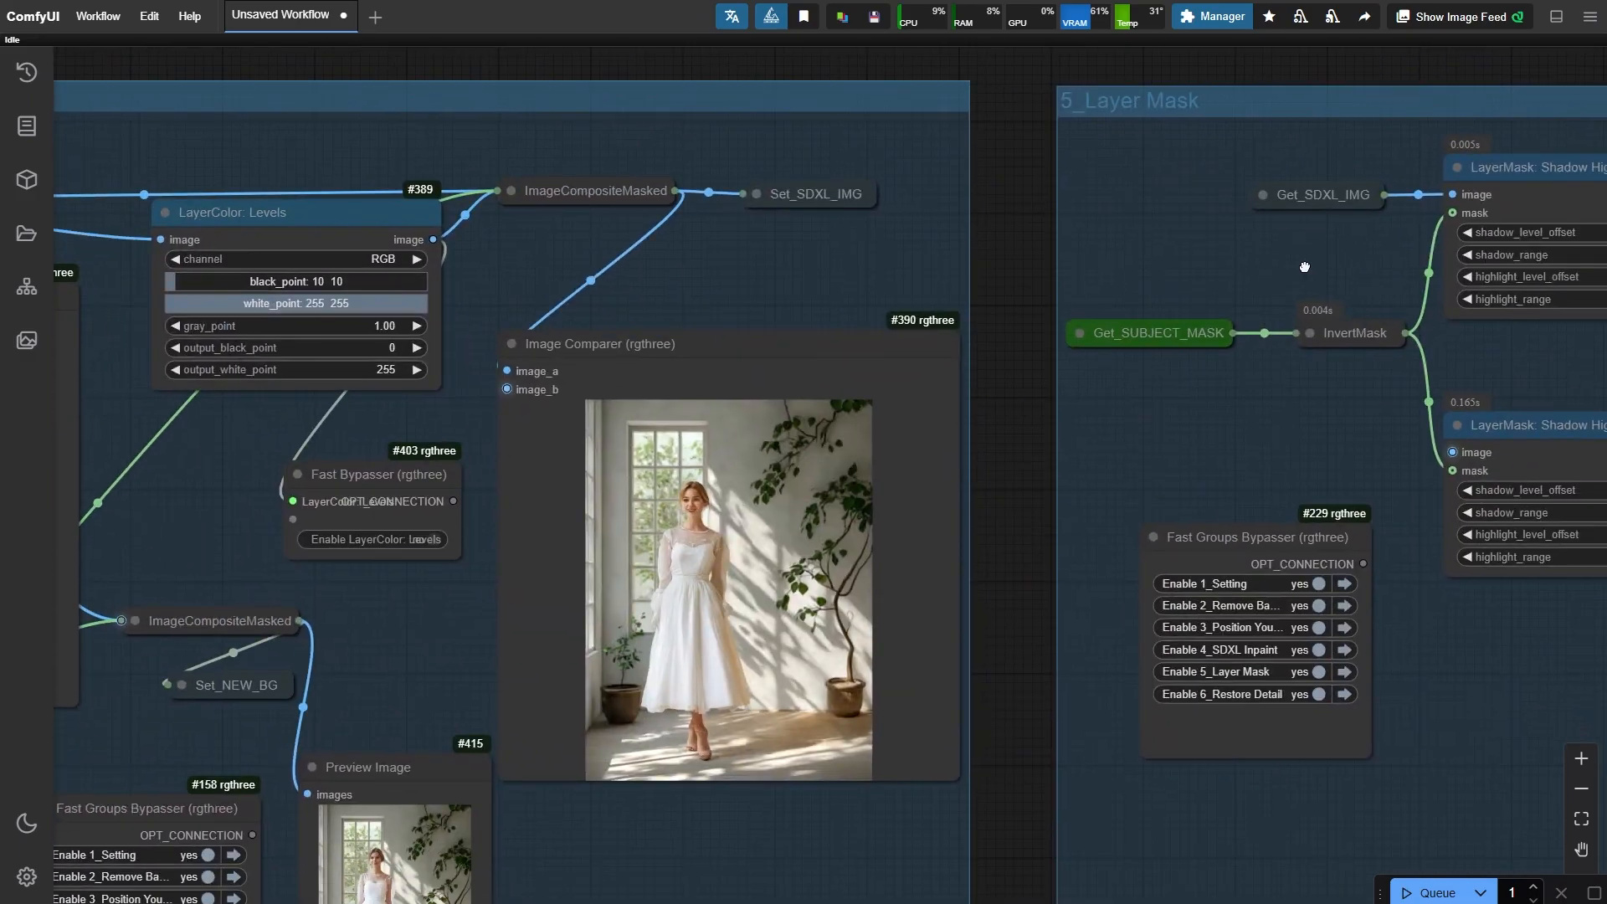
scroll(837, 809, "up", 3)
left_click_drag(1425, 394, 310, 496)
scroll(924, 437, "down", 2)
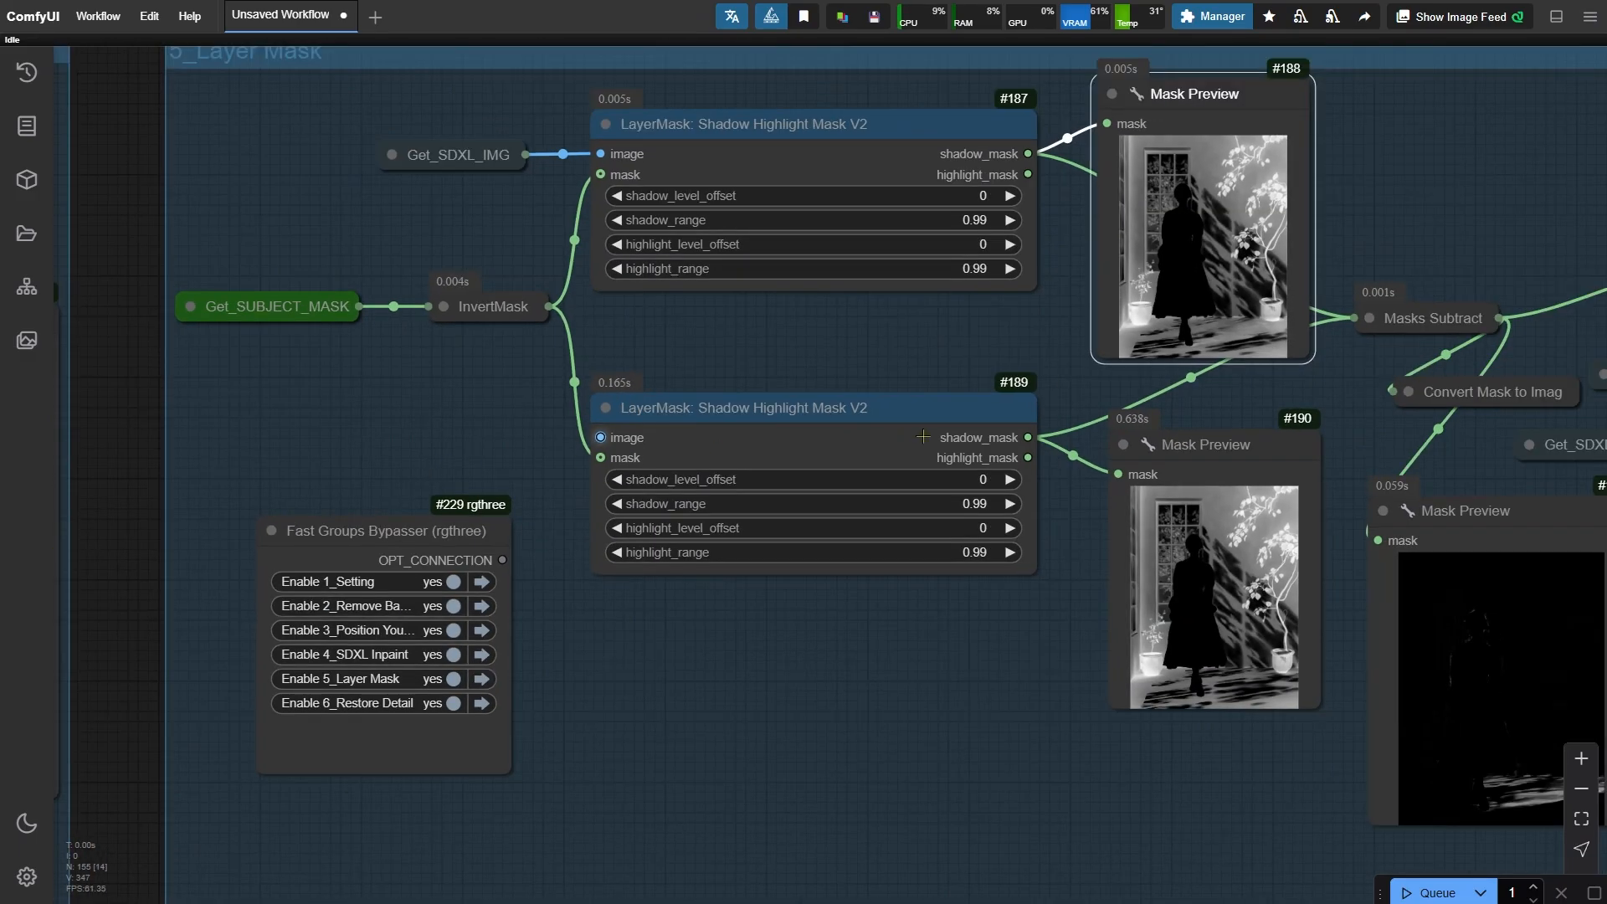
left_click(923, 437)
left_click_drag(1018, 295, 870, 394)
left_click_drag(1415, 175, 762, 714)
left_click_drag(538, 587, 1202, 761)
scroll(371, 405, "up", 3)
left_click_drag(645, 837, 691, 260)
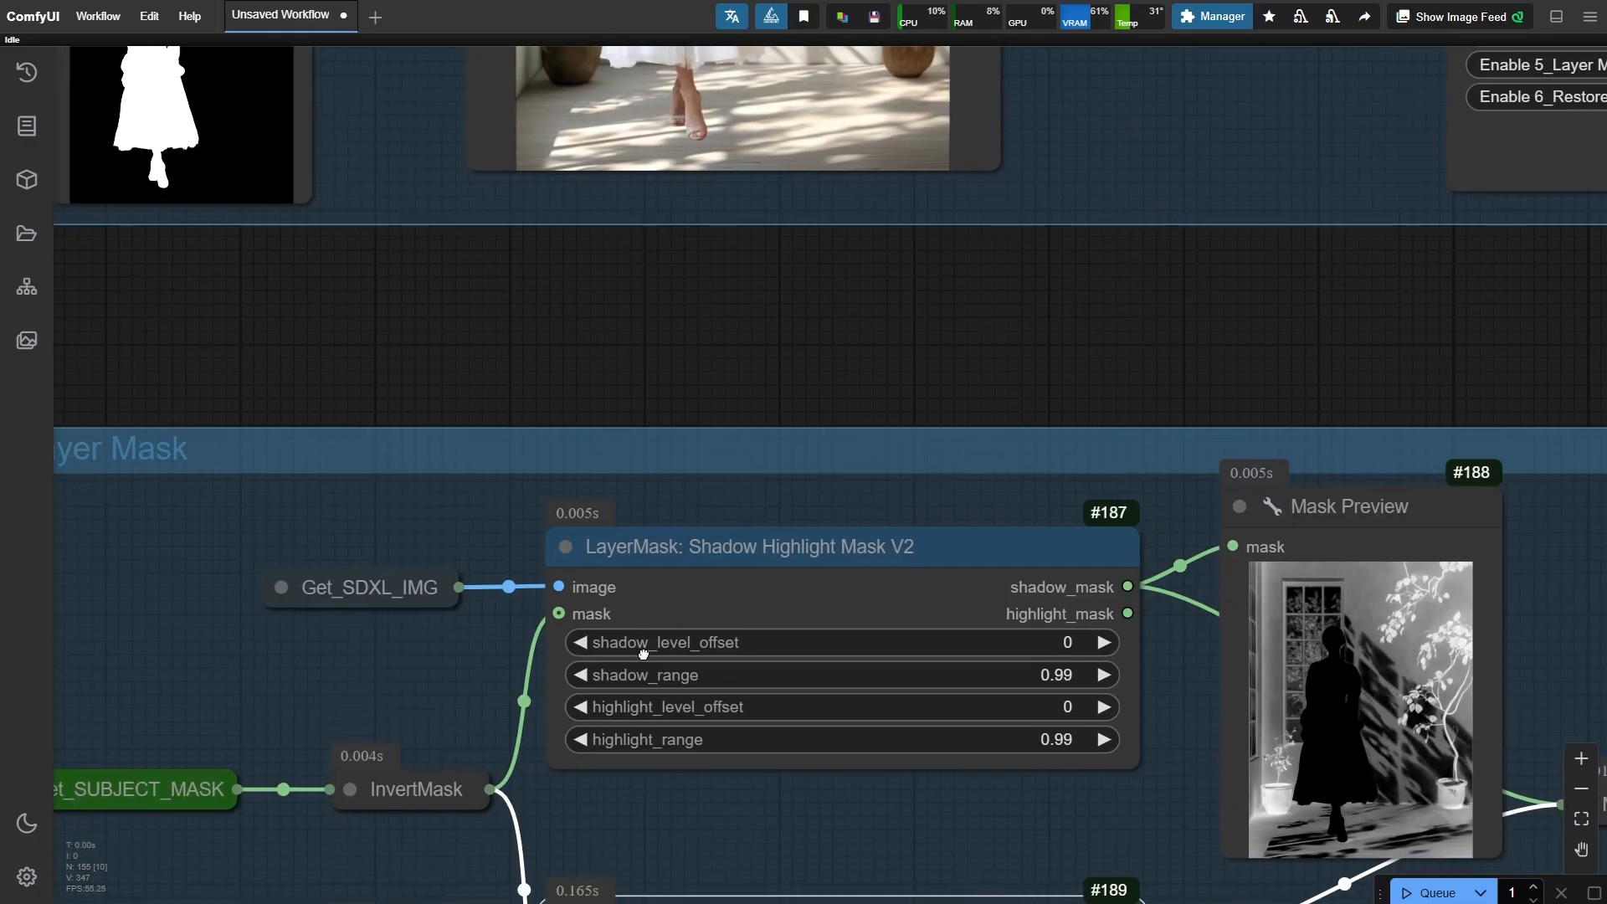
- Examine the Masks Subtract node and its mask preview in the Layer Mask group
left_click_drag(645, 657, 606, 112)
scroll(465, 614, "down", 2)
left_click_drag(893, 619, 389, 591)
left_click(881, 291)
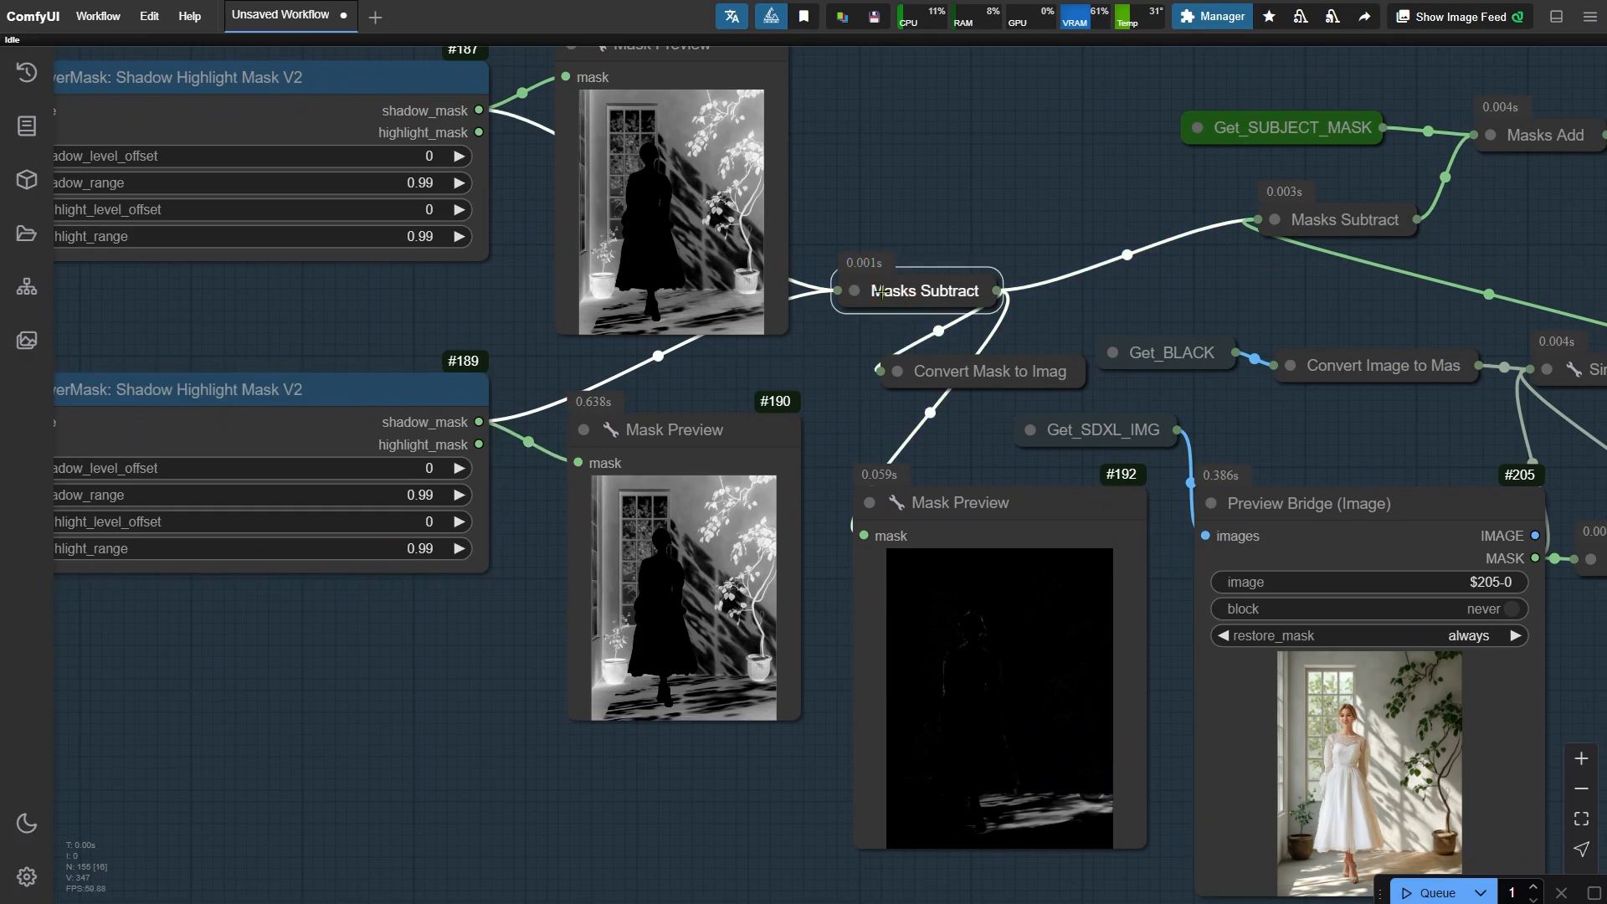
scroll(1197, 845, "up", 2)
left_click(965, 477)
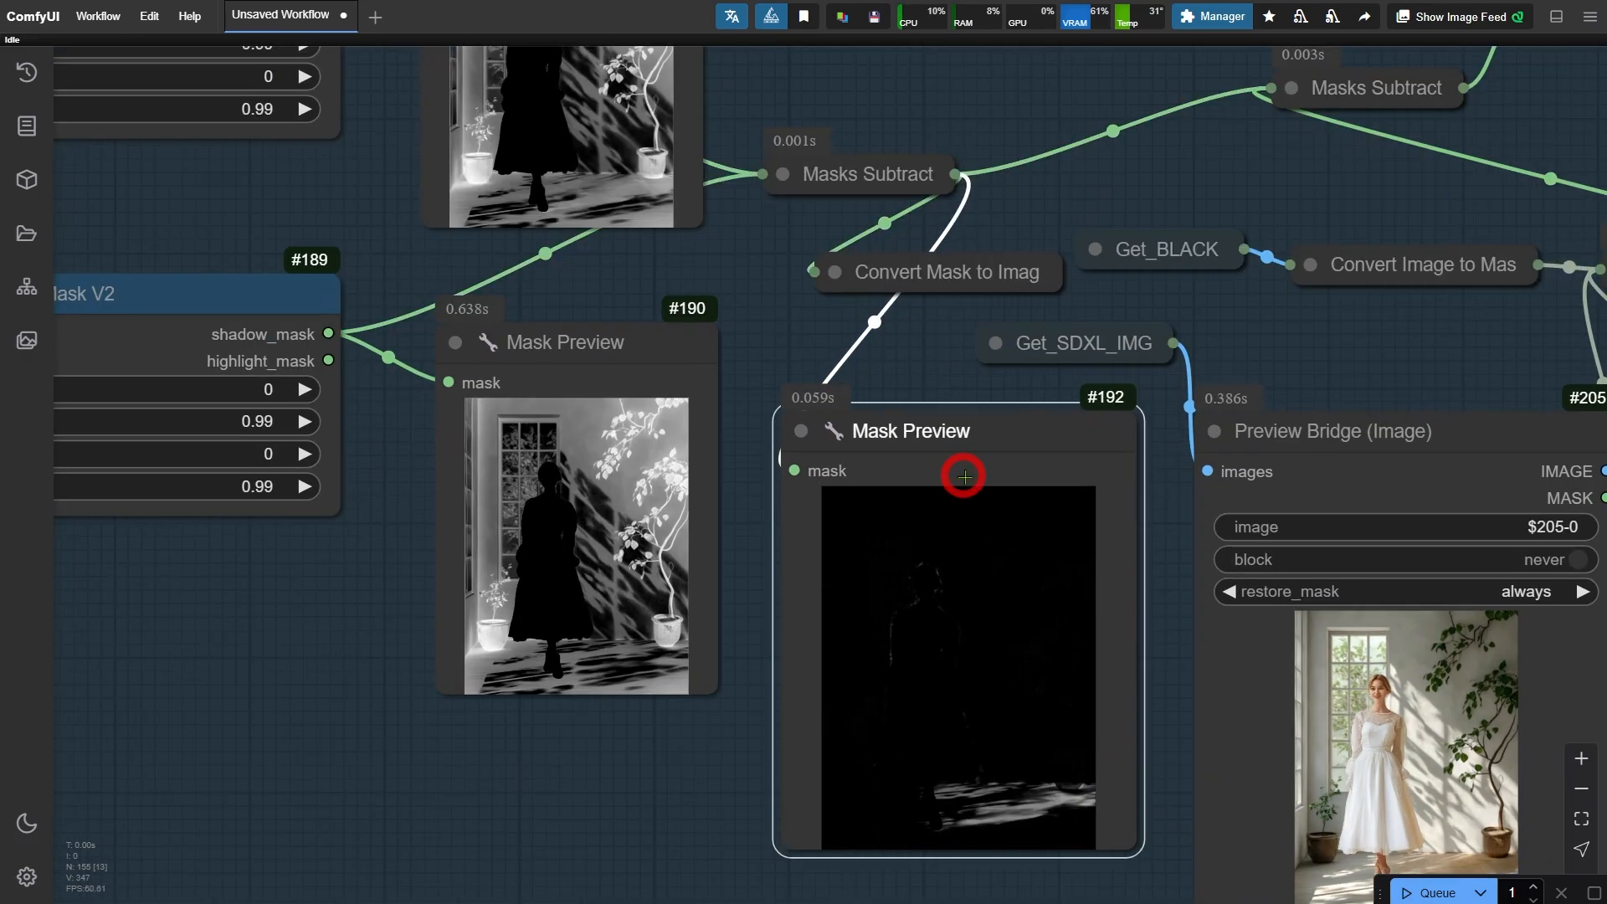
left_click_drag(1183, 600, 561, 511)
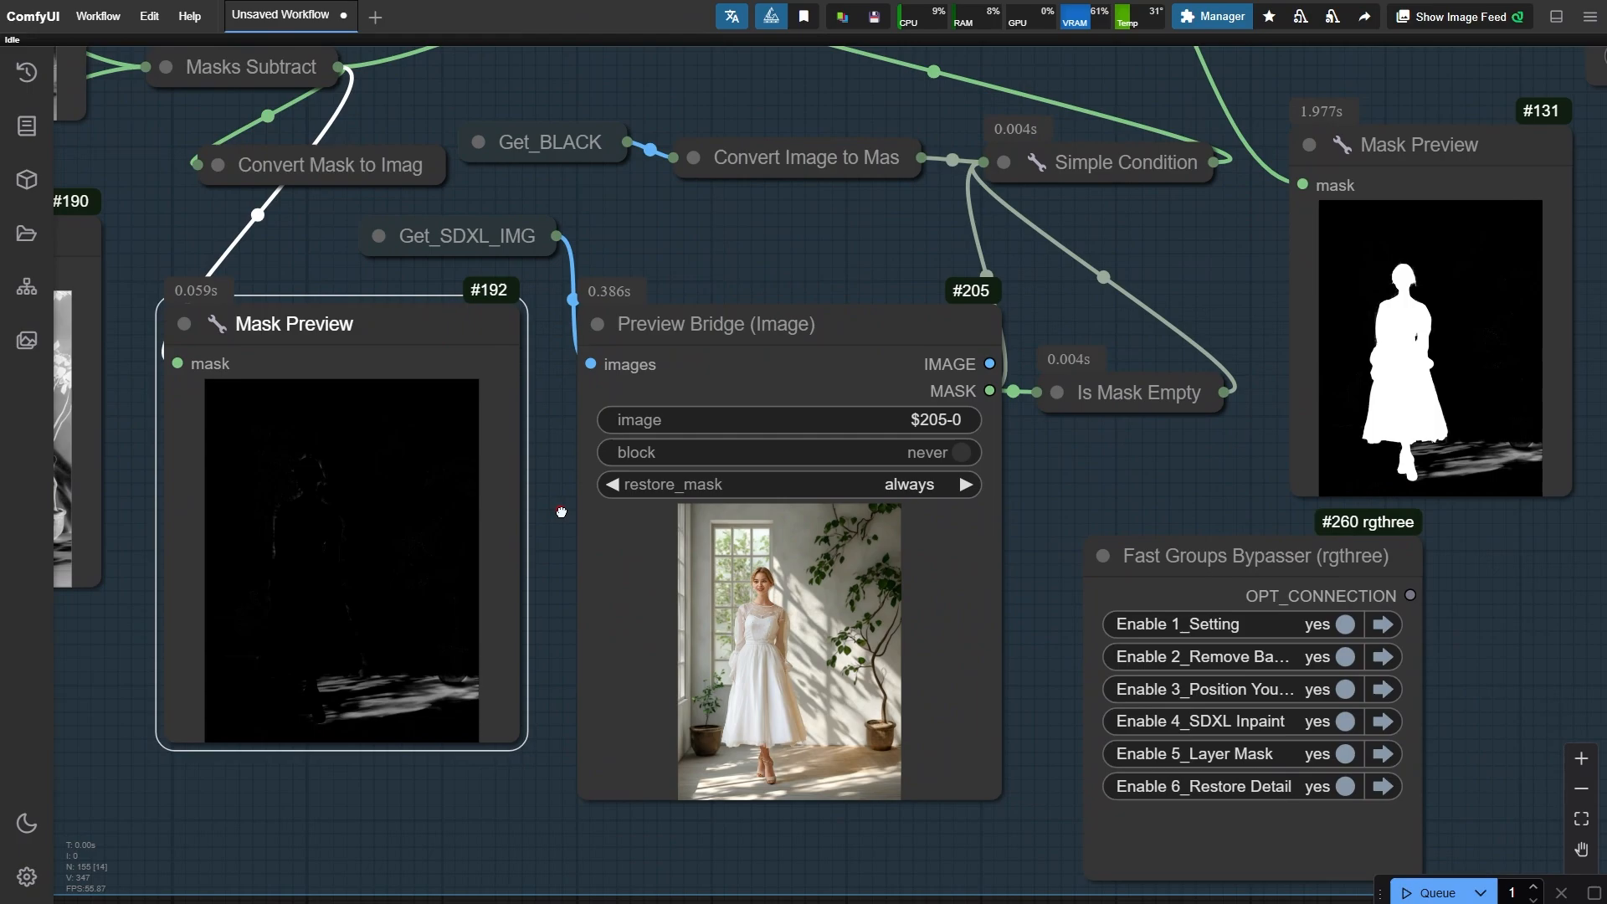
- Open the Preview Bridge image in the mask editor, paint over the floor shadow at the right plant pot, and save the mask
left_click(865, 378)
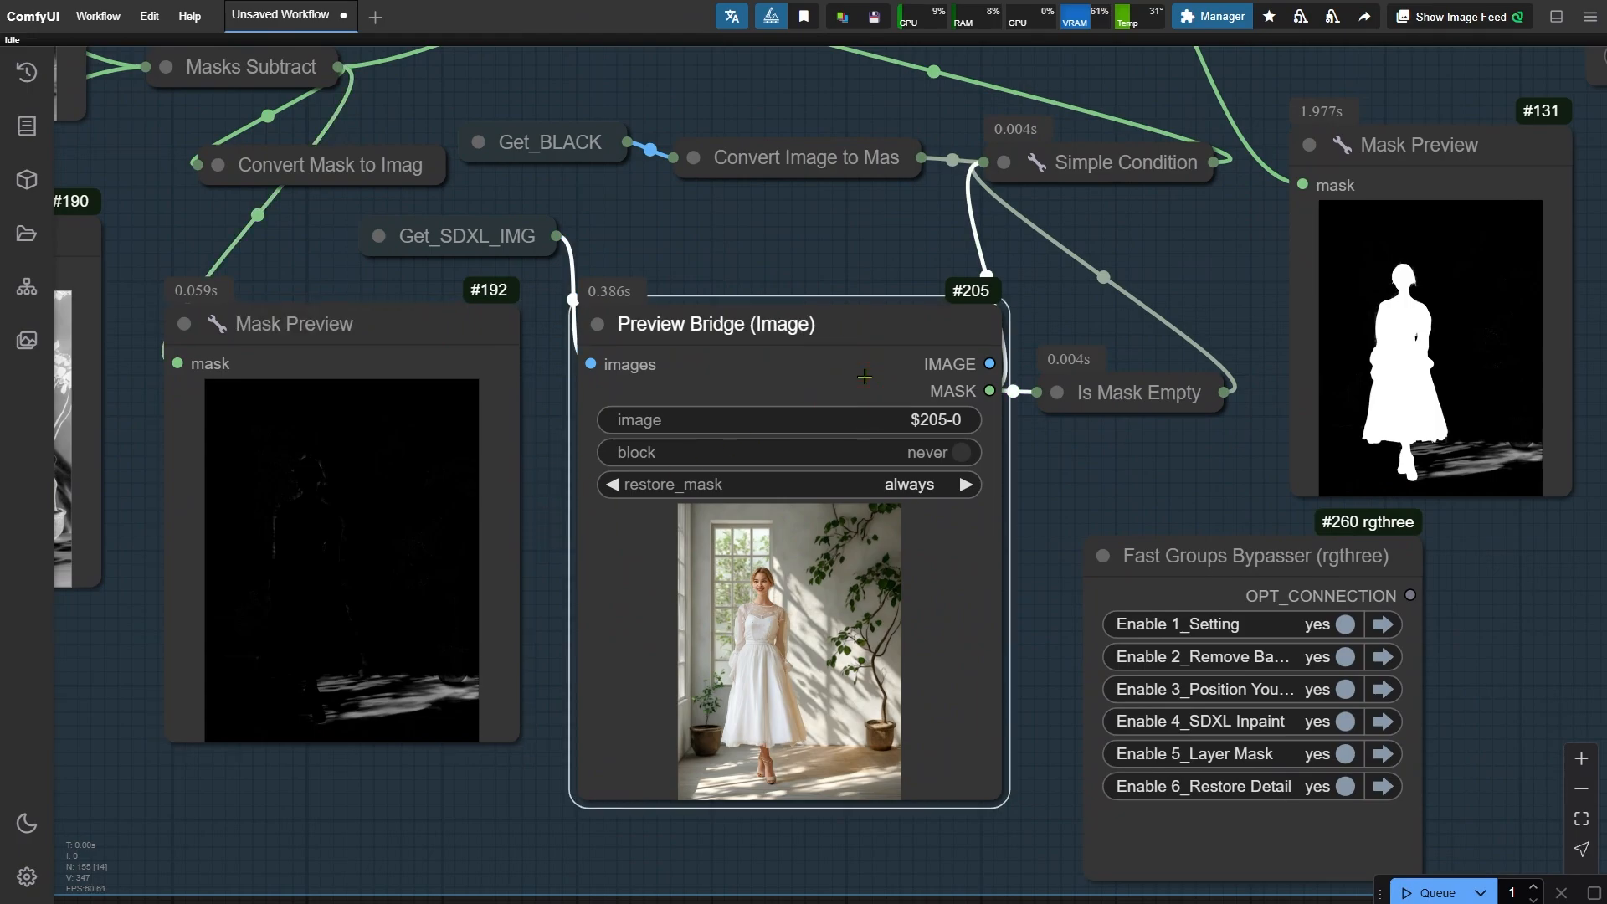
right_click(819, 391)
left_click(862, 670)
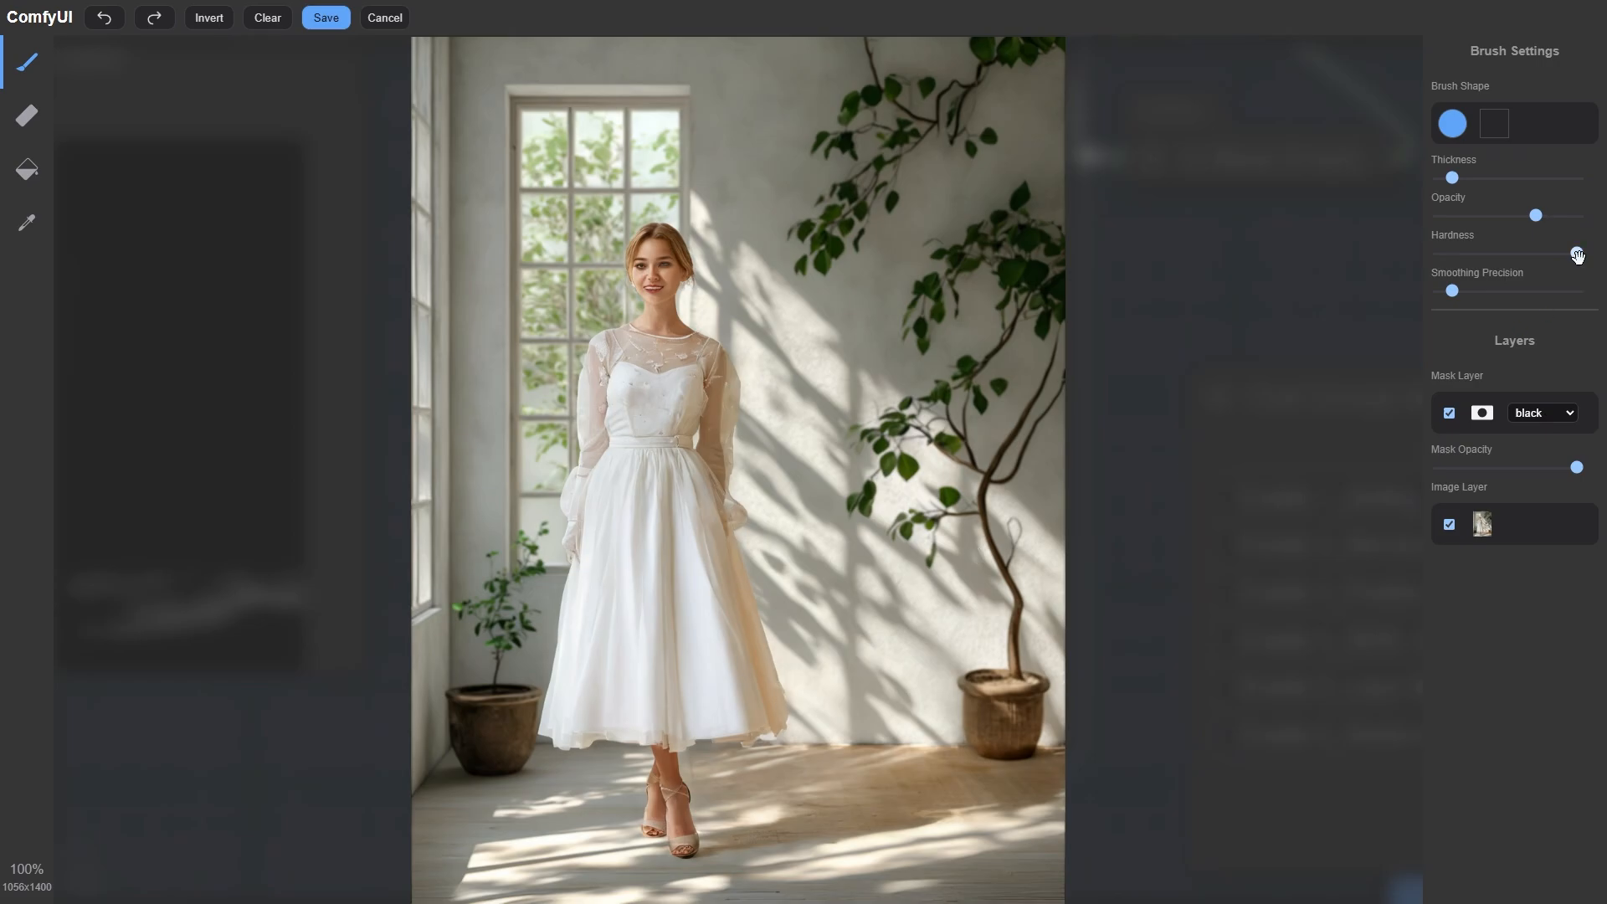
scroll(1059, 812, "up", 10)
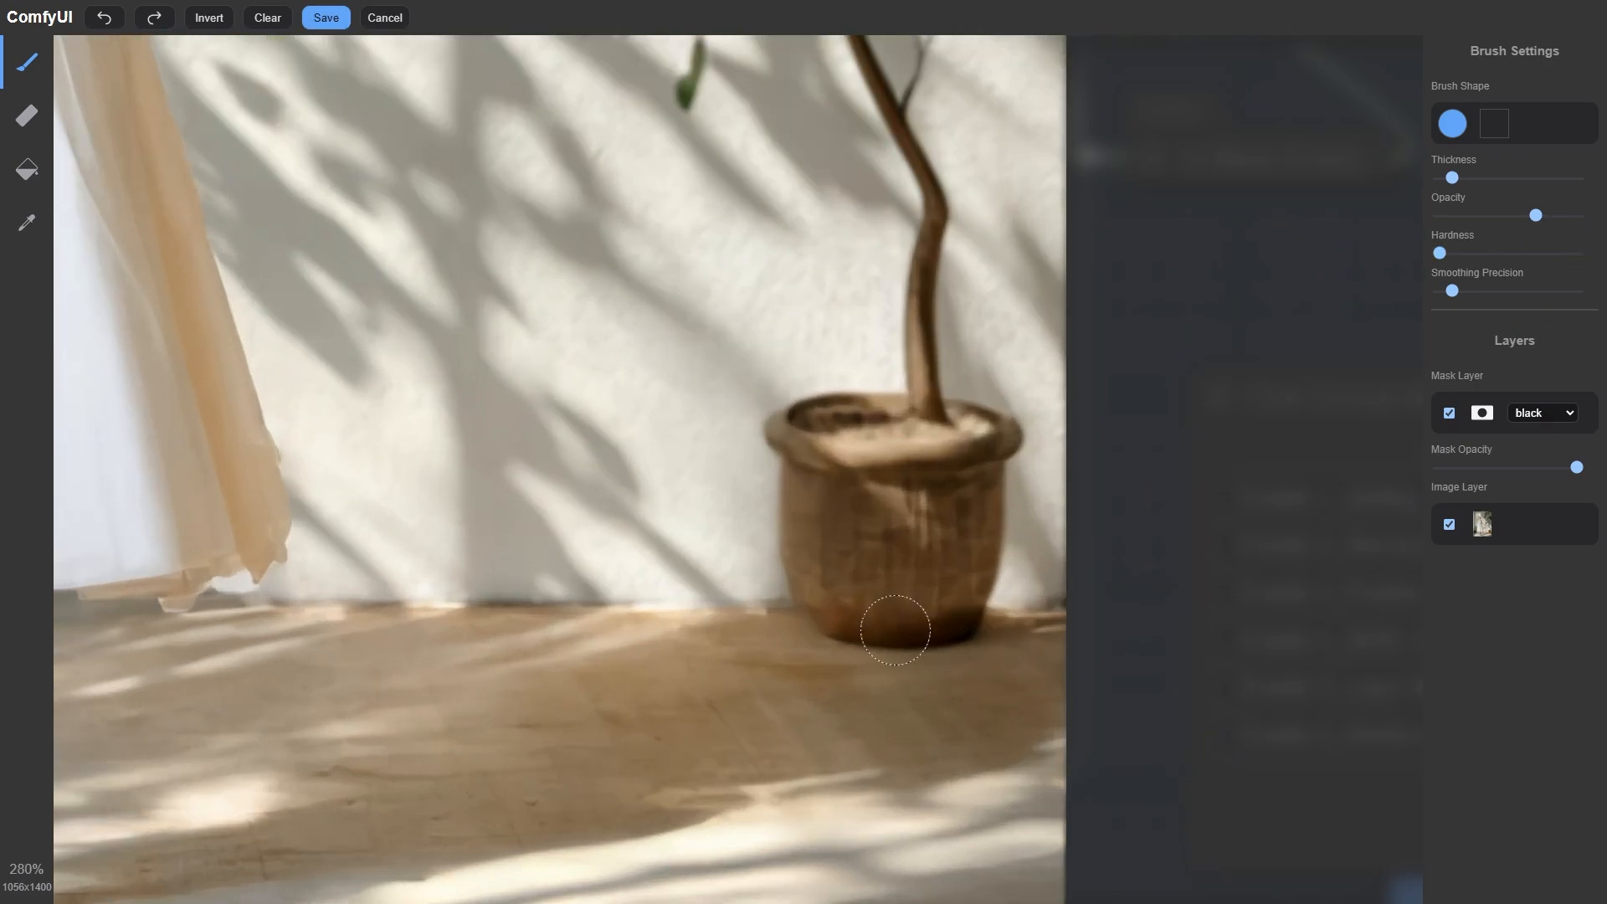
scroll(864, 596, "up", 2)
mouse_move(825, 582)
left_mouse_down()
mouse_move(944, 621)
mouse_move(1079, 582)
mouse_move(825, 564)
mouse_move(803, 544)
mouse_move(879, 569)
left_mouse_up()
left_click(326, 18)
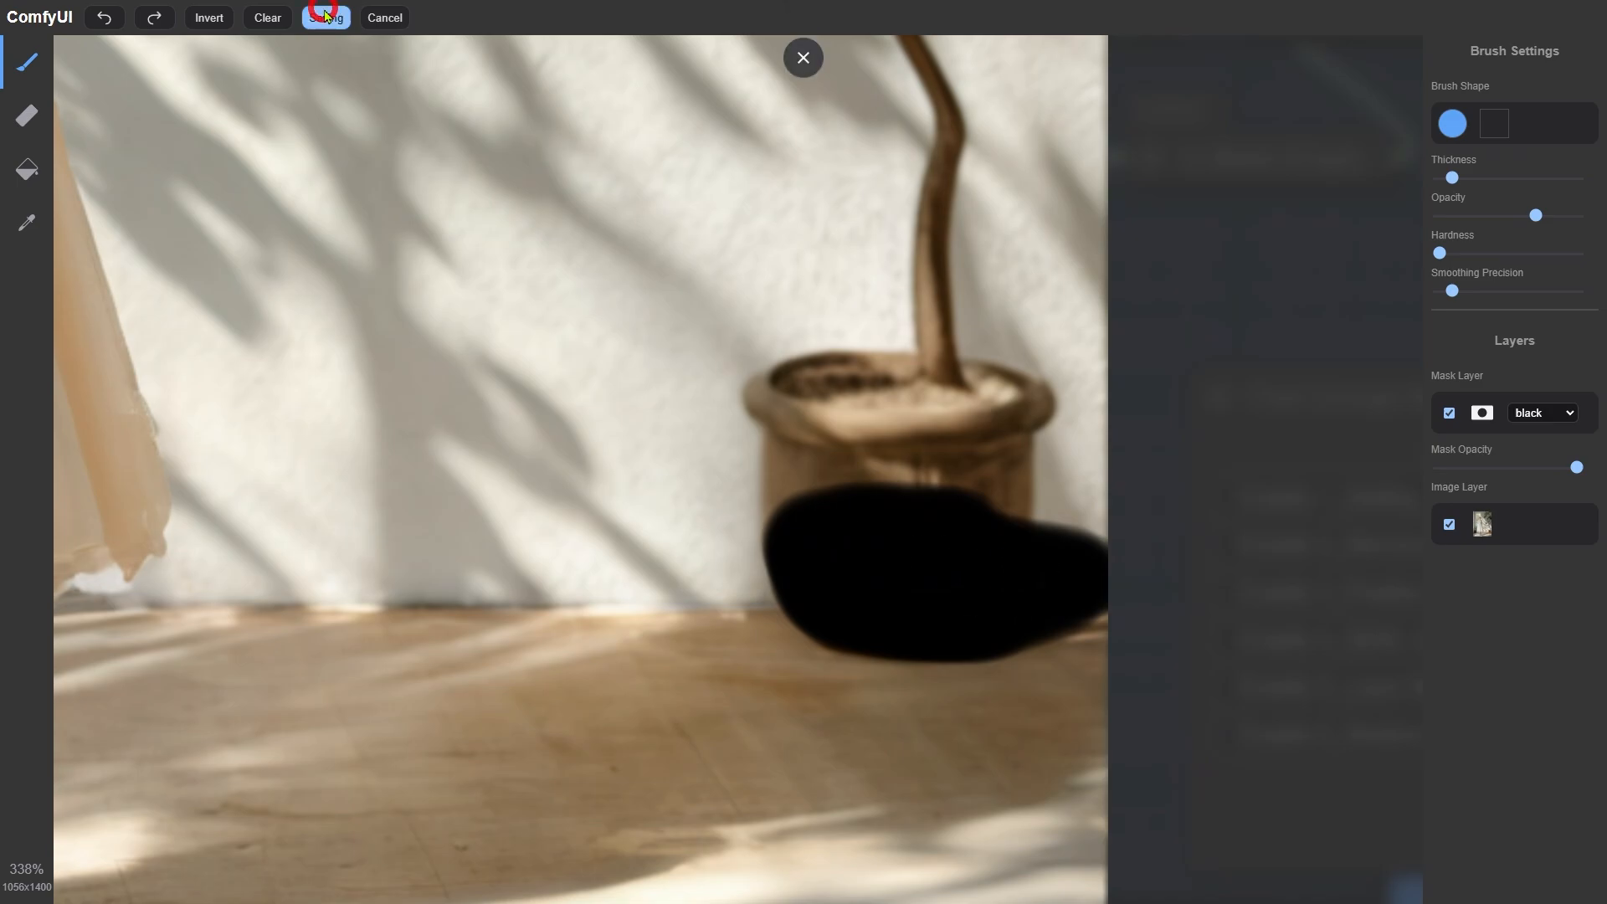
scroll(423, 298, "down", 8)
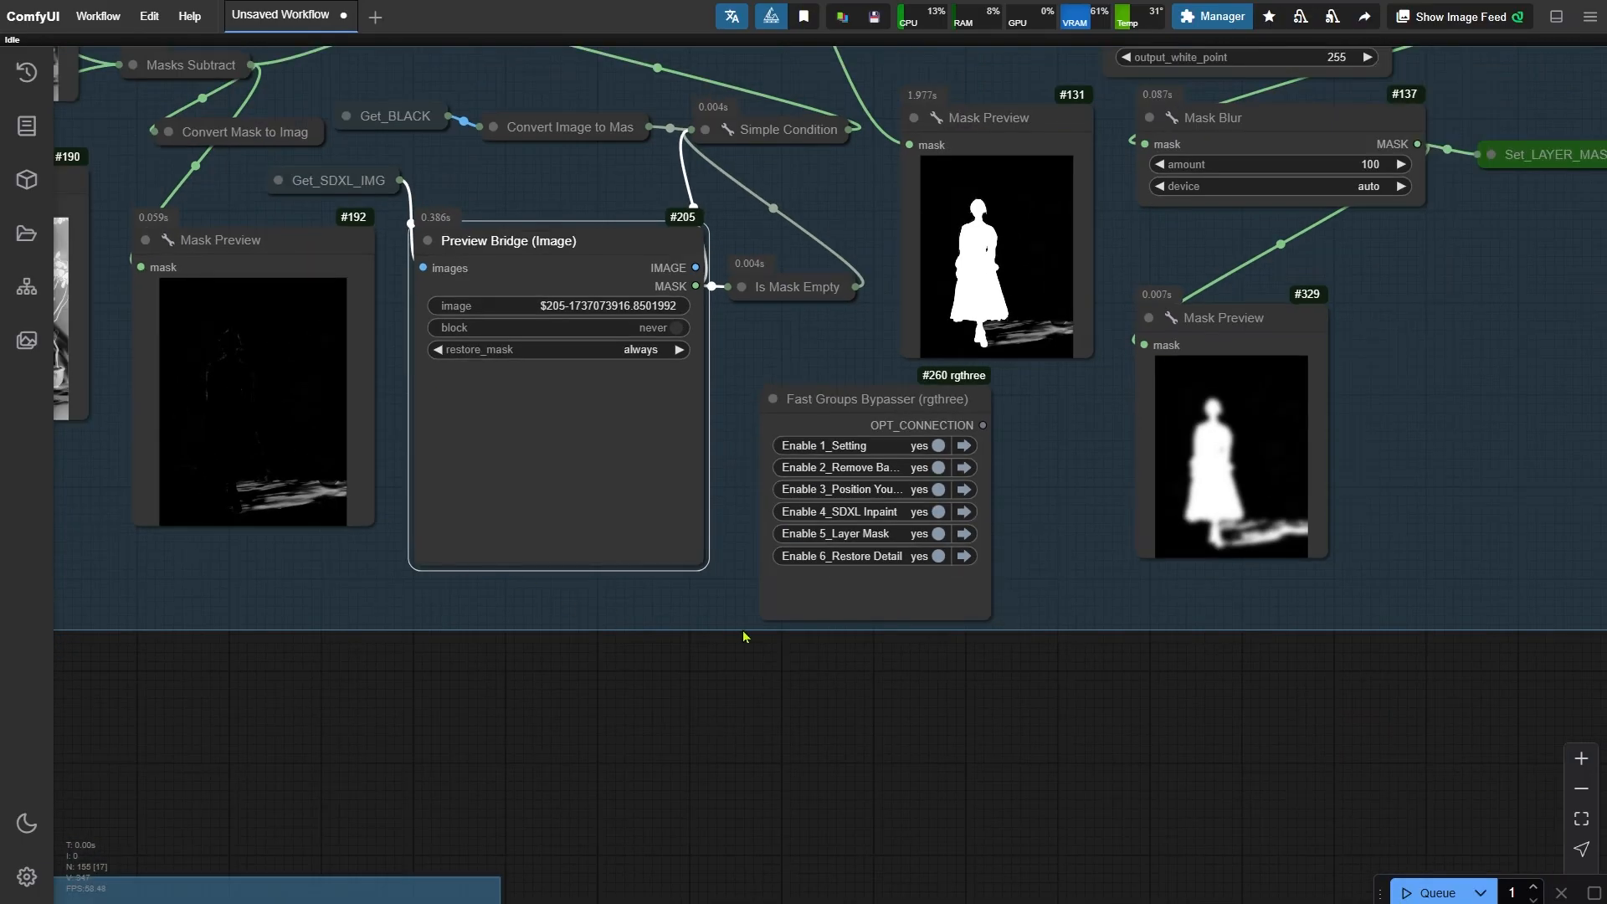
- Run the workflow and inspect the updated Layer Mask previews
key("ctrl+Return")
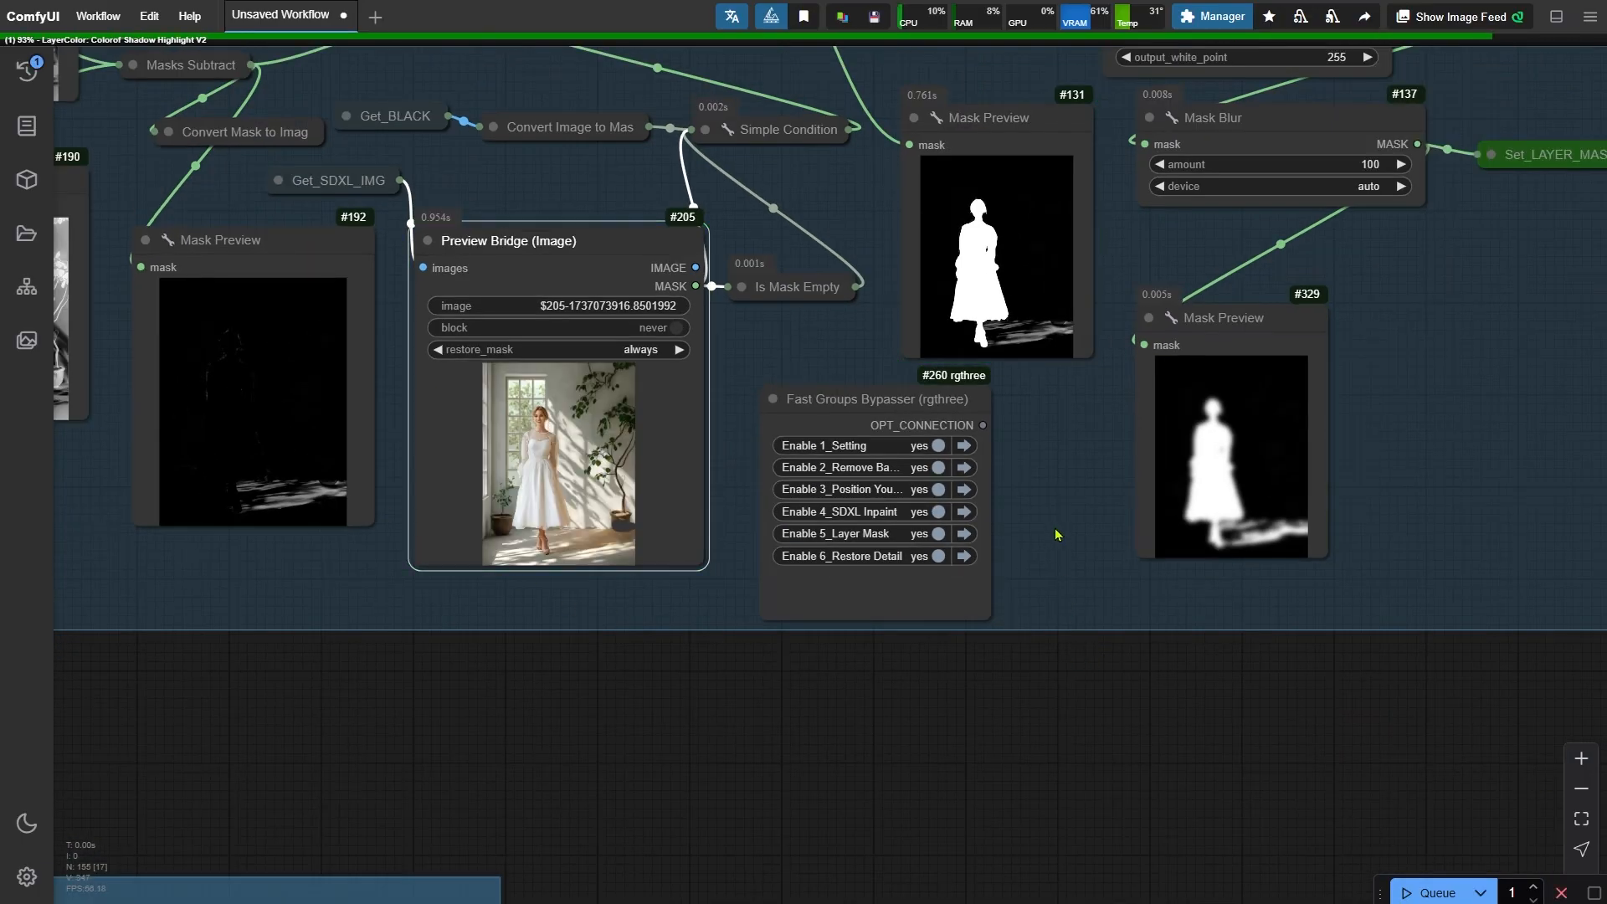
left_click_drag(1052, 531, 1012, 720)
scroll(1047, 553, "up", 15)
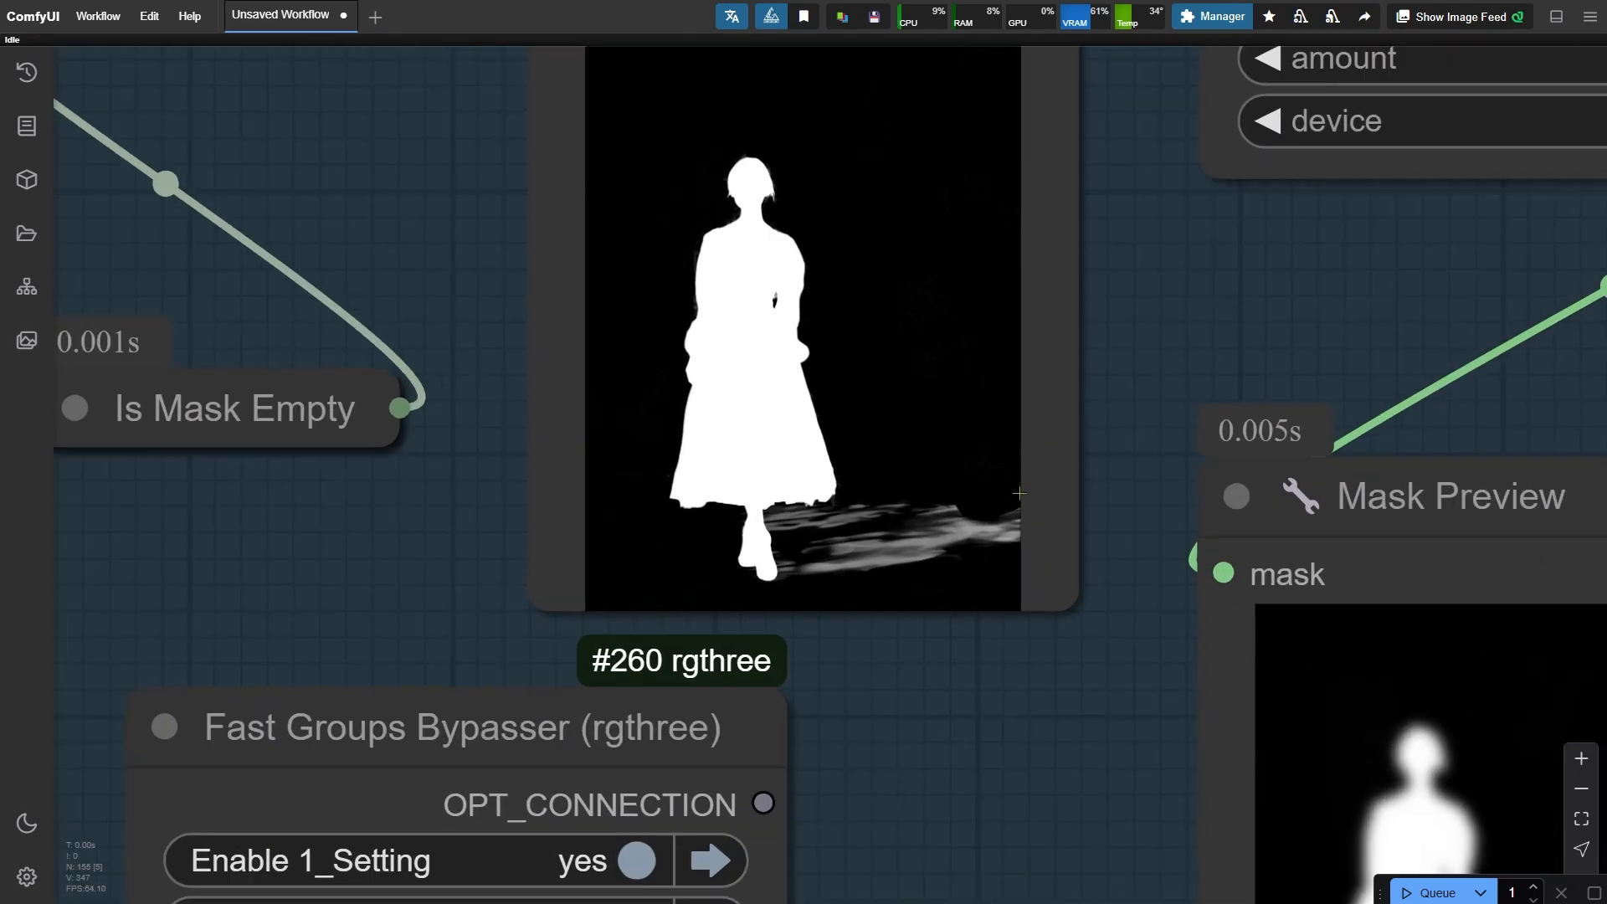
scroll(947, 569, "down", 15)
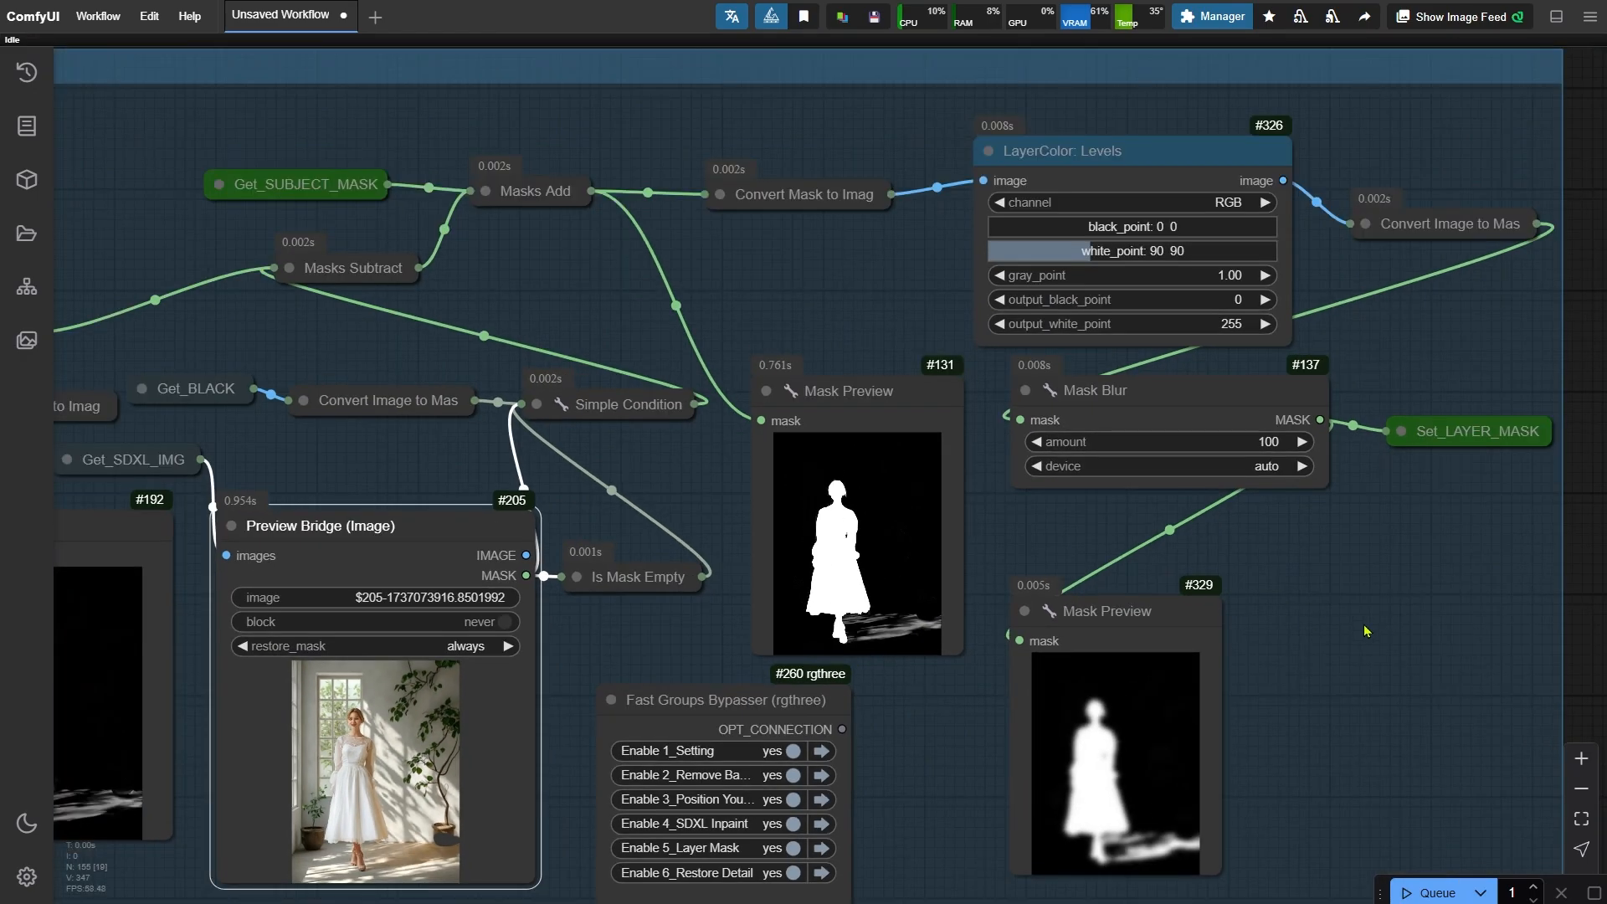
left_click_drag(1366, 631, 1121, 611)
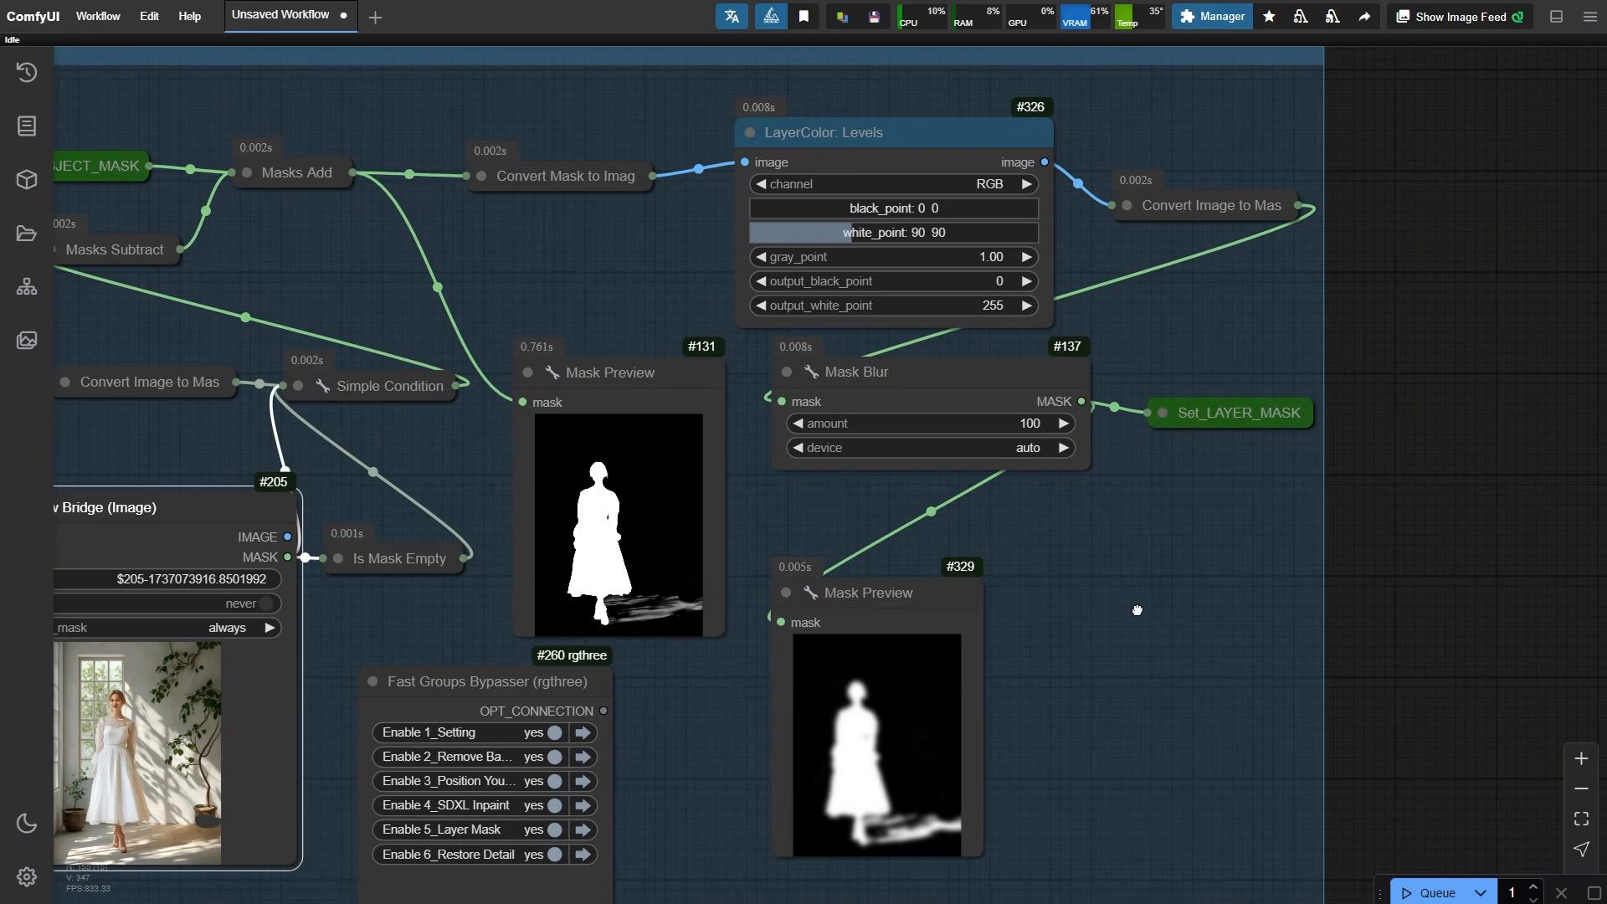
- Jump to the Restore Detail group and compare the ImageBlend outputs in the comparer previews
left_click(967, 144)
left_click(942, 588)
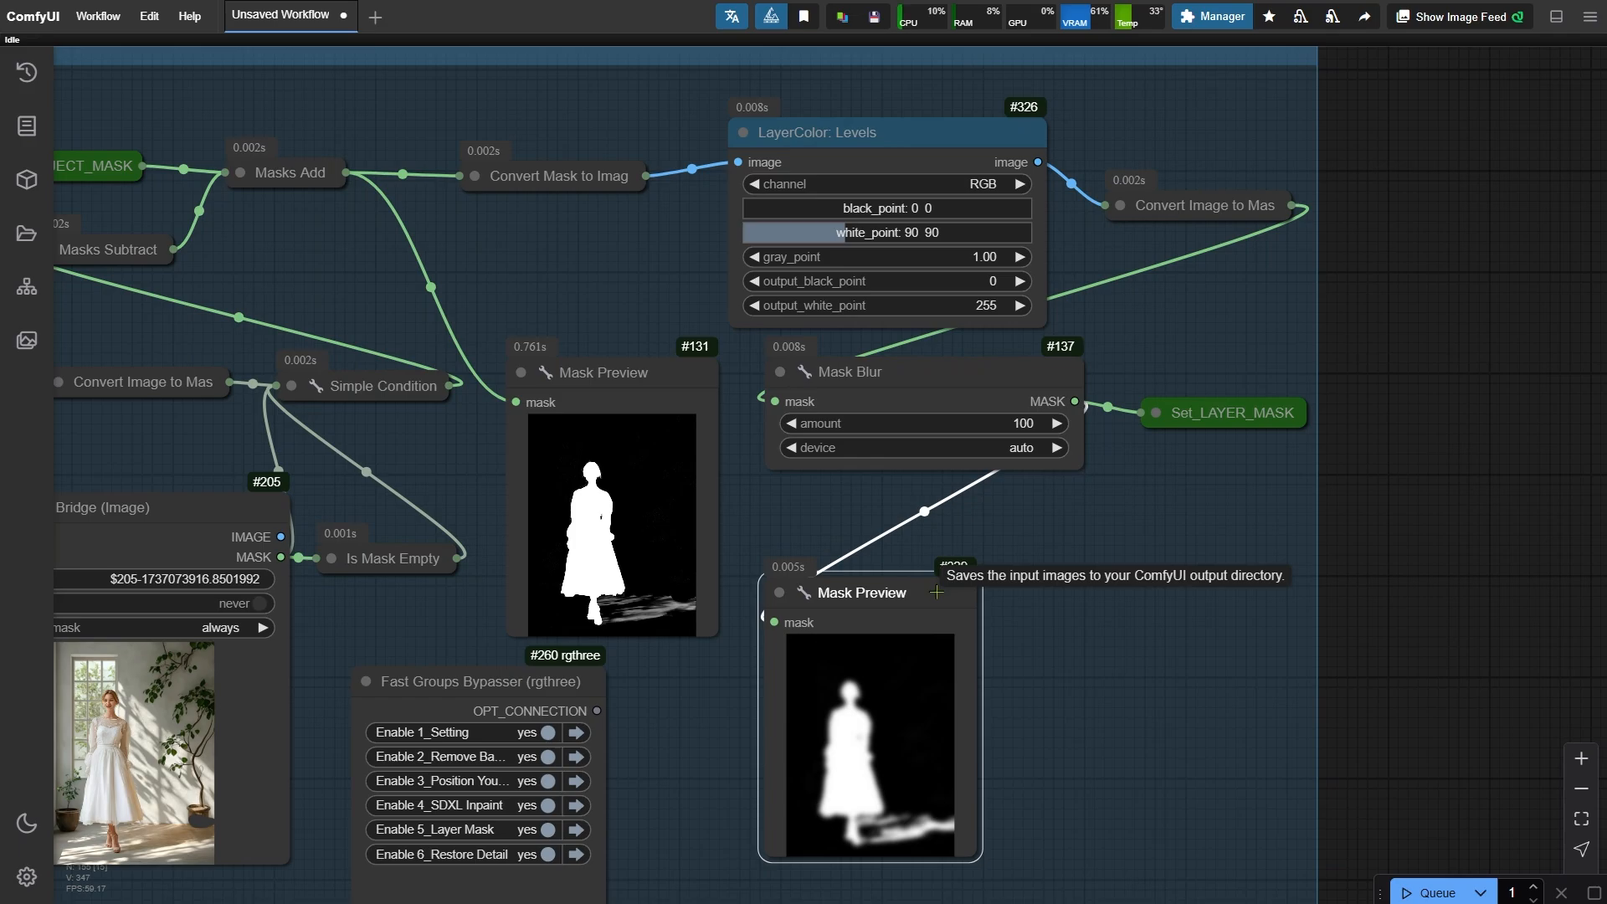
left_click(577, 854)
scroll(216, 402, "up", 11)
left_click_drag(217, 401, 505, 448)
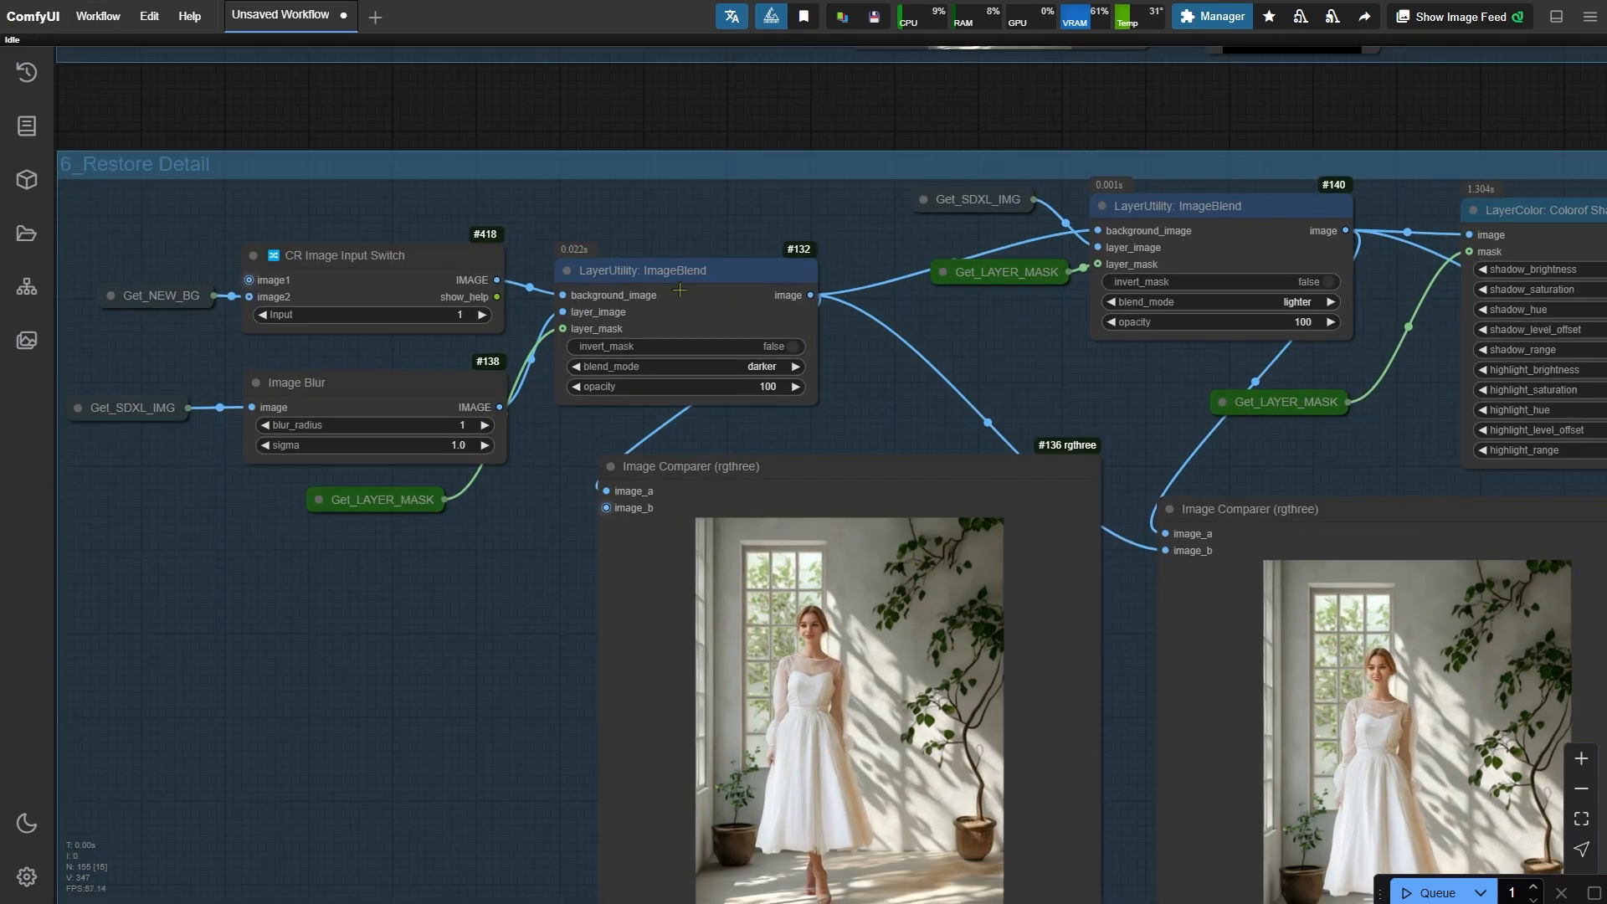
left_click(678, 273)
left_click_drag(1145, 380, 691, 203)
scroll(343, 632, "up", 6)
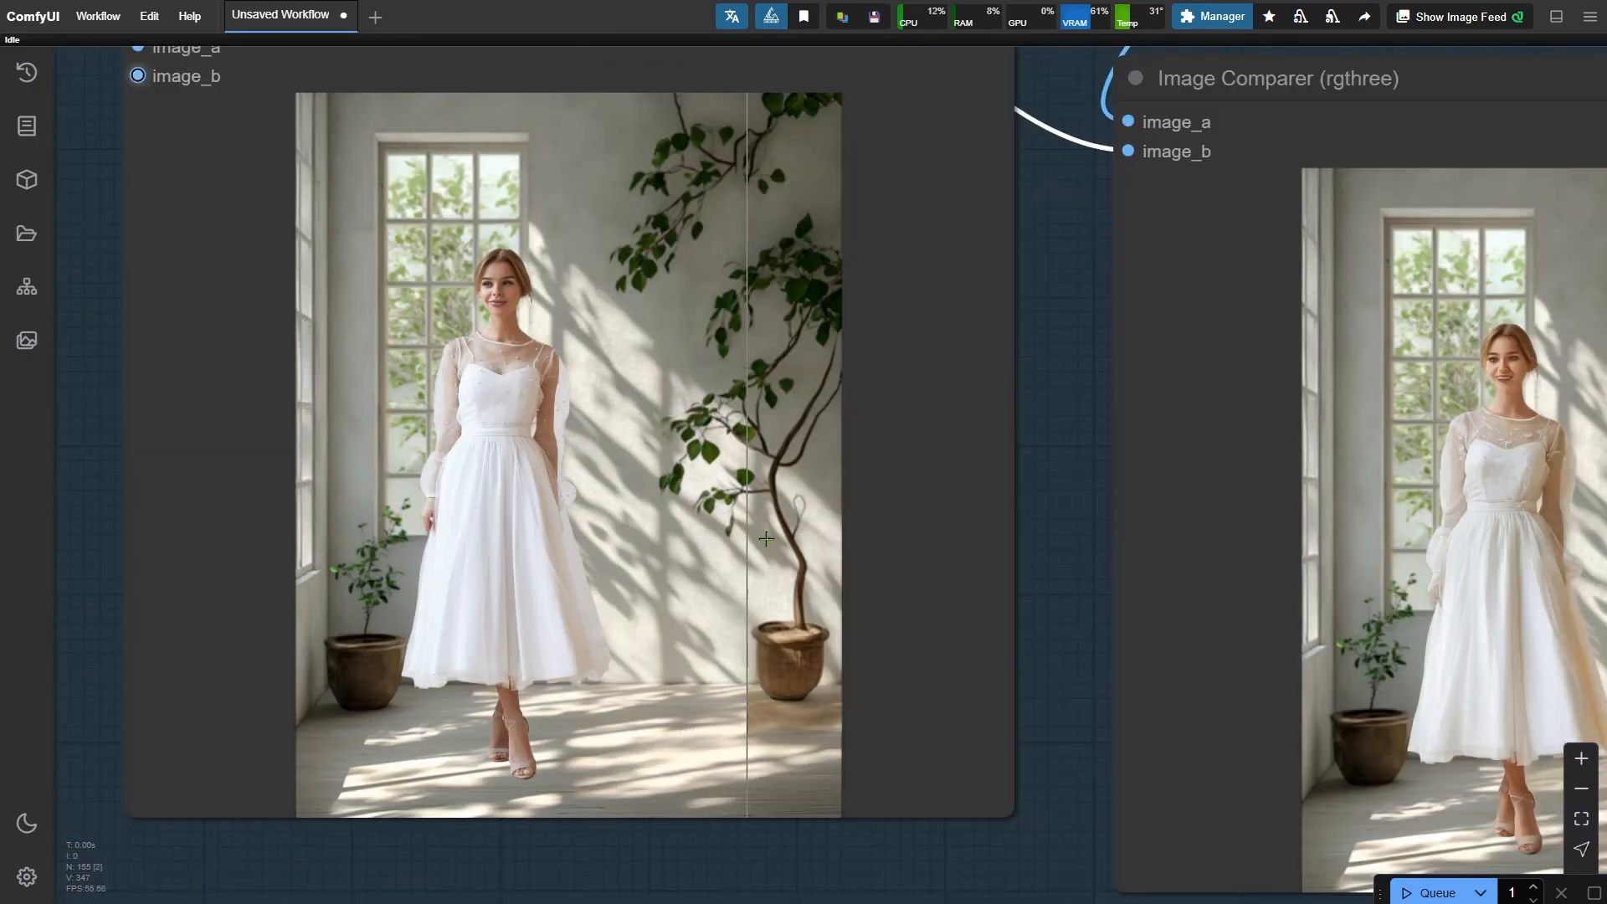
scroll(297, 605, "down", 10)
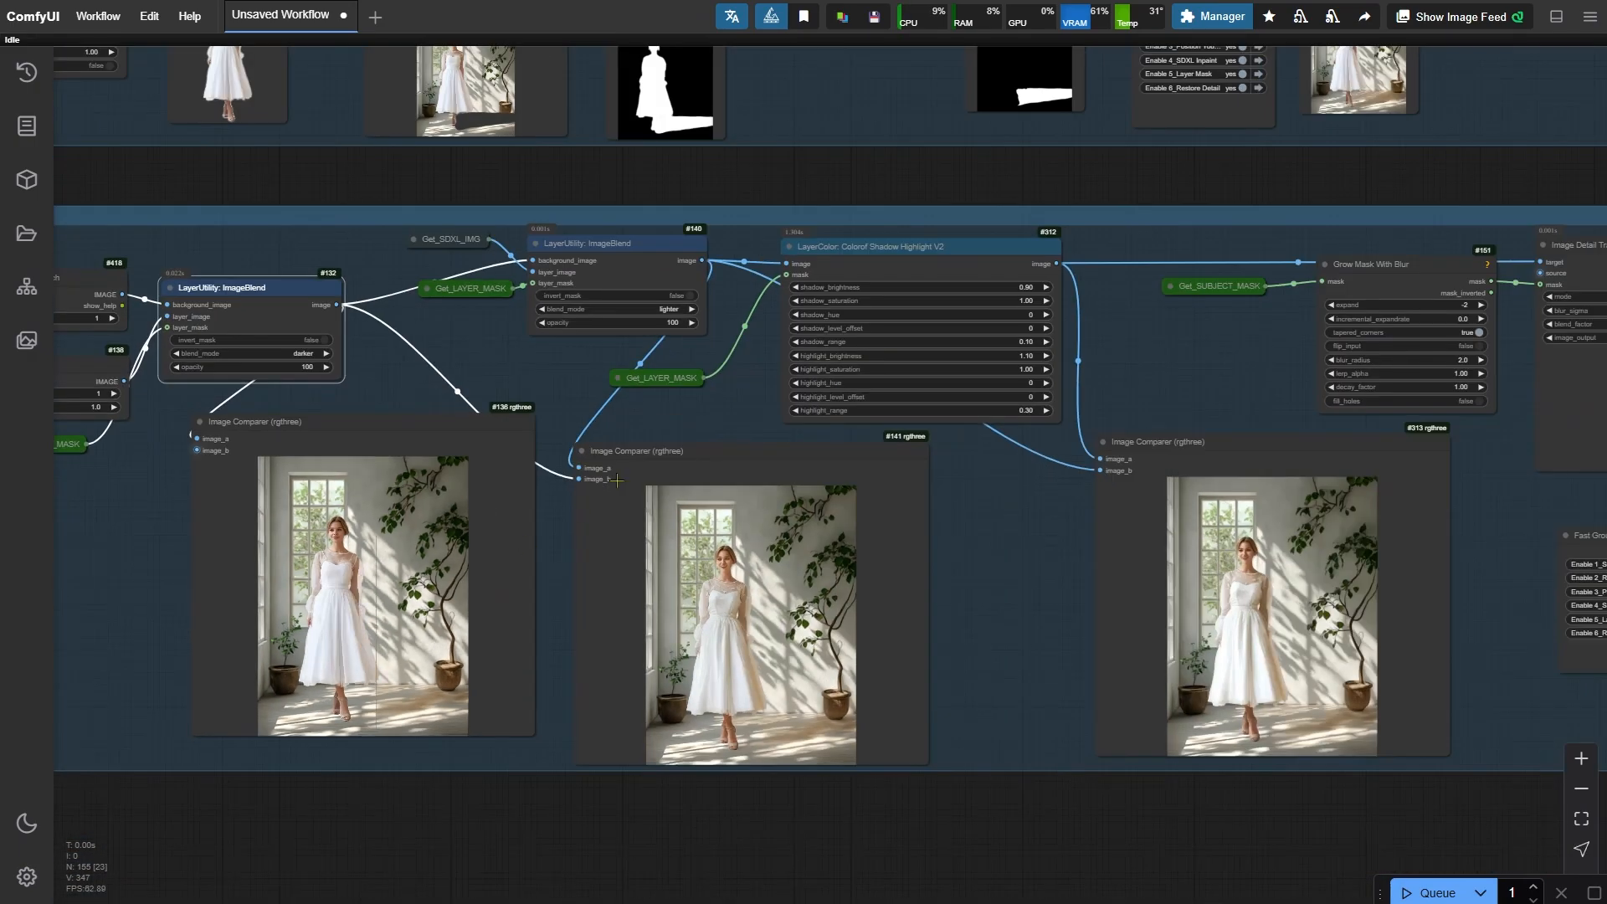
scroll(752, 385, "up", 4)
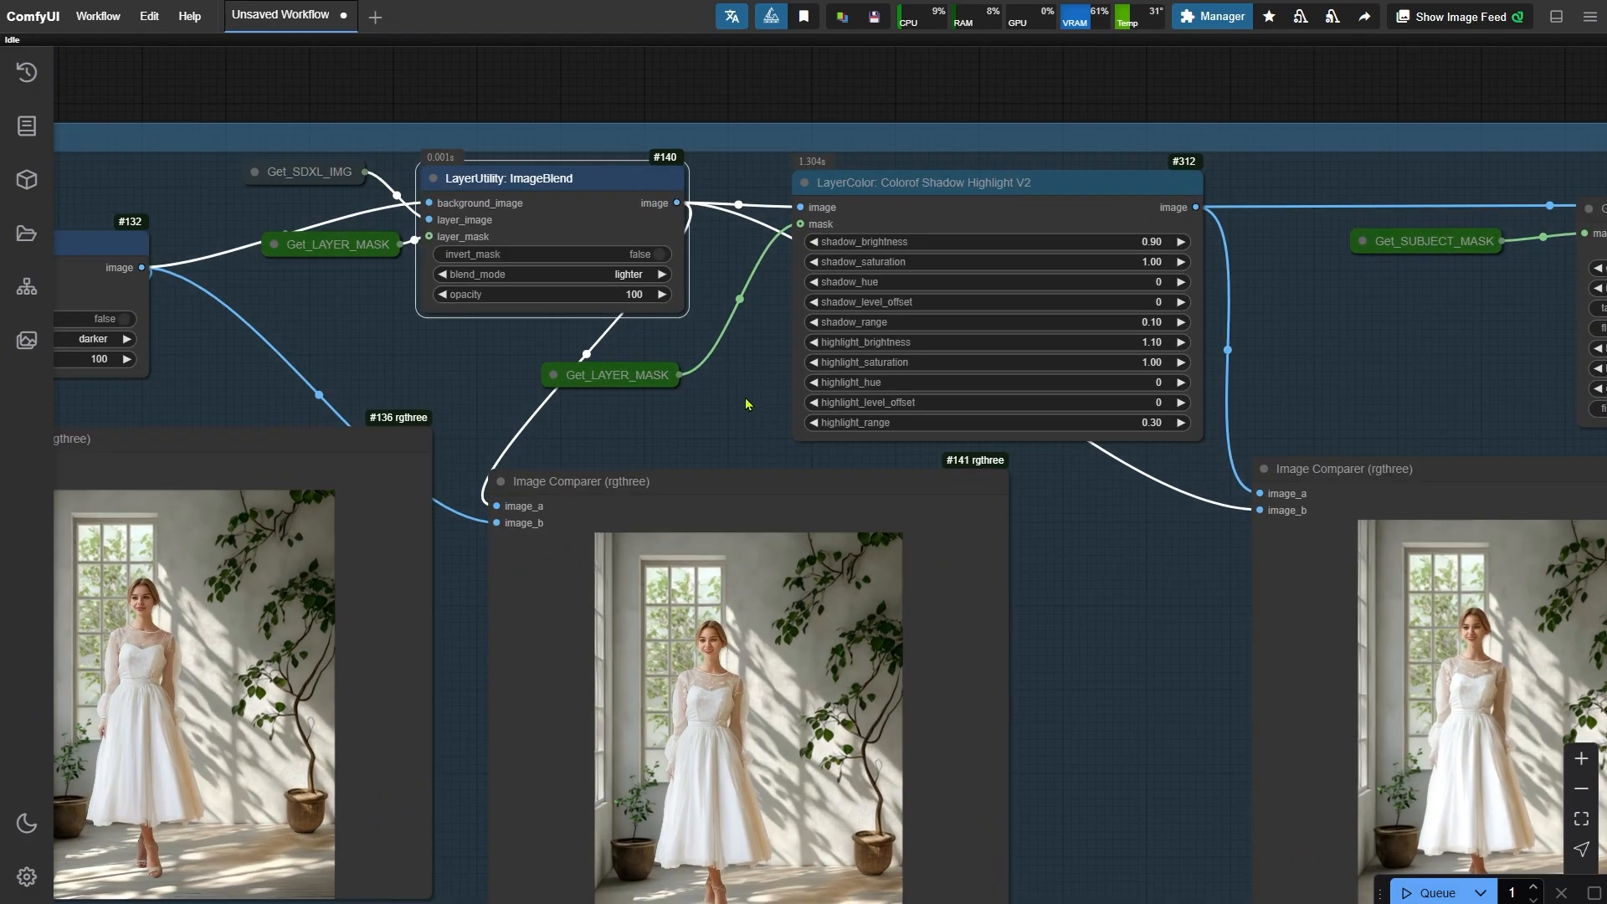
- Review the lighter ImageBlend blend modes and compare the Colorof Shadow Highlight V2 result previews
left_click_drag(731, 394, 657, 346)
left_click(558, 228)
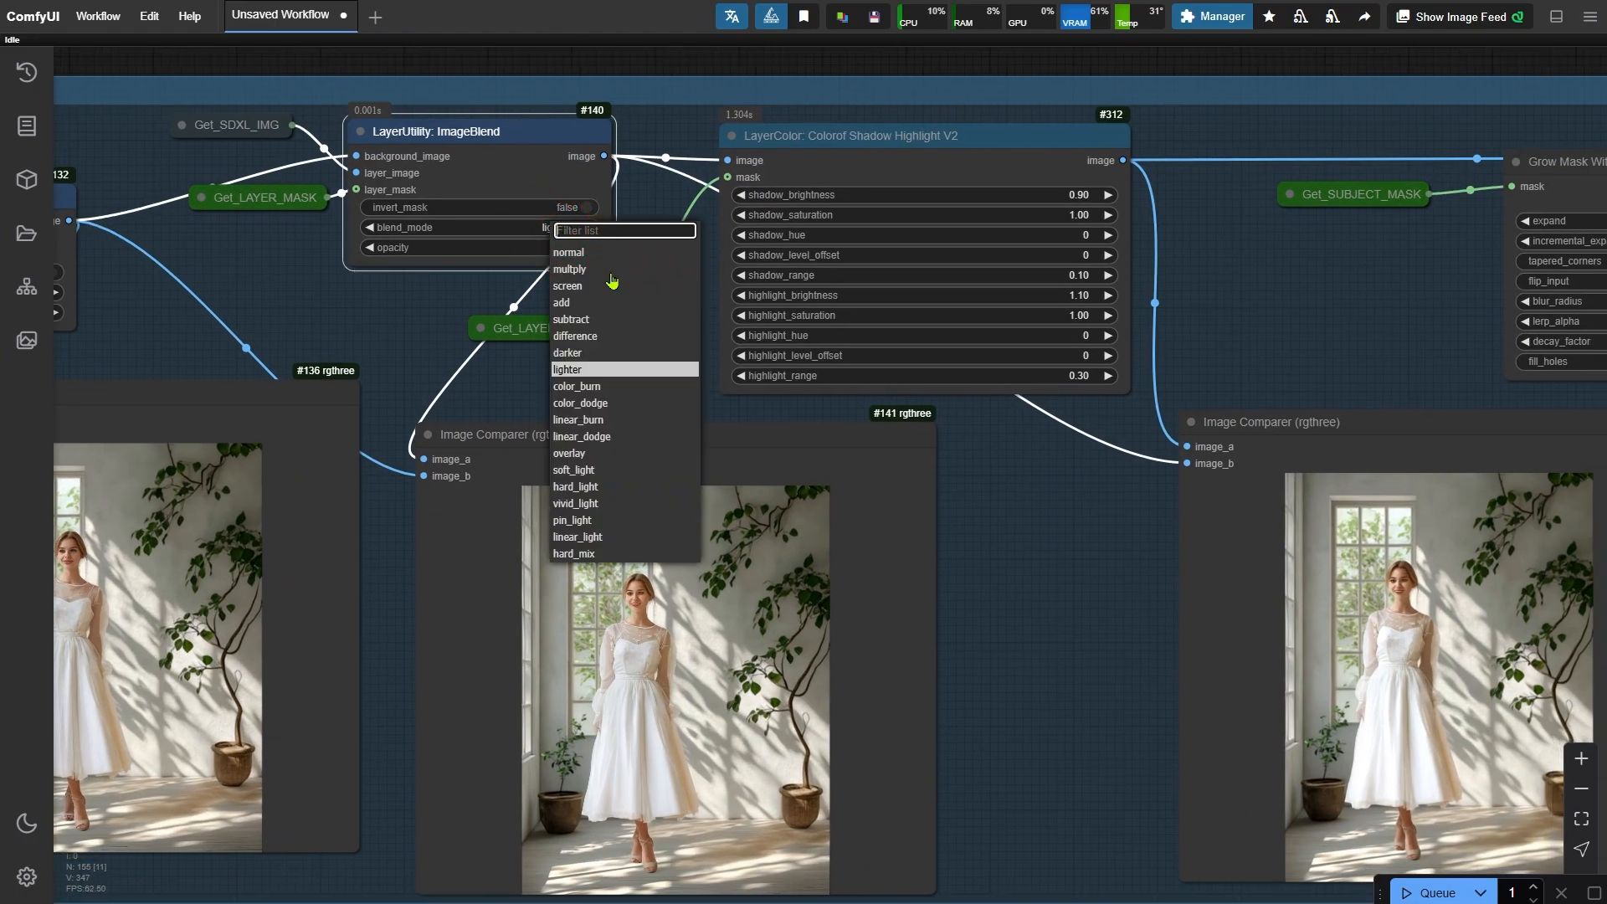
left_click(736, 408)
left_click_drag(397, 756, 374, 607)
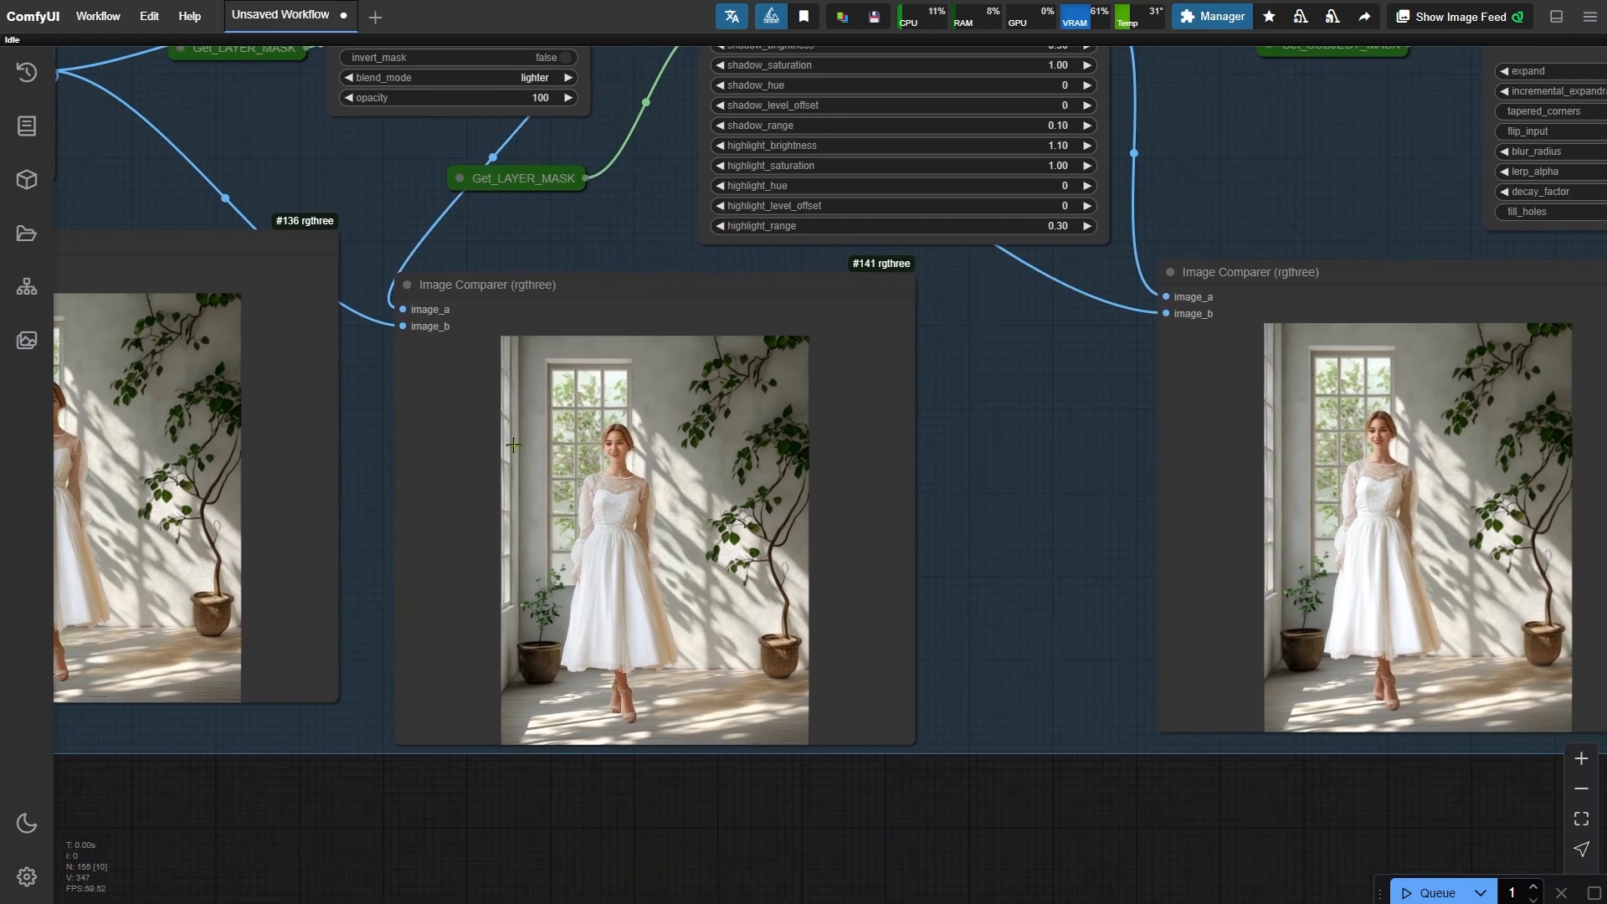
scroll(513, 445, "up", 5)
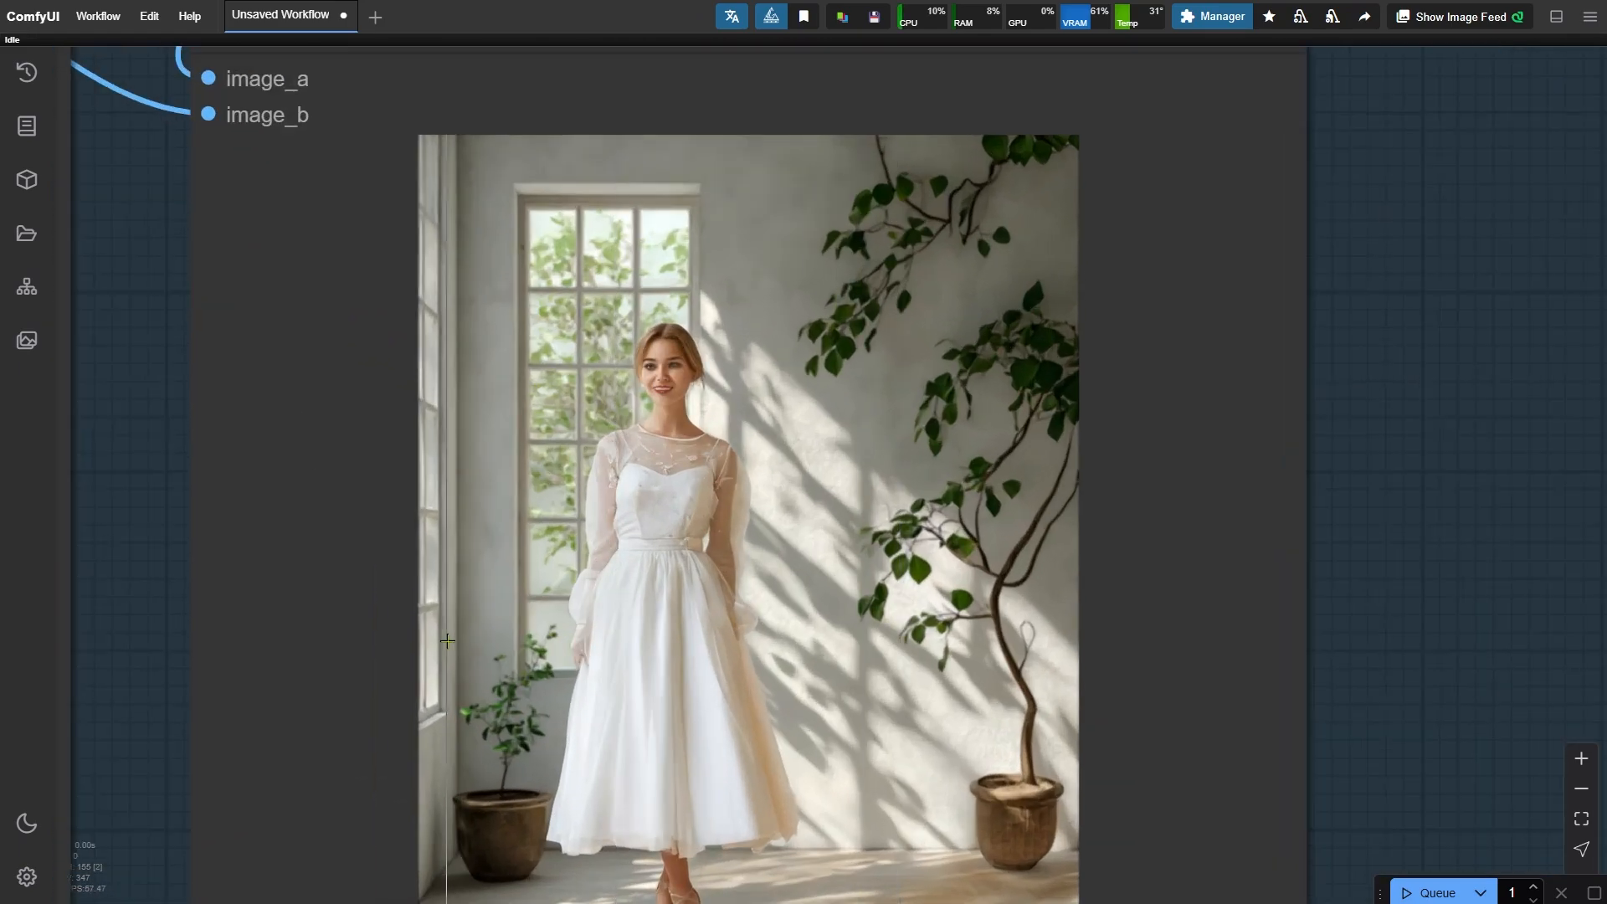
scroll(816, 494, "down", 5)
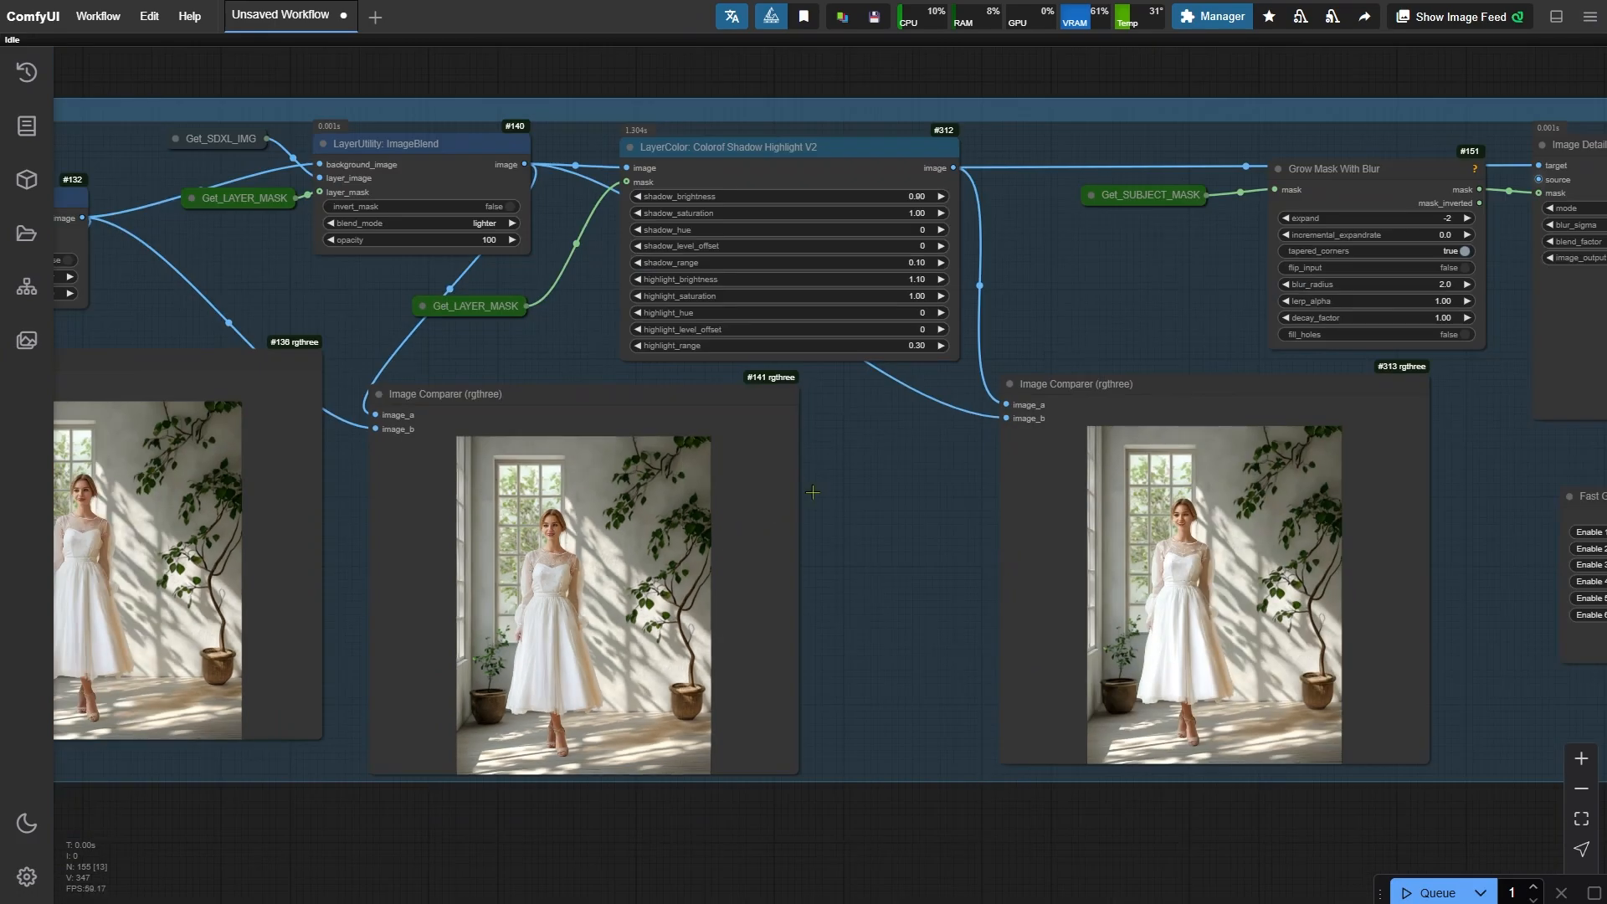
left_click_drag(1066, 259, 709, 231)
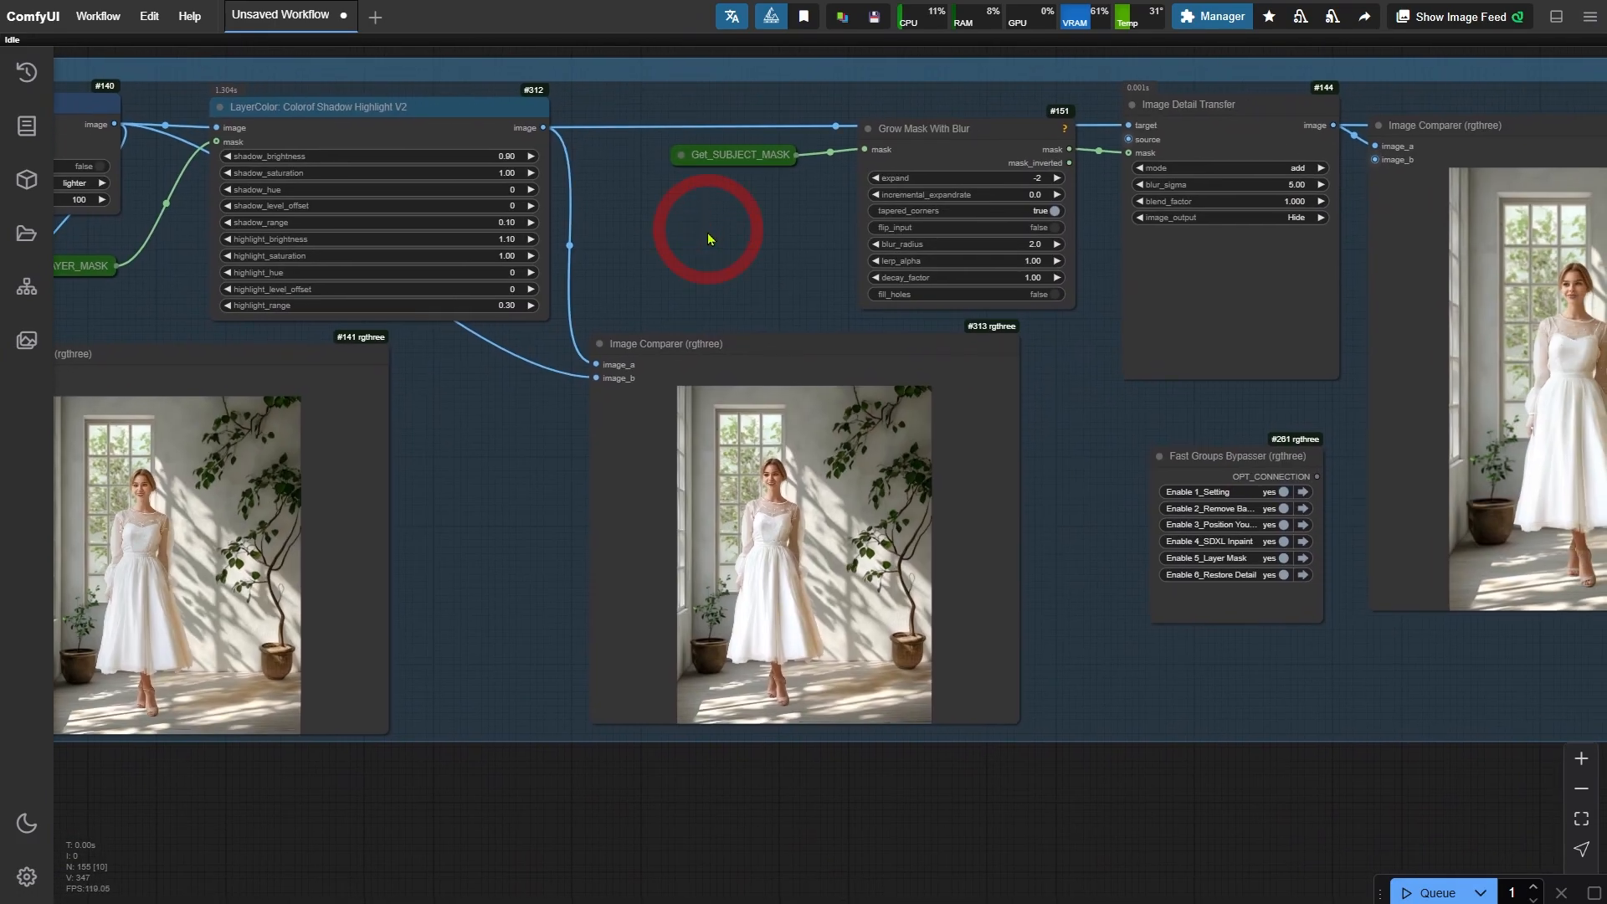
scroll(640, 728, "up", 6)
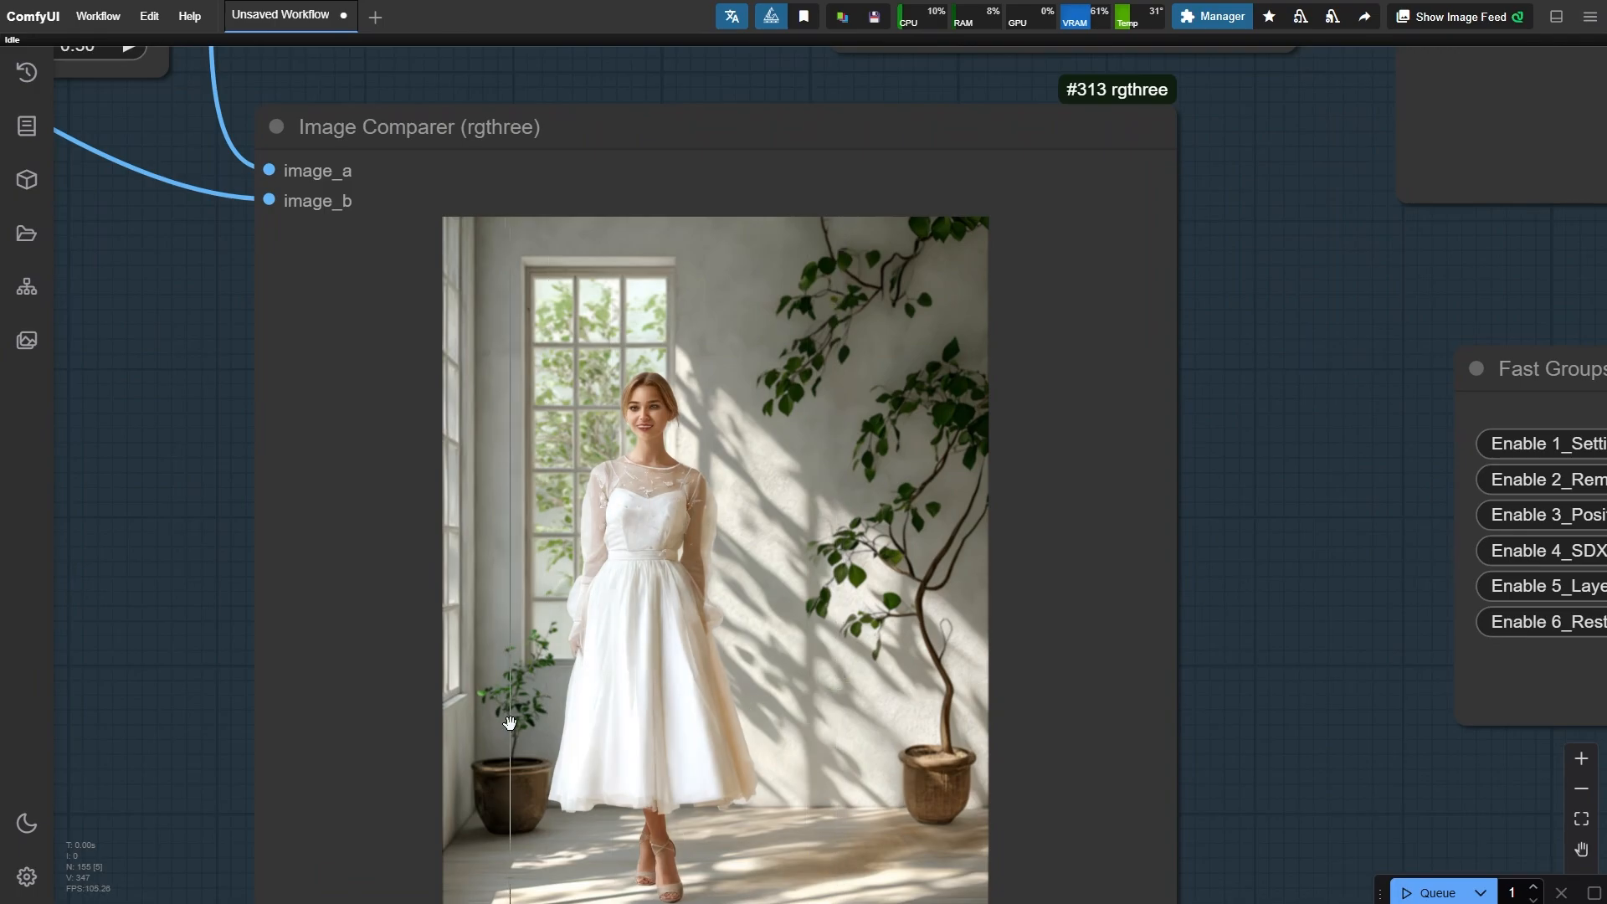
scroll(510, 662, "up", 4)
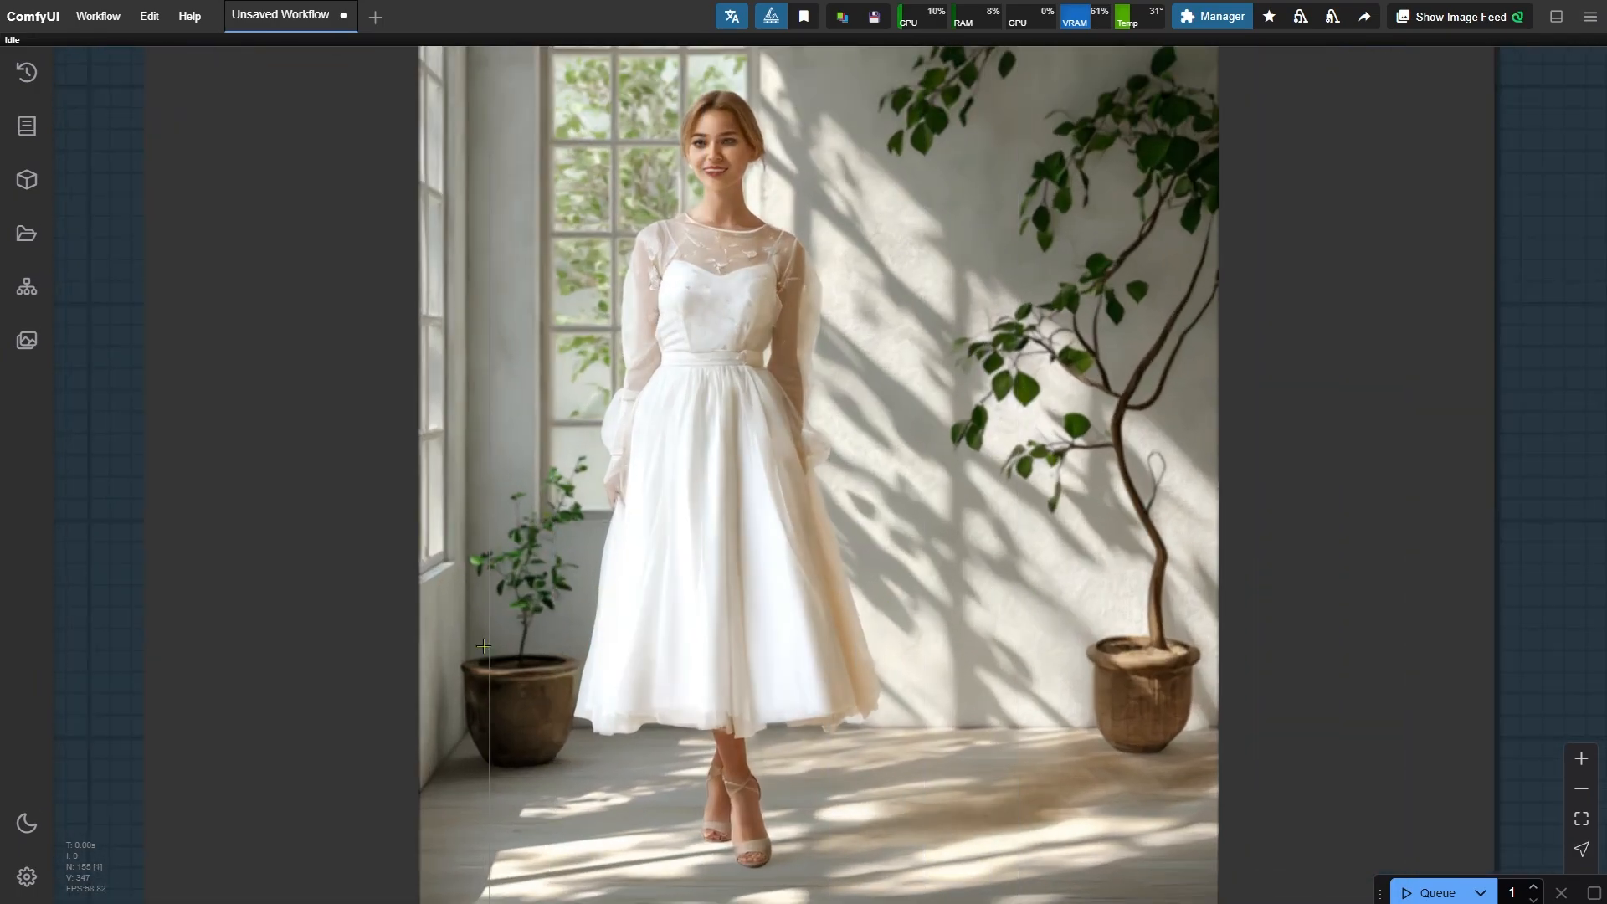
scroll(653, 630, "down", 12)
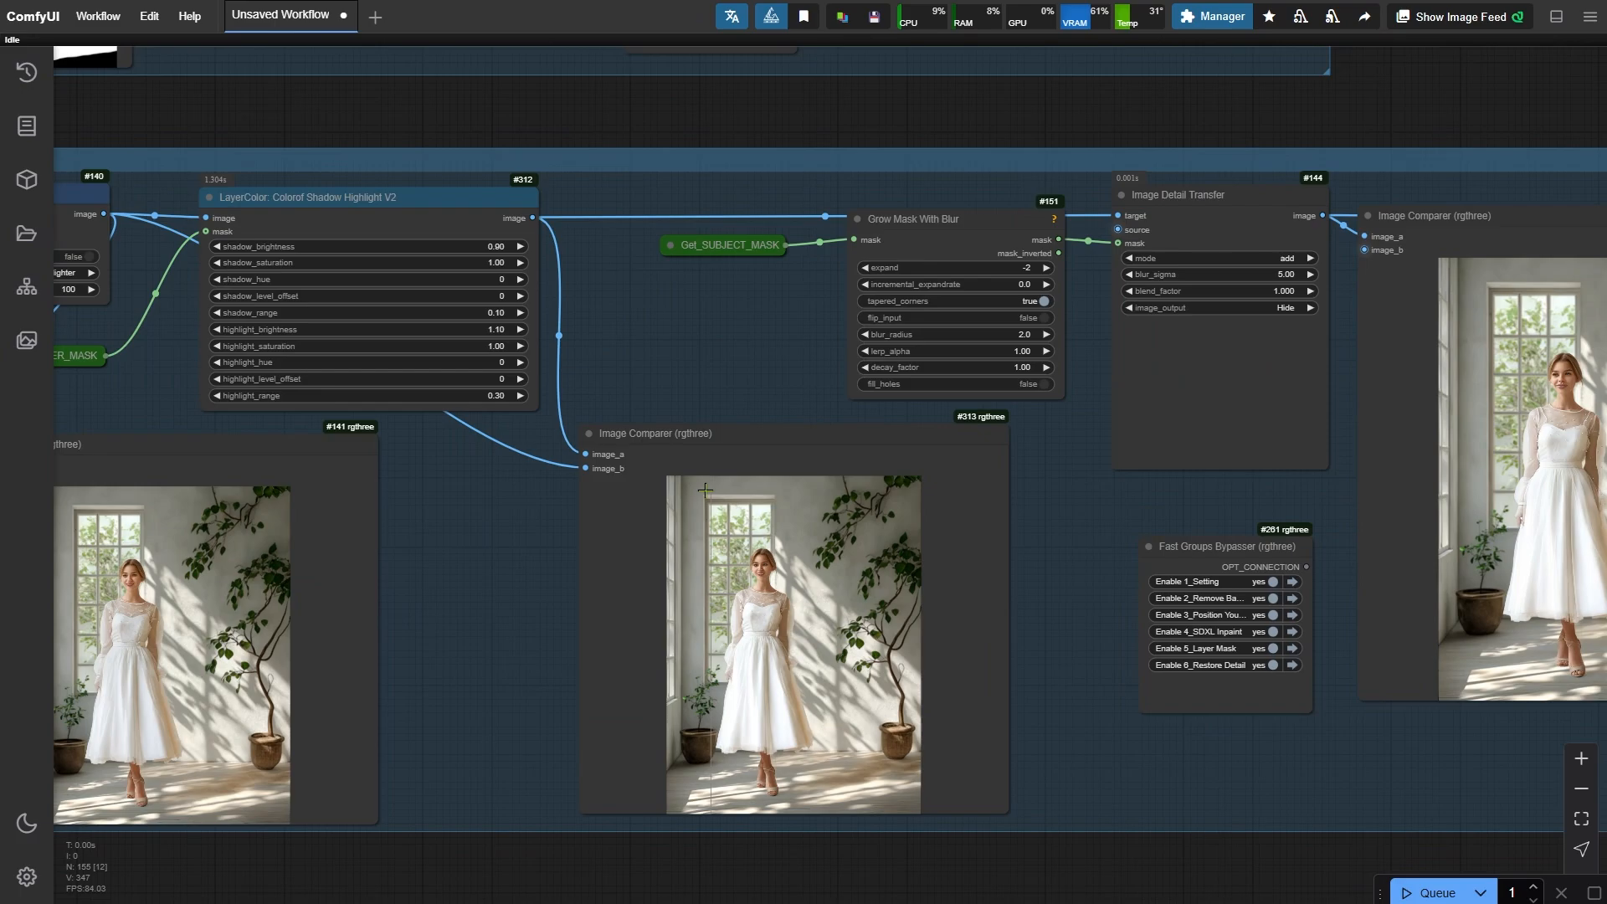
left_click_drag(711, 368, 748, 354)
scroll(502, 260, "up", 2)
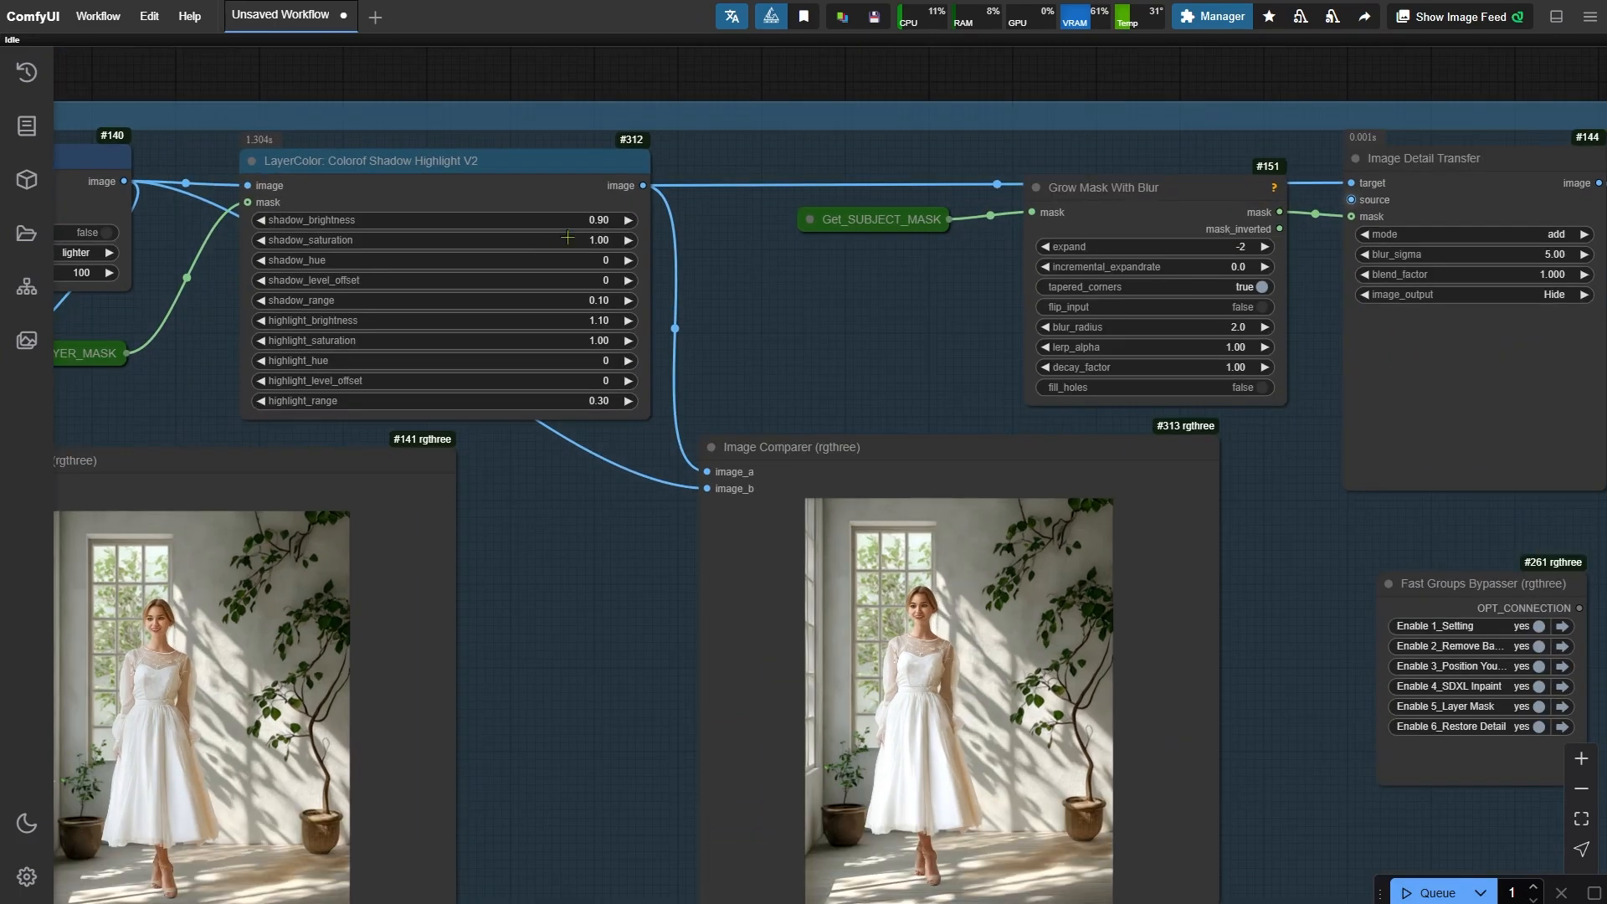
- Nudge highlight_brightness on the Colorof Shadow Highlight V2 node to 1.12
left_click(582, 221)
left_click(801, 279)
left_click(609, 317)
left_click(801, 271)
- Set the Colorof Shadow Highlight V2 shadow_range to 0.3 and highlight_range to 0.4
left_click(578, 299)
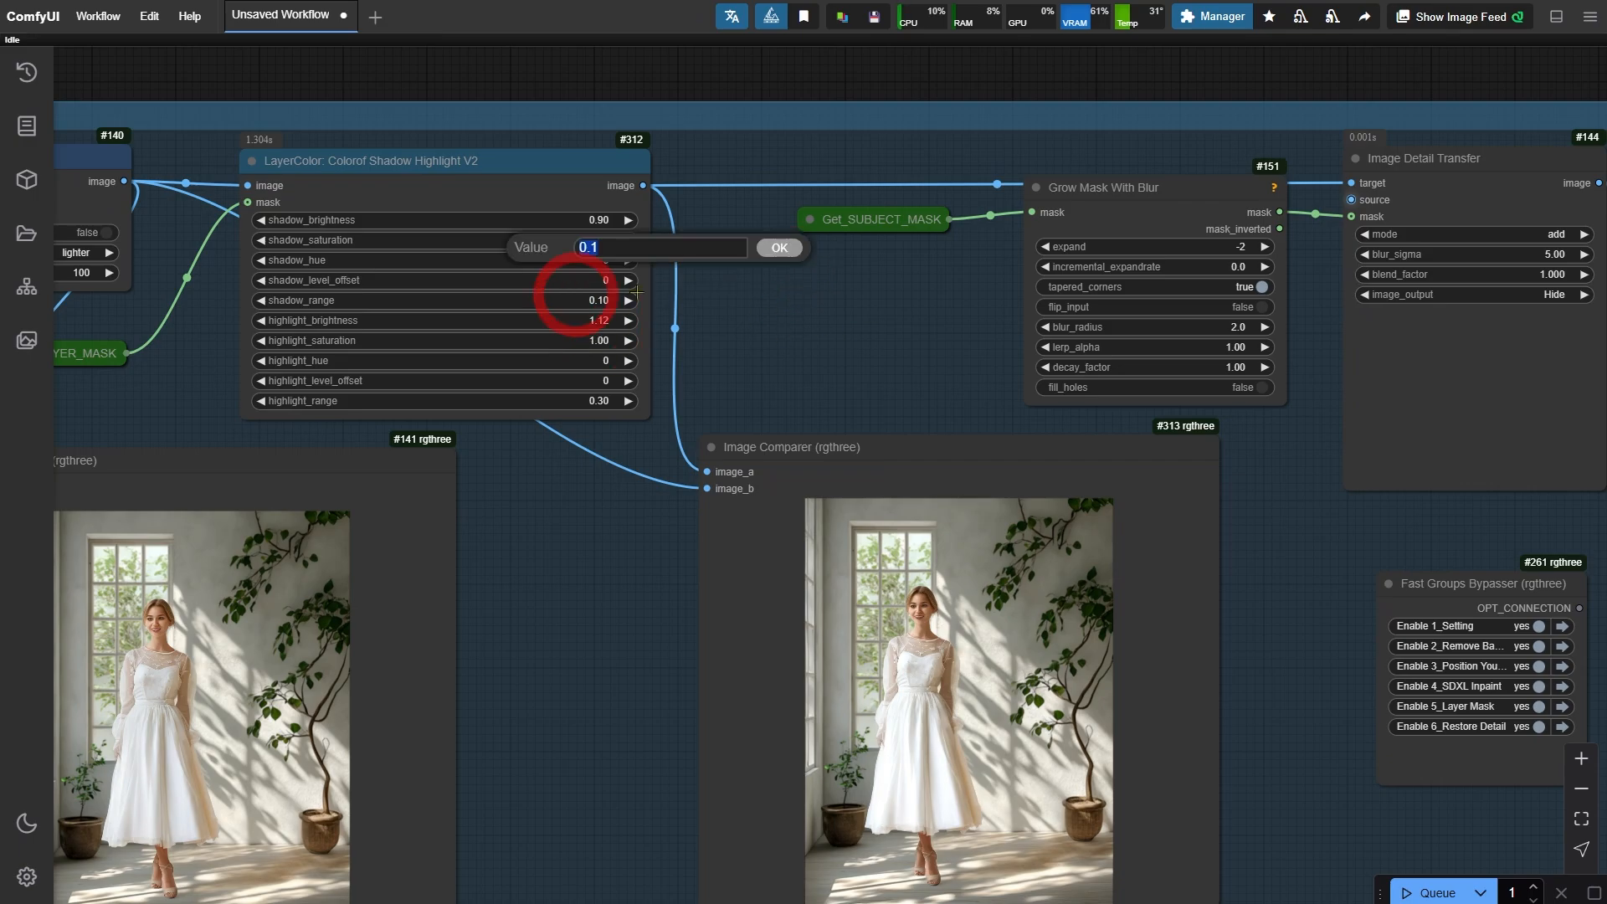
type("0.")
key("Return")
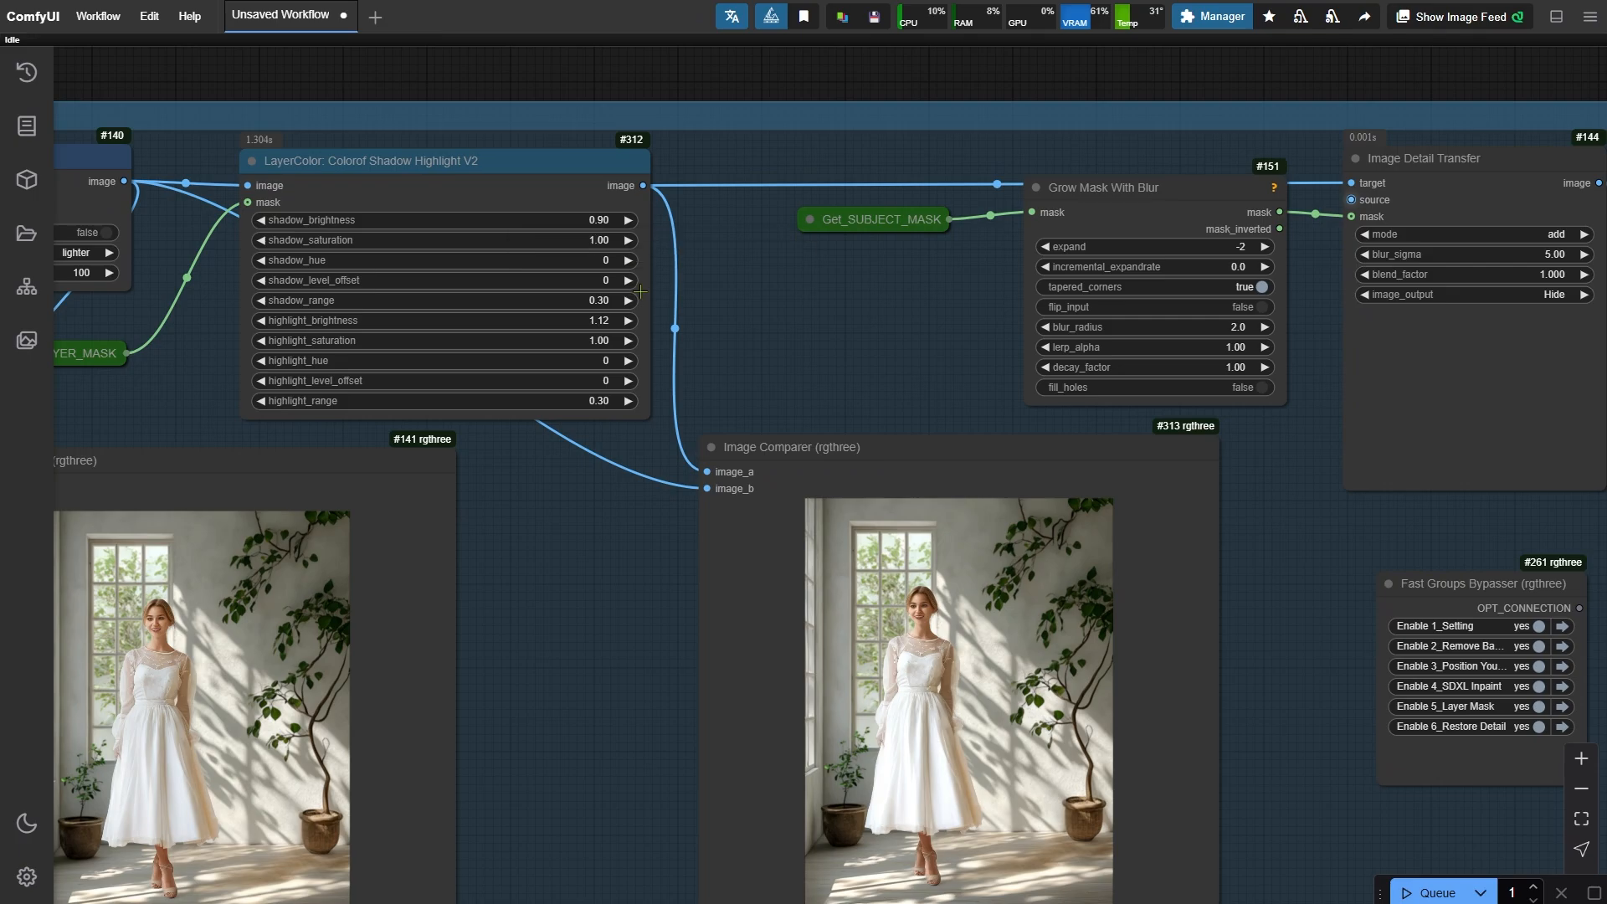
left_click(608, 400)
type("0.4")
key("Return")
- Set highlight_brightness to 1.1 and run the workflow
scroll(545, 98, "down", 2)
left_click(590, 283)
type("1.2")
key("Return")
key("ctrl+Return")
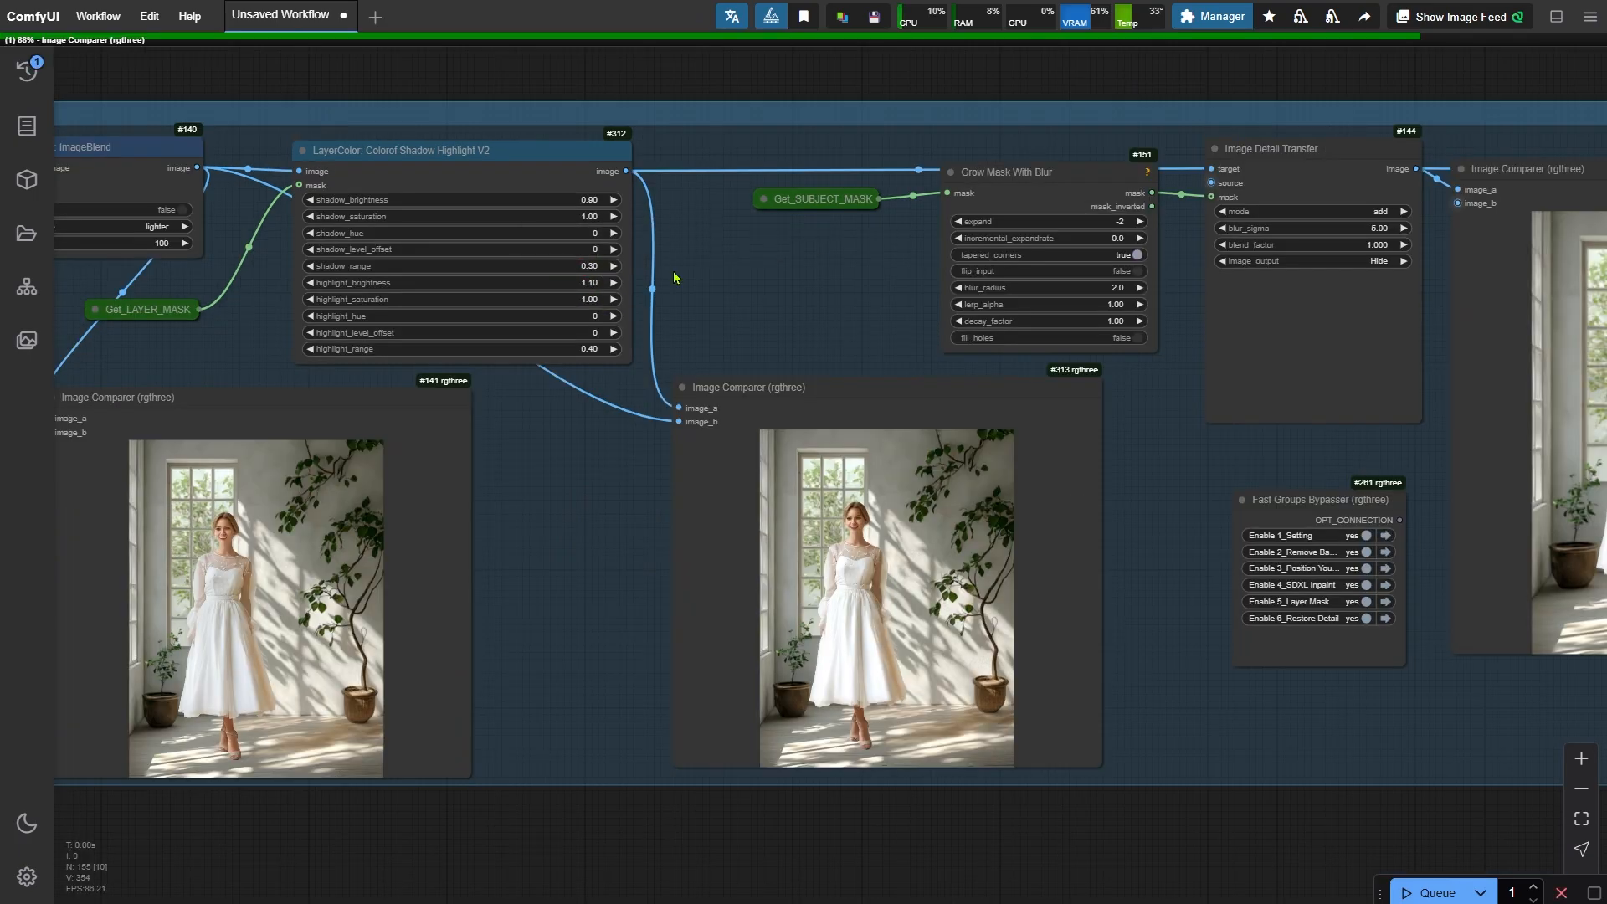
- Compare the final relit output previews and inspect the CR Image Input Switch in the Restore Detail group
left_click_drag(1261, 816, 111, 751)
left_click_drag(1137, 759, 673, 898)
scroll(771, 701, "up", 10)
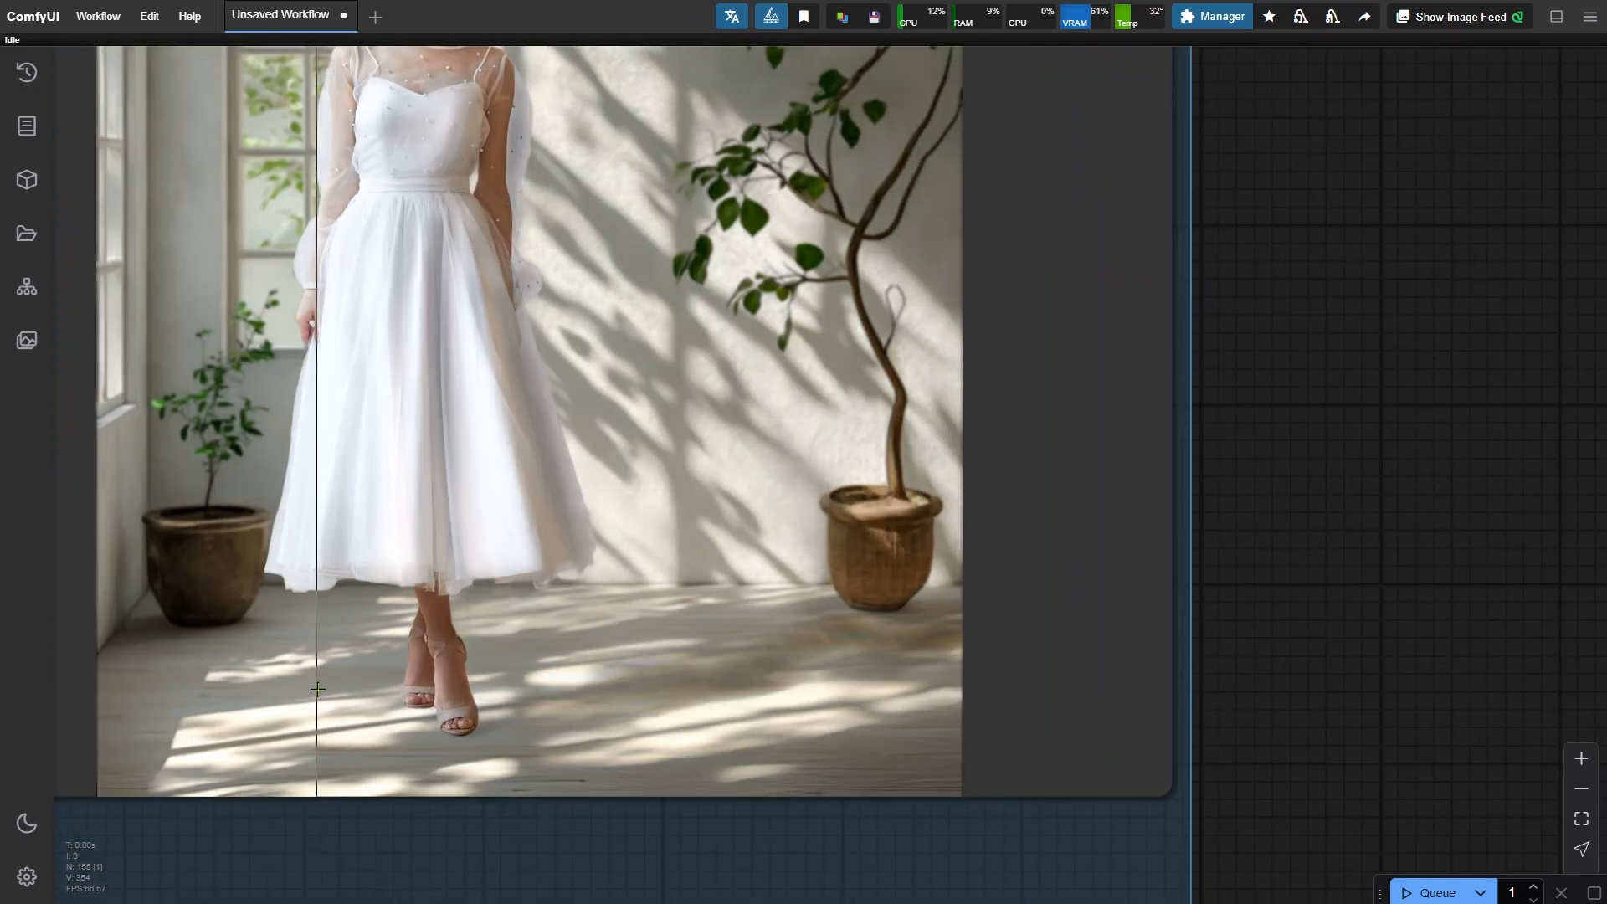
scroll(317, 688, "down", 12)
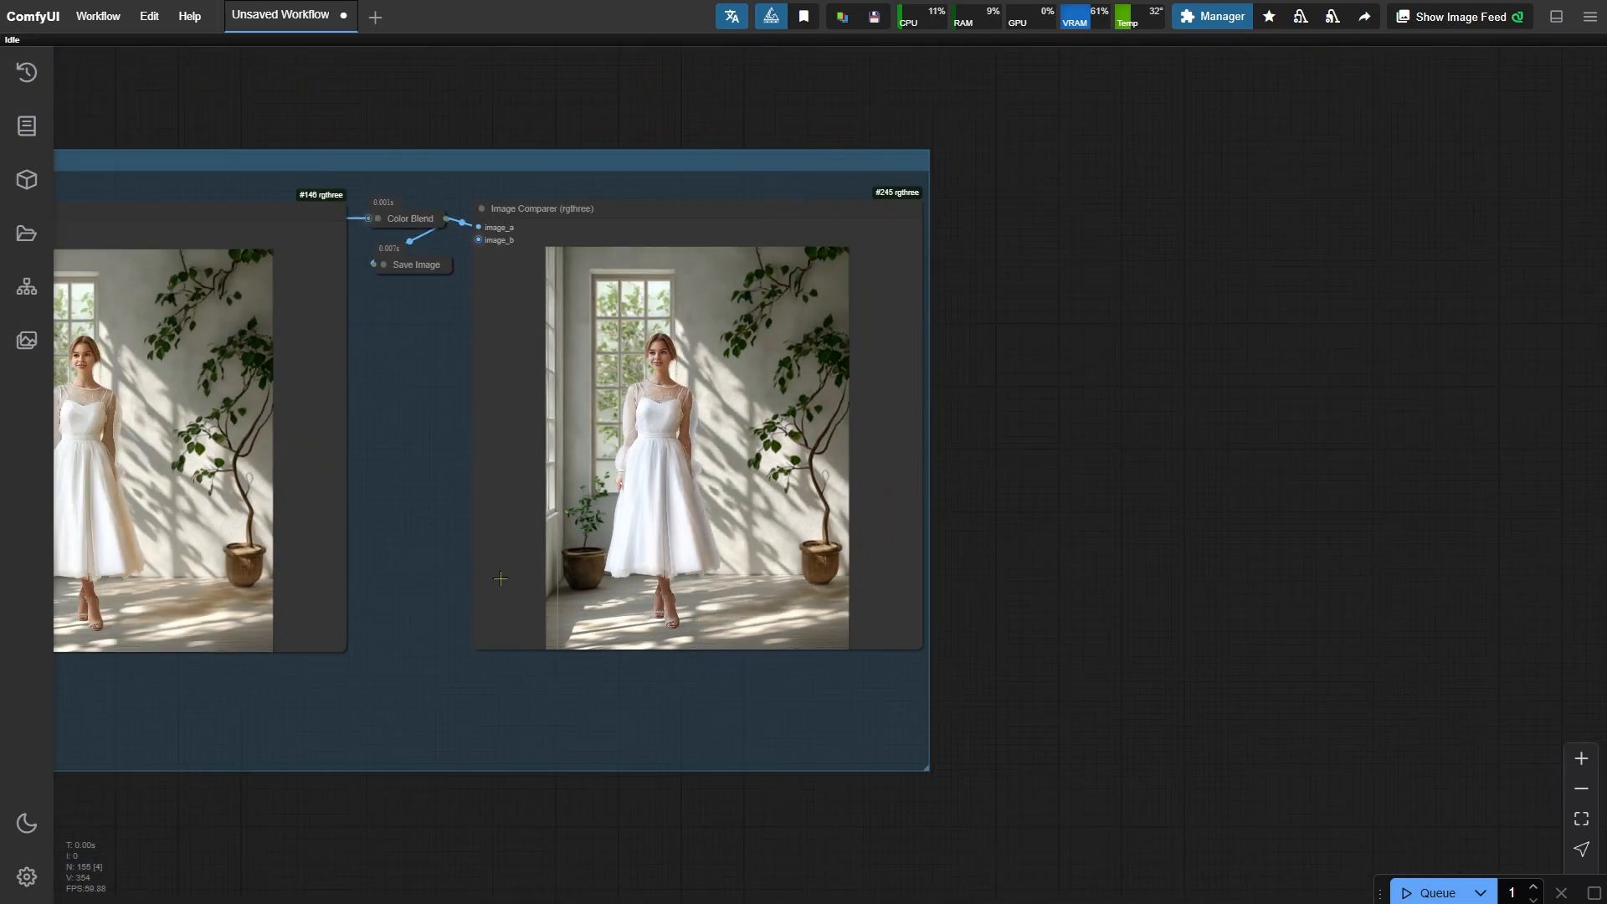
scroll(959, 575, "up", 2)
left_click_drag(231, 568, 1005, 644)
left_click_drag(346, 632, 961, 614)
left_click_drag(411, 580, 861, 645)
scroll(338, 307, "up", 5)
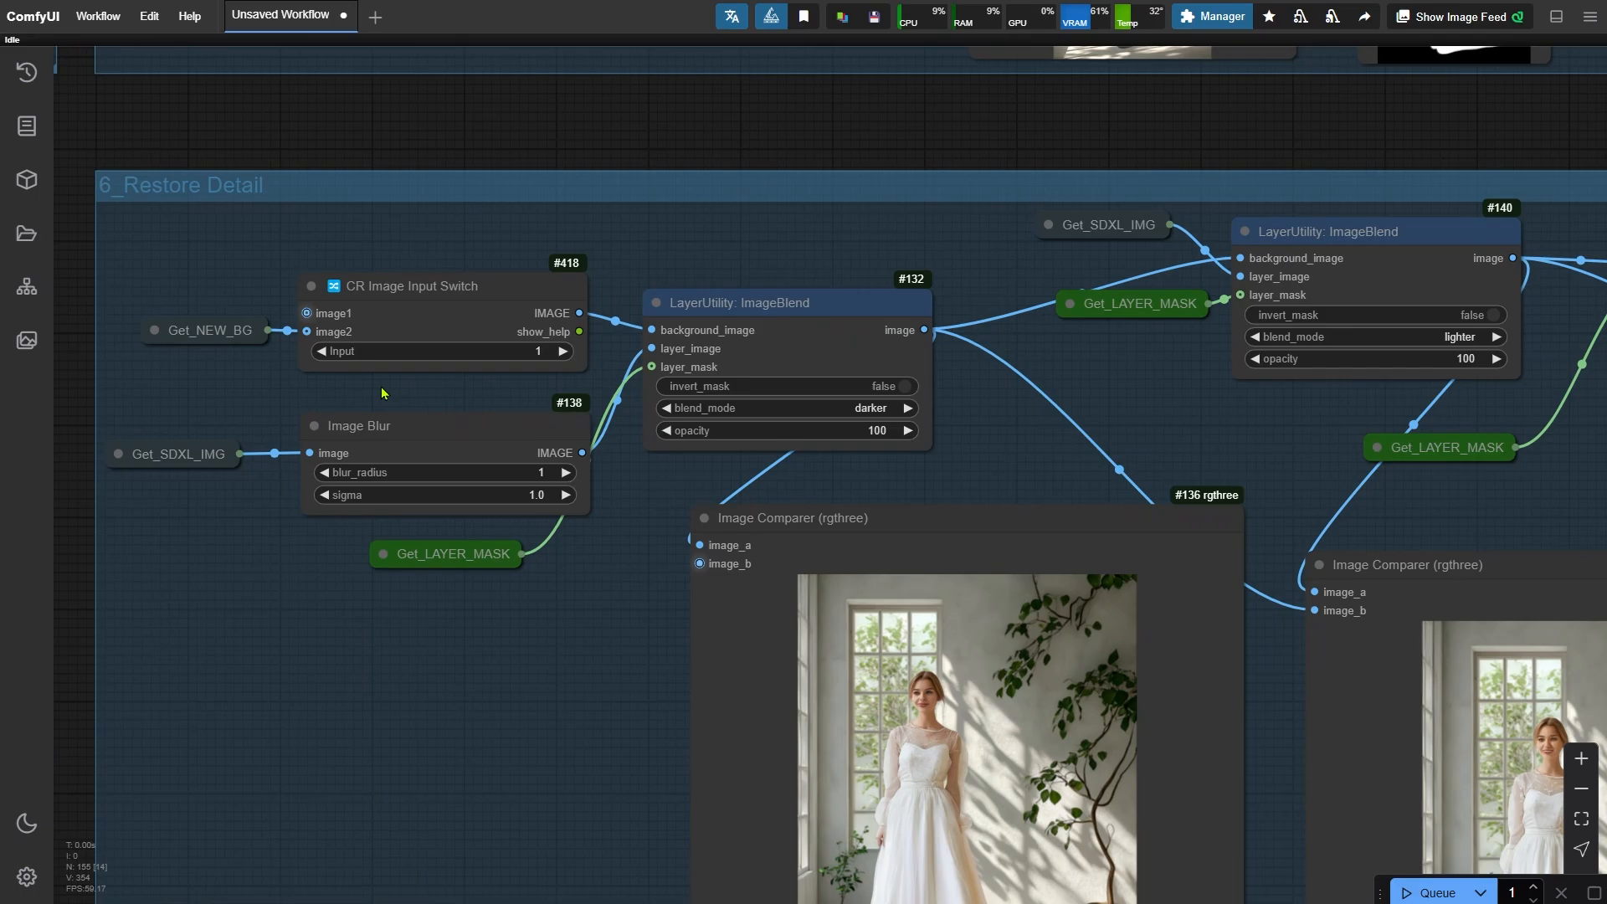
left_click(408, 288)
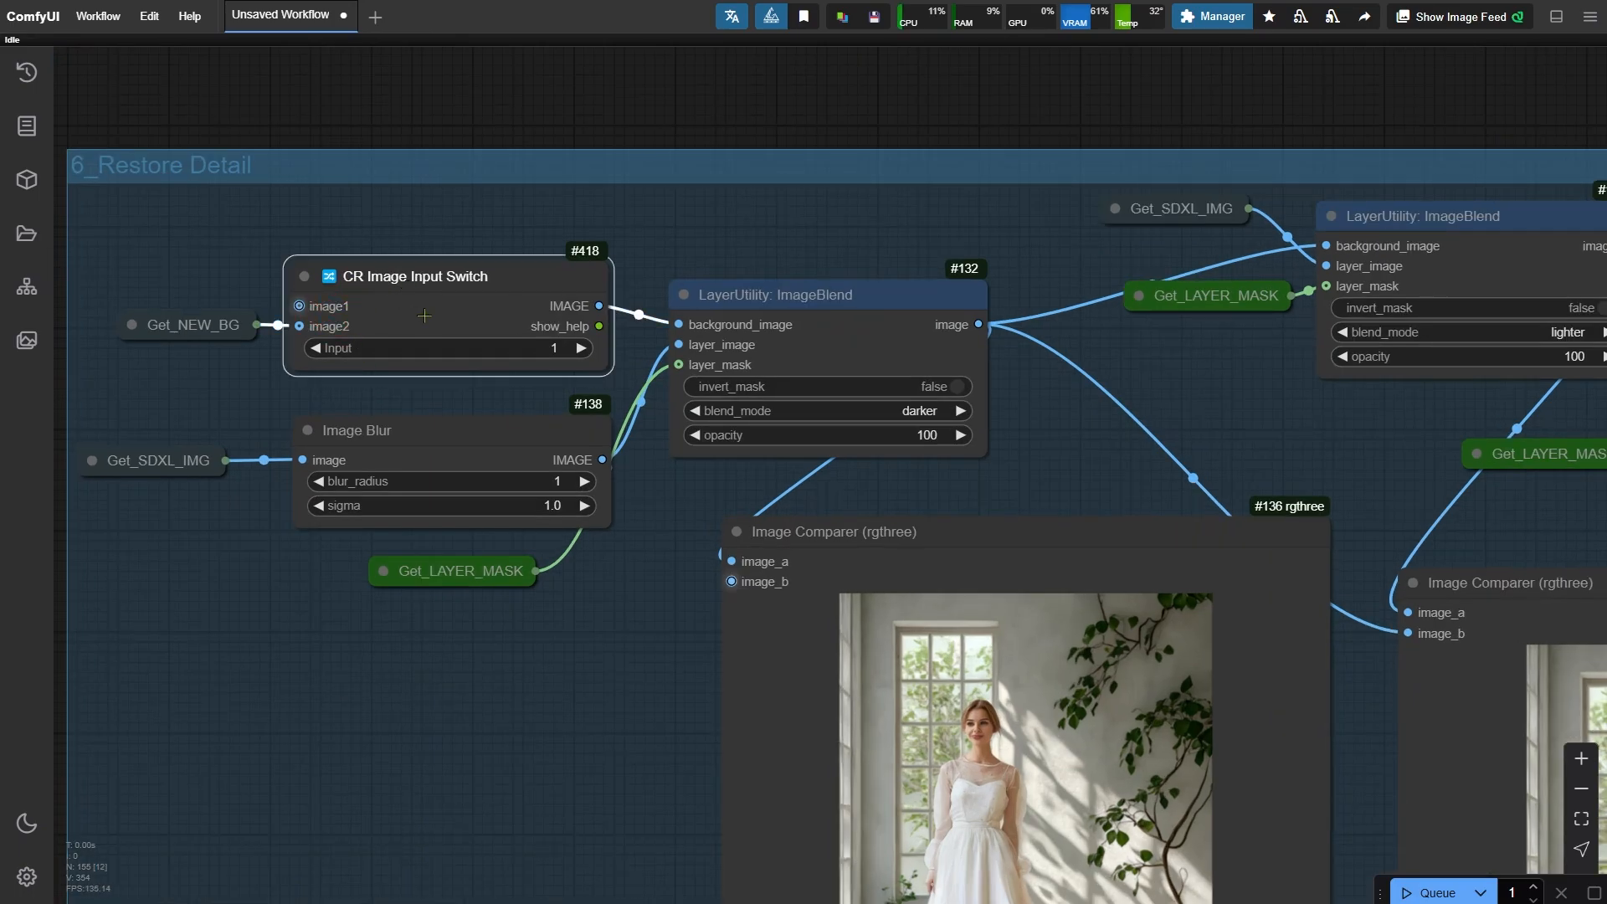
scroll(214, 332, "down", 8)
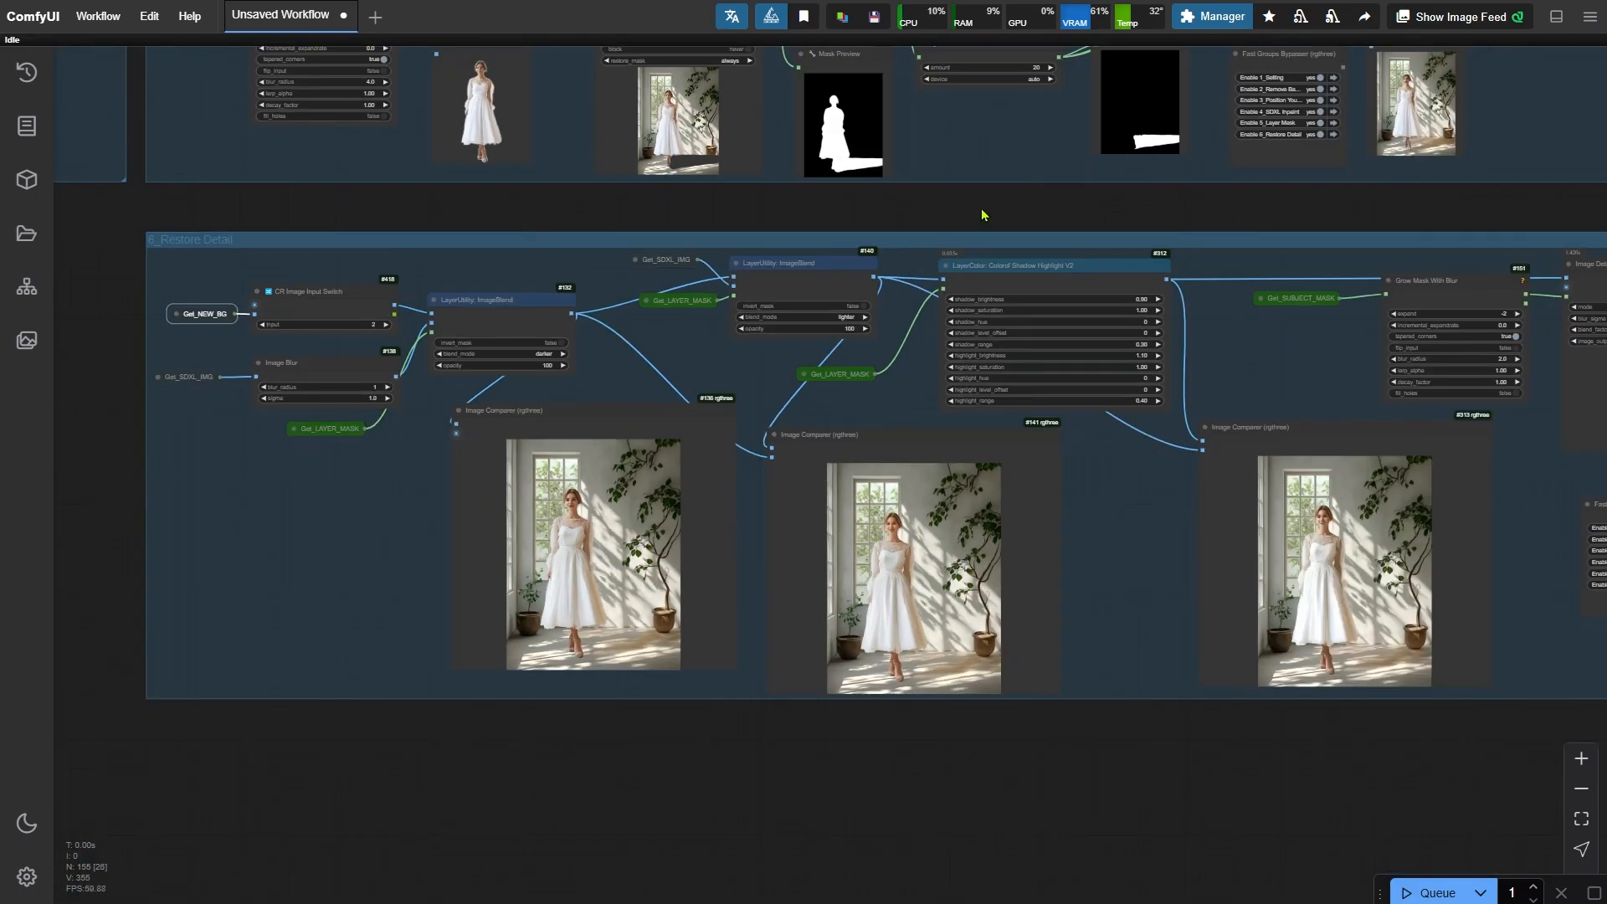
left_click_drag(983, 212, 331, 701)
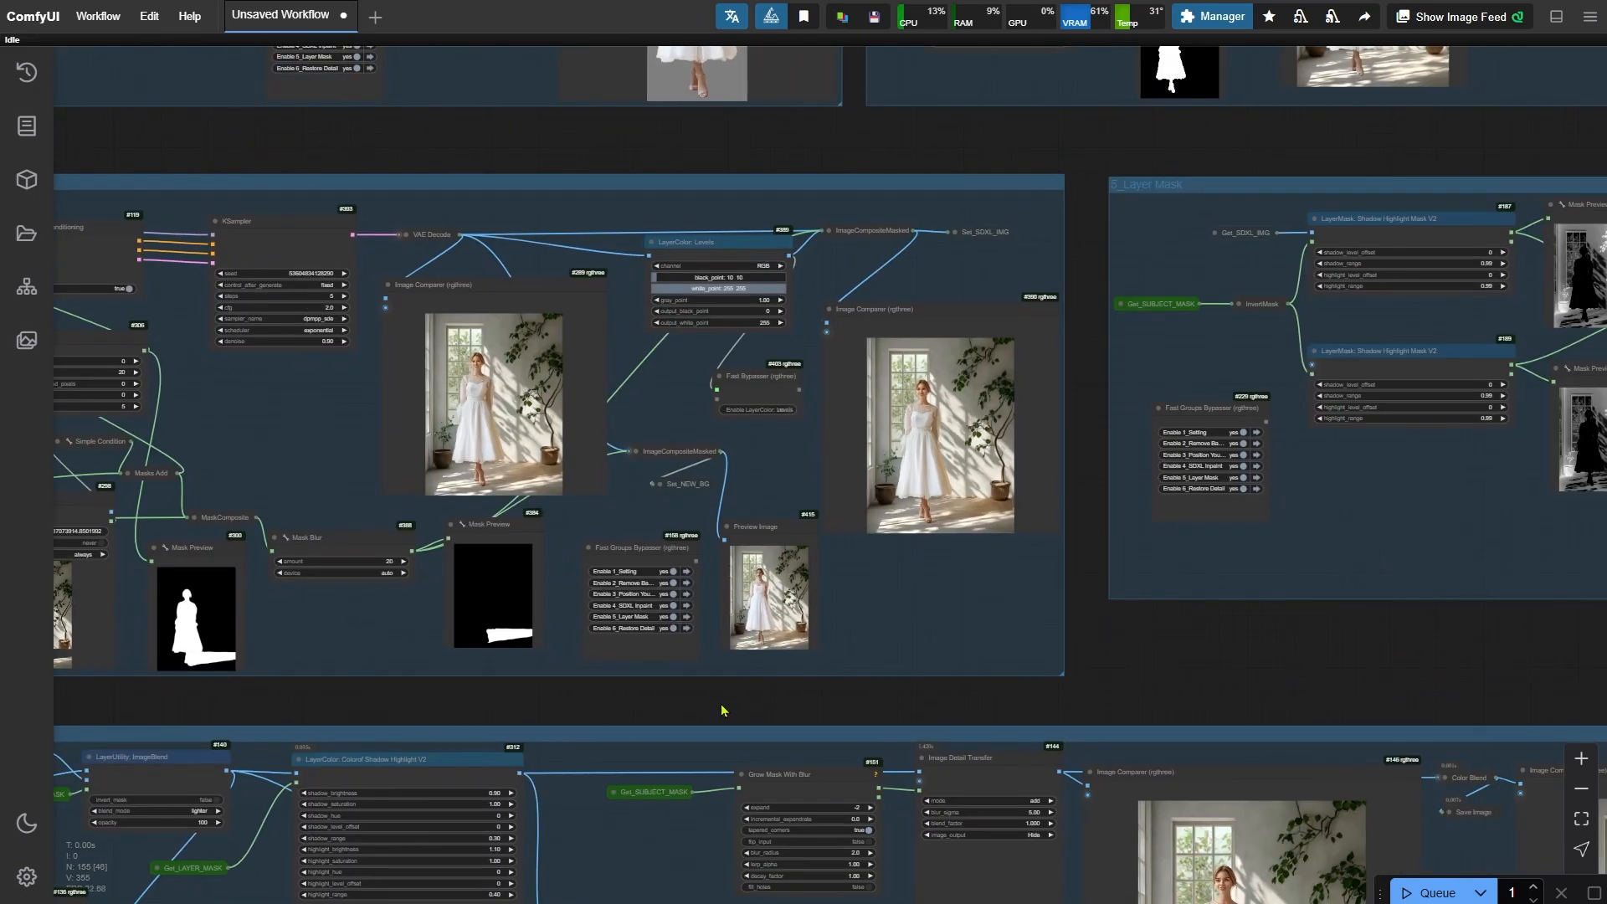
- Review the Preview Image and Mask Preview nodes in the inpaint group, then run the workflow
scroll(739, 696, "up", 16)
scroll(693, 272, "up", 3)
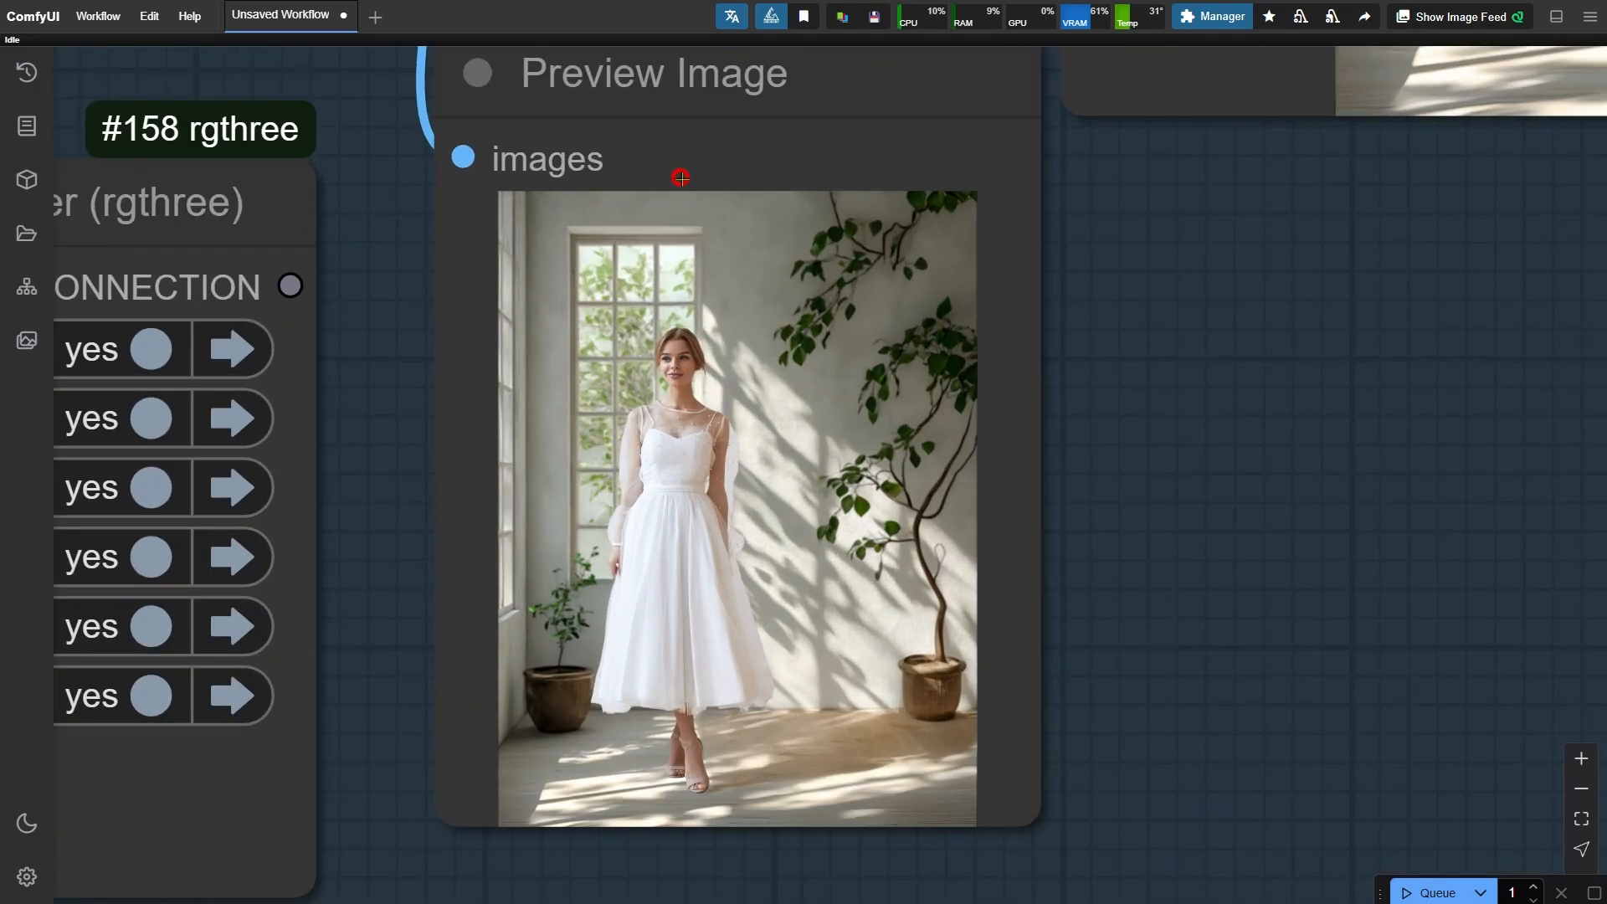
left_click(868, 590)
scroll(1102, 646, "down", 6)
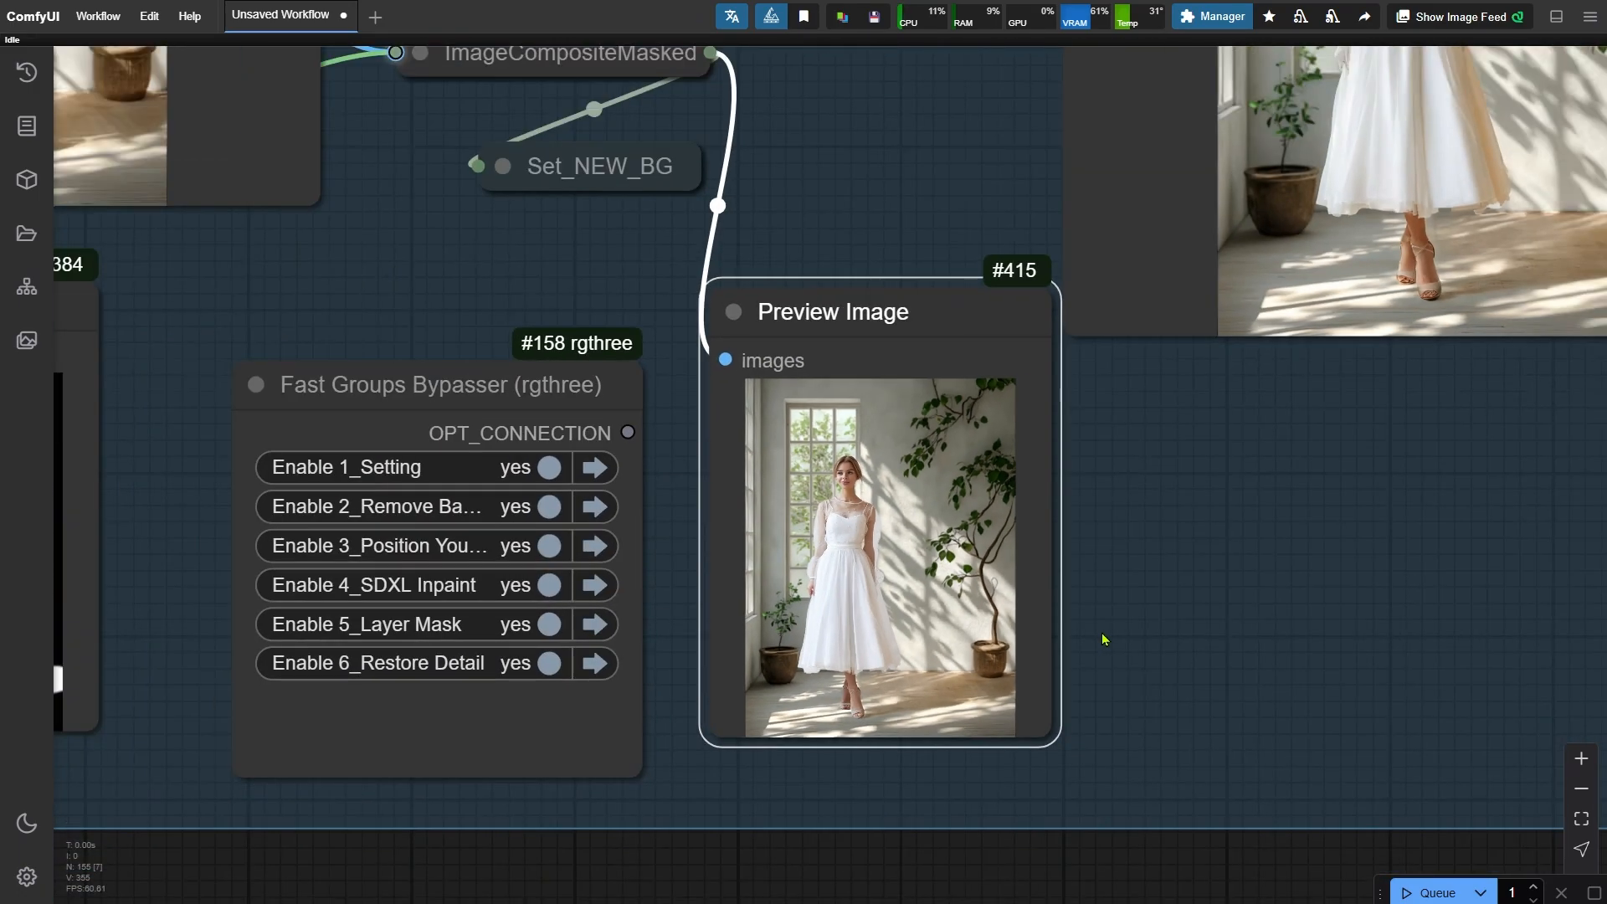
scroll(1088, 645, "down", 4)
left_click_drag(396, 858, 749, 813)
scroll(750, 813, "down", 2)
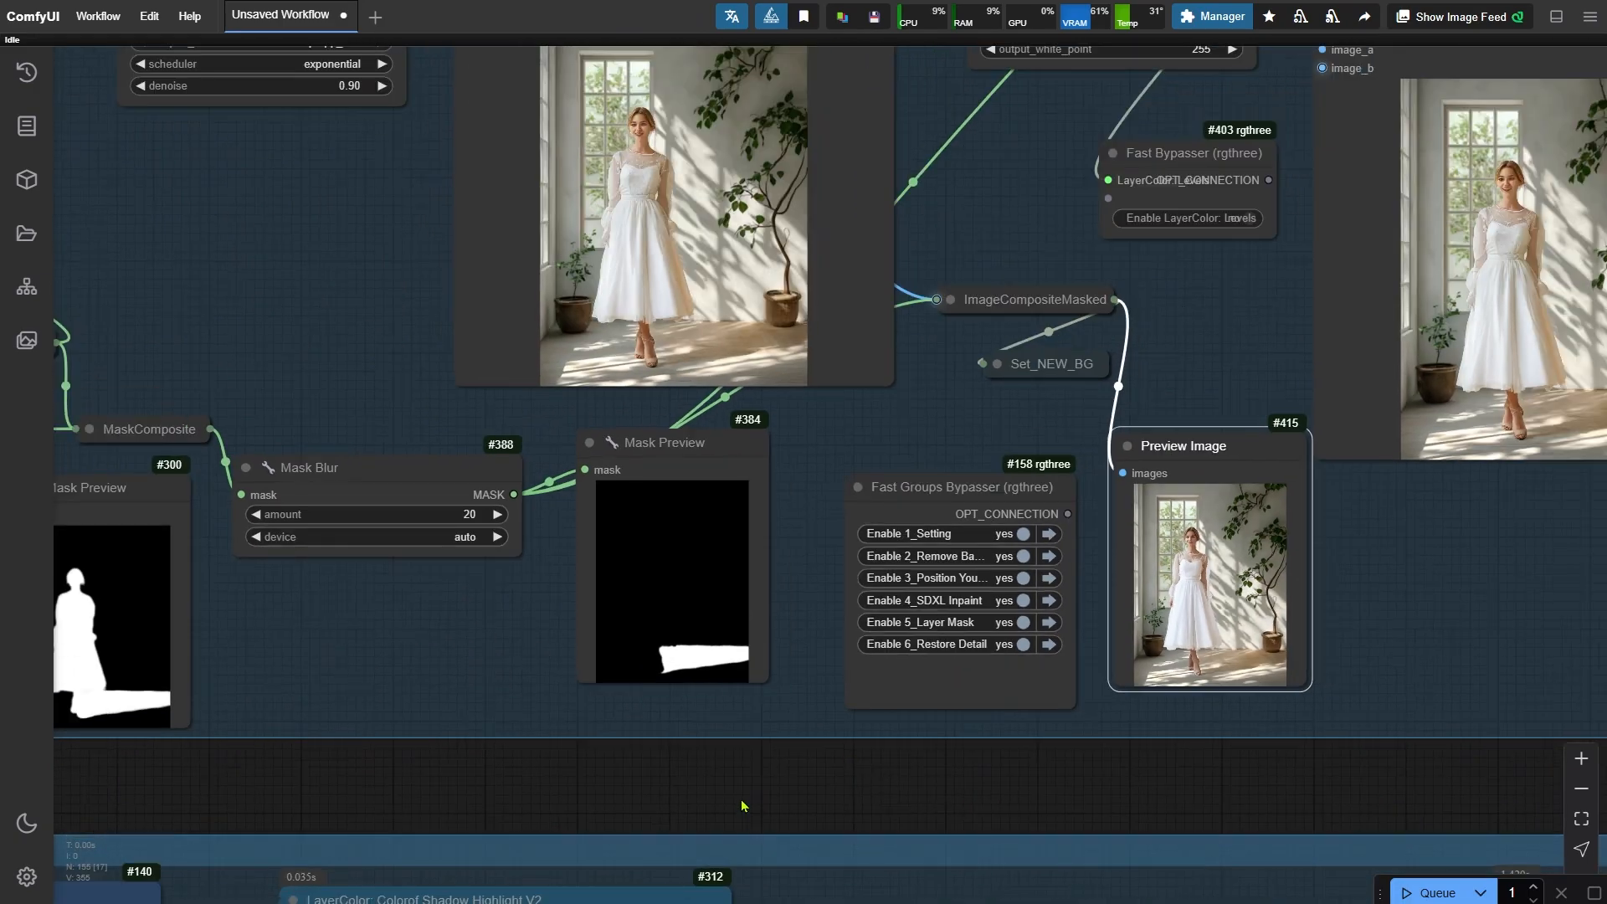
left_click(699, 467)
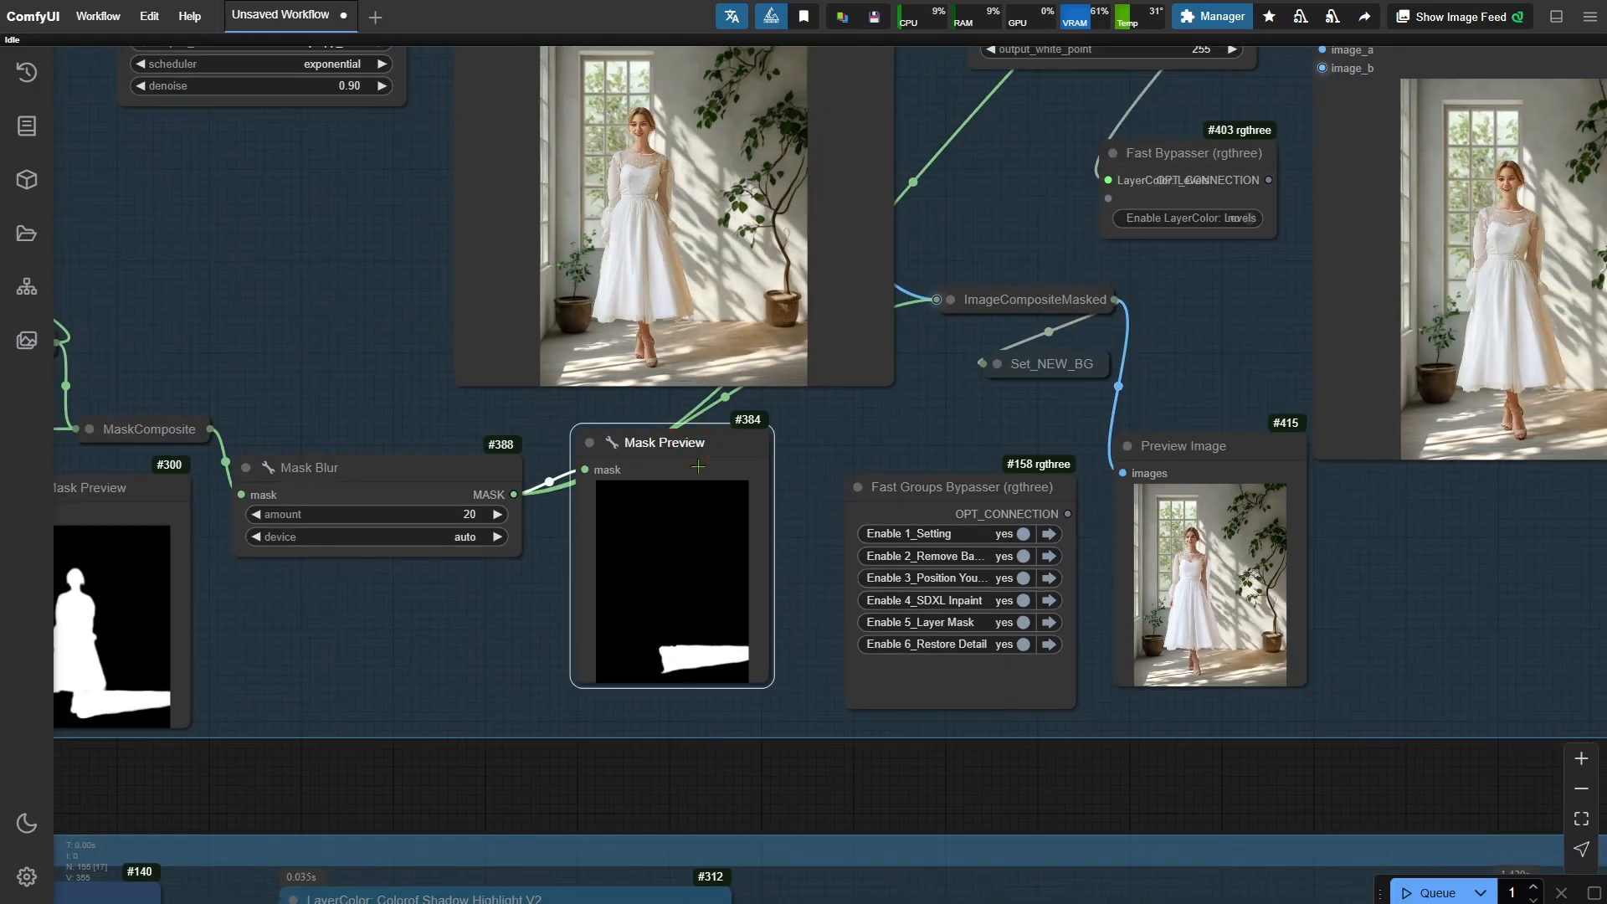
scroll(1045, 645, "down", 5)
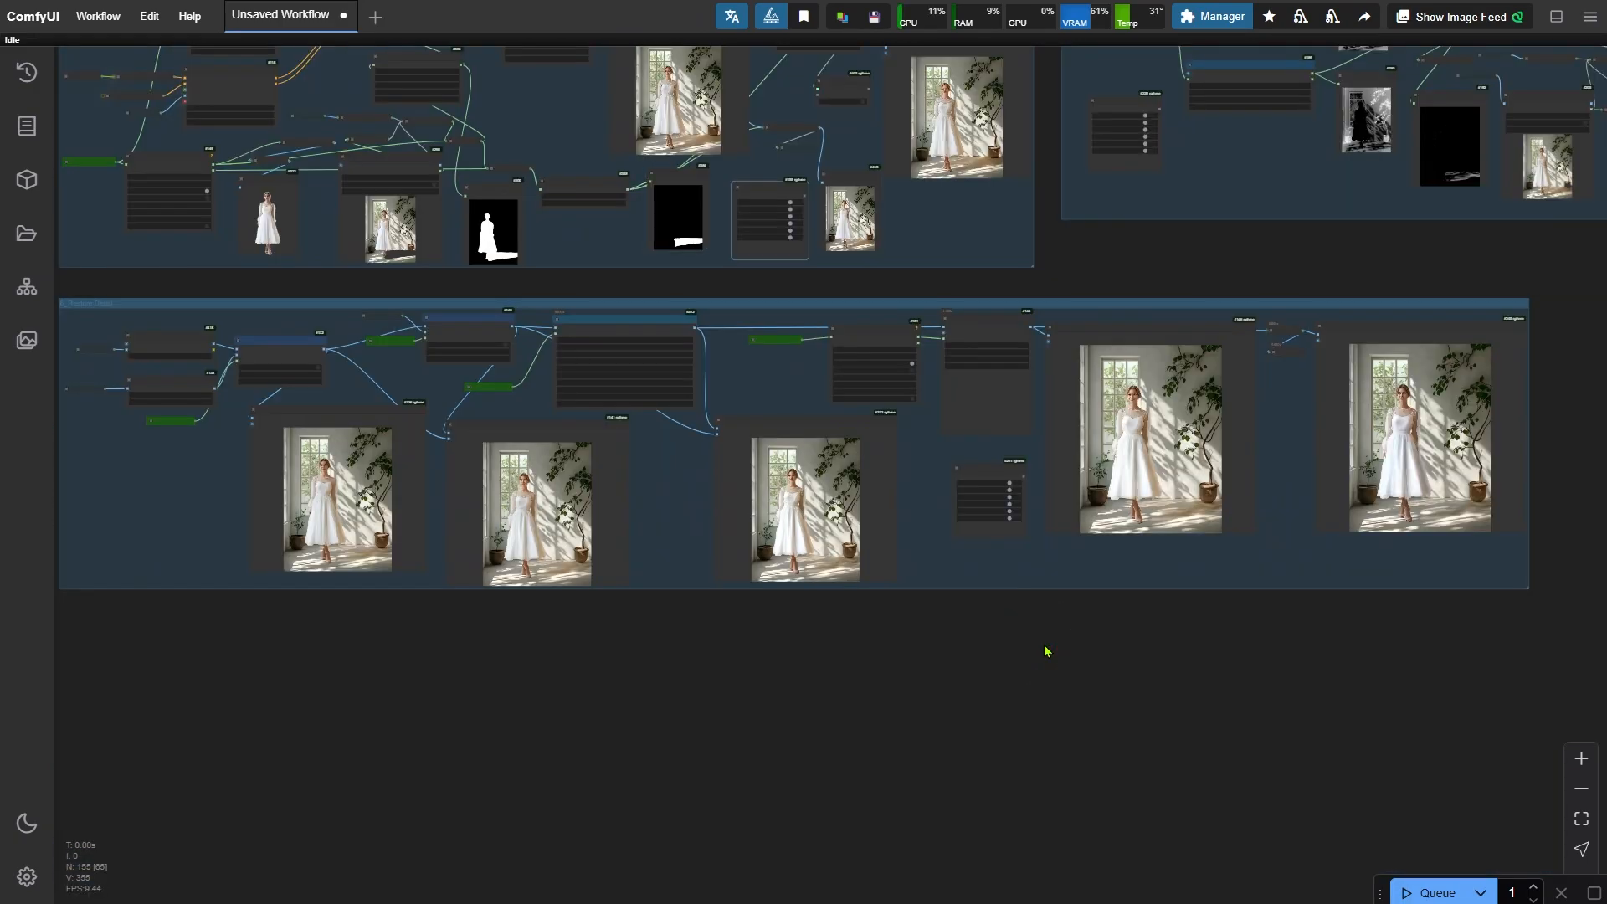
key("ctrl+Return")
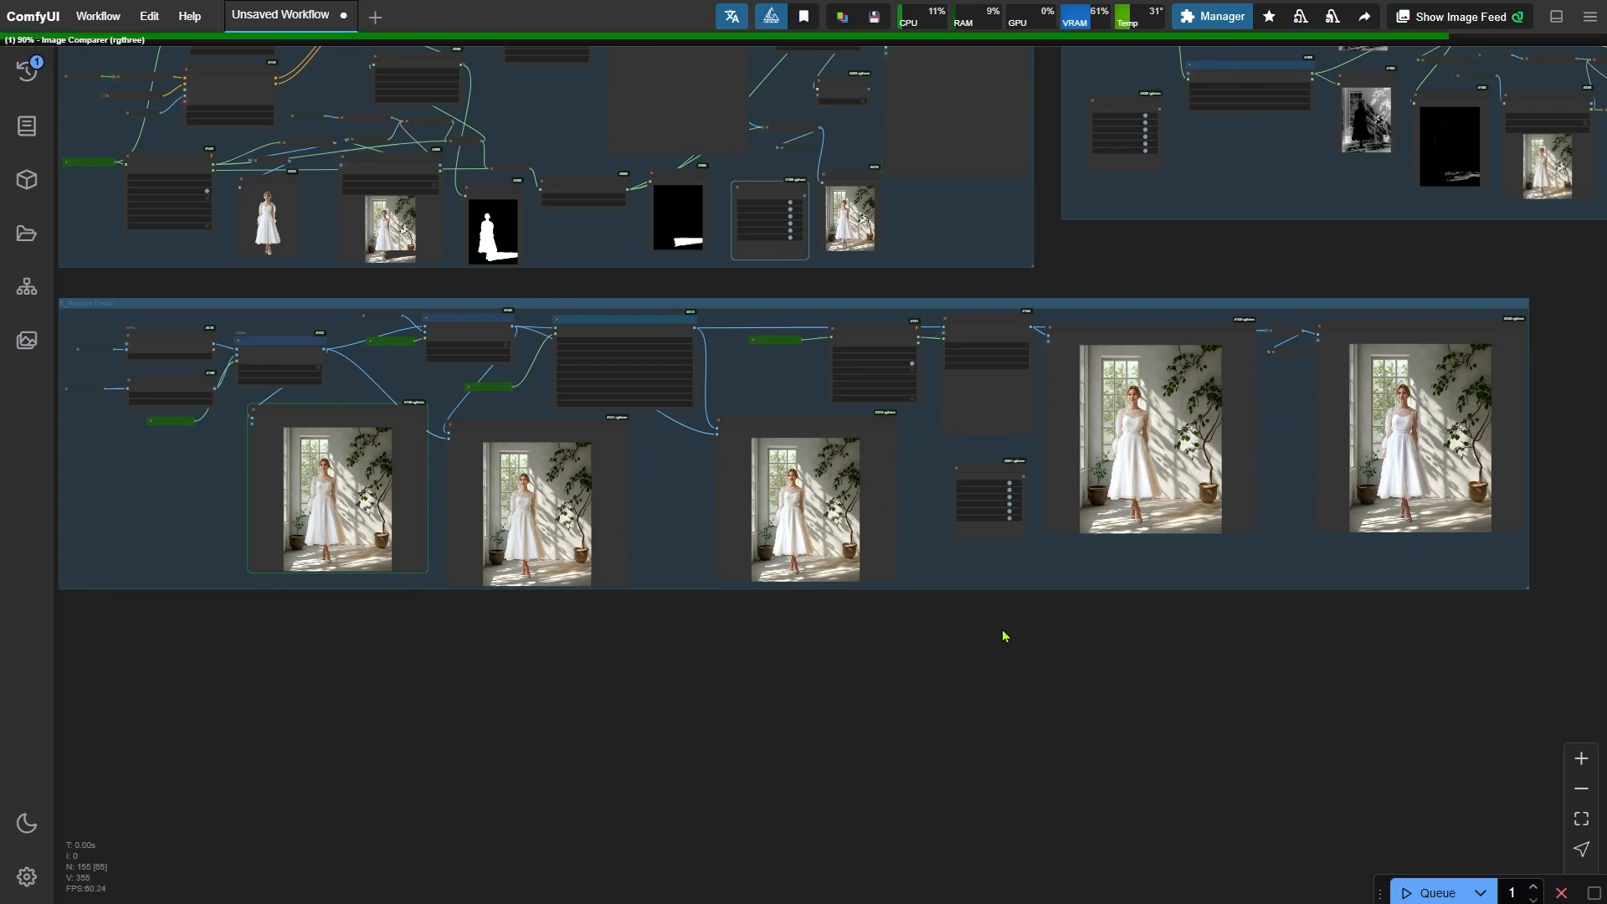
- Compare the final relit output in the last Image Comparer
scroll(1227, 595, "up", 2)
left_click_drag(1313, 652, 796, 746)
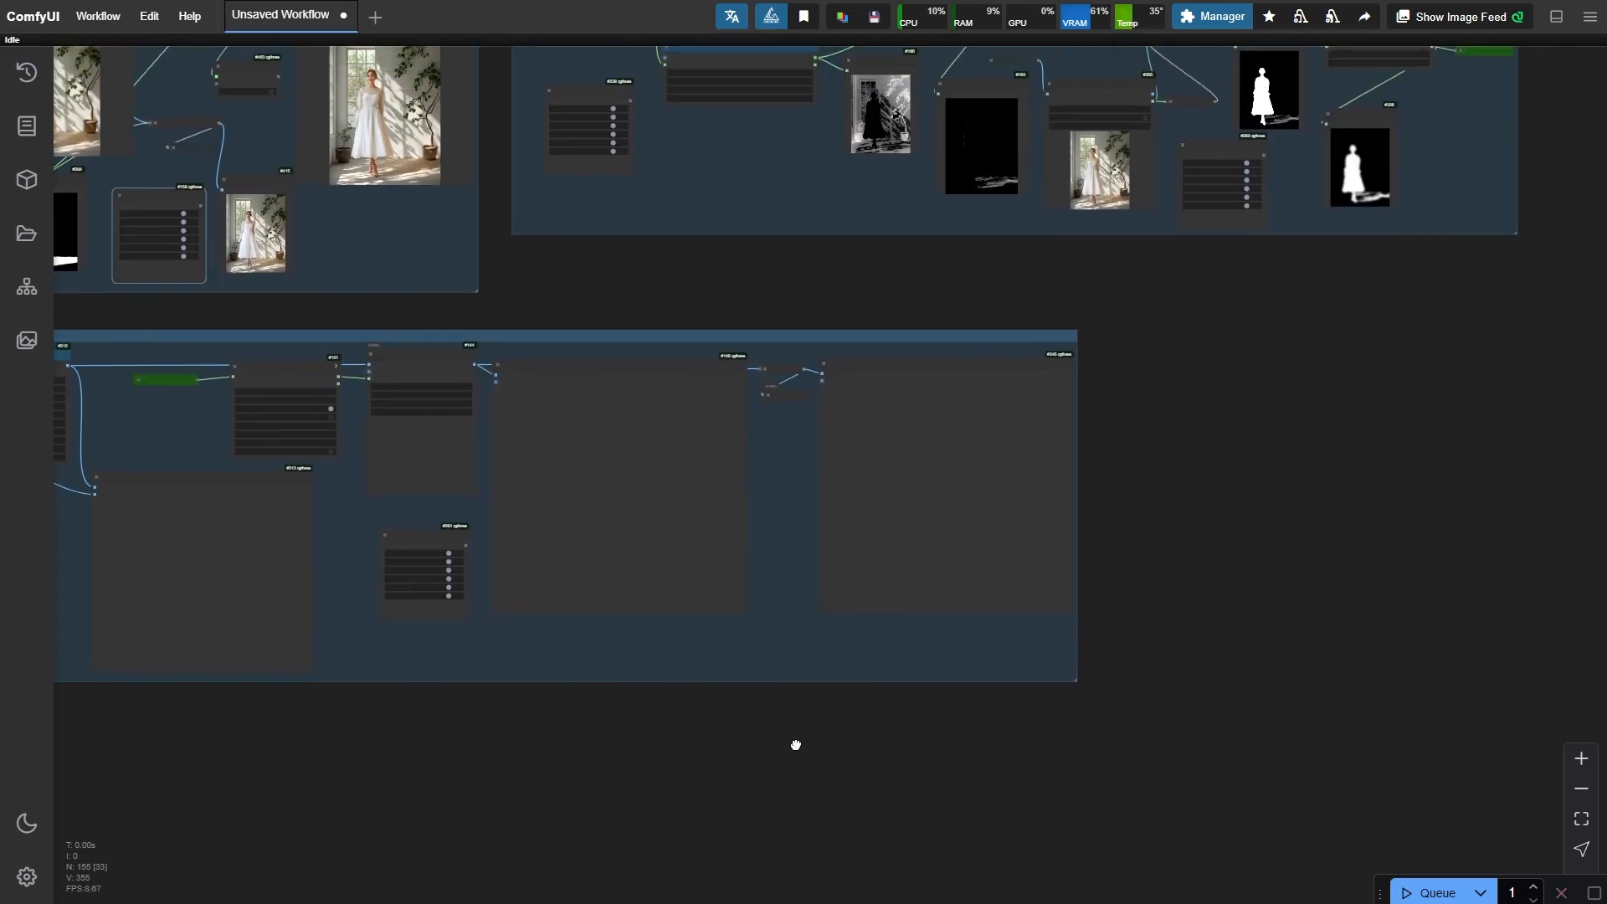
scroll(1159, 502, "up", 4)
scroll(1088, 486, "up", 4)
scroll(640, 793, "up", 4)
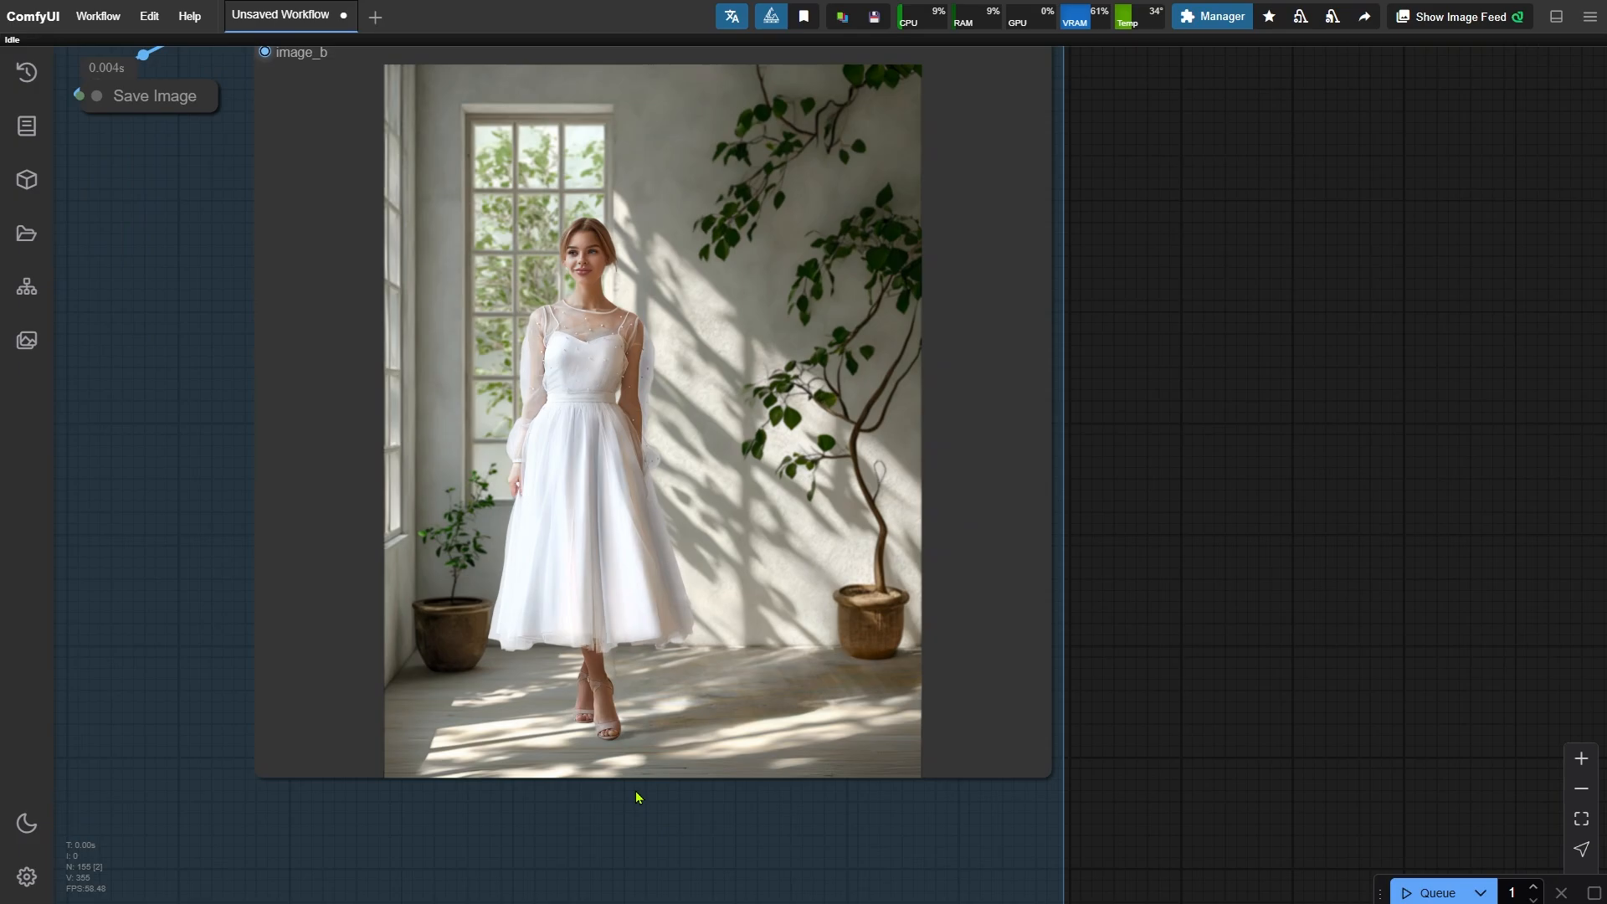
scroll(427, 670, "up", 3)
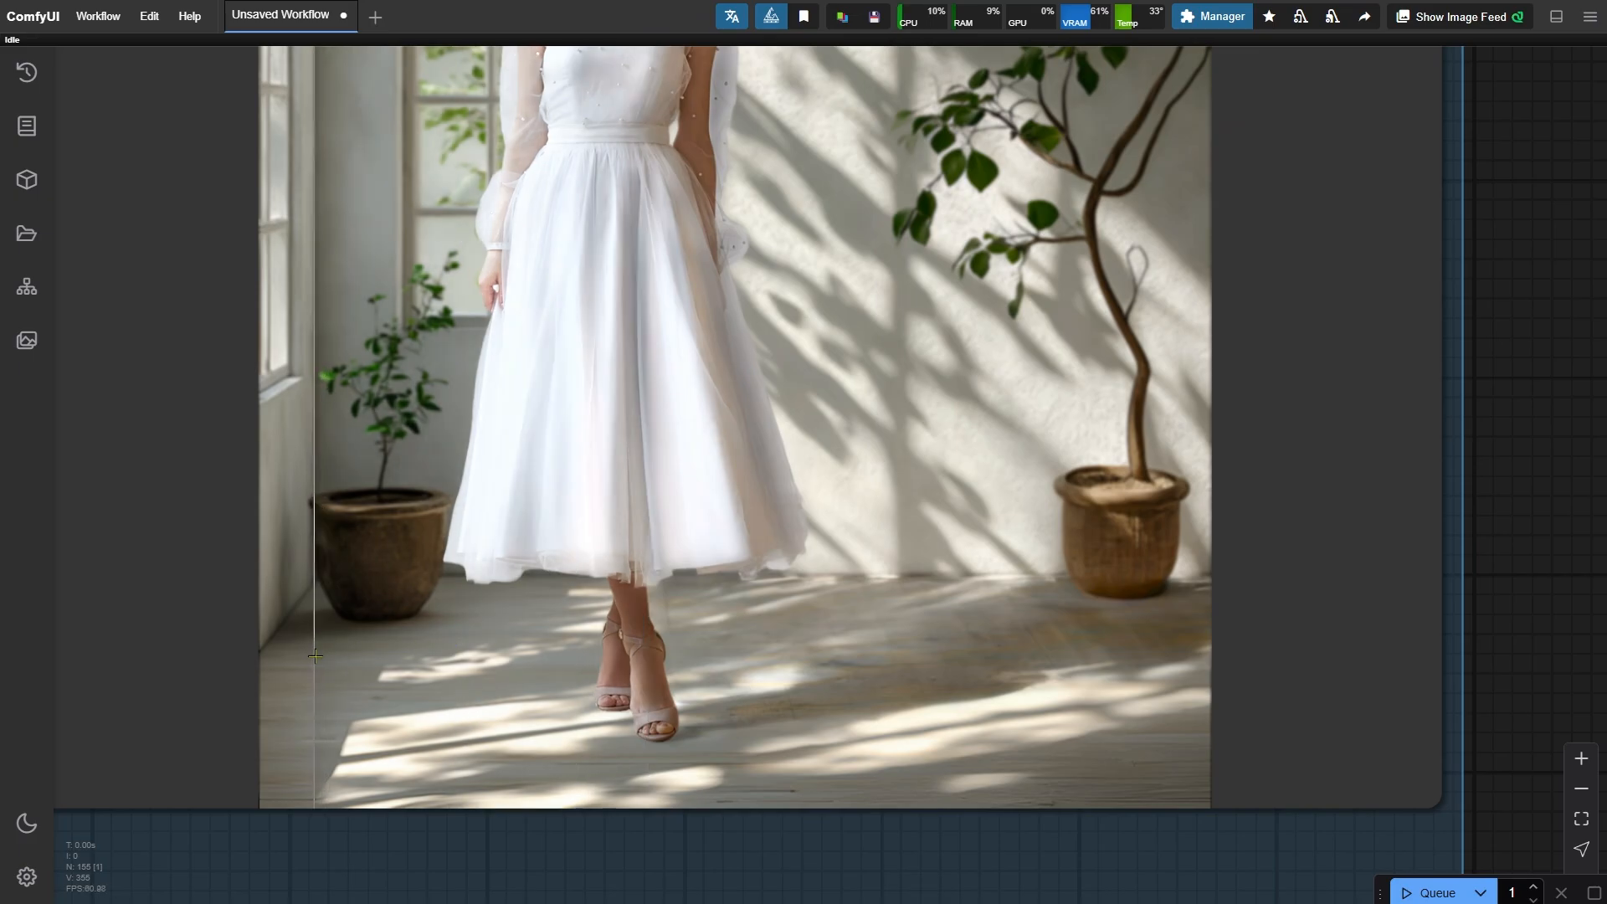
scroll(319, 656, "down", 15)
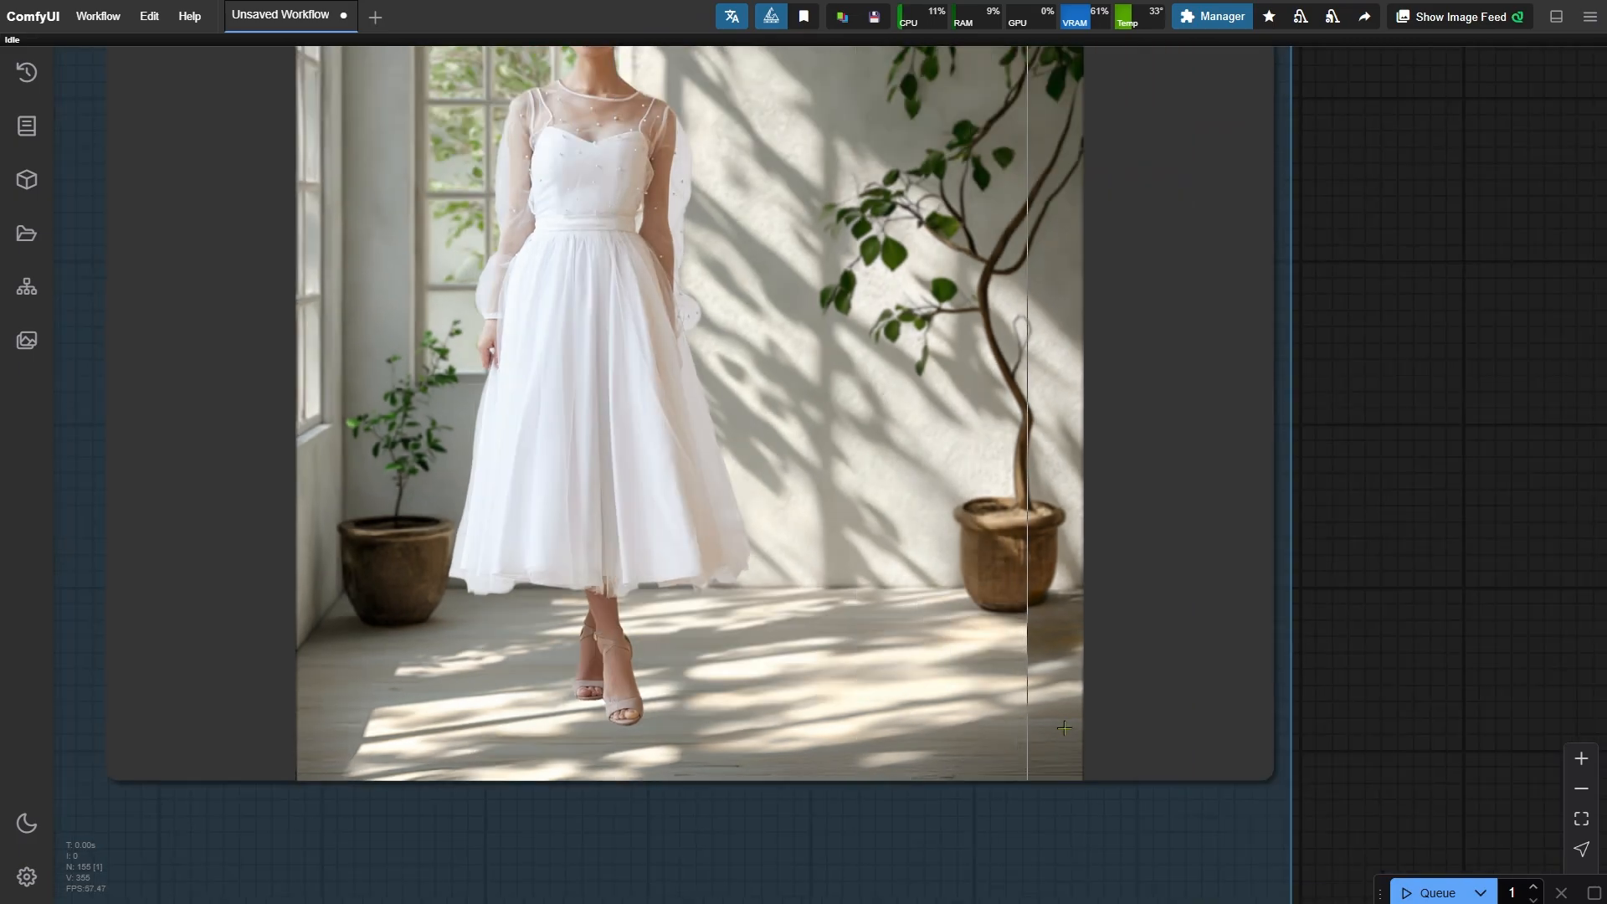
scroll(817, 531, "up", 6)
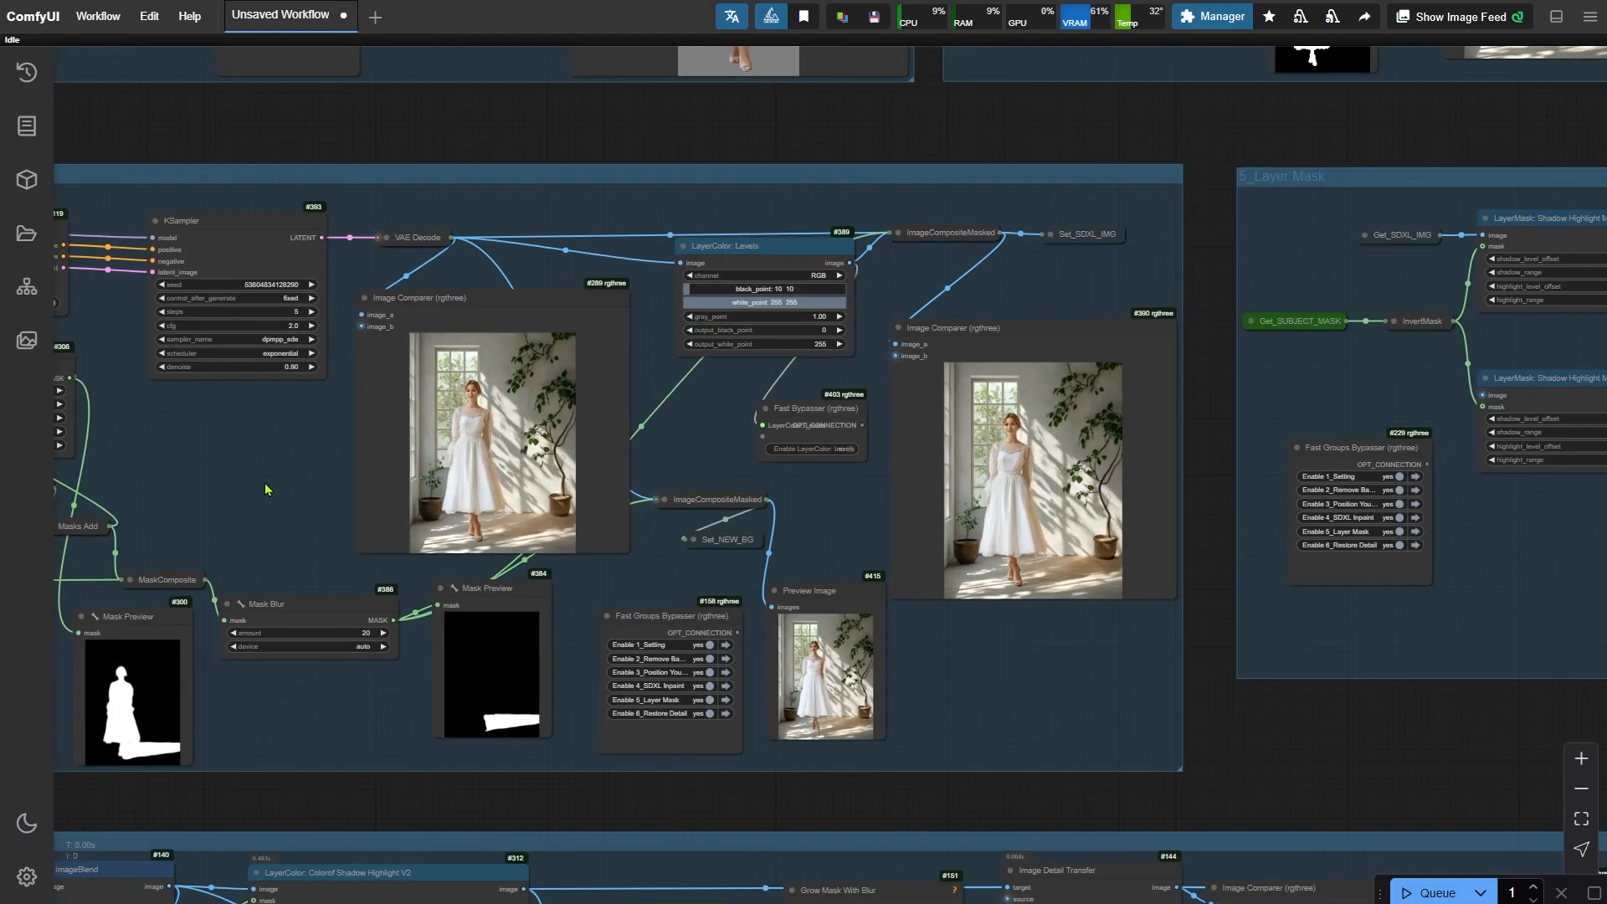
- Set the Mask Blur amount to 50 and run the workflow
left_click_drag(264, 482, 568, 385)
scroll(321, 358, "up", 8)
left_click(289, 337)
key("Return")
scroll(584, 347, "down", 5)
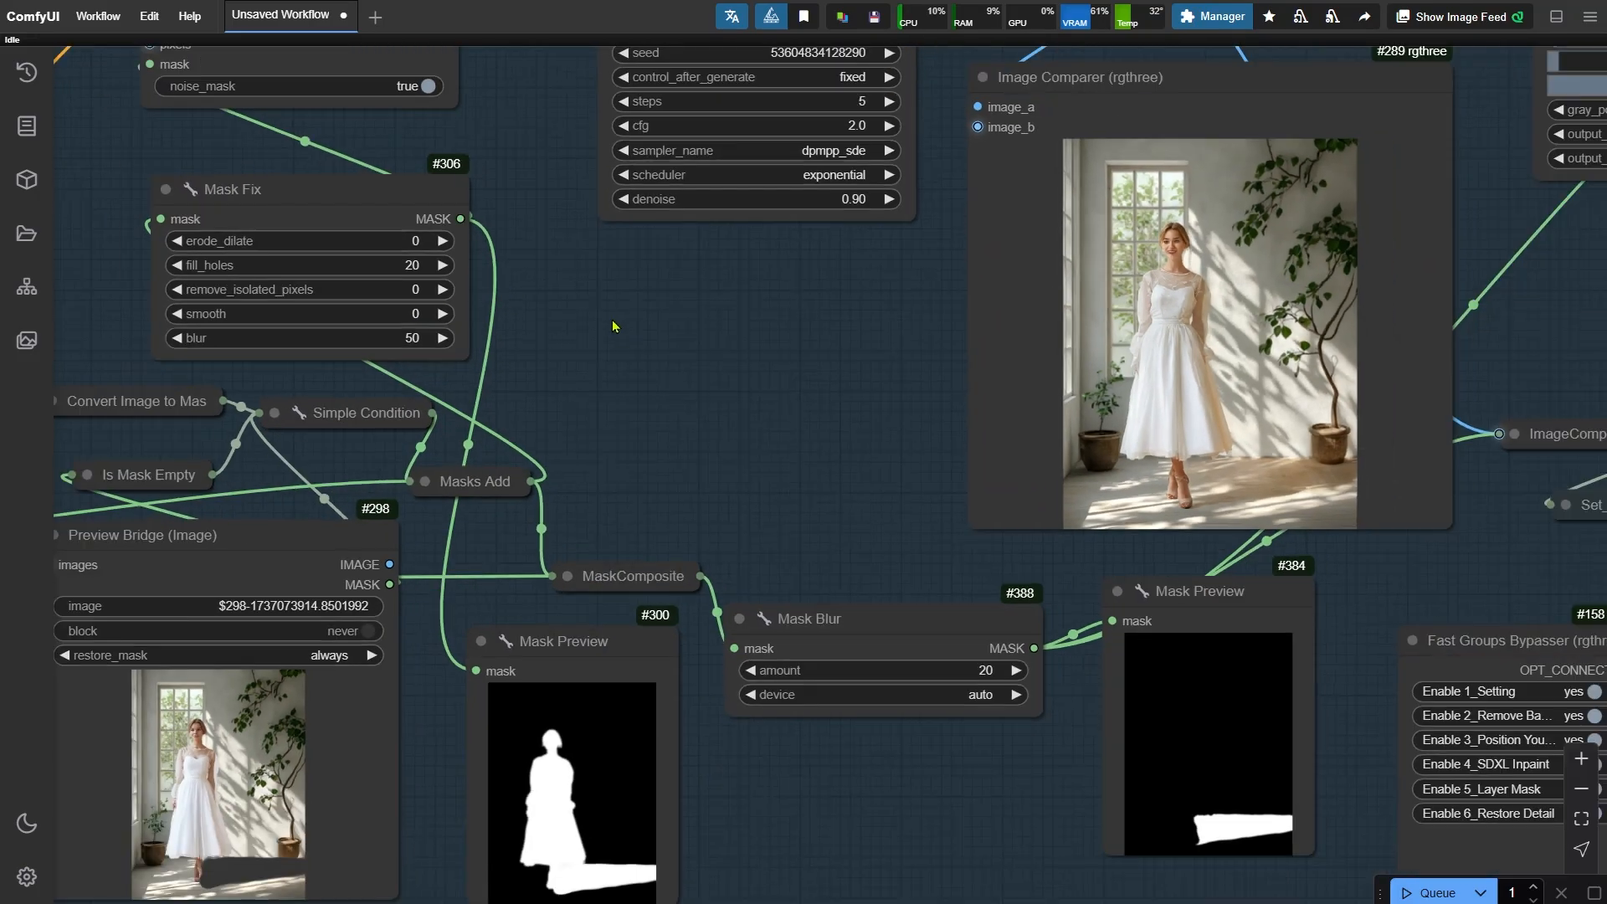
scroll(925, 648, "up", 5)
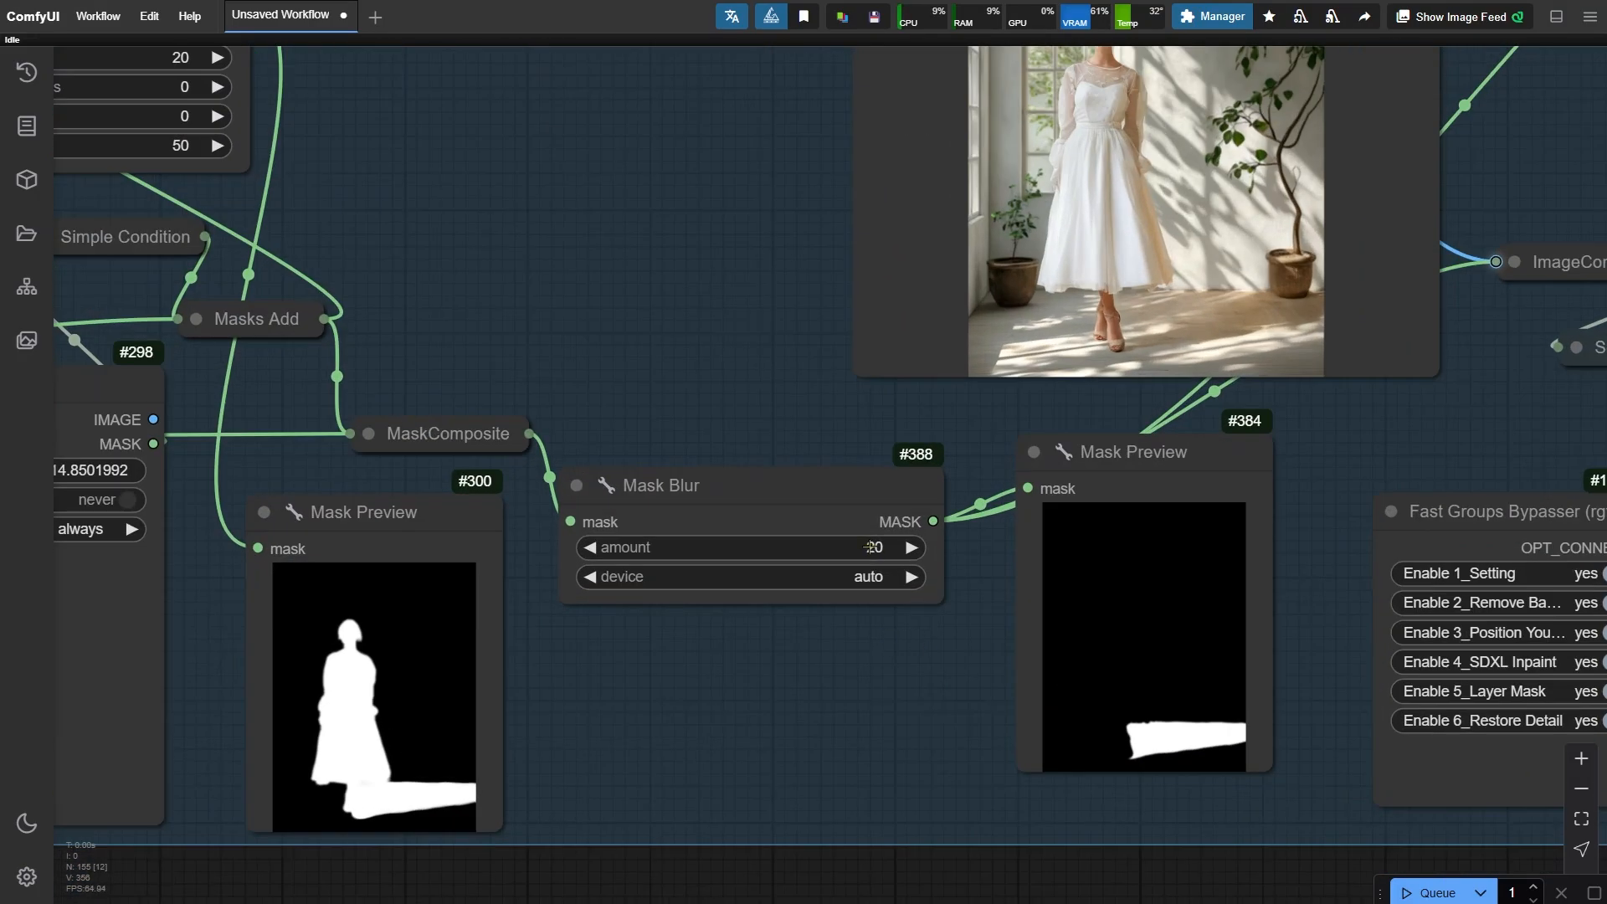
left_click(871, 547)
type("50")
key("Return")
key("ctrl+Return")
scroll(681, 707, "down", 7)
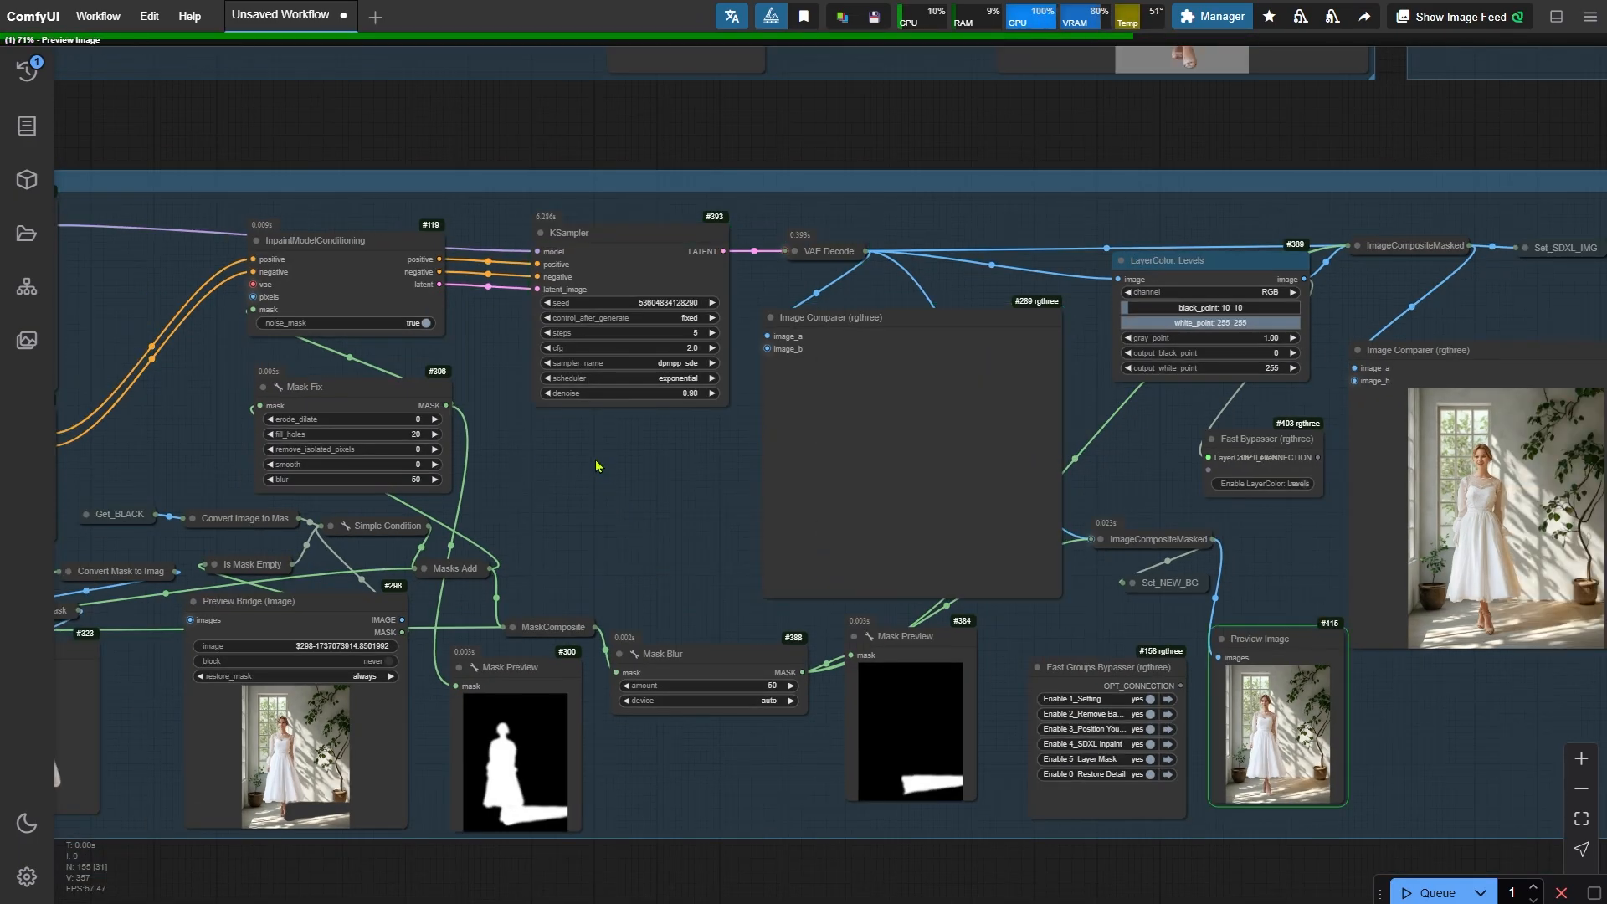
- Compare the new final output in the last Image Comparer
scroll(599, 466, "down", 5)
scroll(1209, 672, "up", 4)
left_click(825, 606)
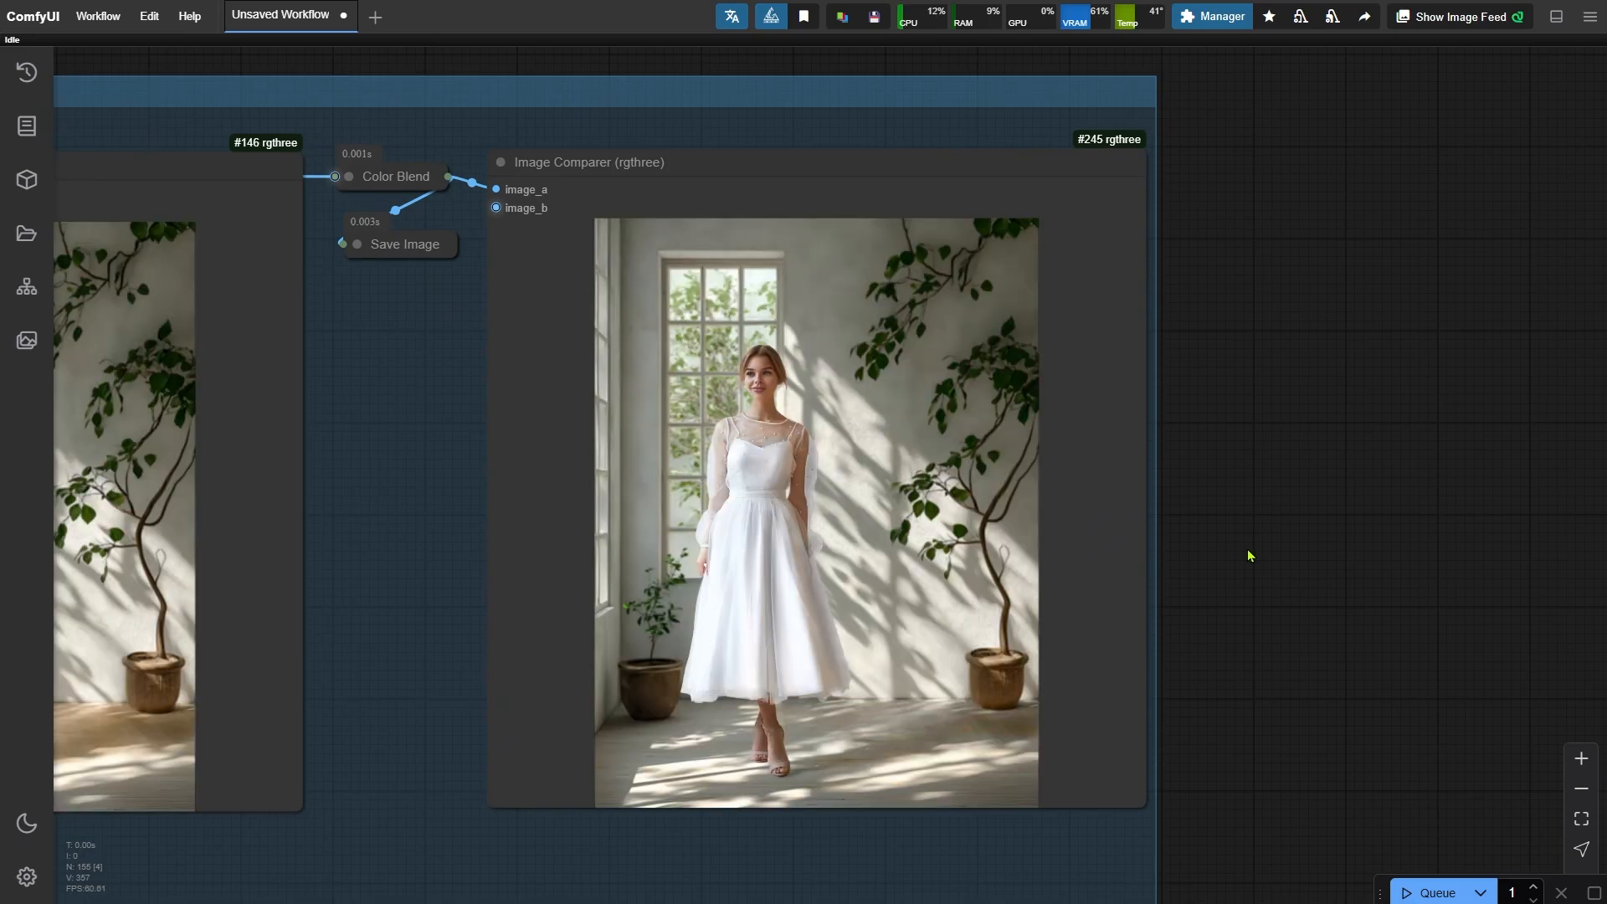
scroll(1166, 742, "up", 5)
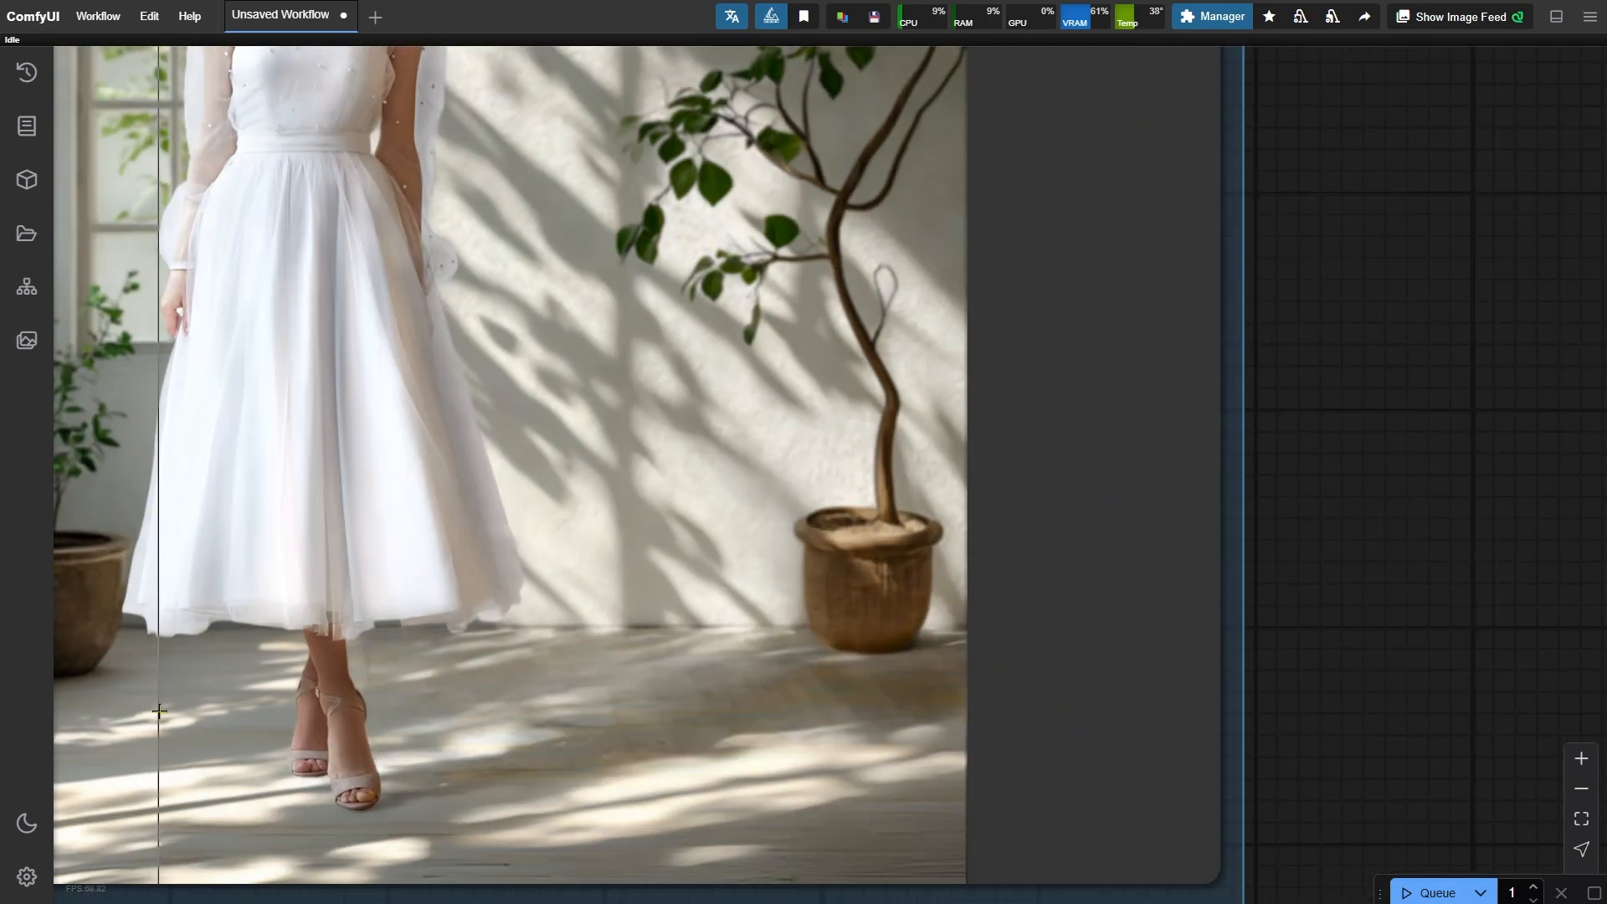
scroll(345, 674, "down", 3)
scroll(223, 633, "up", 3)
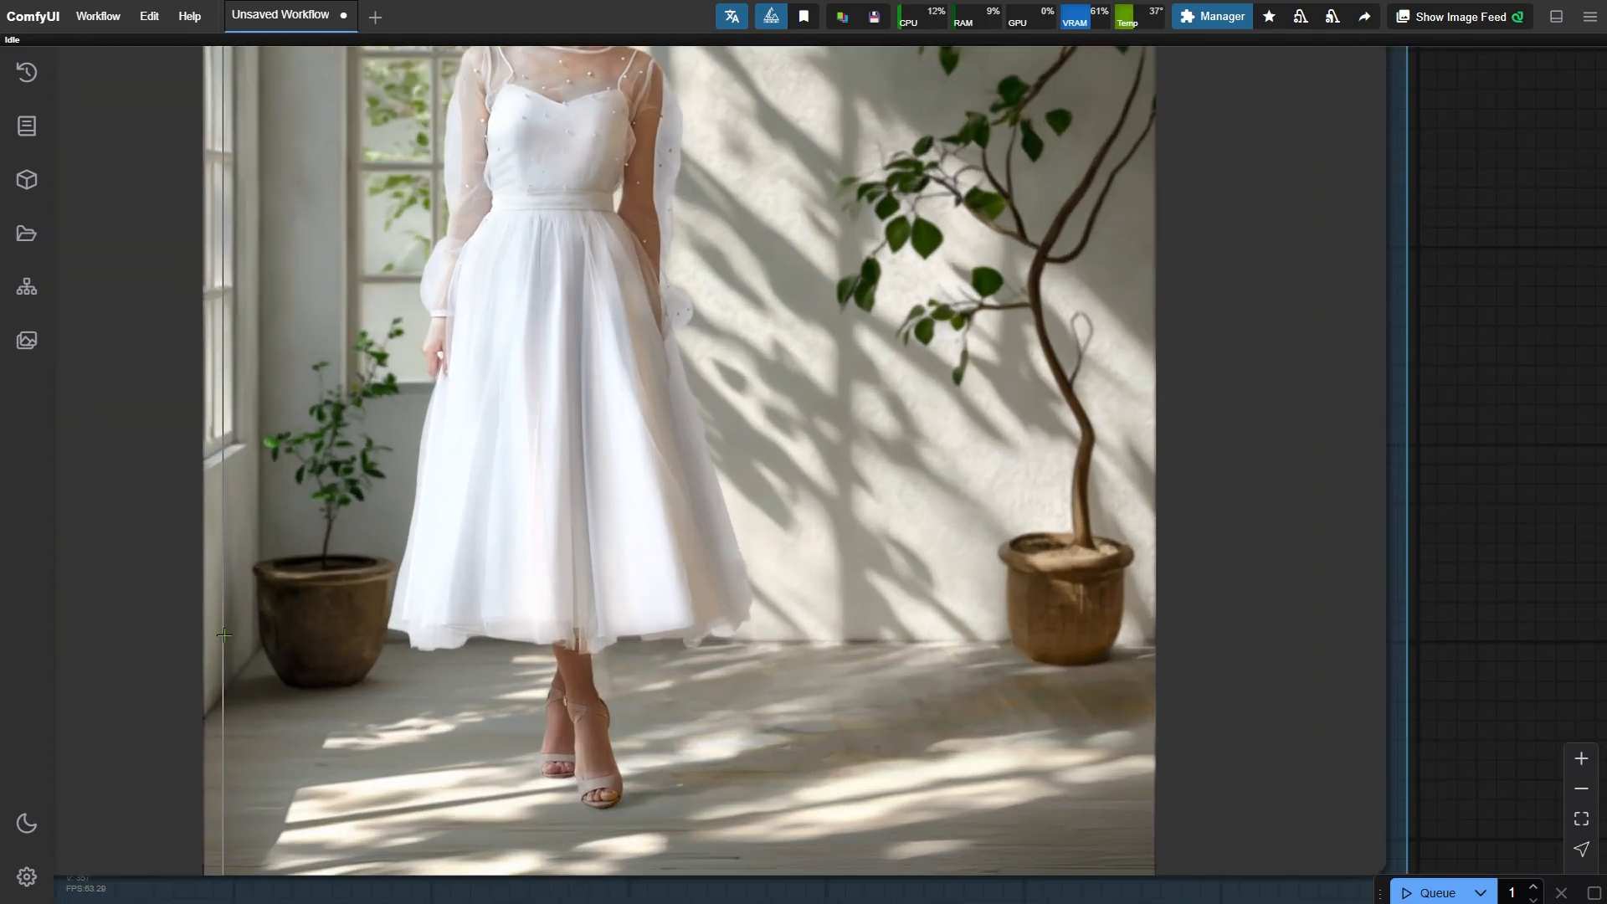
scroll(1038, 702, "down", 16)
left_click_drag(624, 490, 1041, 743)
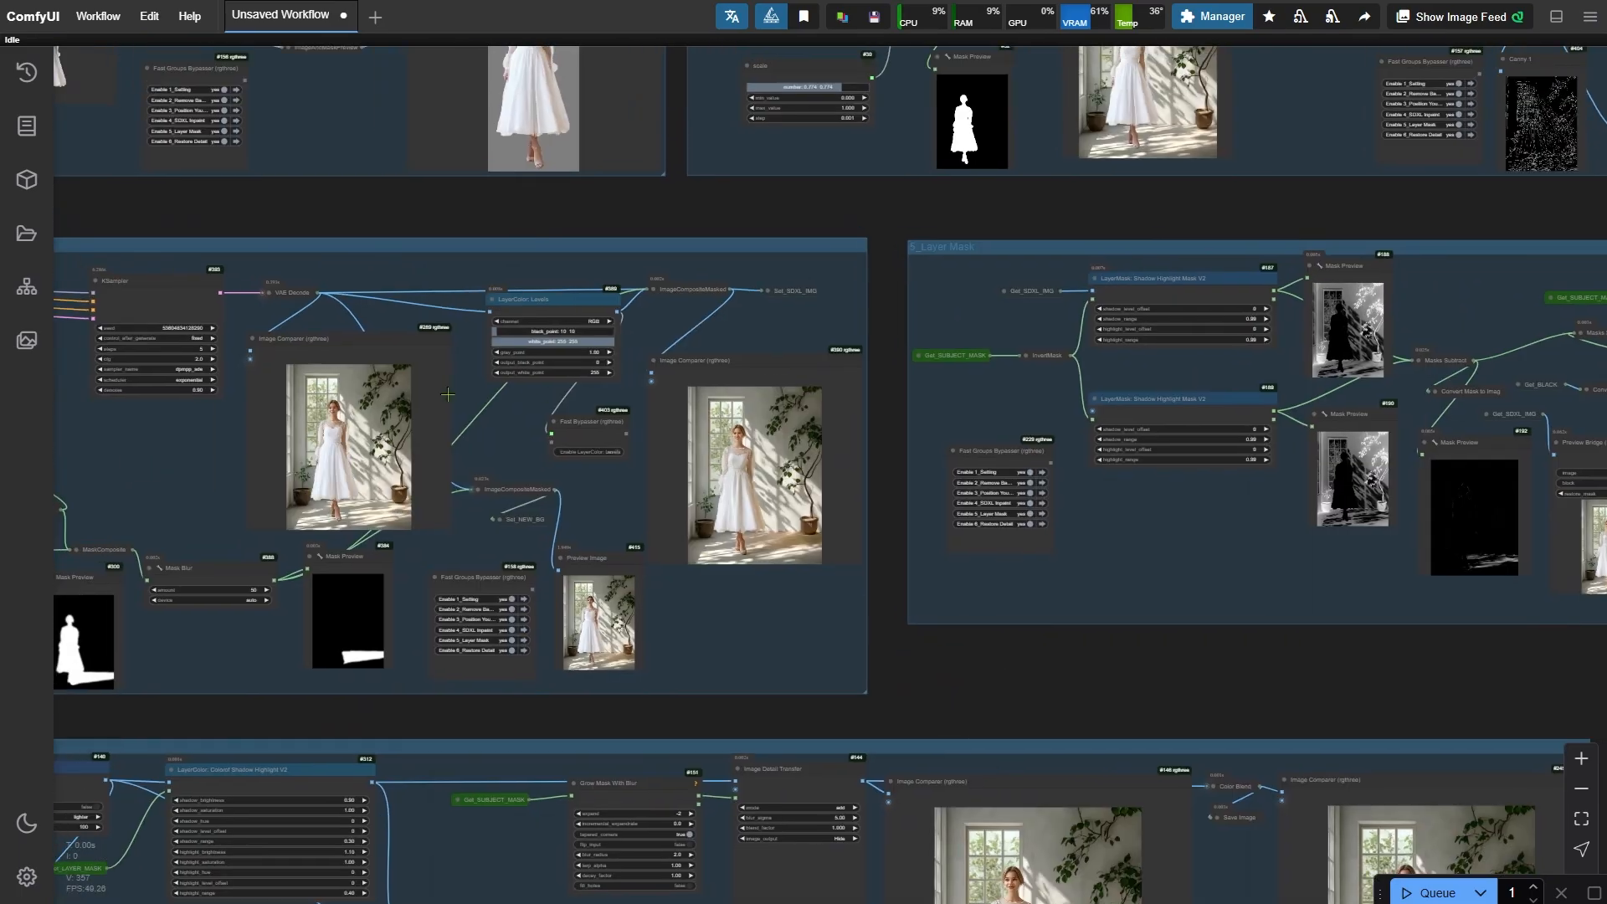
- Run the workflow again
scroll(459, 393, "up", 4)
left_click_drag(463, 394, 802, 428)
scroll(473, 388, "up", 6)
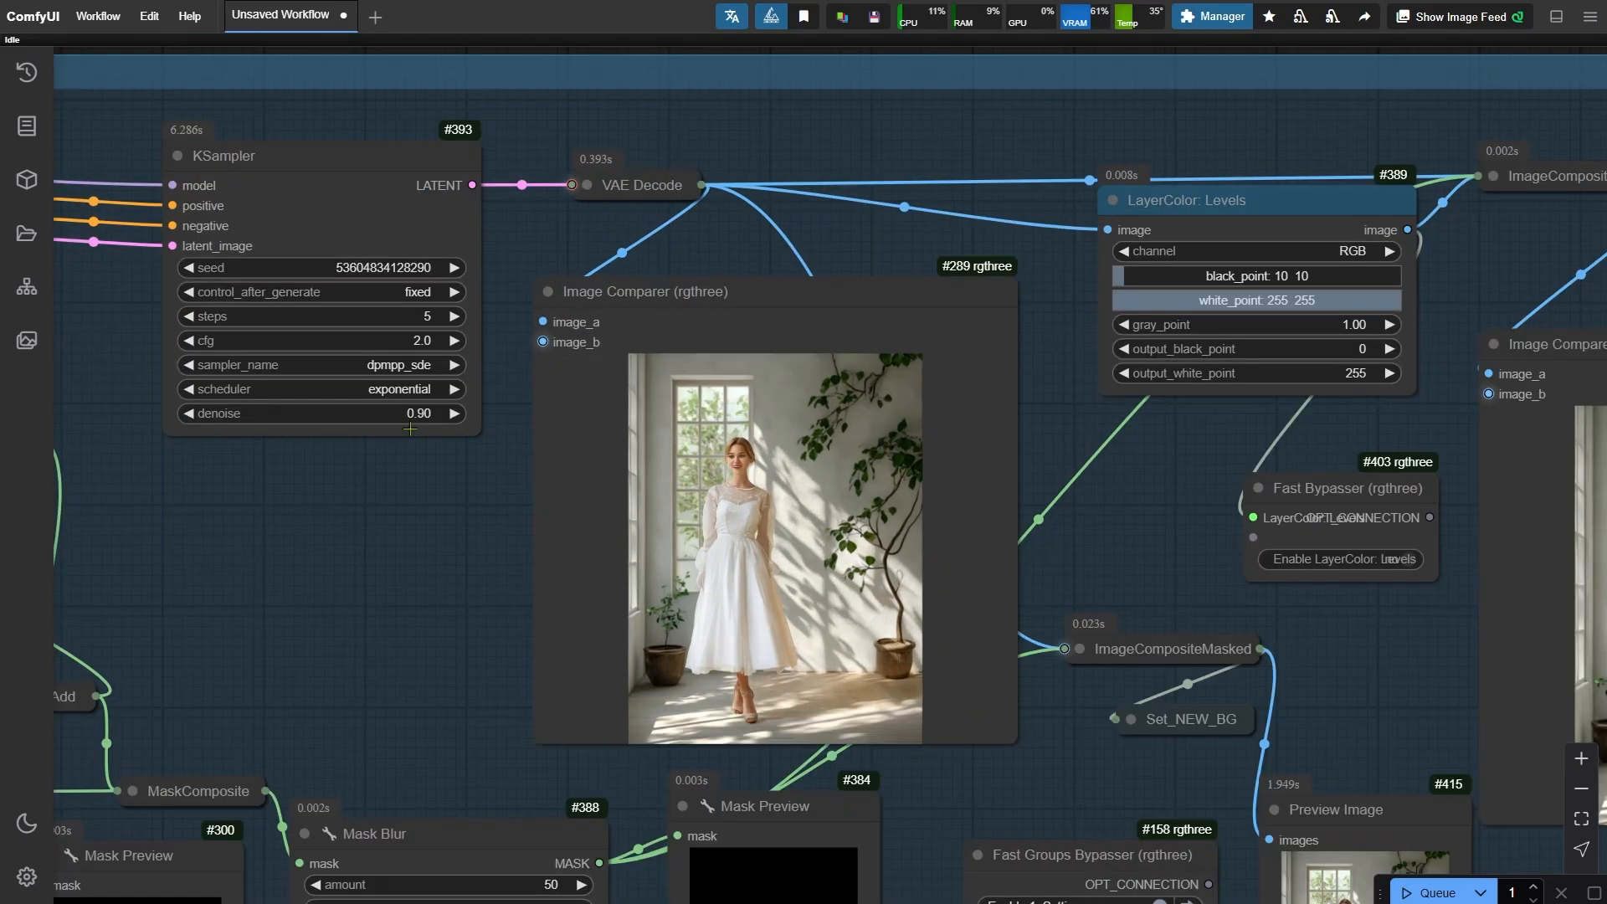
scroll(567, 181, "down", 4)
key("ctrl+Return")
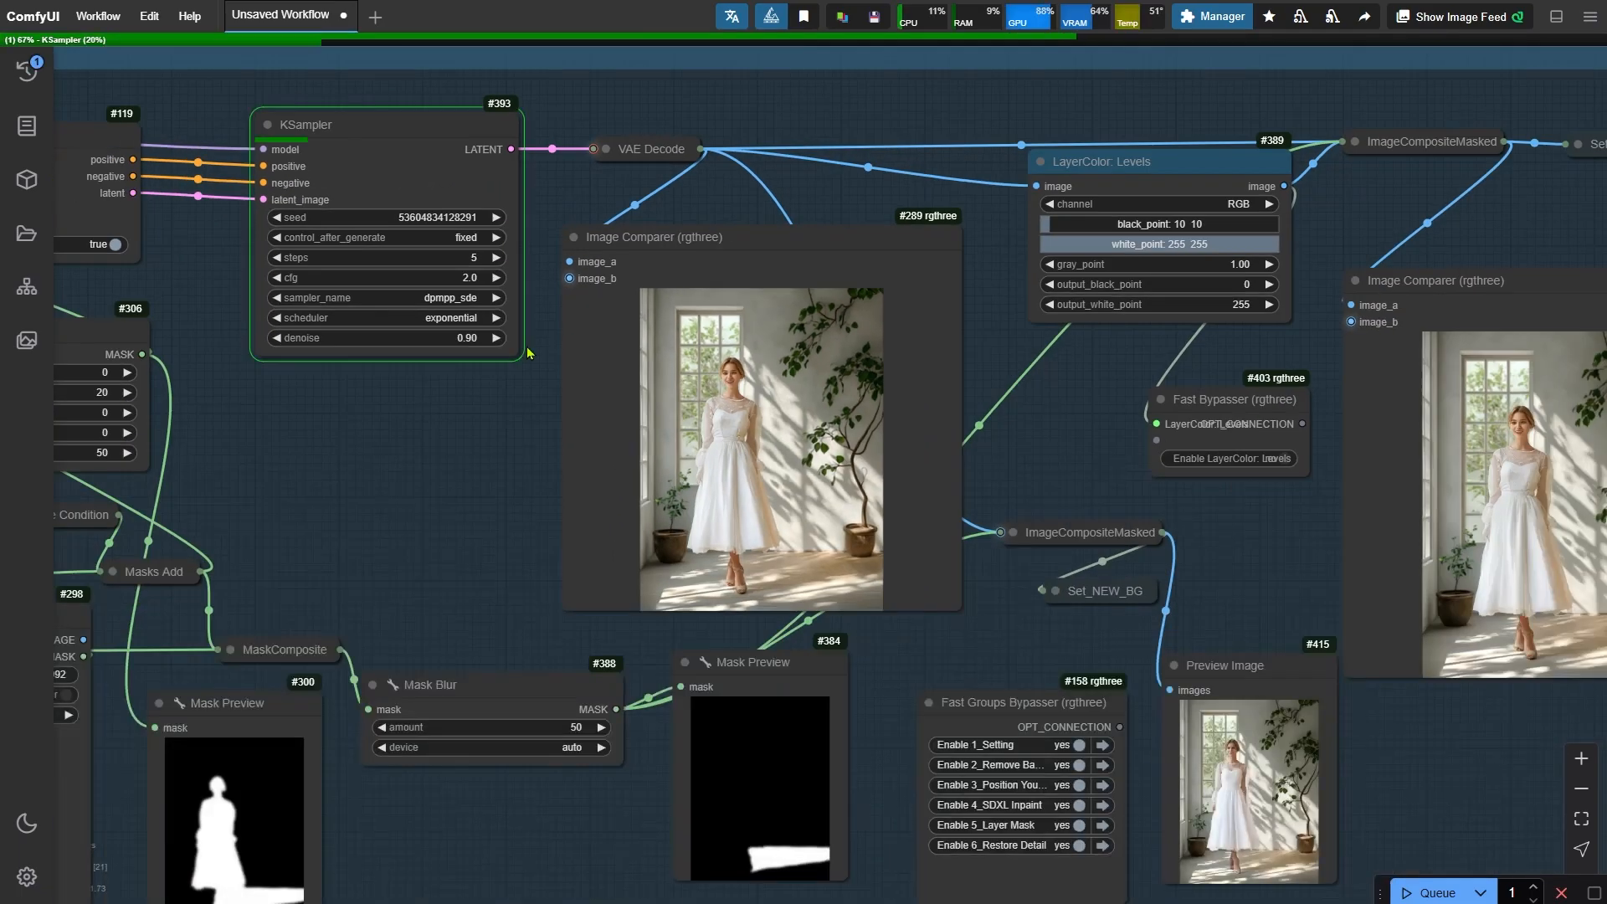
- Open the Preview Bridge image in the mask editor, save its floor mask, and run the workflow
scroll(851, 494, "up", 3)
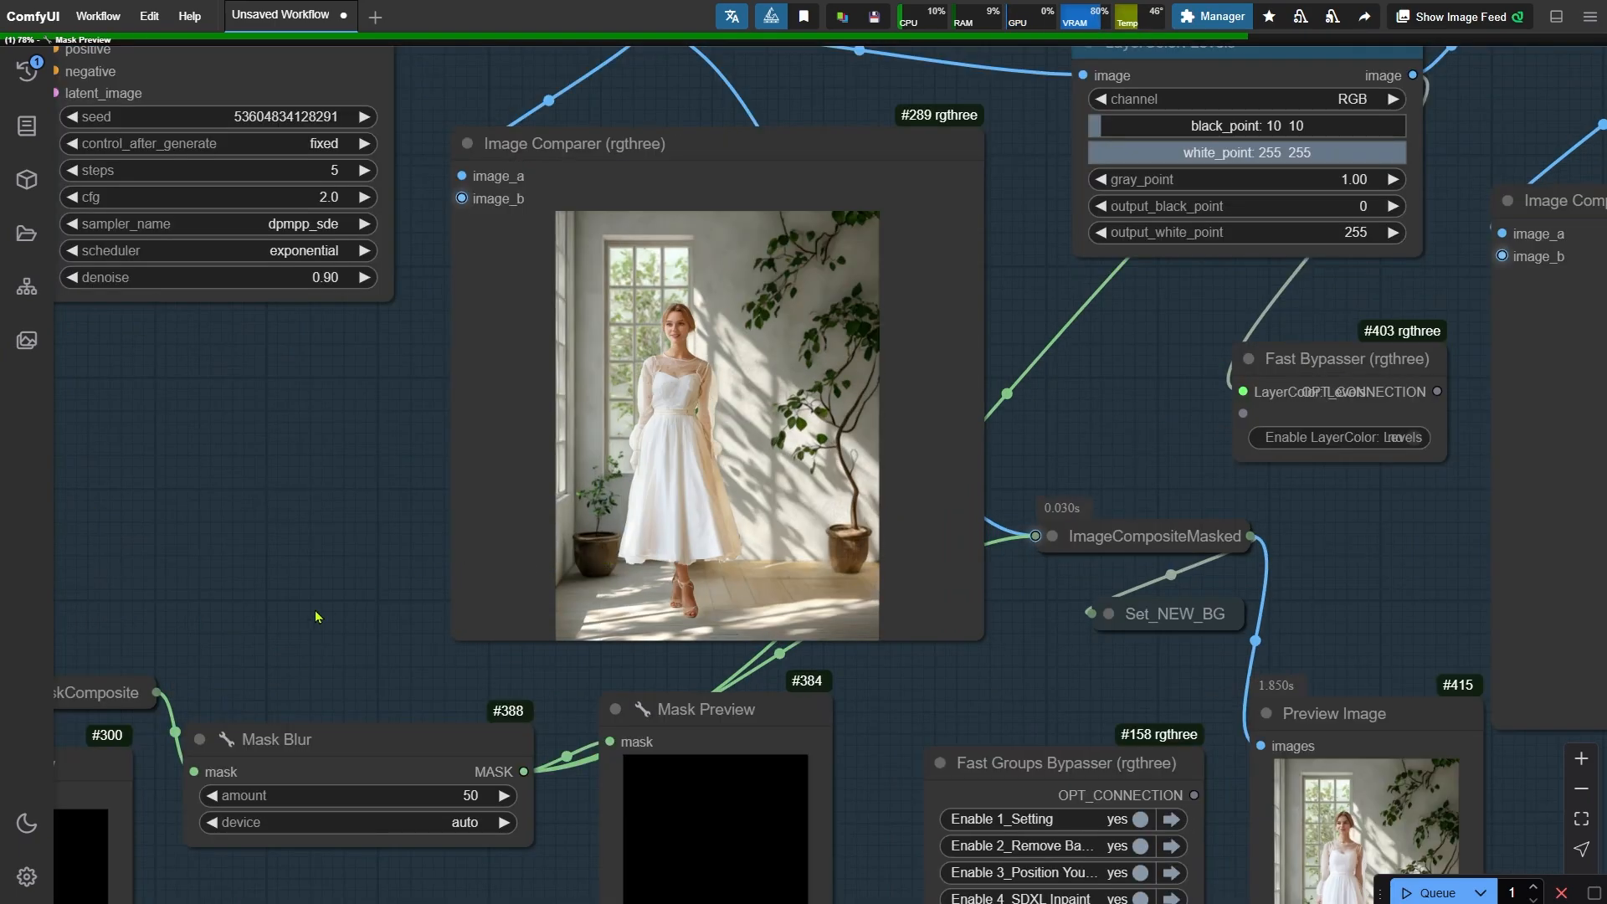
left_click_drag(315, 613, 716, 344)
left_click_drag(420, 870, 988, 728)
scroll(620, 661, "up", 10)
left_click_drag(617, 661, 560, 856)
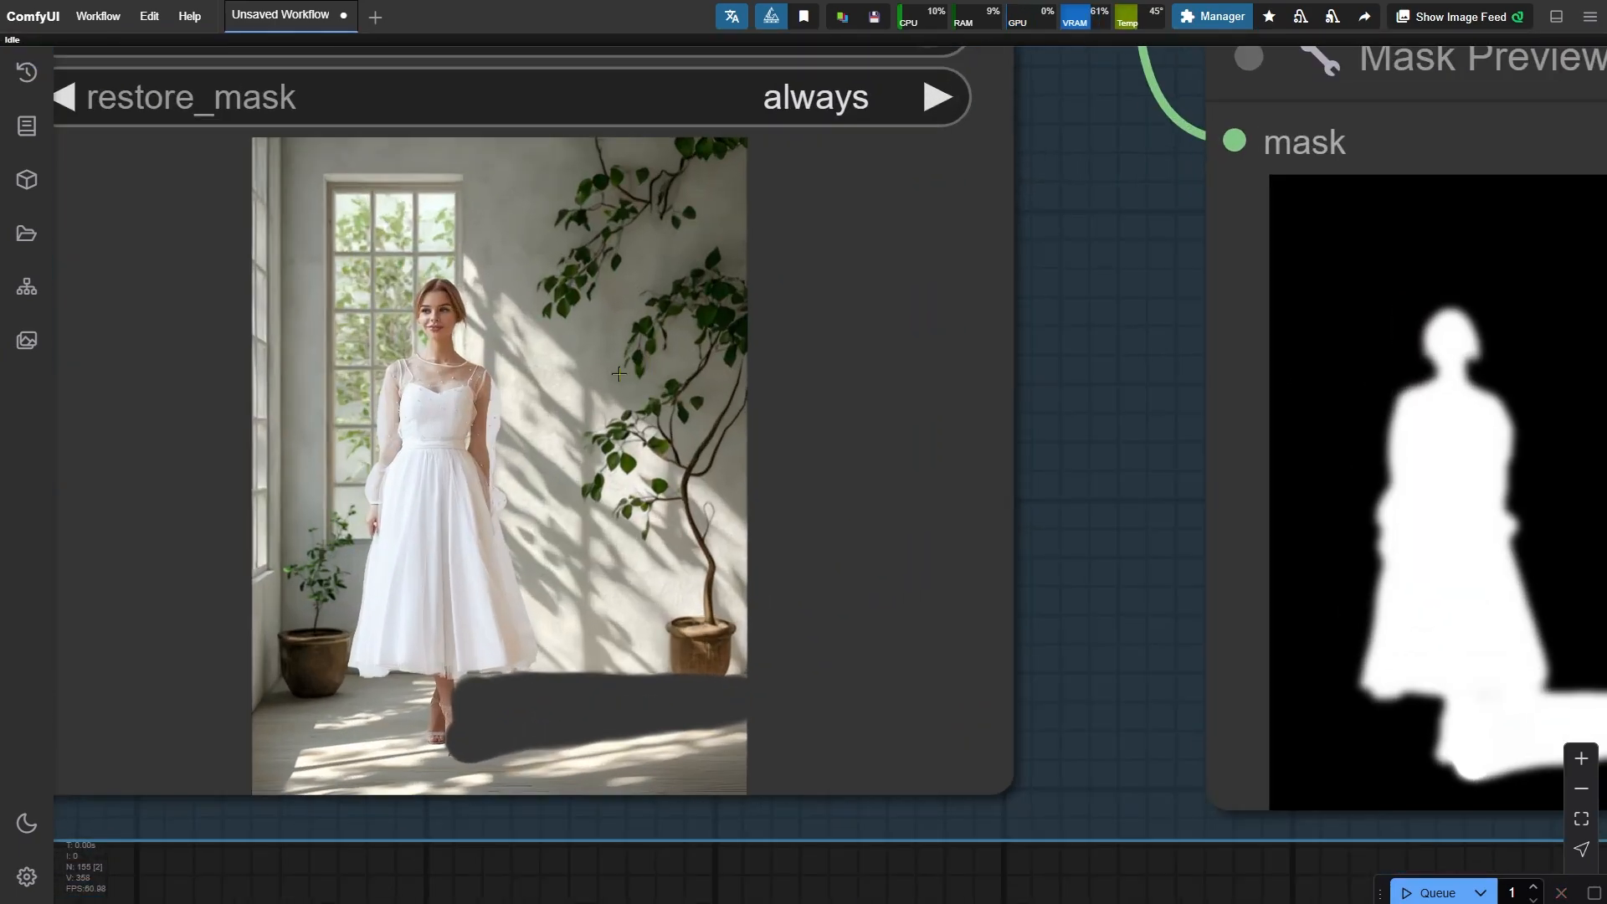
right_click(619, 374)
left_click(685, 678)
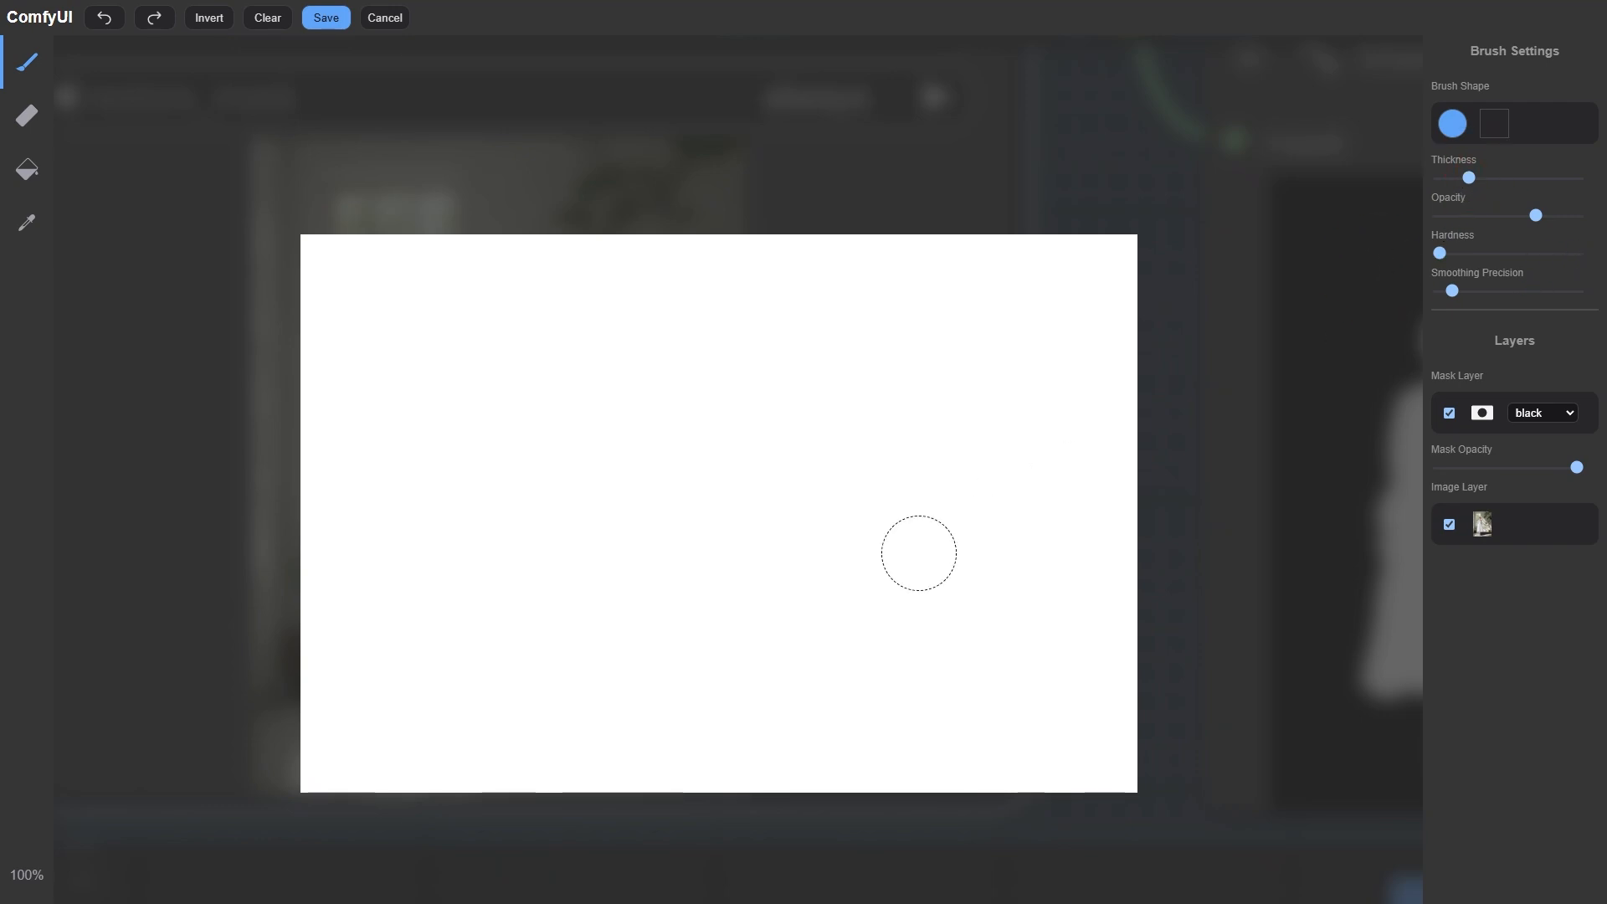
scroll(1033, 771, "up", 5)
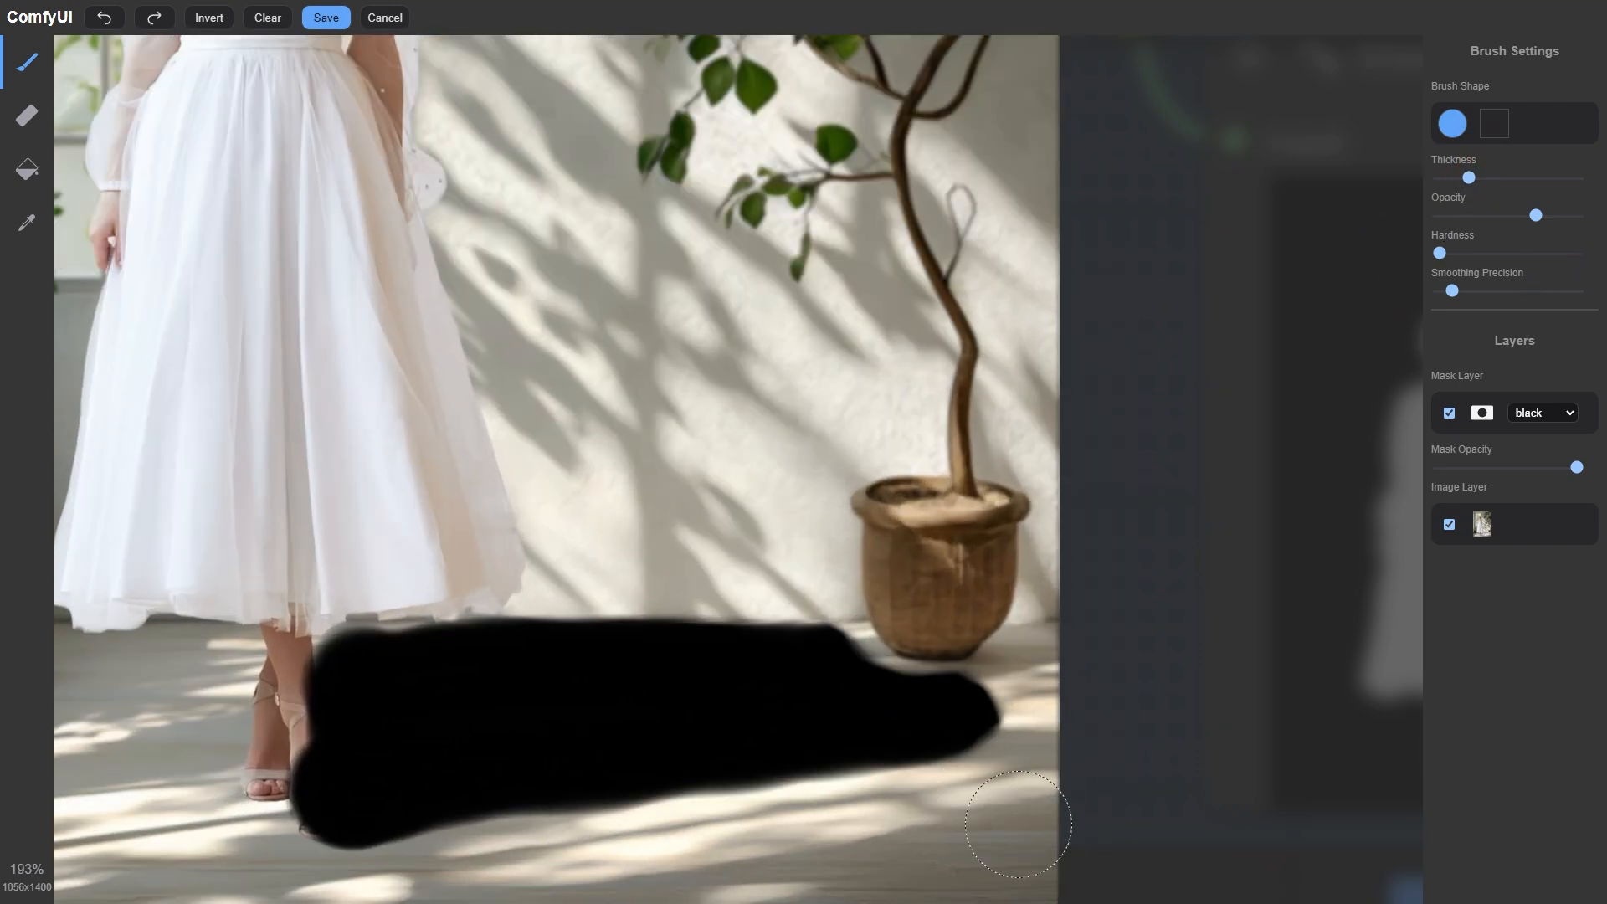
left_click(325, 18)
scroll(542, 823, "down", 11)
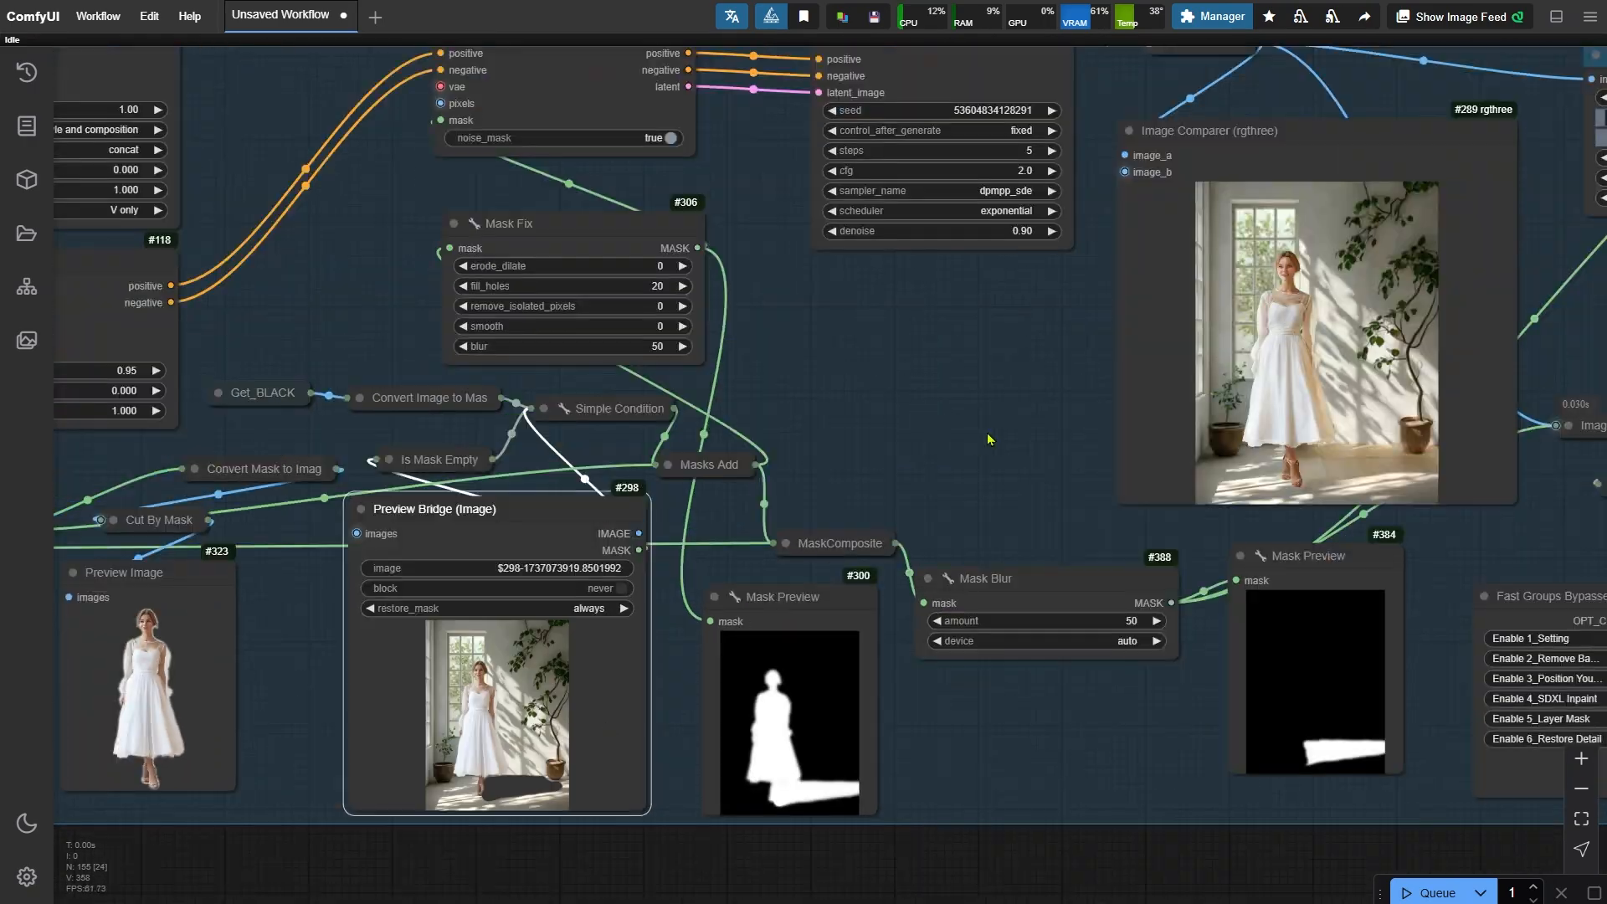
left_click_drag(990, 442, 448, 579)
key("ctrl+Return")
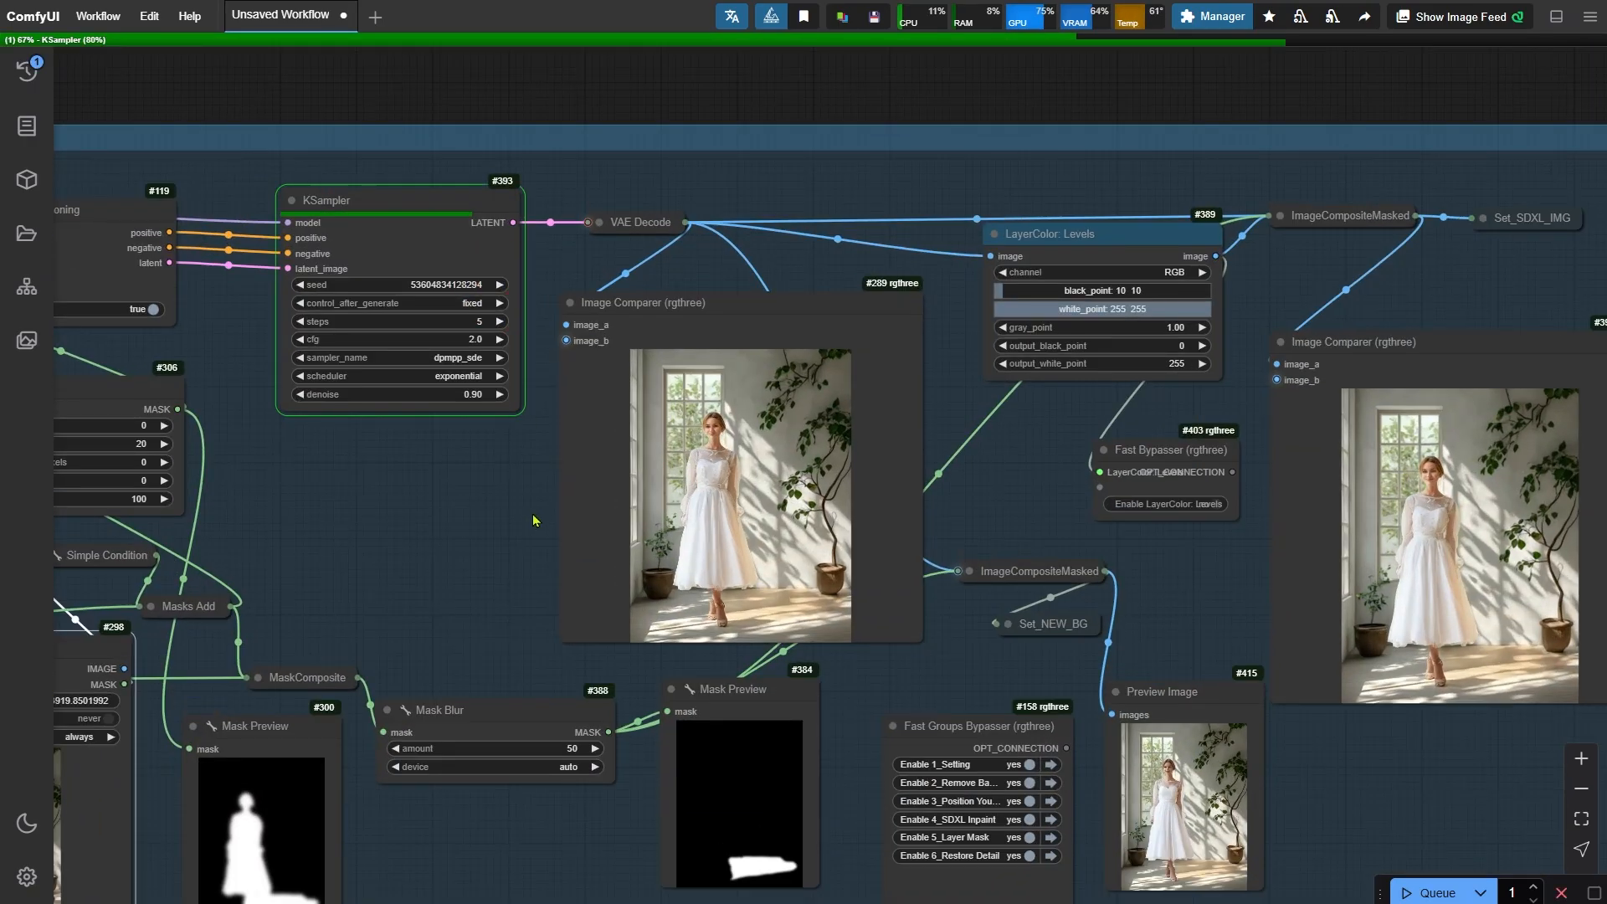
- Compare the inpainted result and the final relit output in the Image Comparer previews
left_click_drag(521, 512, 447, 497)
scroll(738, 644, "up", 1)
scroll(739, 645, "up", 9)
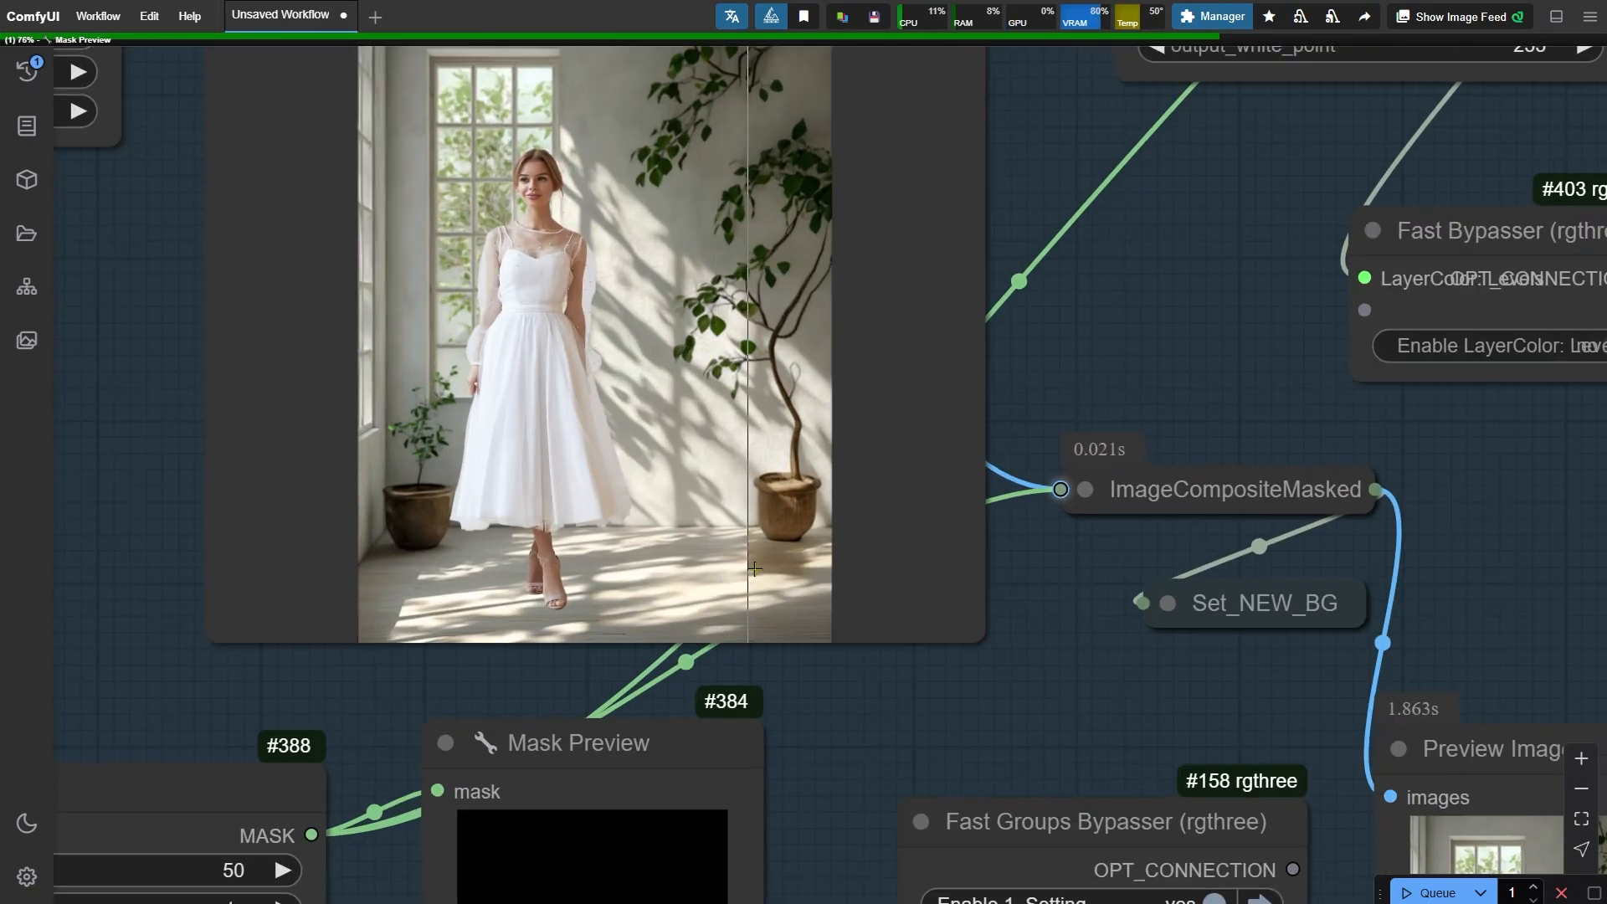
scroll(586, 601, "up", 2)
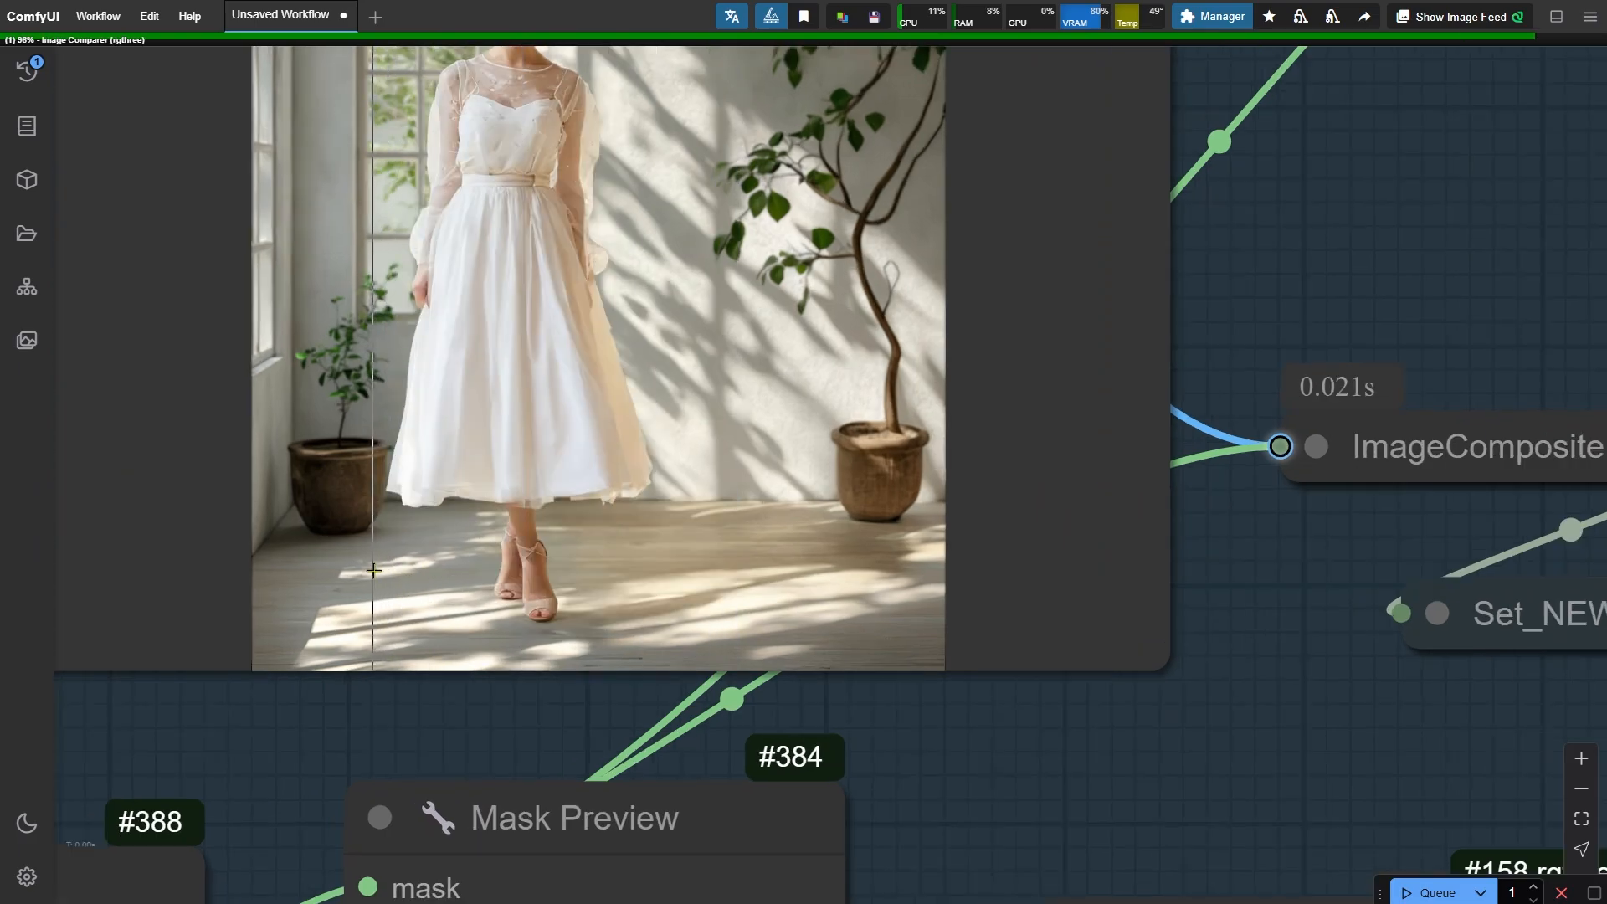
scroll(373, 570, "down", 15)
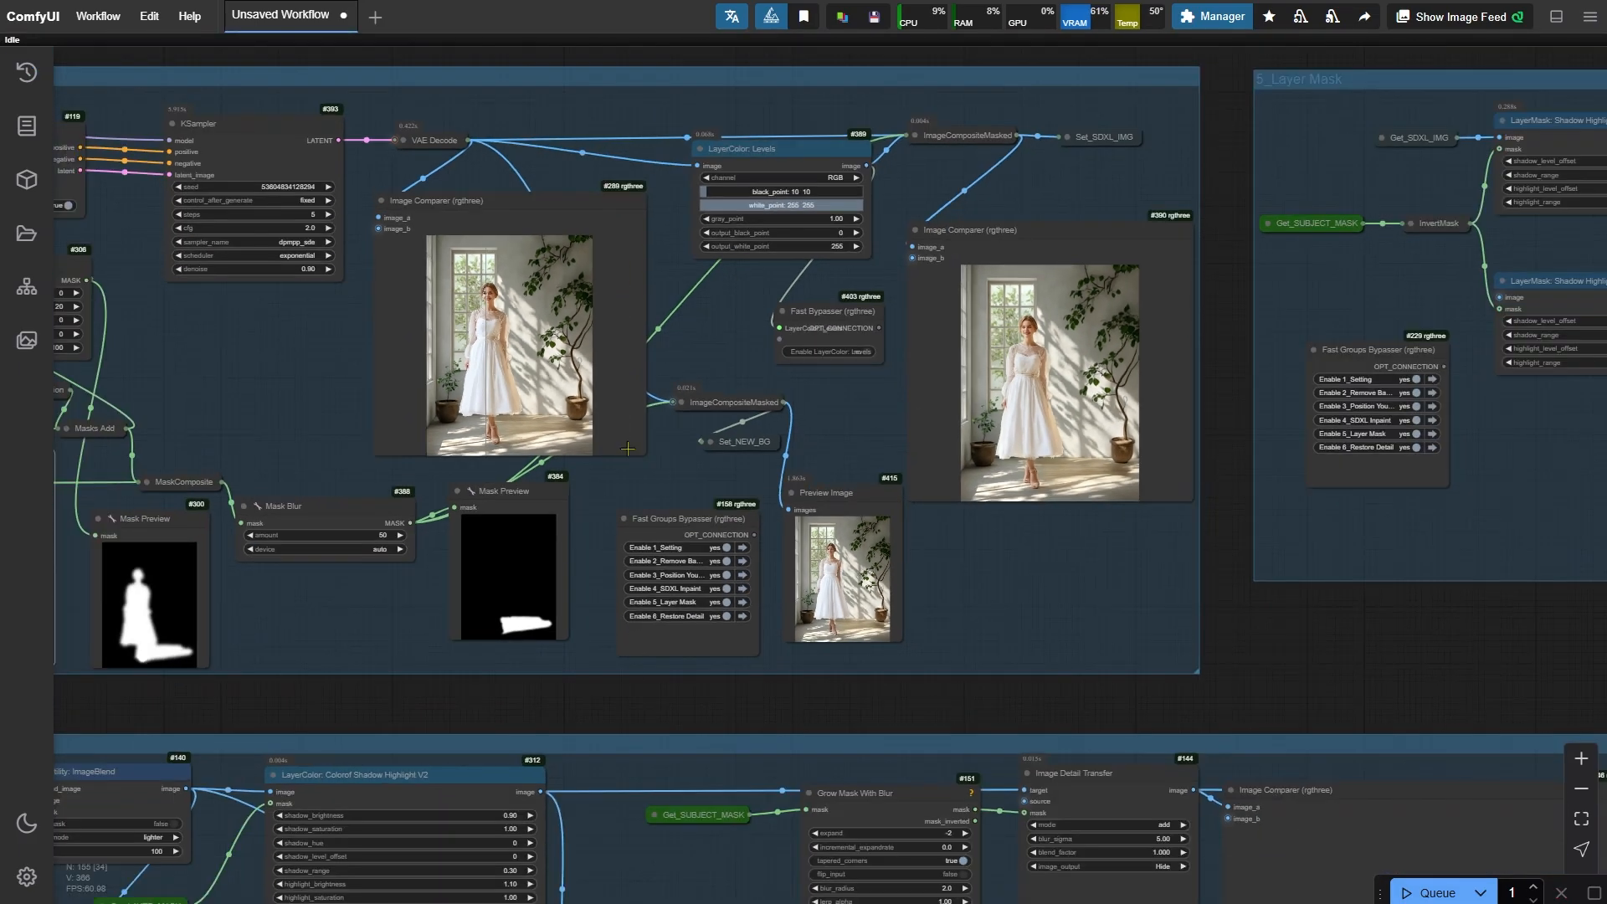
scroll(628, 448, "down", 1)
left_click_drag(927, 689, 560, 346)
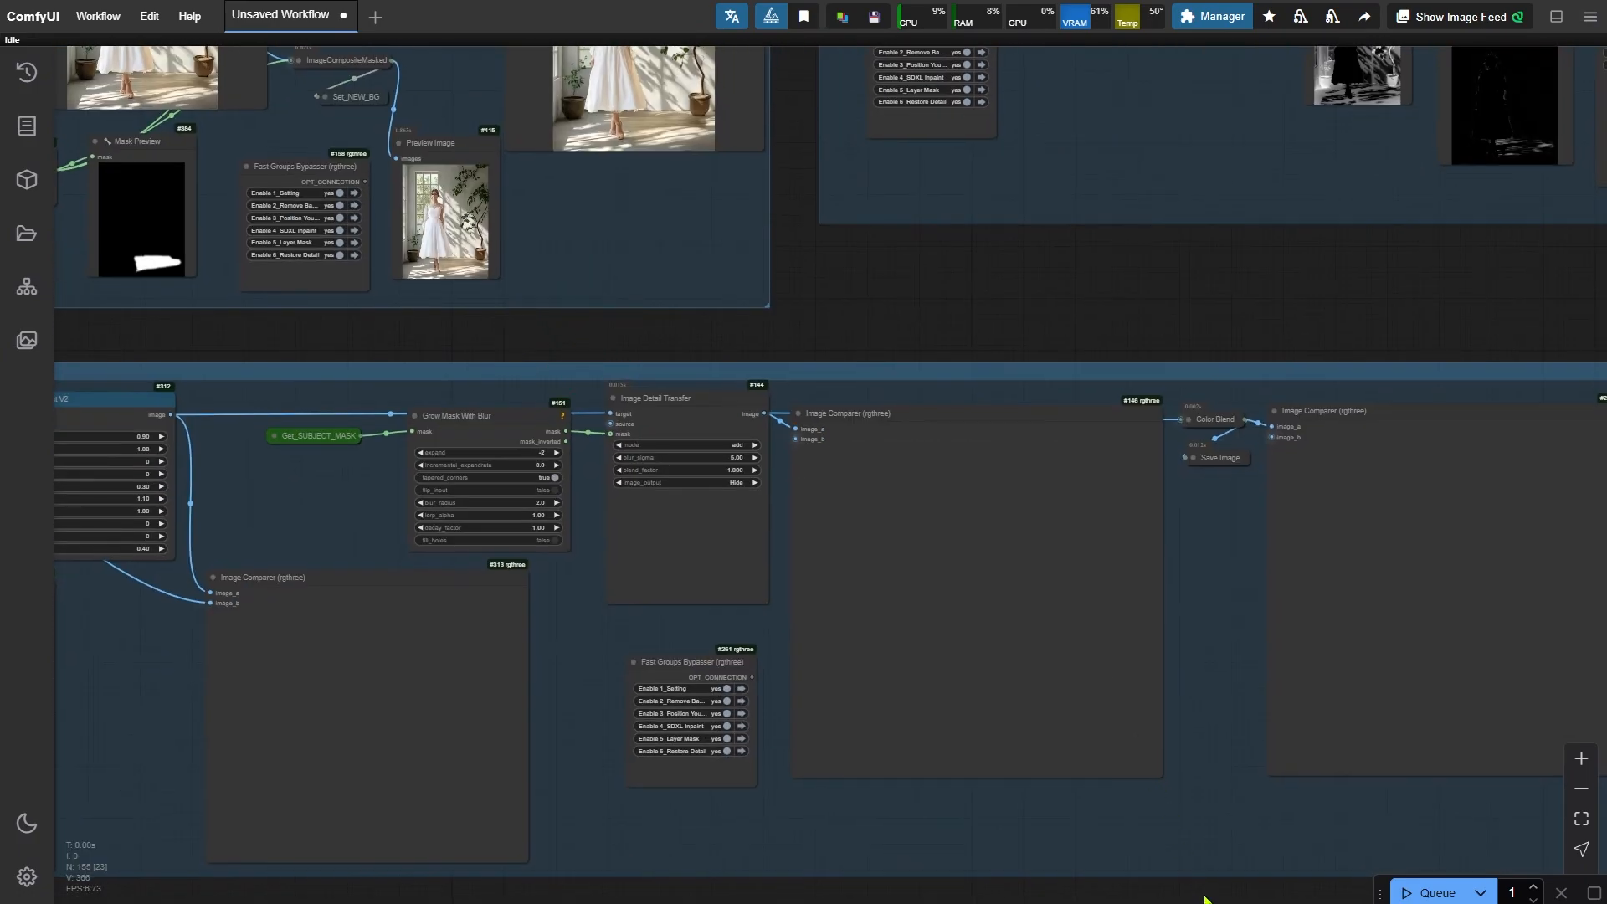
left_click_drag(1205, 899, 519, 826)
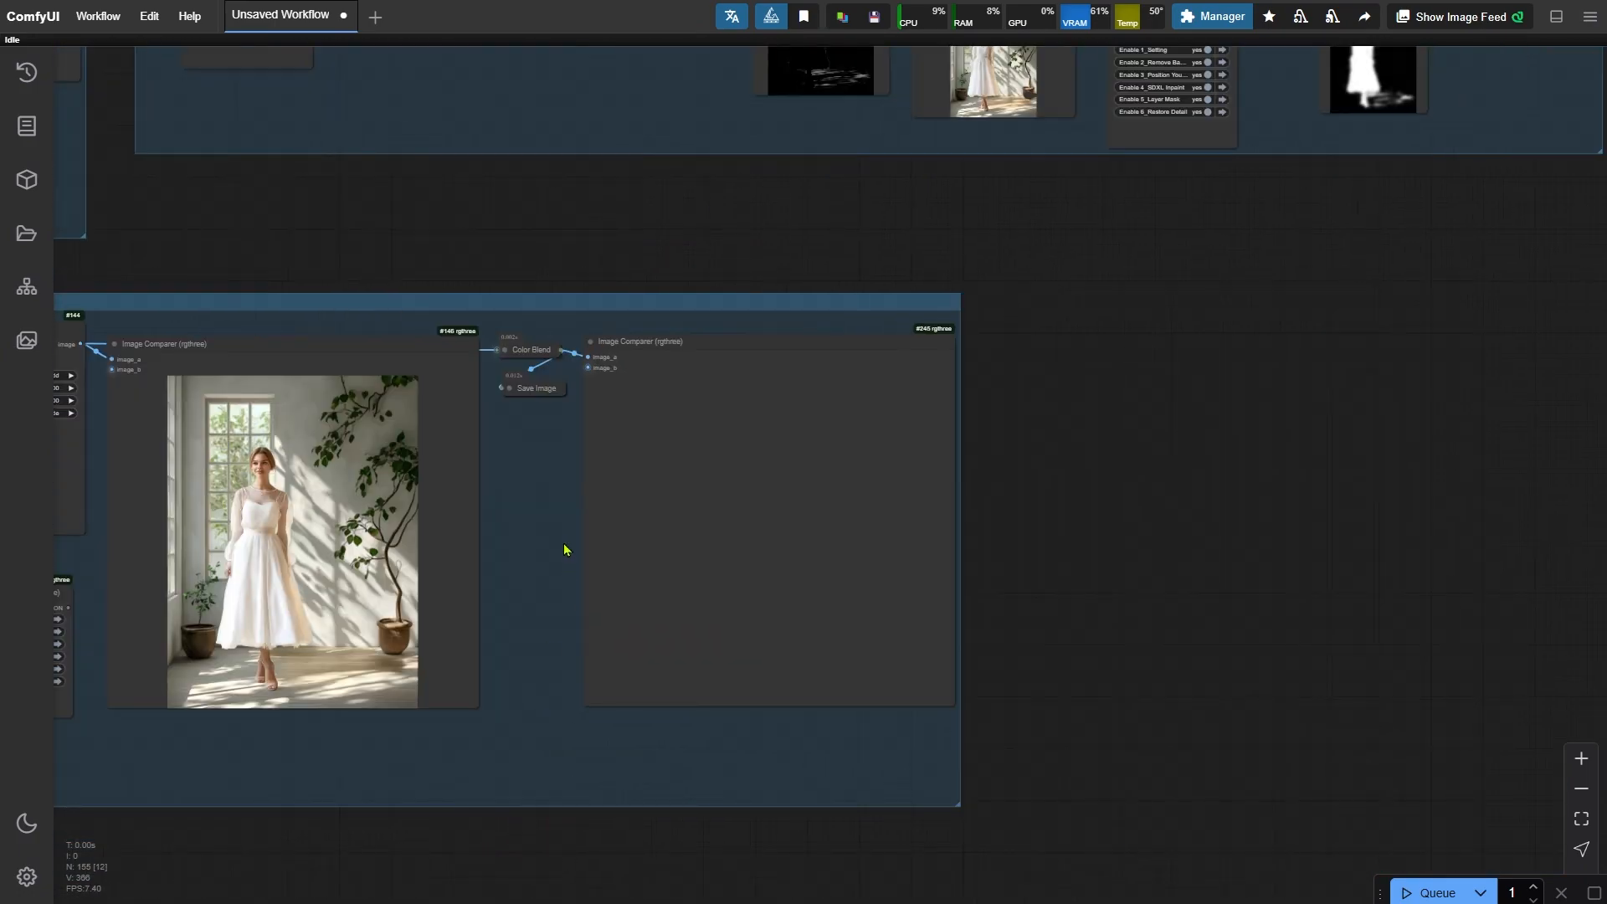
scroll(561, 549, "up", 7)
left_click_drag(559, 632, 406, 531)
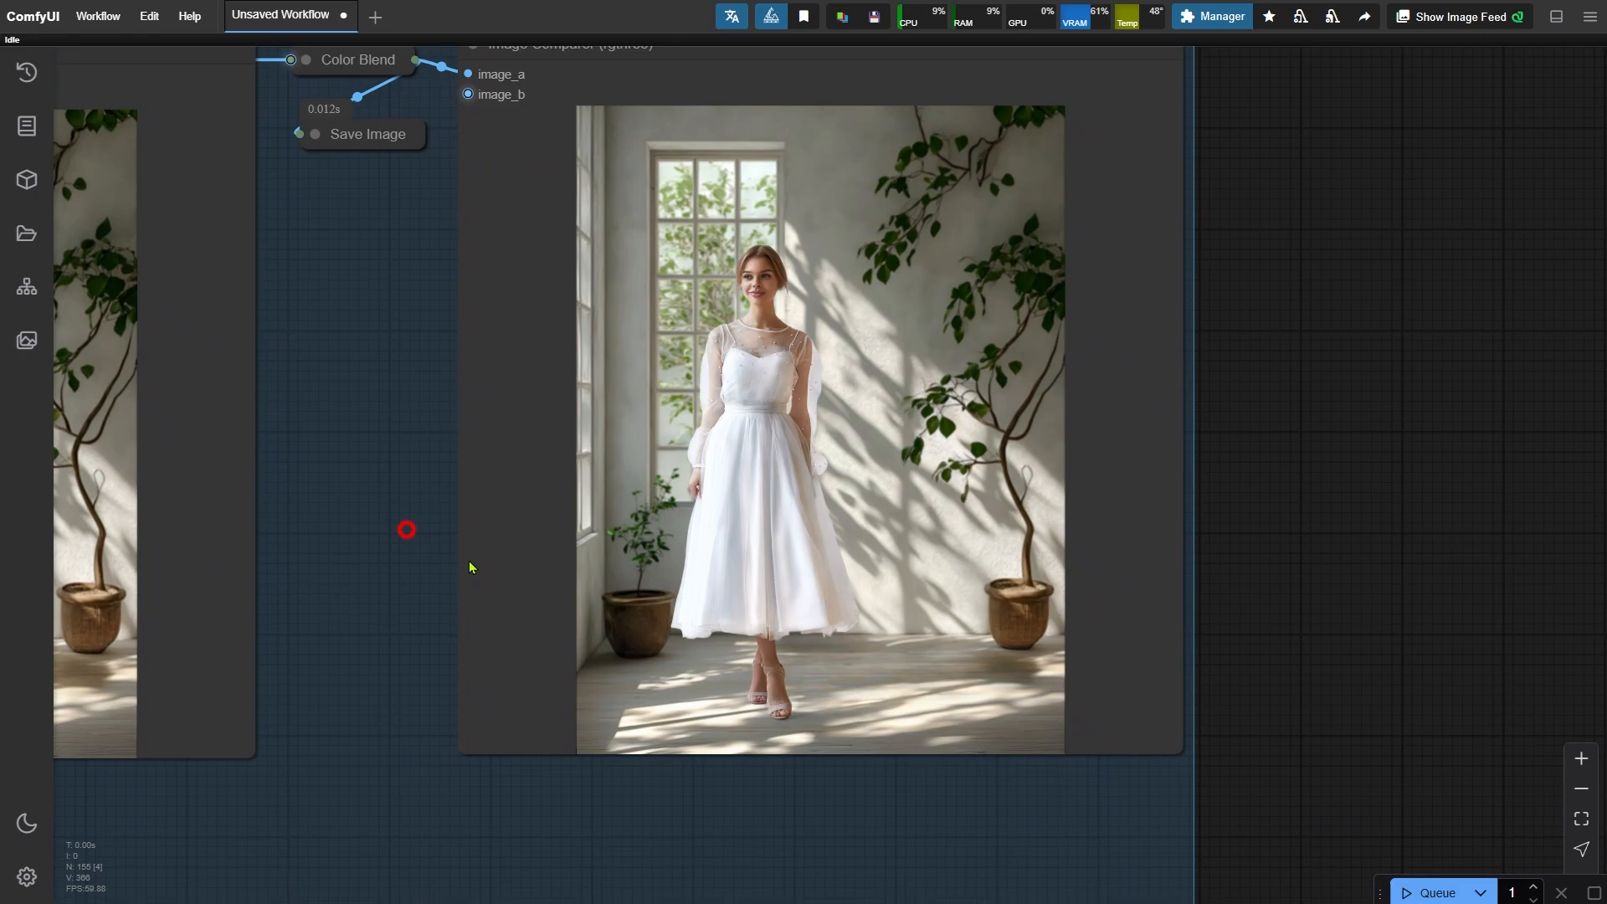
scroll(1007, 657, "up", 3)
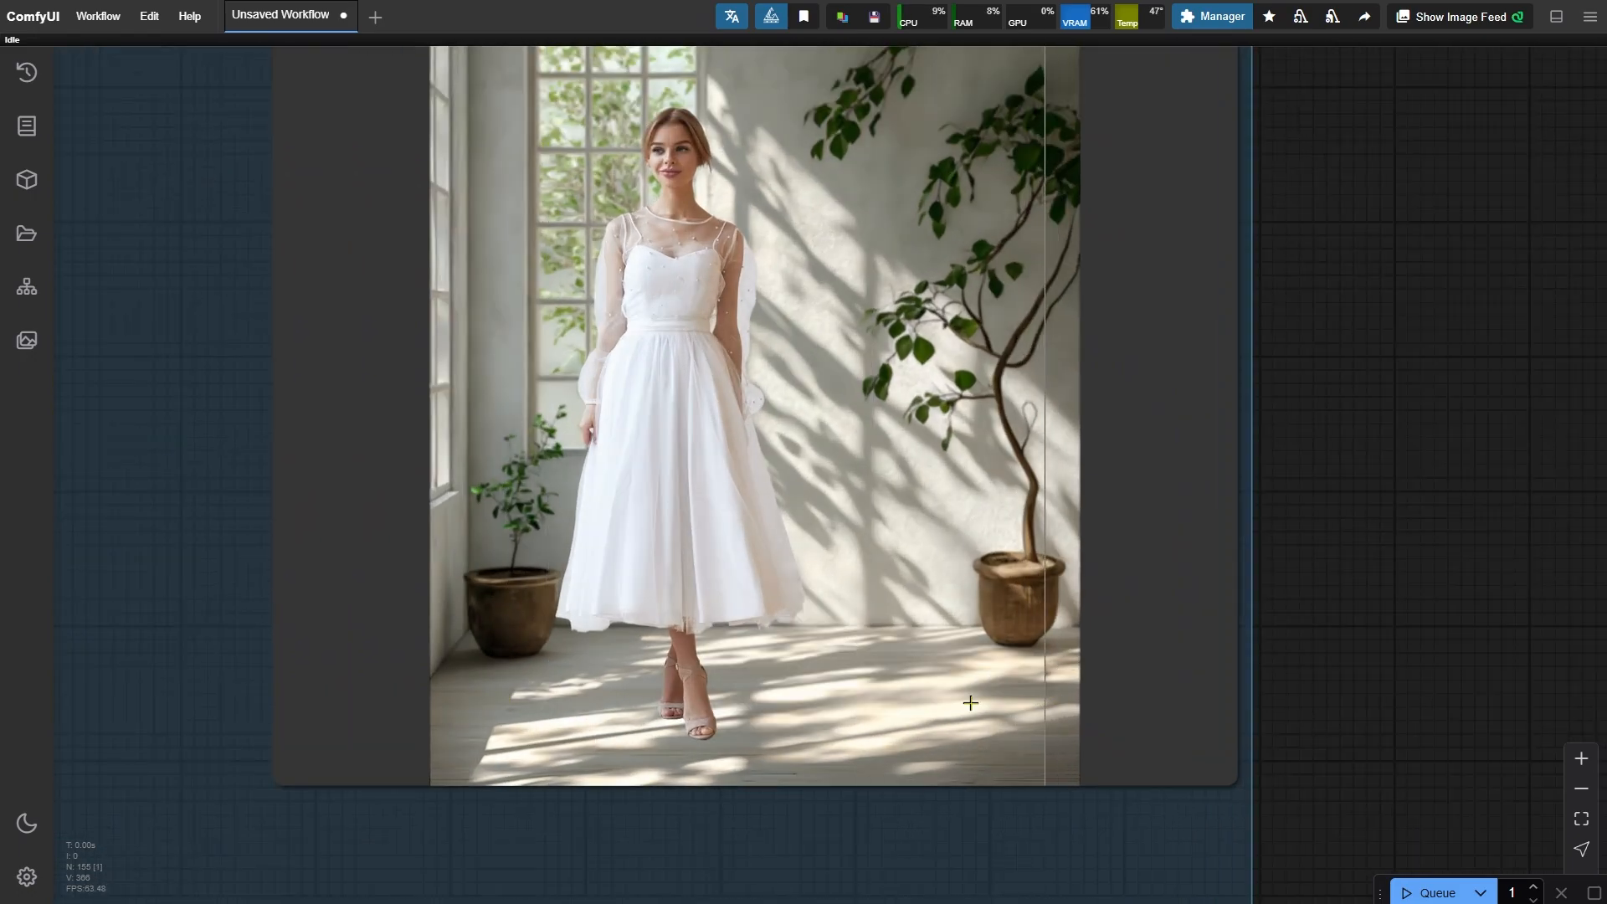
scroll(428, 733, "down", 2)
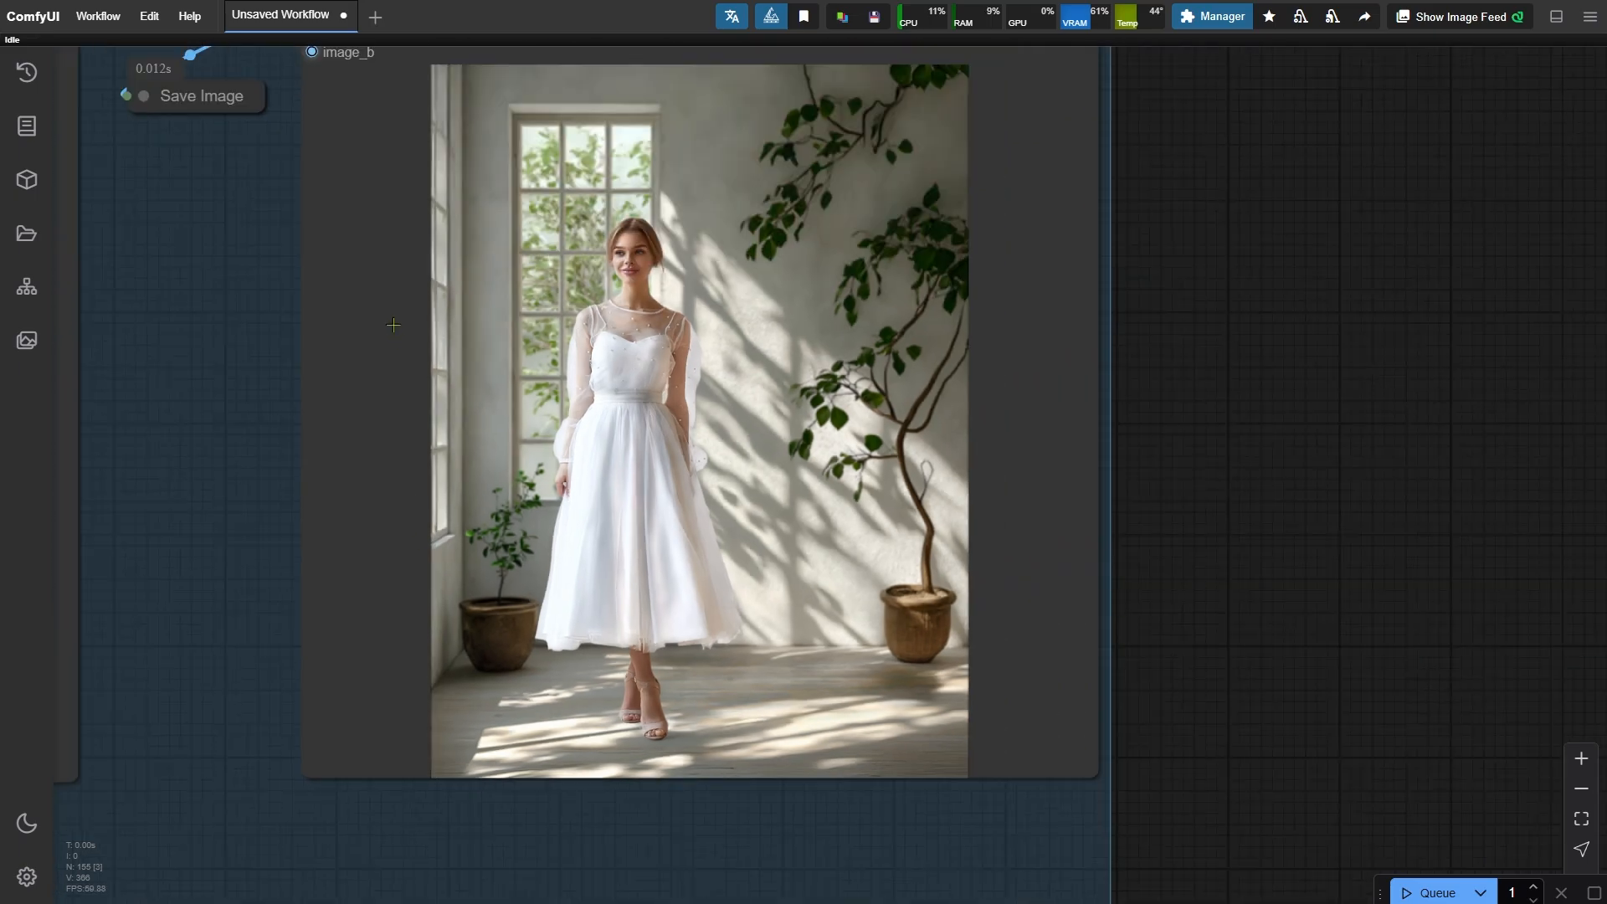
scroll(417, 391, "up", 2)
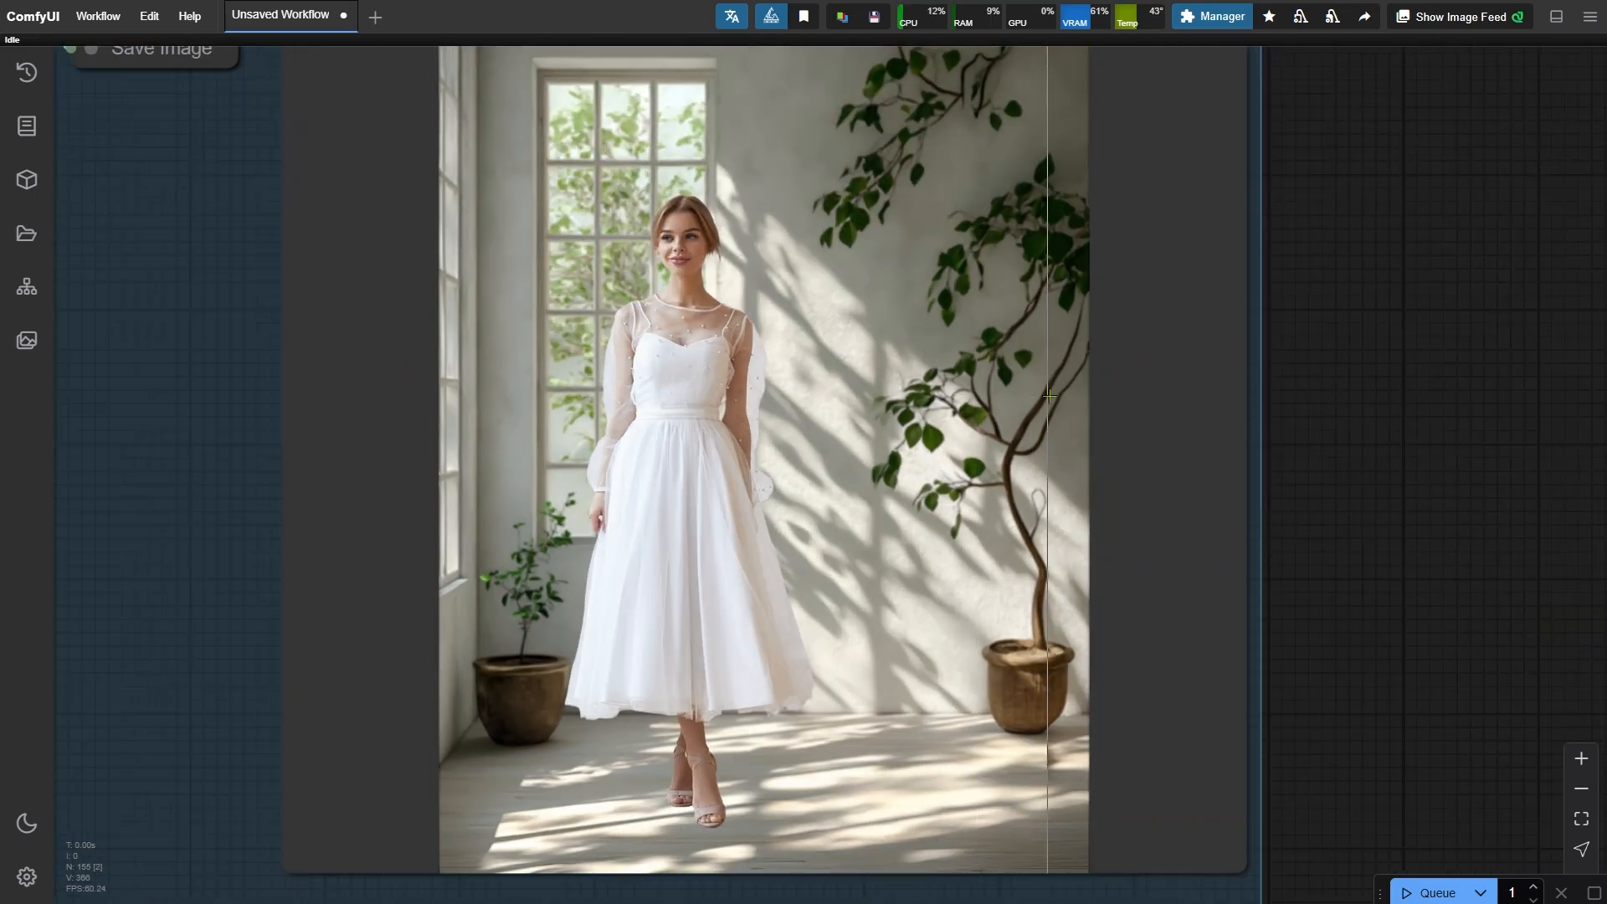
- Set the LayerColor: Levels black point to 74 and run the workflow again
scroll(639, 199, "up", 2)
scroll(640, 200, "up", 4)
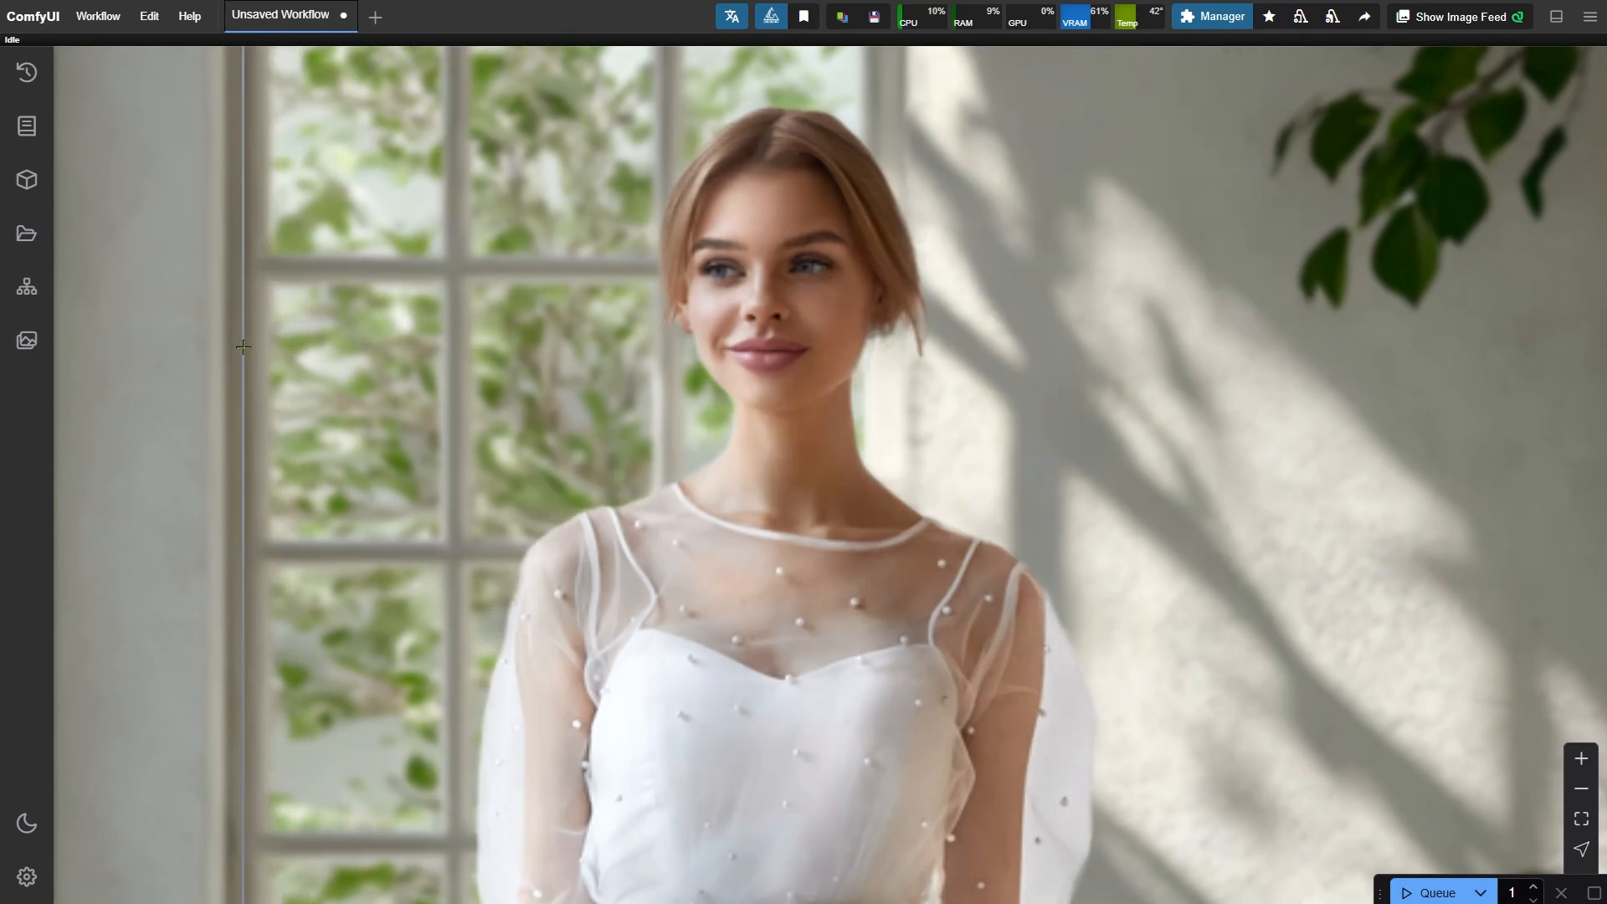
scroll(1022, 313, "down", 10)
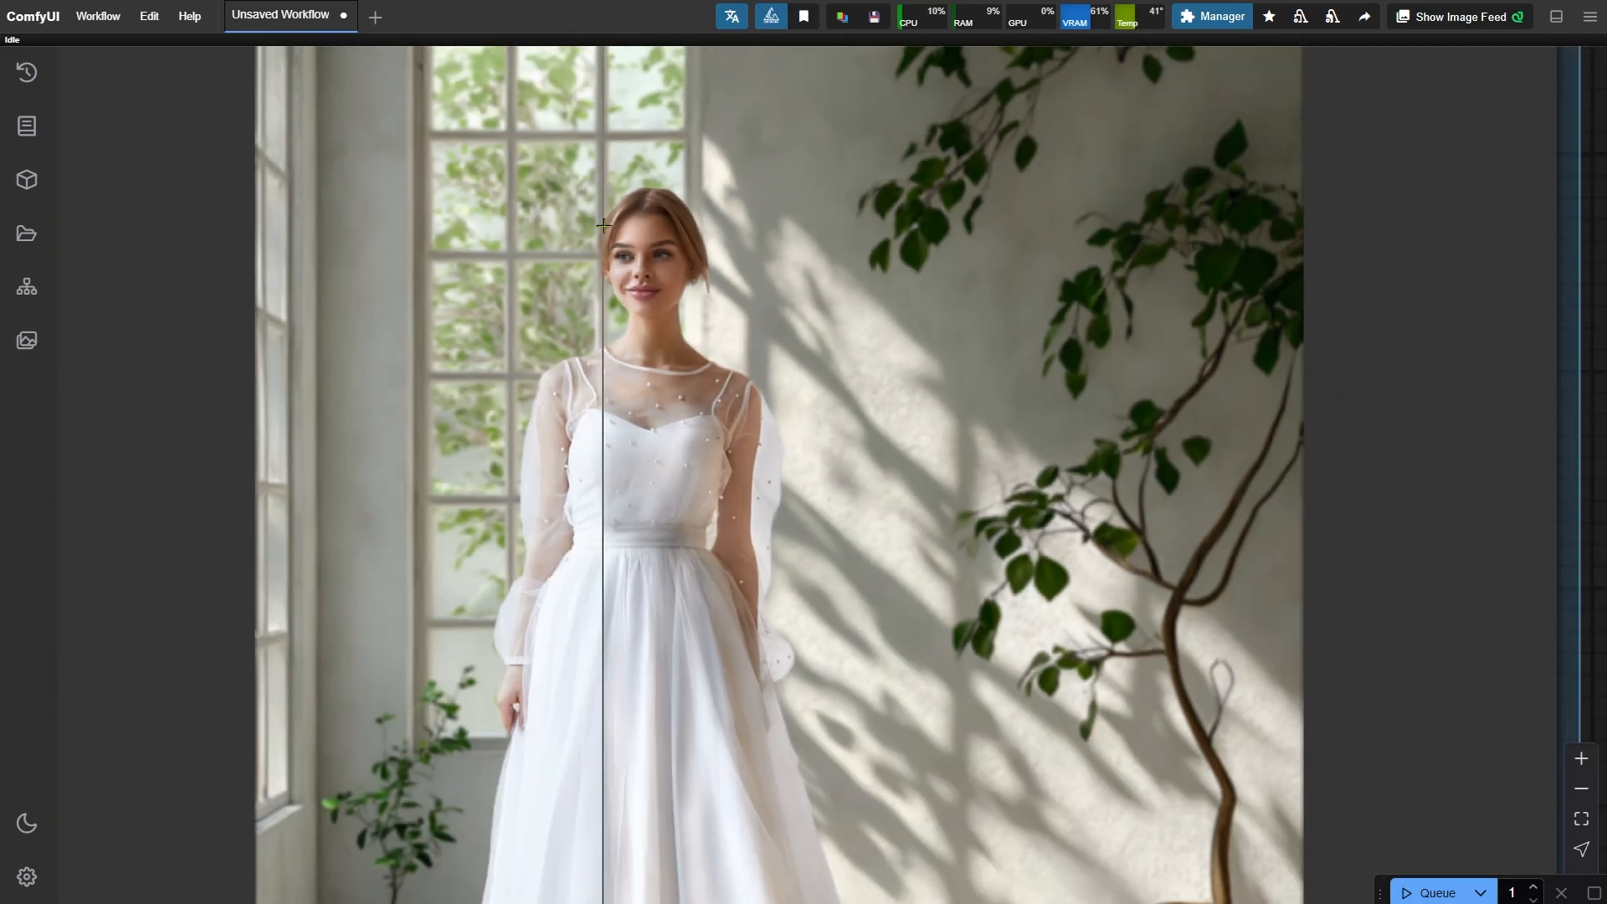
scroll(1086, 747, "down", 3)
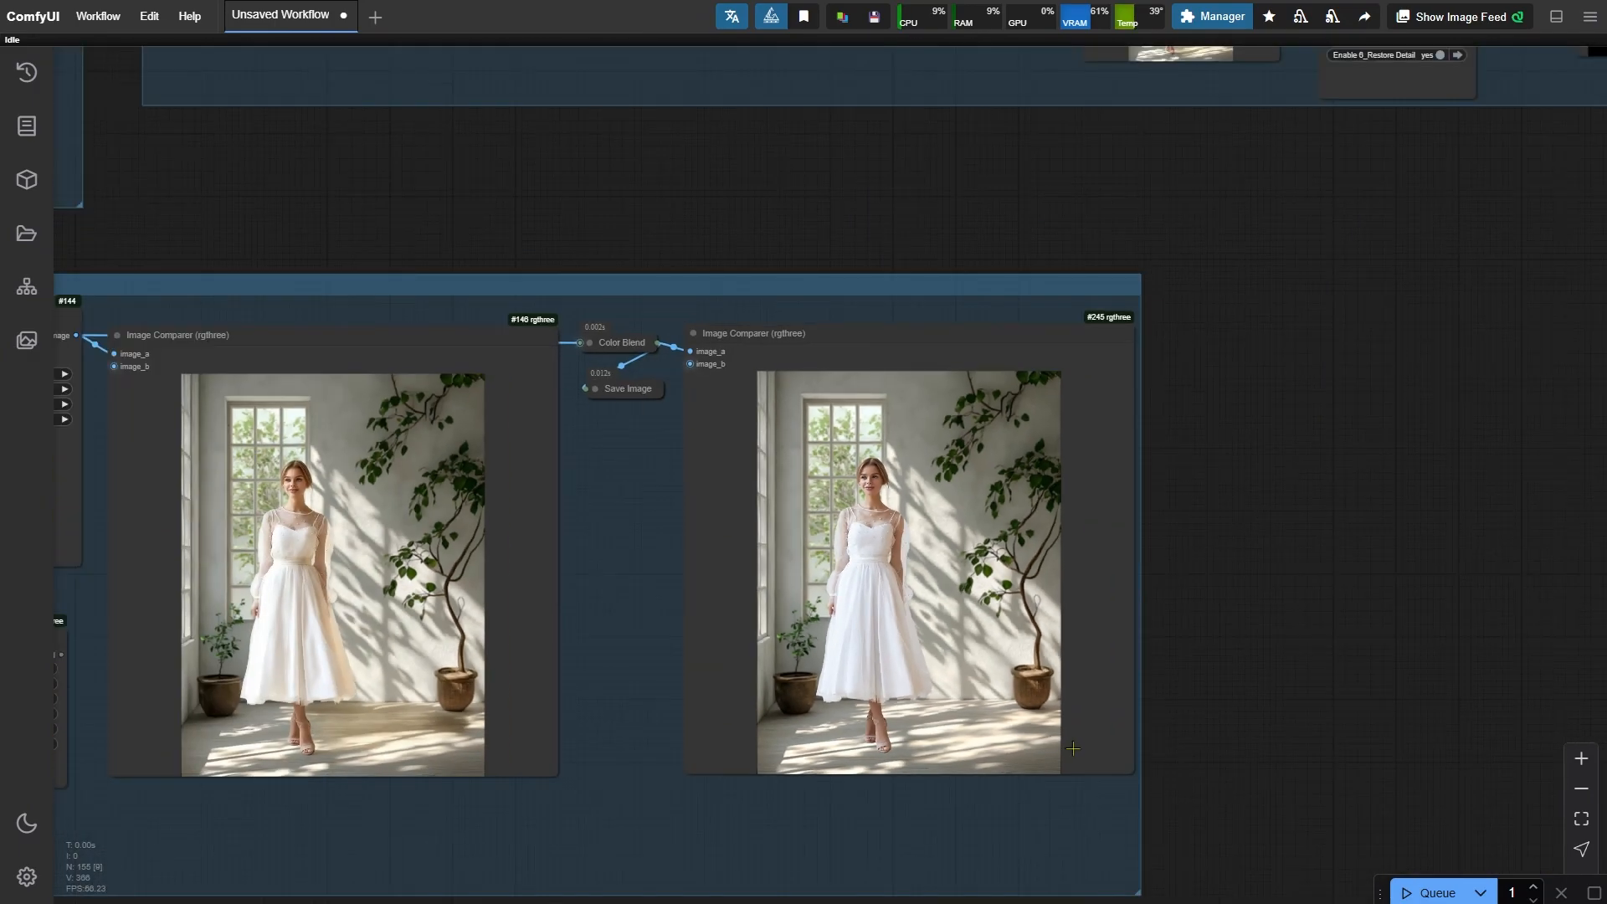
scroll(1073, 749, "down", 2)
left_click(1175, 766)
mouse_move(610, 391)
left_mouse_down()
mouse_move(979, 554)
mouse_move(1069, 643)
left_mouse_up()
scroll(526, 292, "up", 7)
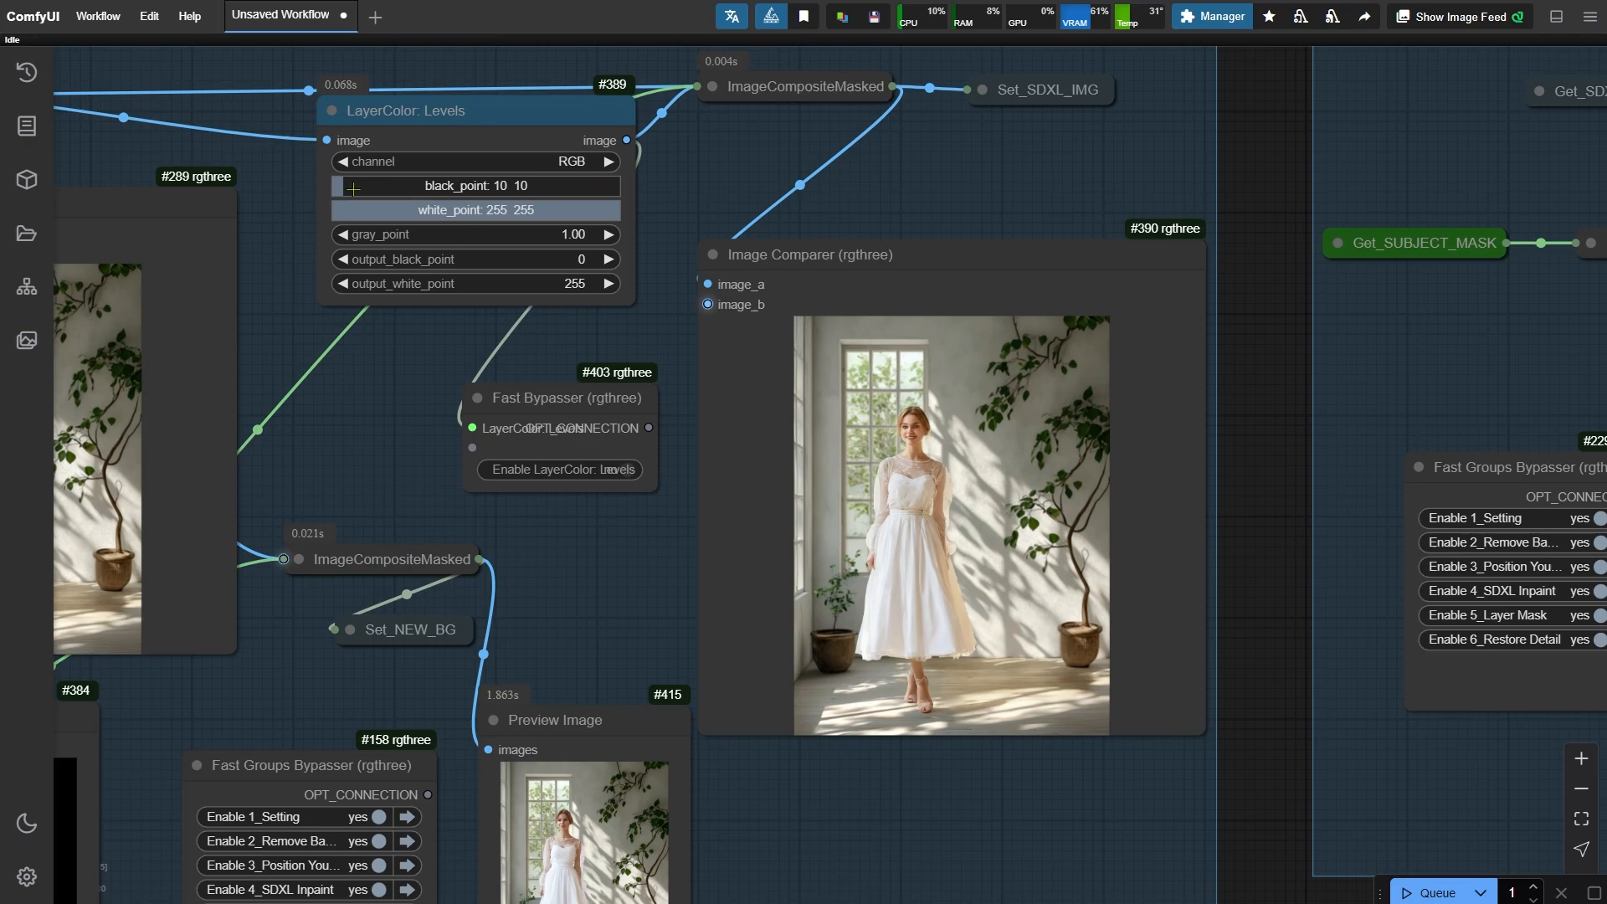
left_click_drag(352, 189, 407, 190)
scroll(369, 183, "down", 3)
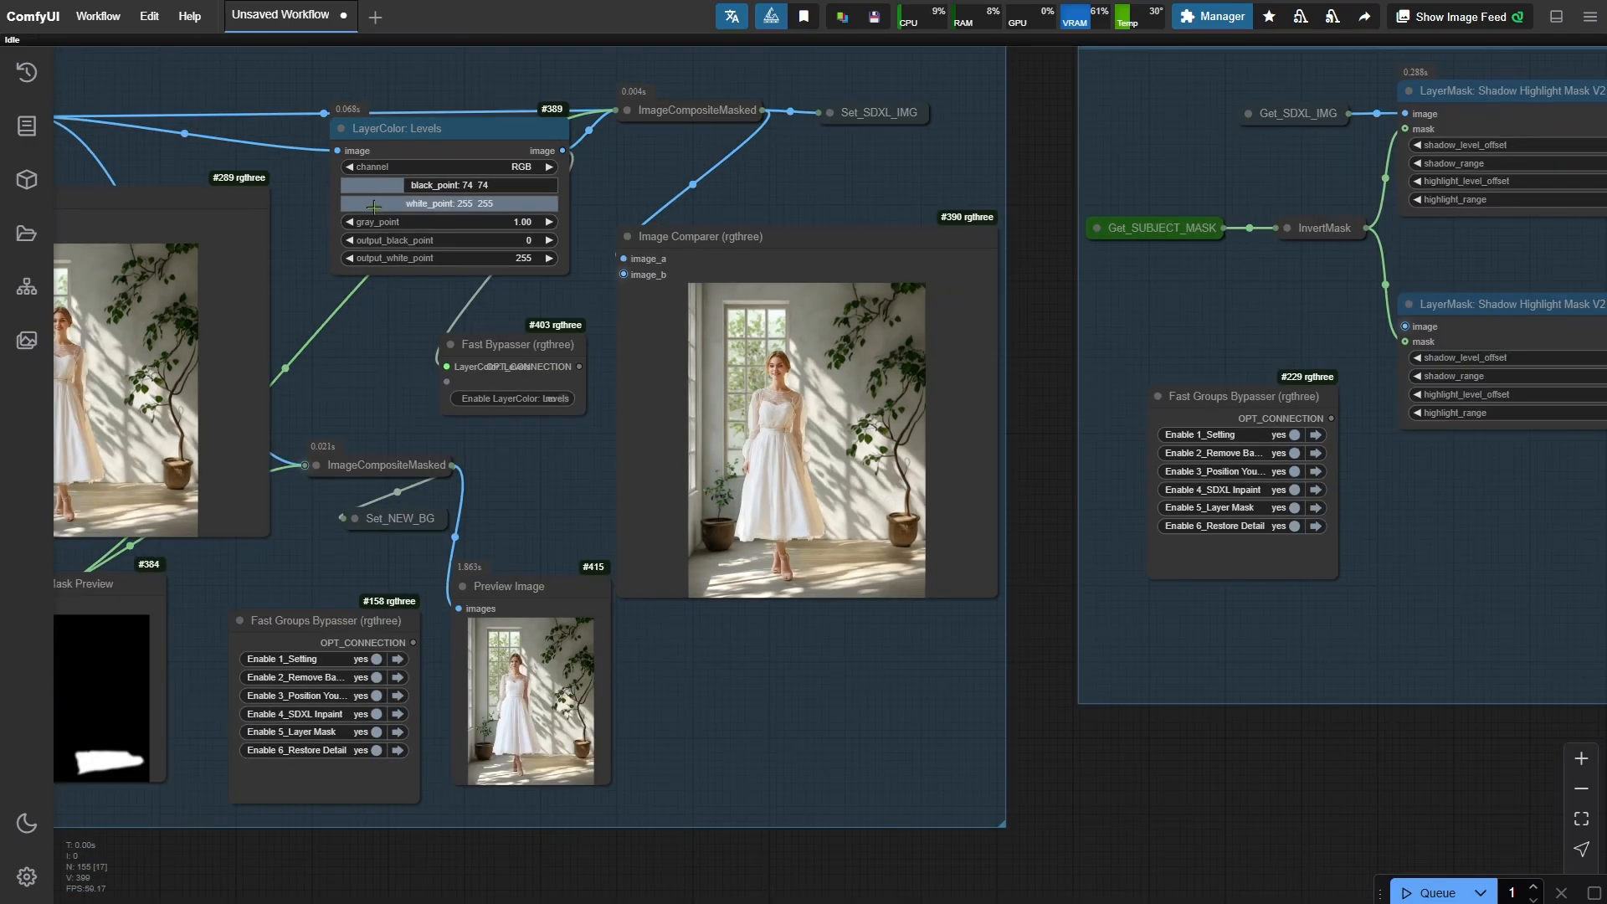
key("ctrl+Return")
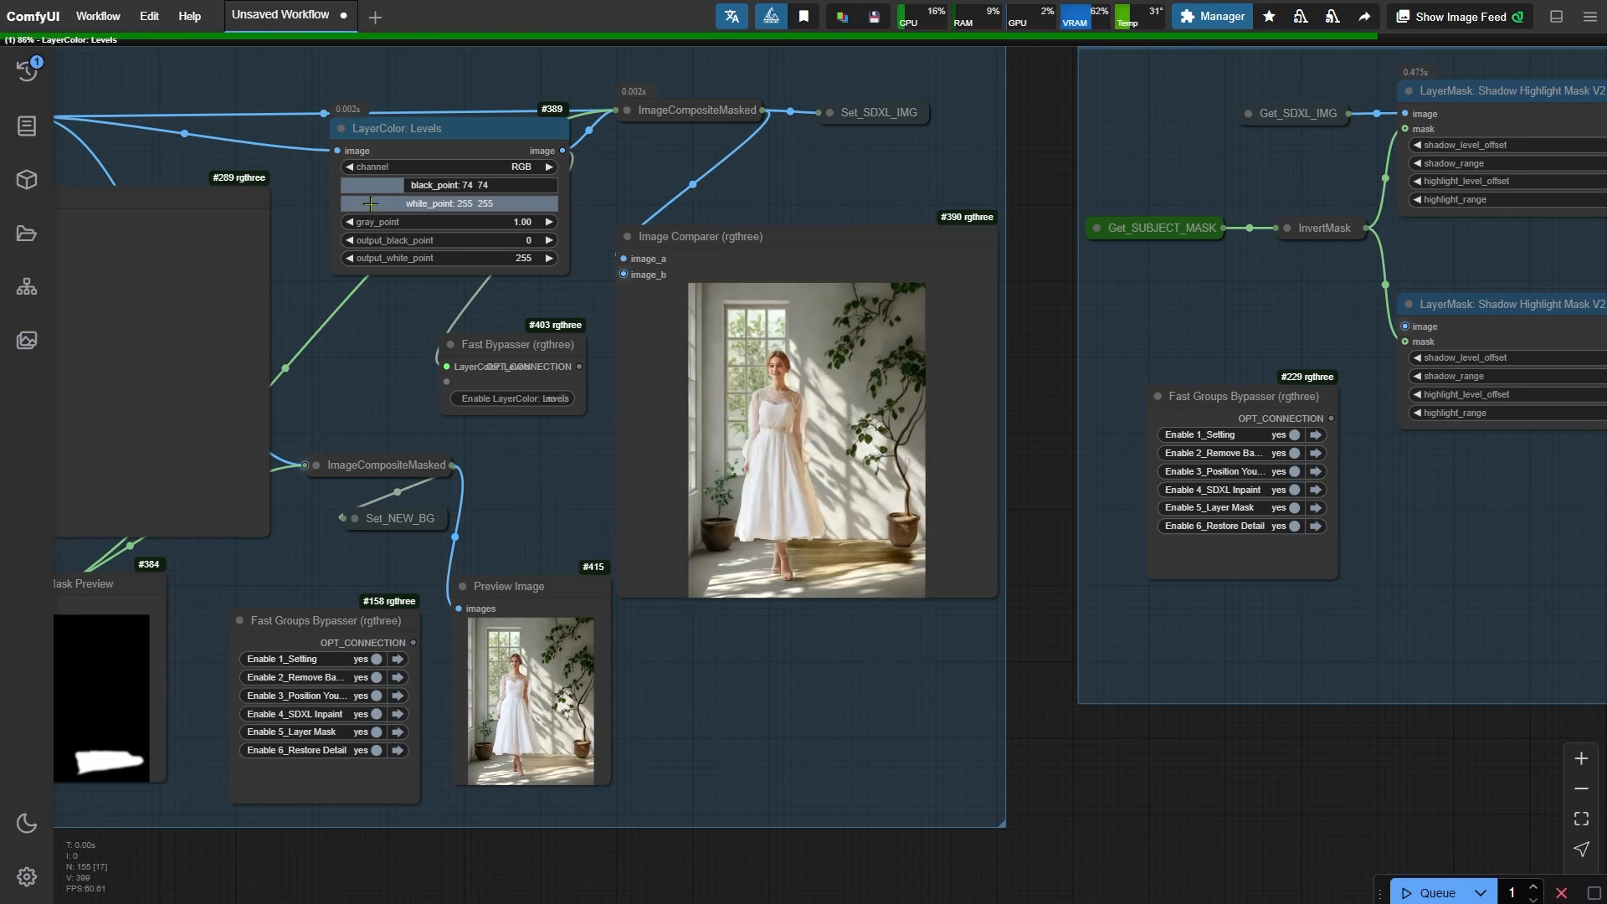
- Inspect the levels-adjusted composite and the final relit output in their Image Comparer previews
scroll(369, 188, "down", 6)
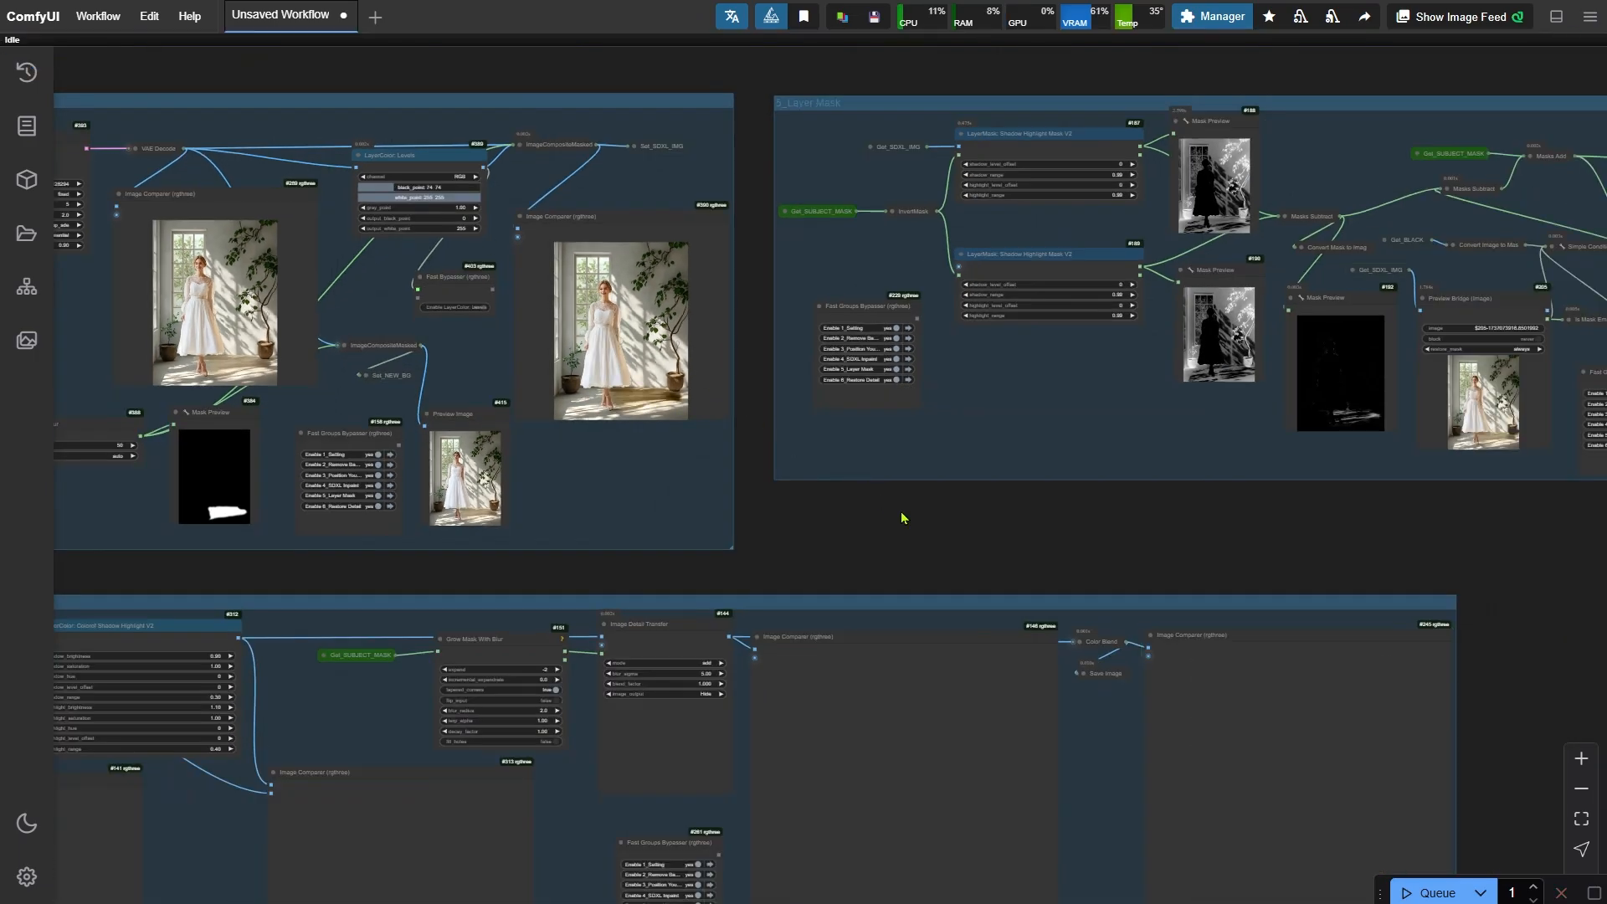
left_click_drag(929, 533, 1022, 605)
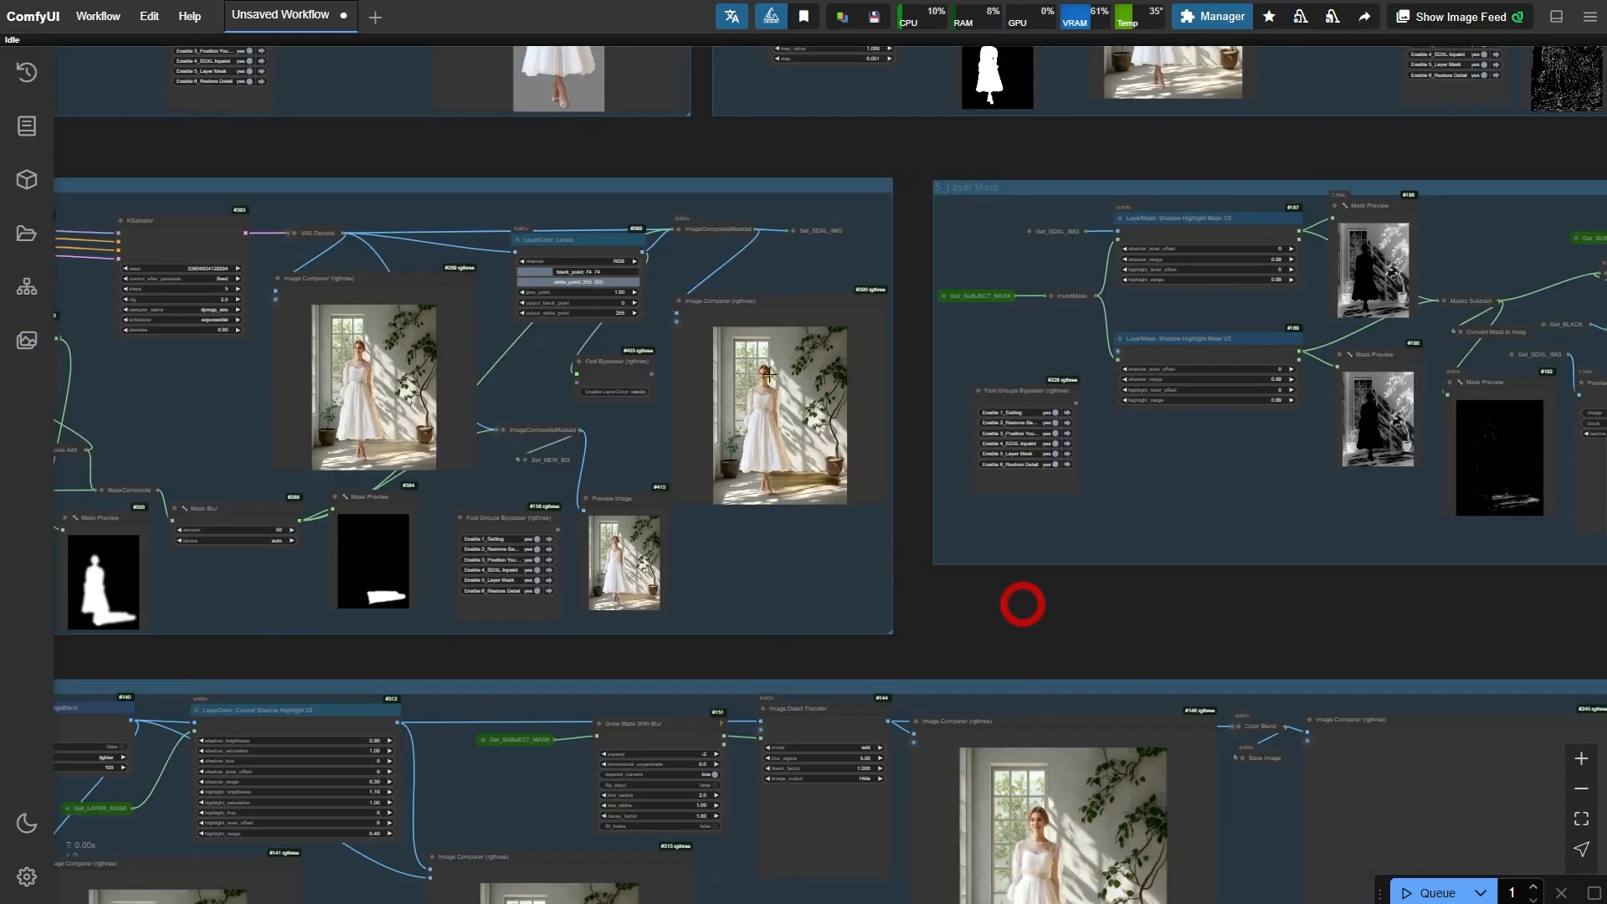
scroll(832, 421, "up", 5)
scroll(878, 506, "up", 7)
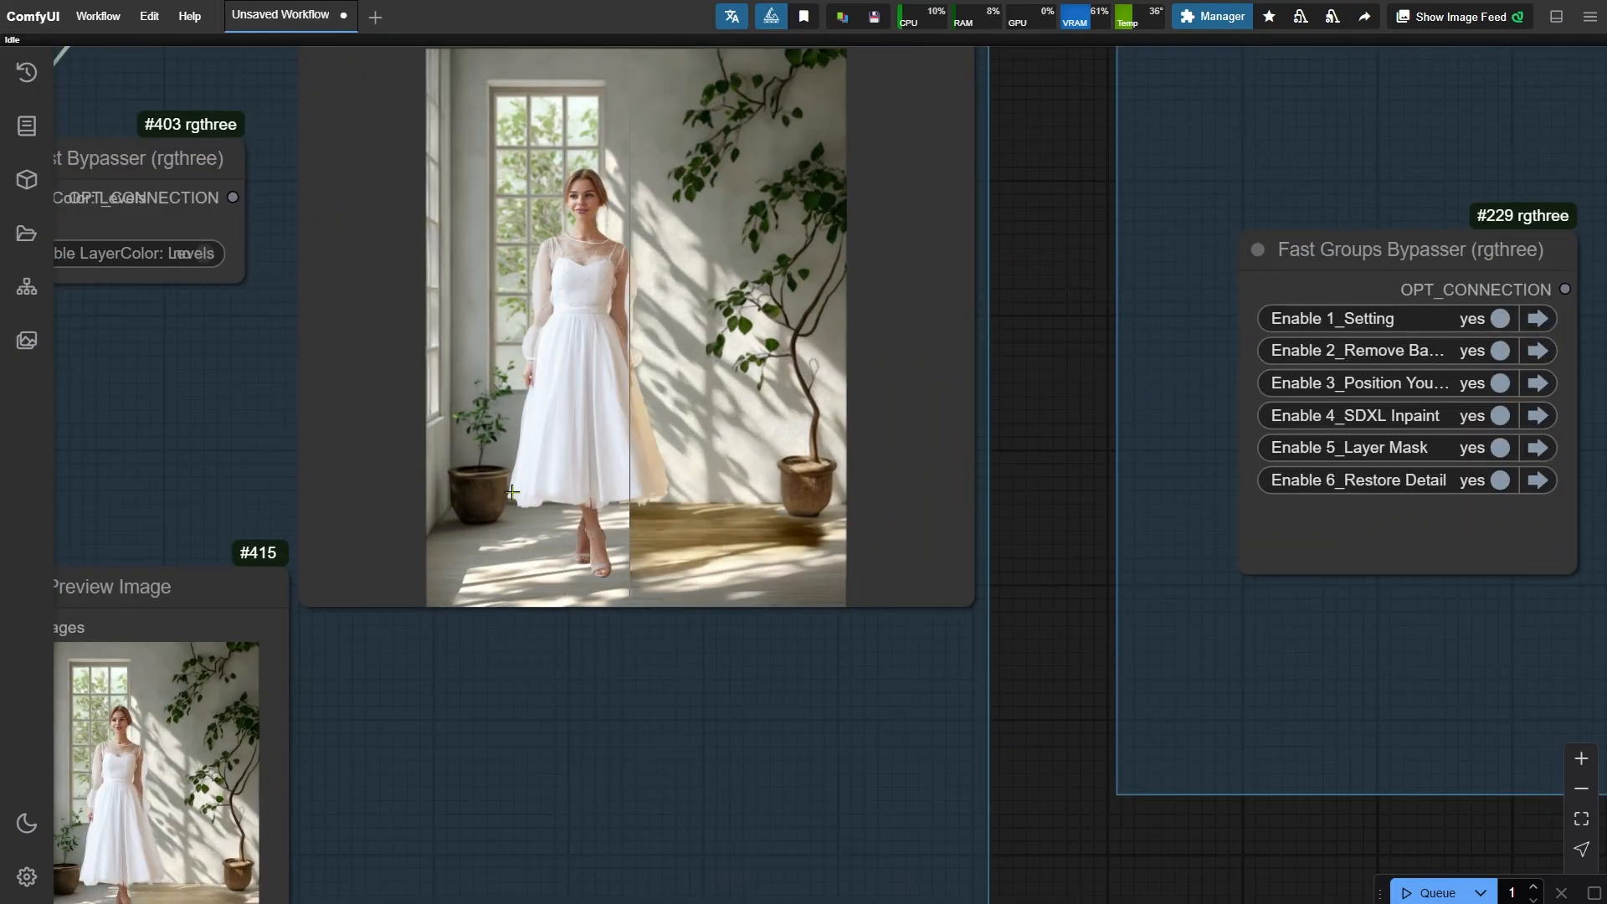
scroll(396, 380, "down", 6)
left_click_drag(1036, 686, 294, 179)
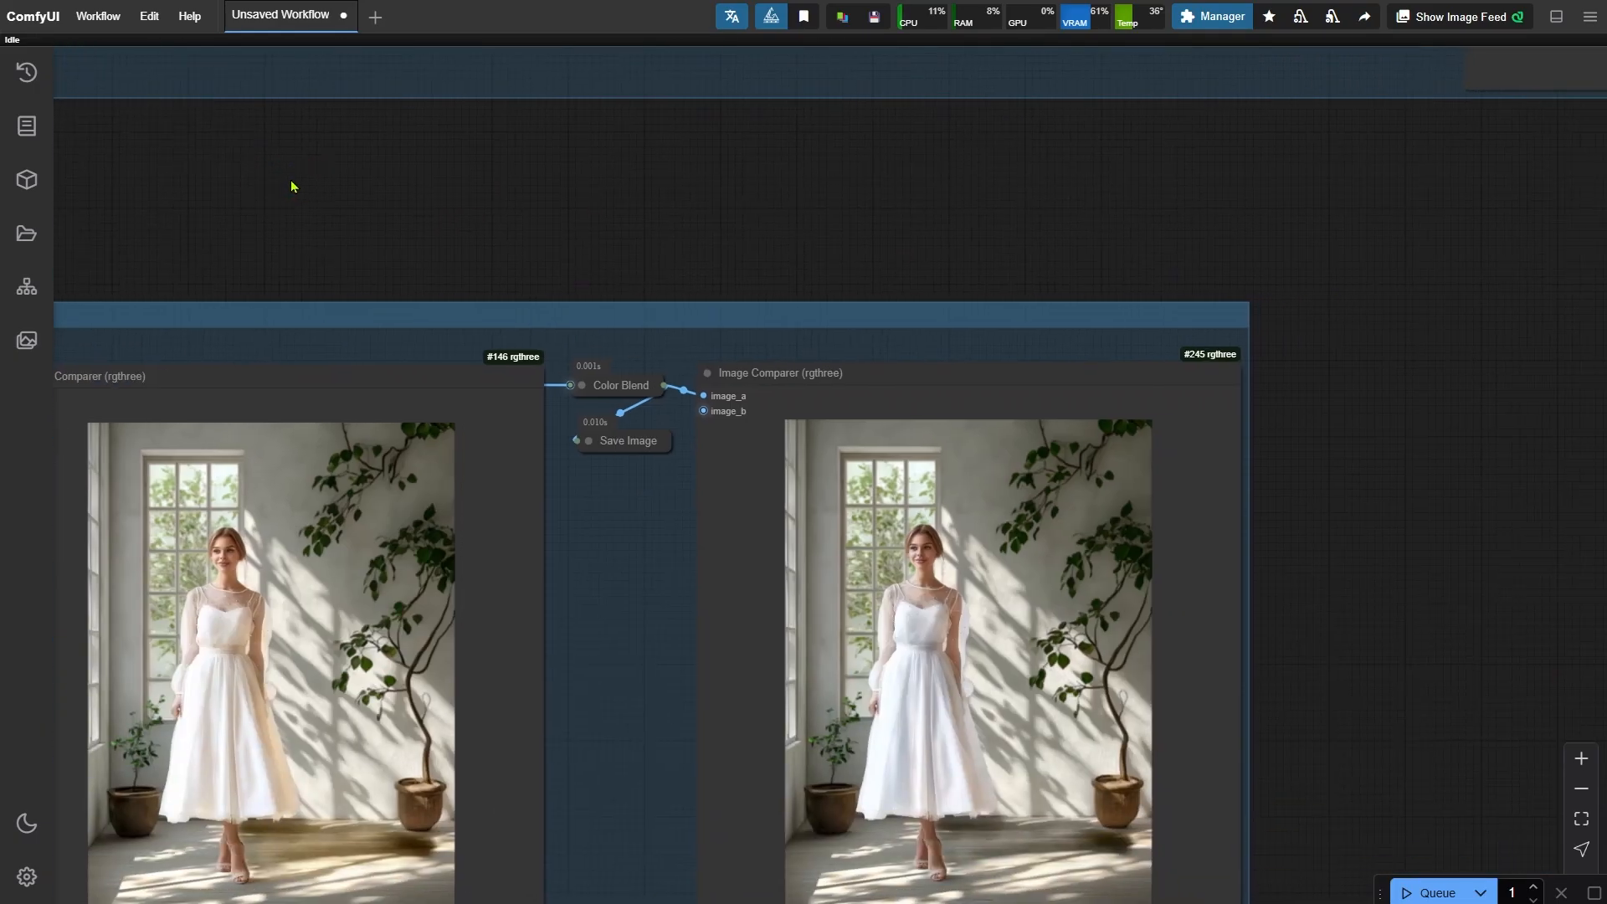
scroll(293, 187, "down", 2)
scroll(998, 777, "up", 2)
scroll(998, 777, "up", 6)
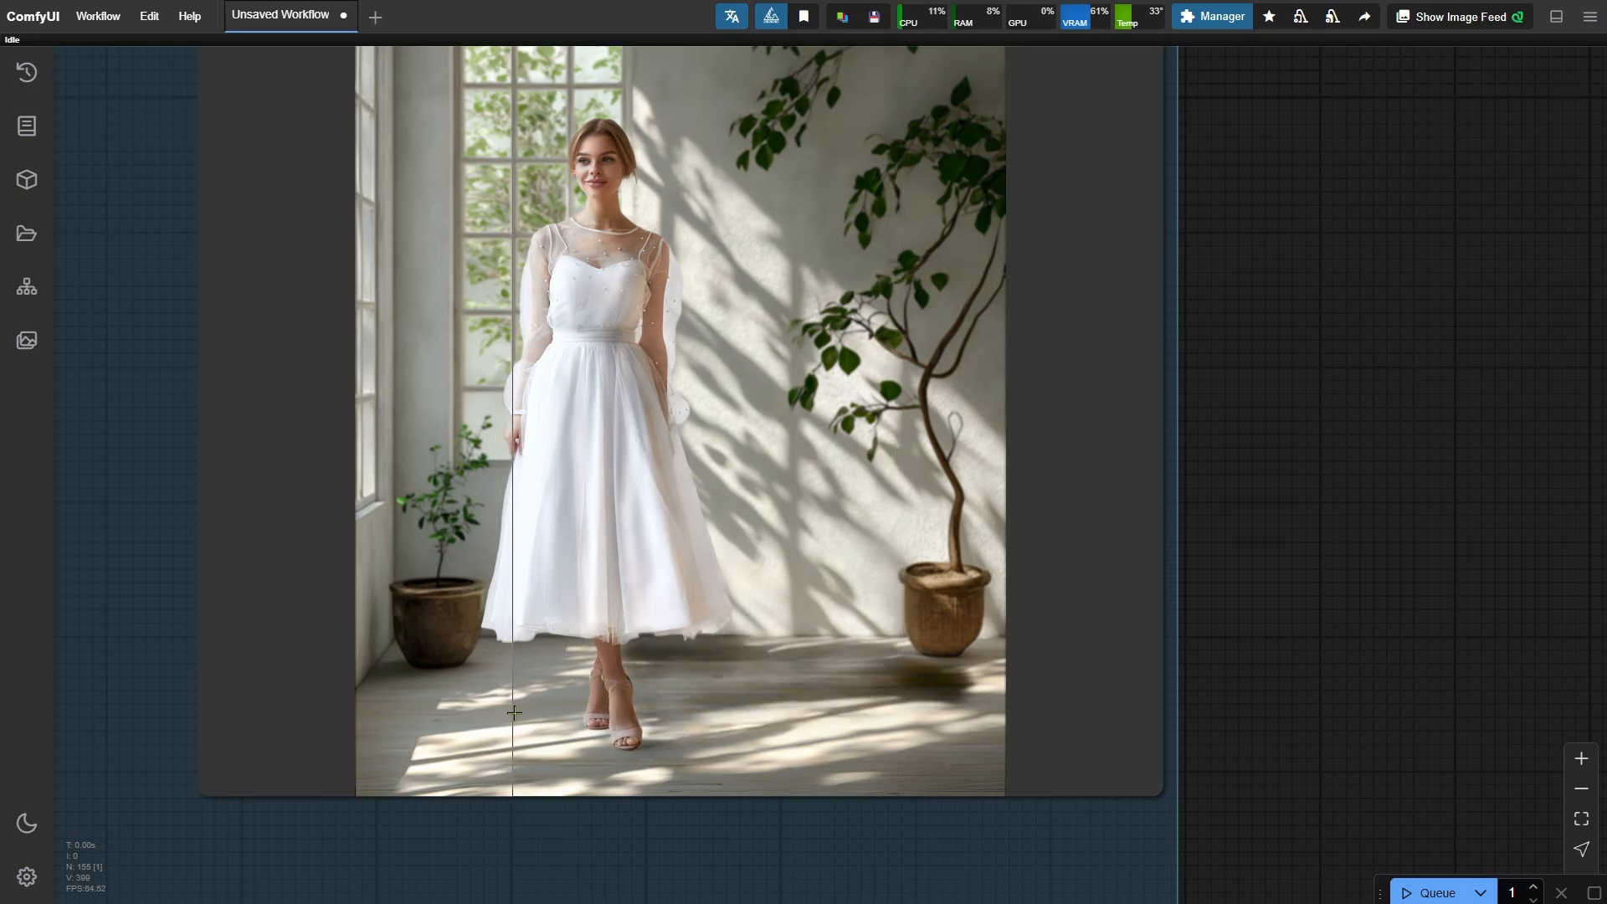
scroll(1002, 739, "down", 5)
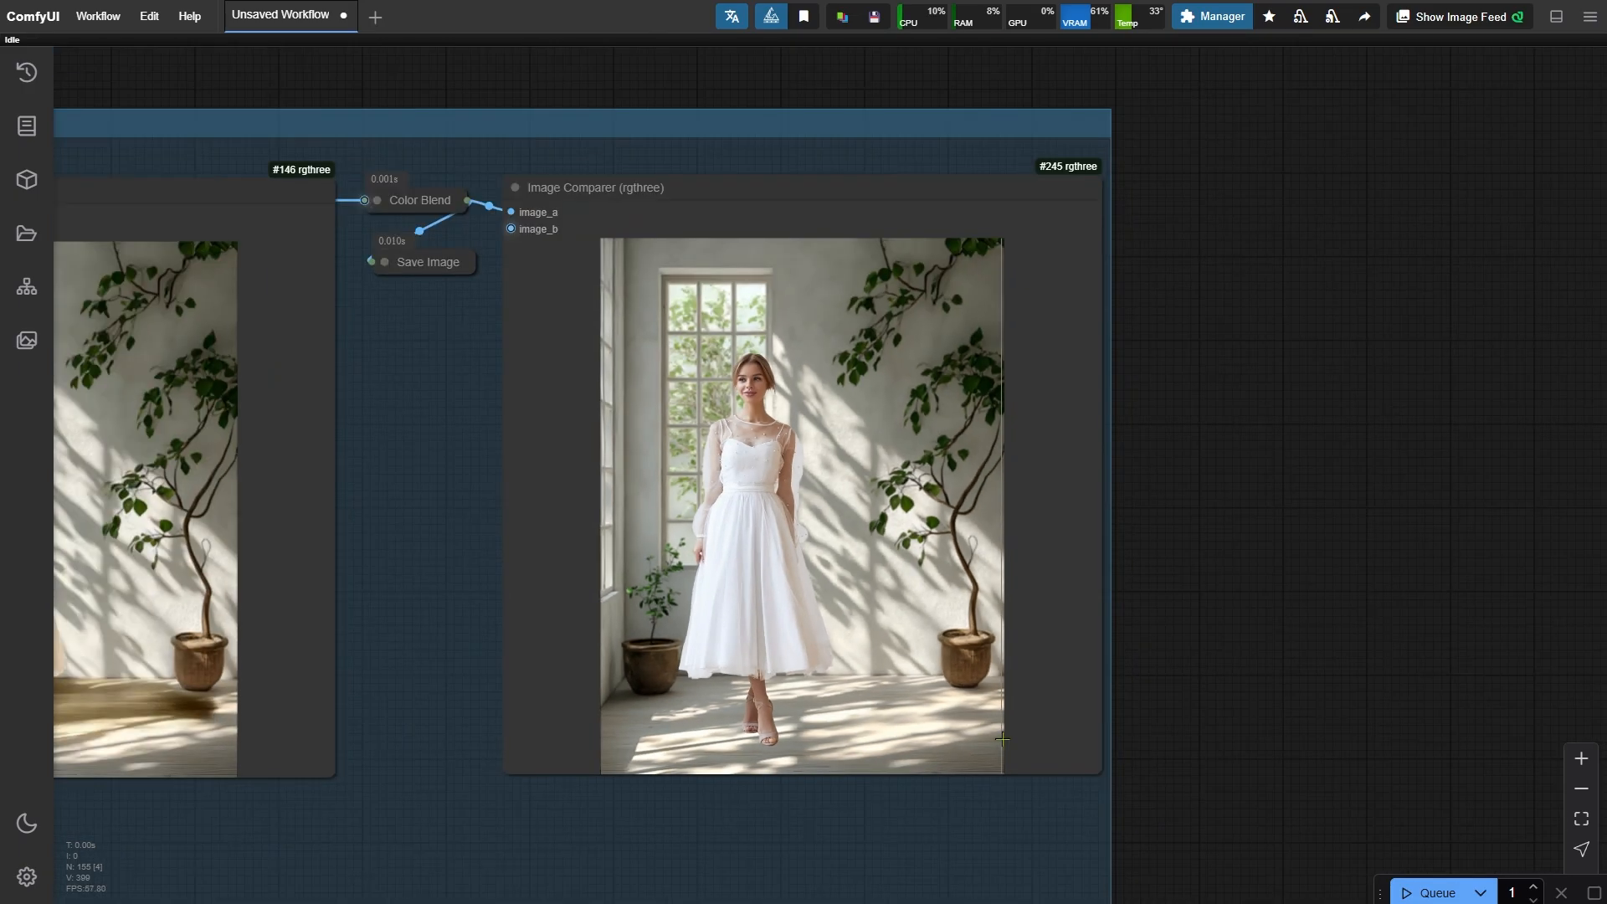
scroll(1002, 739, "down", 6)
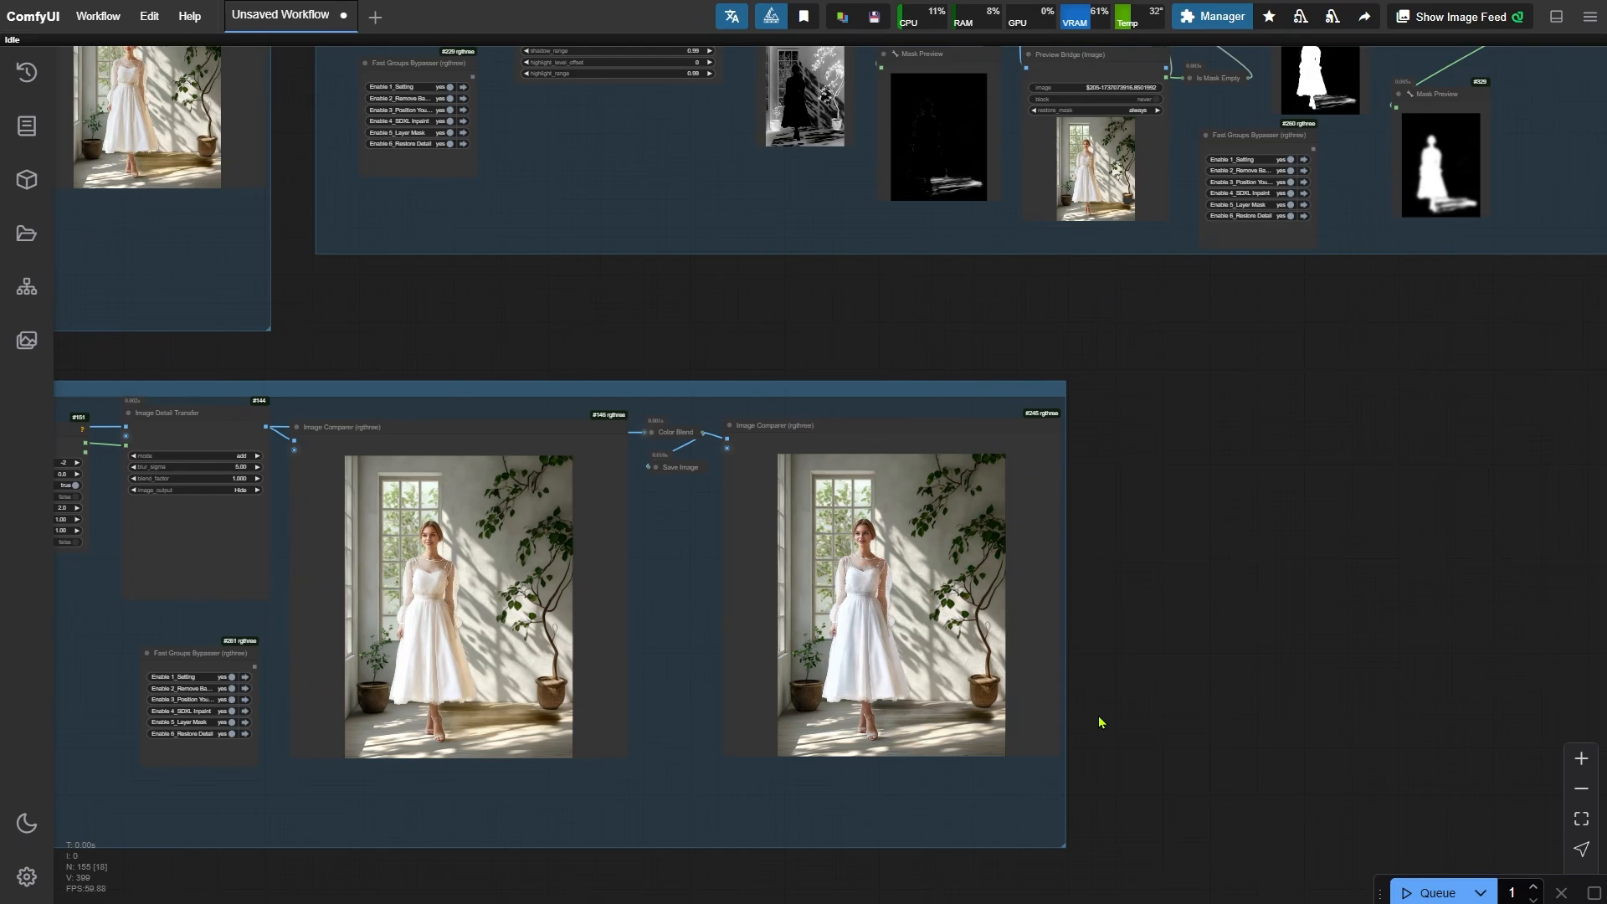